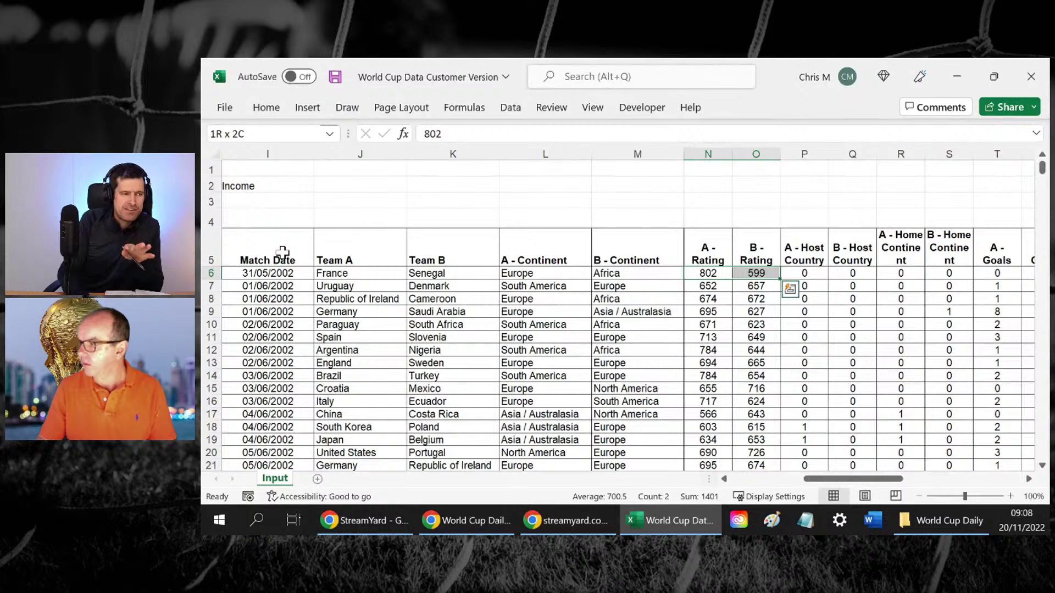
# Examine the host country columns and the earlier match columns back to the Match ID heading
pyautogui.press('Right')
pyautogui.press('Right')
pyautogui.press('Right')
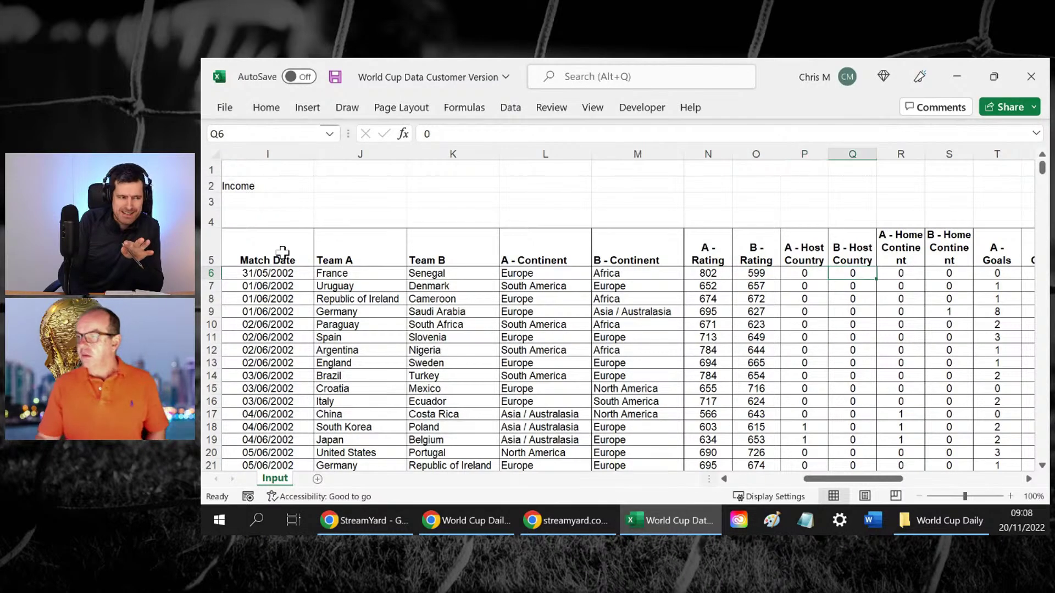
pyautogui.press('Up')
pyautogui.press('Left')
pyautogui.press('Left')
pyautogui.press('Left')
pyautogui.press('Left')
pyautogui.press('Left')
pyautogui.press('Left')
pyautogui.press('Left')
pyautogui.press('Left')
pyautogui.press('Left')
pyautogui.press('Left')
pyautogui.press('Left')
pyautogui.press('Left')
pyautogui.press('Left')
pyautogui.press('Left')
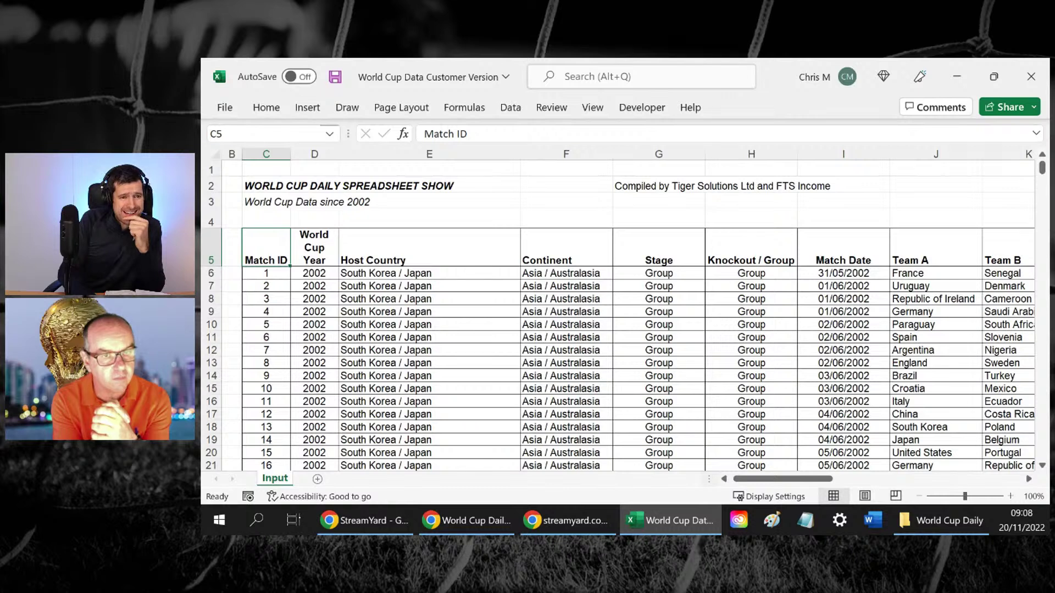
# Review the match table's headings from Match ID through the team continents, then return to the first column
pyautogui.hotkey('alt', 'Tab')
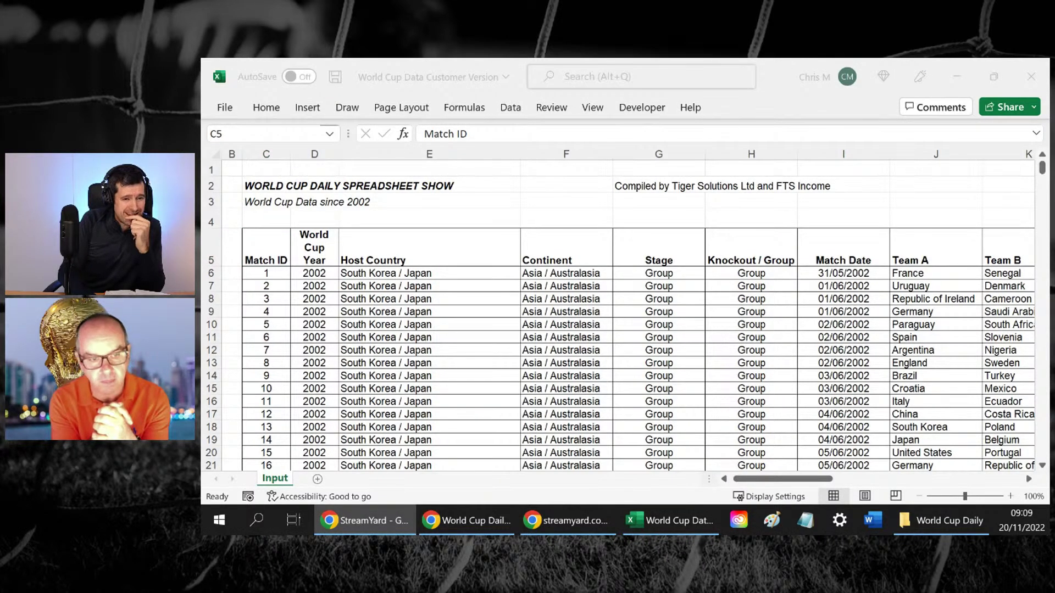
pyautogui.click(275, 246)
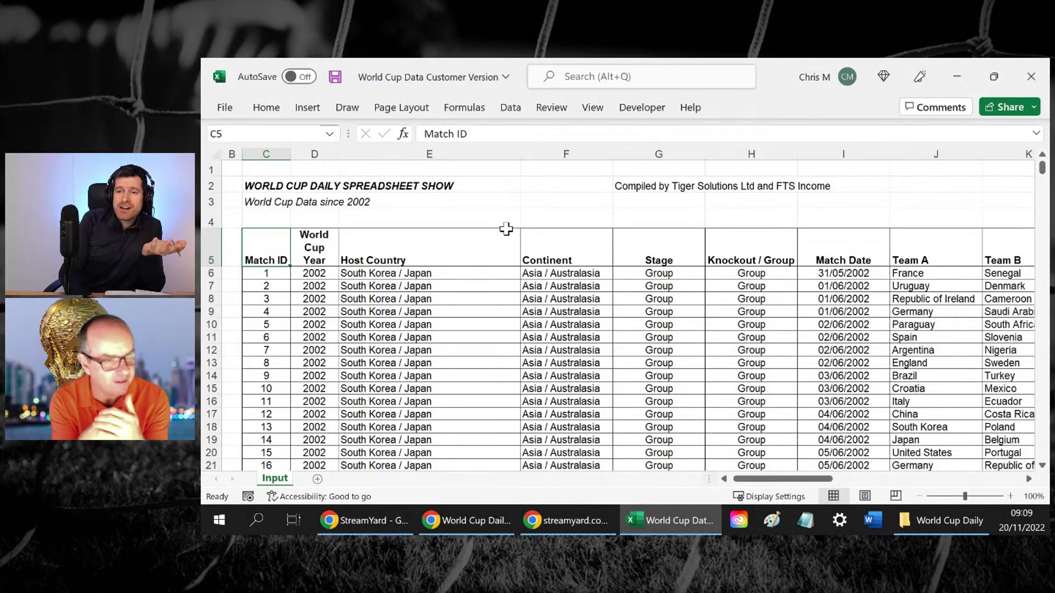
pyautogui.press('Right')
pyautogui.press('Right')
pyautogui.press('Right')
pyautogui.press('Right')
pyautogui.press('Right')
pyautogui.press('Right')
pyautogui.press('Right')
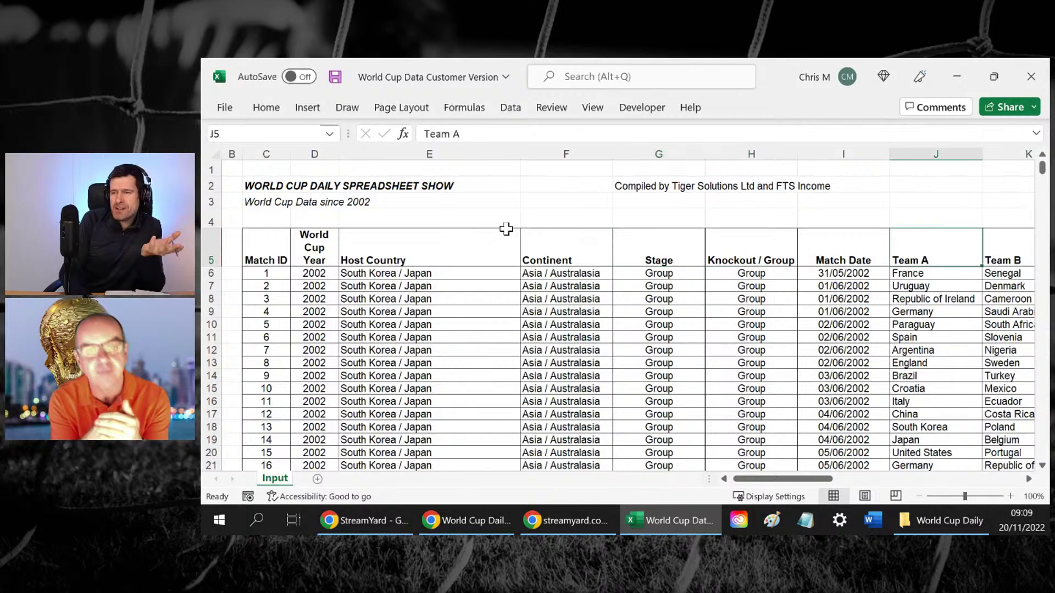
pyautogui.press('Right')
pyautogui.press('Right')
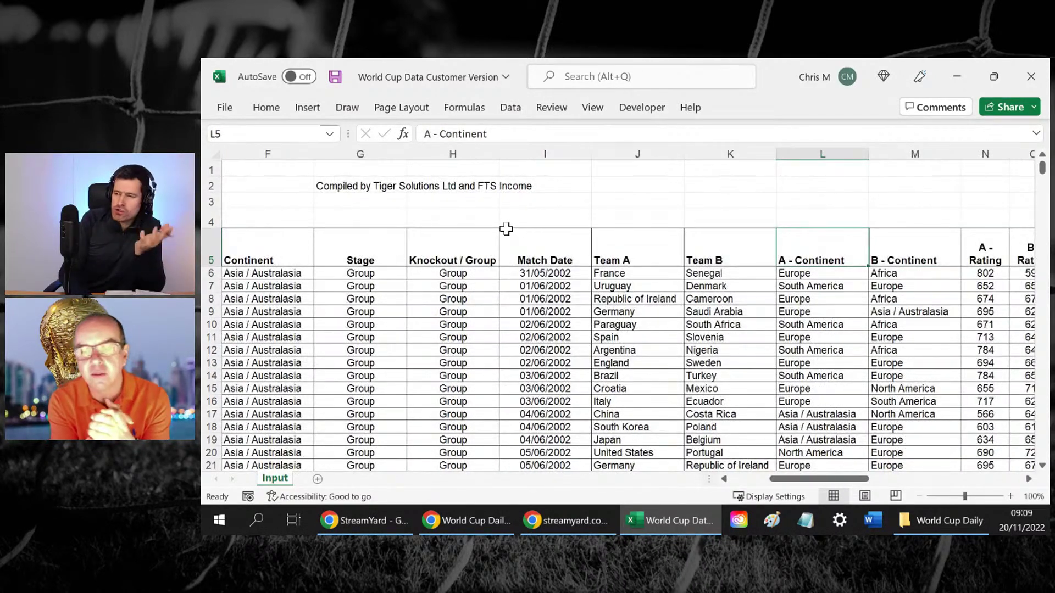
pyautogui.press('Left')
pyautogui.press('Left')
pyautogui.press('Left')
pyautogui.press('Left')
pyautogui.press('Left')
pyautogui.press('Left')
pyautogui.press('Left')
pyautogui.press('Left')
pyautogui.press('Left')
pyautogui.press('Left')
pyautogui.press('Left')
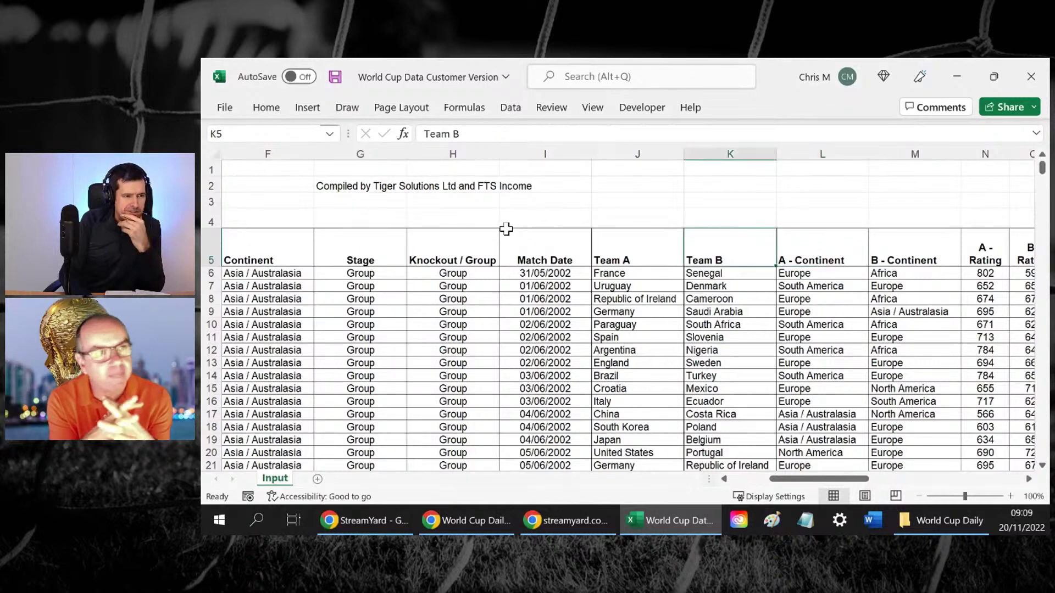
pyautogui.press('Right')
pyautogui.press('Right')
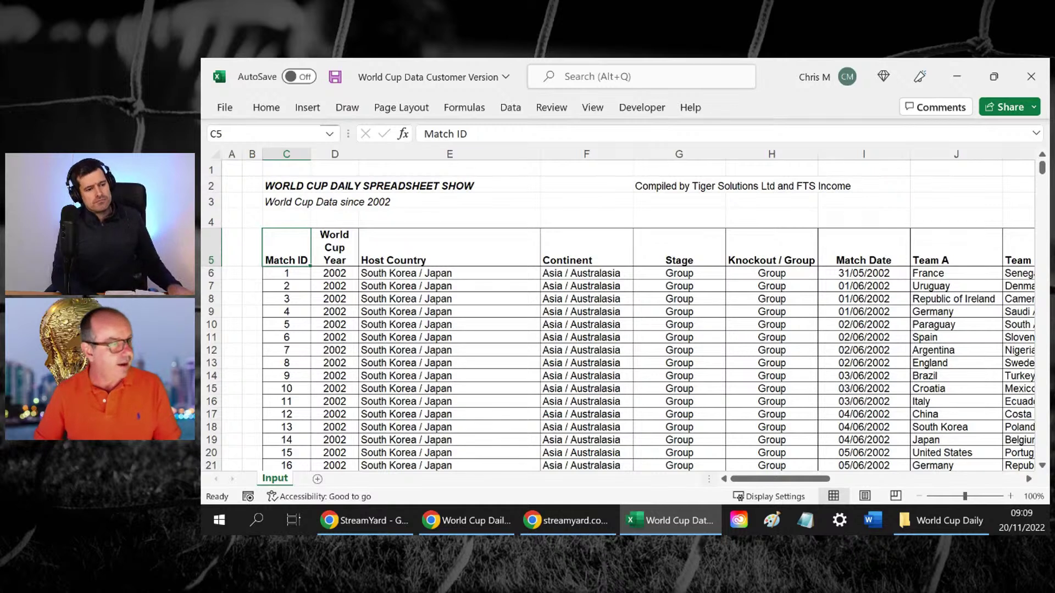
# Look across the column headings from Host Country through the ratings and host indicators to the goals columns
pyautogui.hotkey('alt', 'Tab')
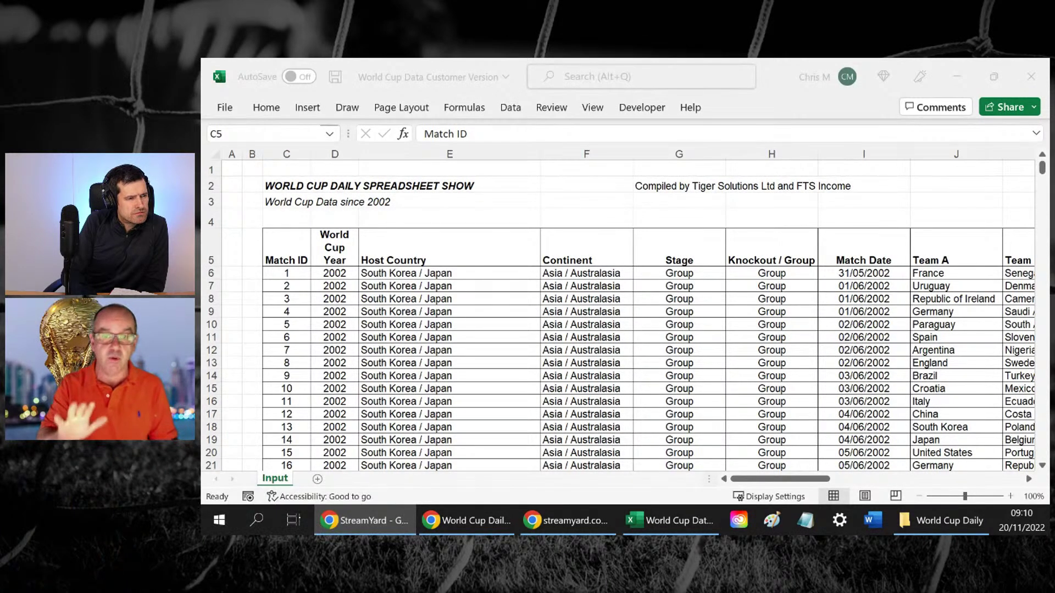
pyautogui.click(492, 242)
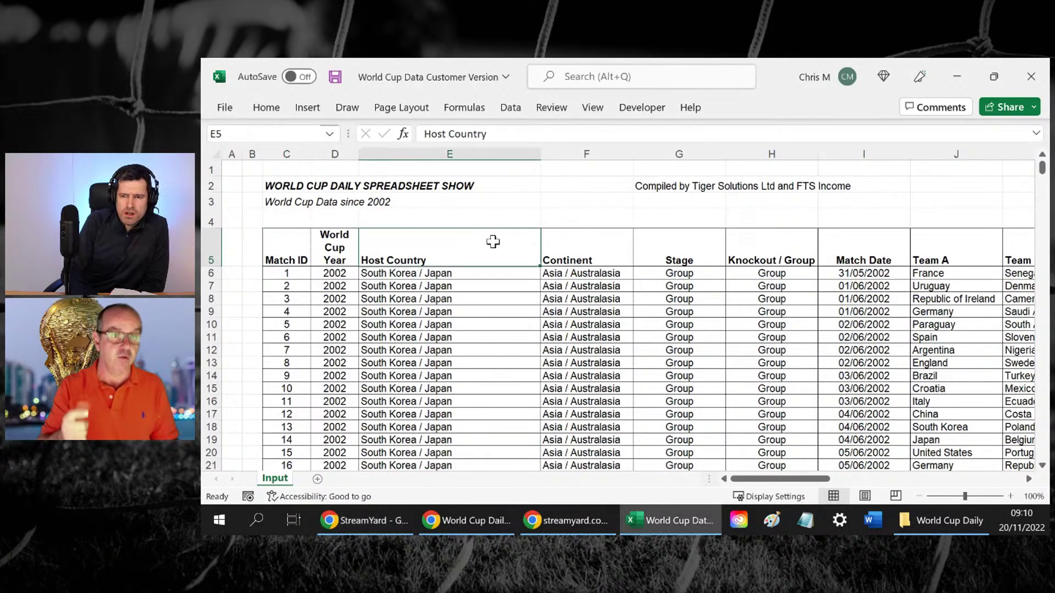
pyautogui.press('Right')
pyautogui.press('Right')
pyautogui.press('Right')
pyautogui.press('Right')
pyautogui.press('Right')
pyautogui.press('Right')
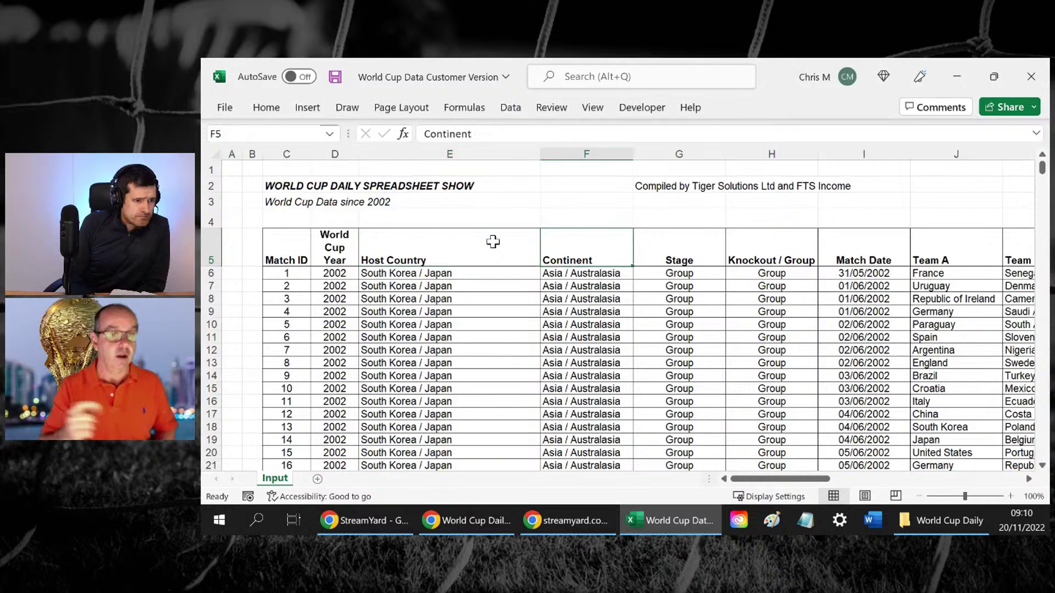
pyautogui.press('Right')
pyautogui.press('Right')
pyautogui.press('Right')
pyautogui.press('Right')
pyautogui.press('Right')
pyautogui.press('Right')
pyautogui.press('Right')
pyautogui.press('Right')
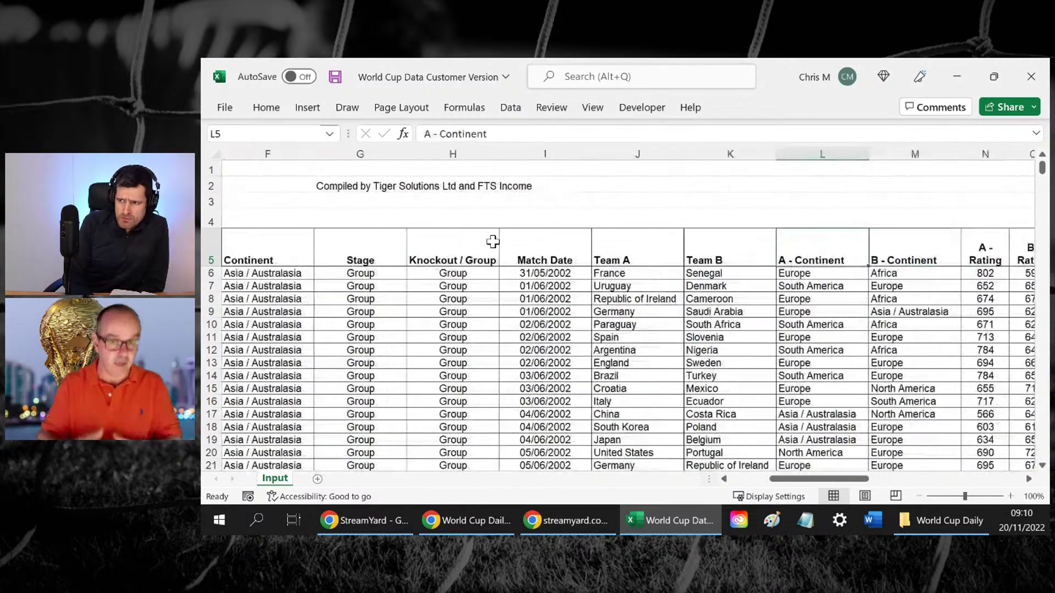
pyautogui.press('Right')
pyautogui.press('Right')
pyautogui.press('Right')
pyautogui.press('Right')
pyautogui.press('Right')
pyautogui.press('Right')
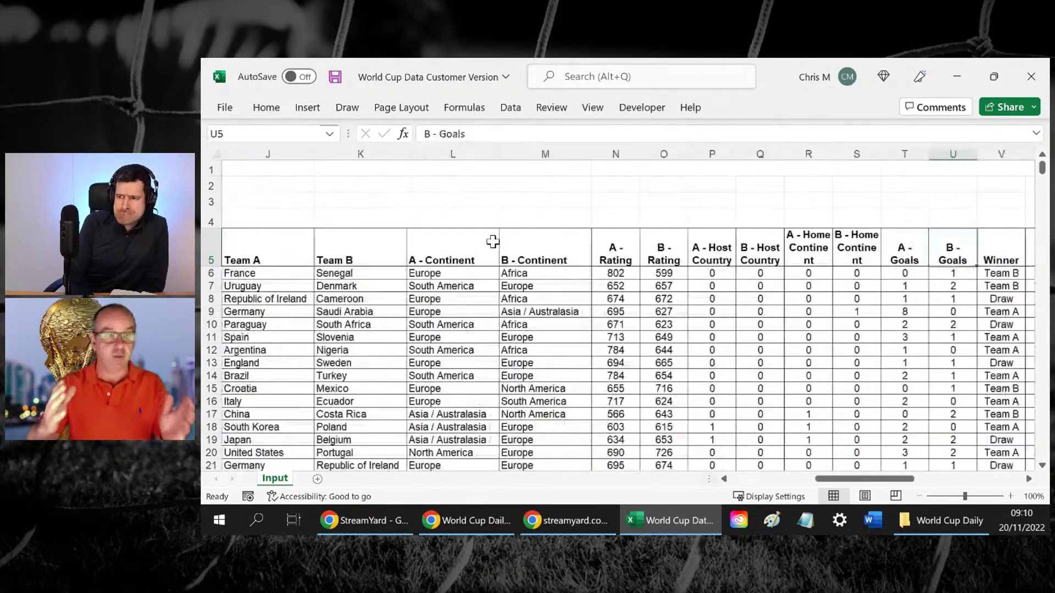
# Highlight the A - Goals and B - Goals headings to examine the two goals columns
pyautogui.press('Right')
pyautogui.press('Left')
pyautogui.press('Left')
pyautogui.press('Left')
pyautogui.press('Left')
pyautogui.press('Left')
pyautogui.press('Left')
pyautogui.hotkey('shift', 'Right')
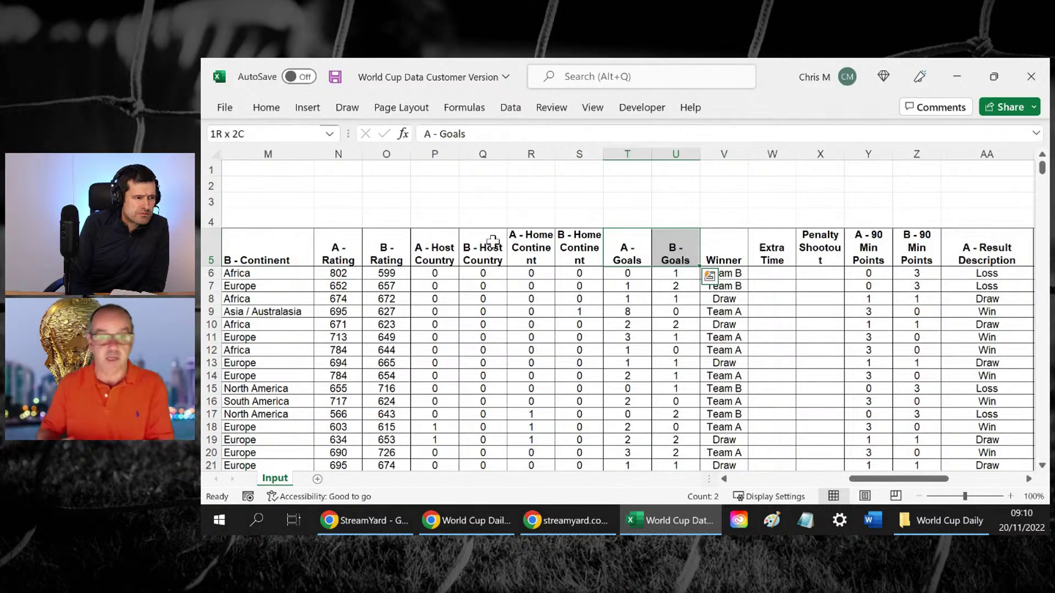
pyautogui.hotkey('shift', 'Left')
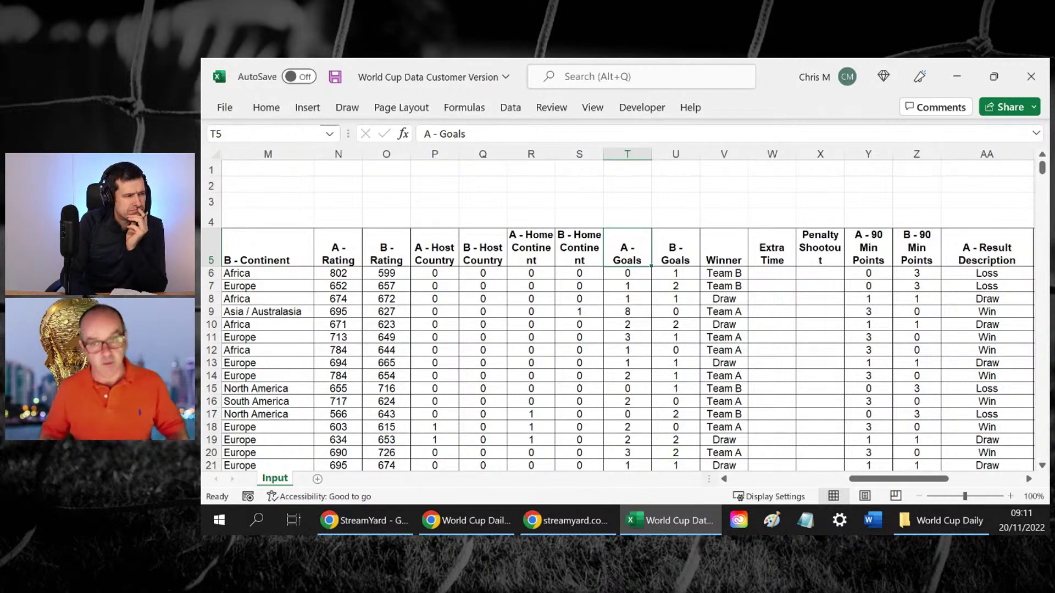
# Inspect the first match's goals and the Winner column heading beside them
pyautogui.click(598, 274)
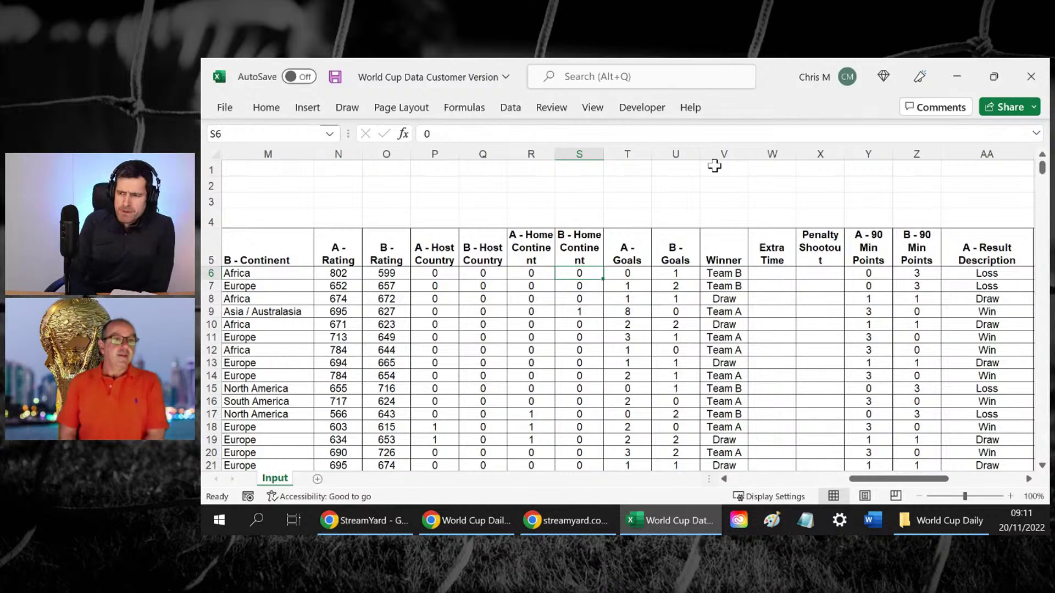
pyautogui.press('Right')
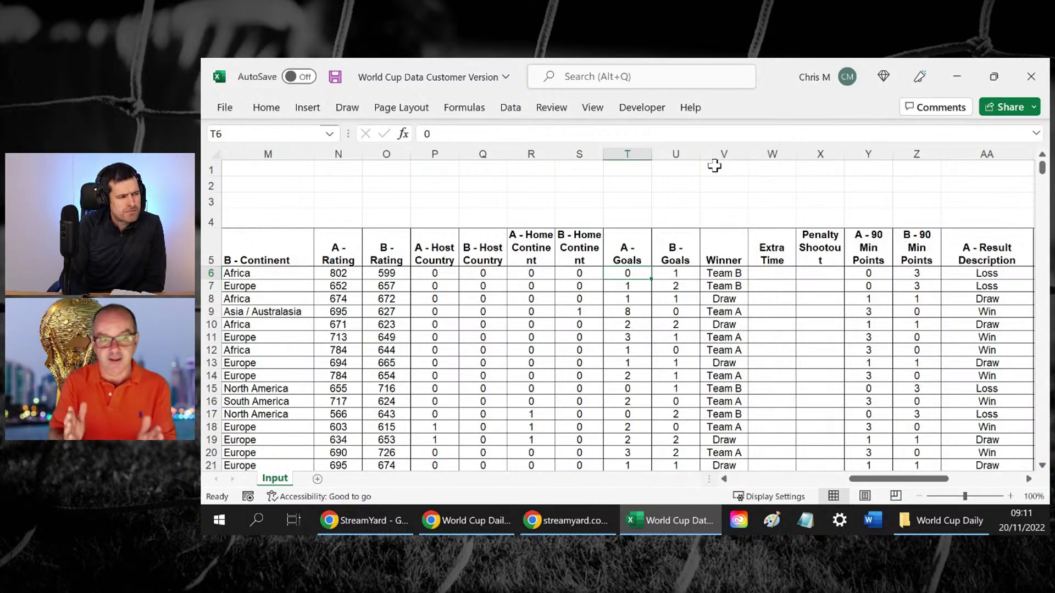
pyautogui.press('Up')
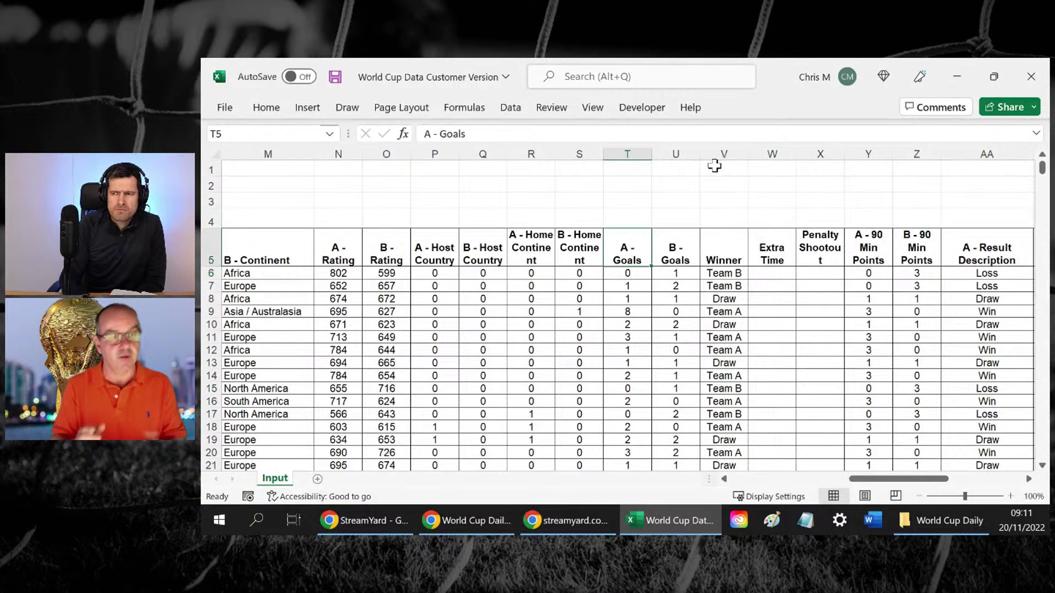
pyautogui.press('Right')
pyautogui.press('Right')
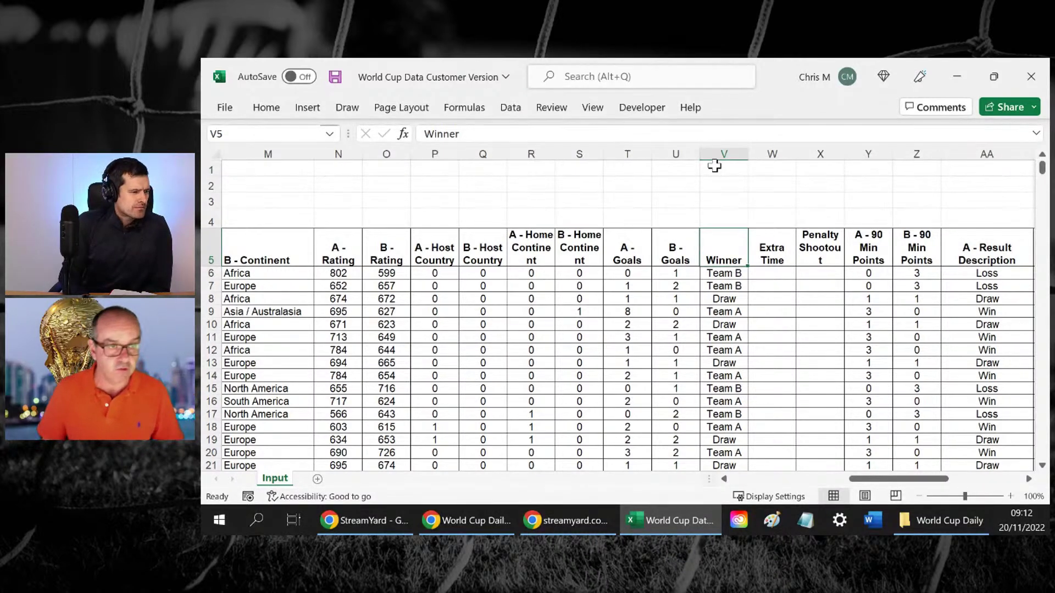
pyautogui.press('Left')
pyautogui.press('Left')
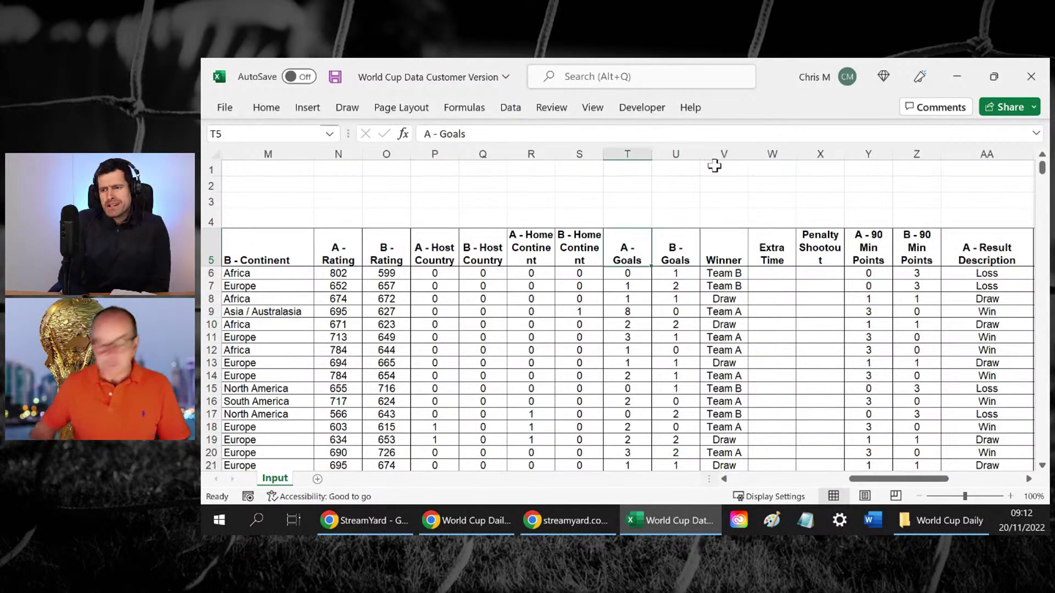
# Review the headings between A - Rating and A - Goals, including the host country and home continent columns
pyautogui.press('Left')
pyautogui.press('Left')
pyautogui.press('Left')
pyautogui.press('Left')
pyautogui.press('Left')
pyautogui.press('Left')
pyautogui.press('Left')
pyautogui.press('Right')
pyautogui.press('Right')
pyautogui.press('Right')
pyautogui.press('Right')
pyautogui.press('Right')
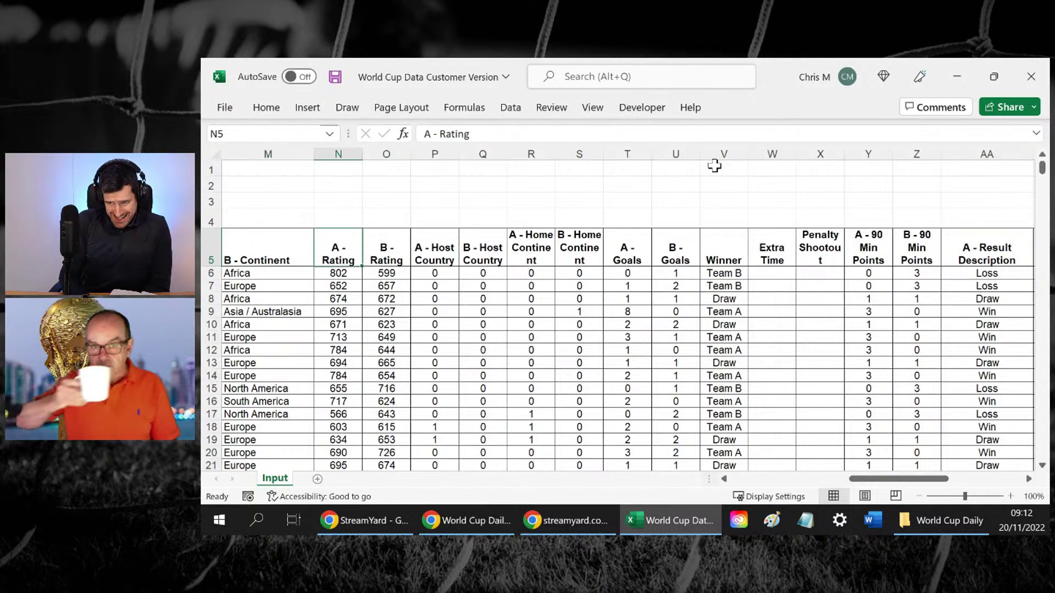
pyautogui.press('Left')
pyautogui.press('Right')
pyautogui.press('Right')
pyautogui.press('Right')
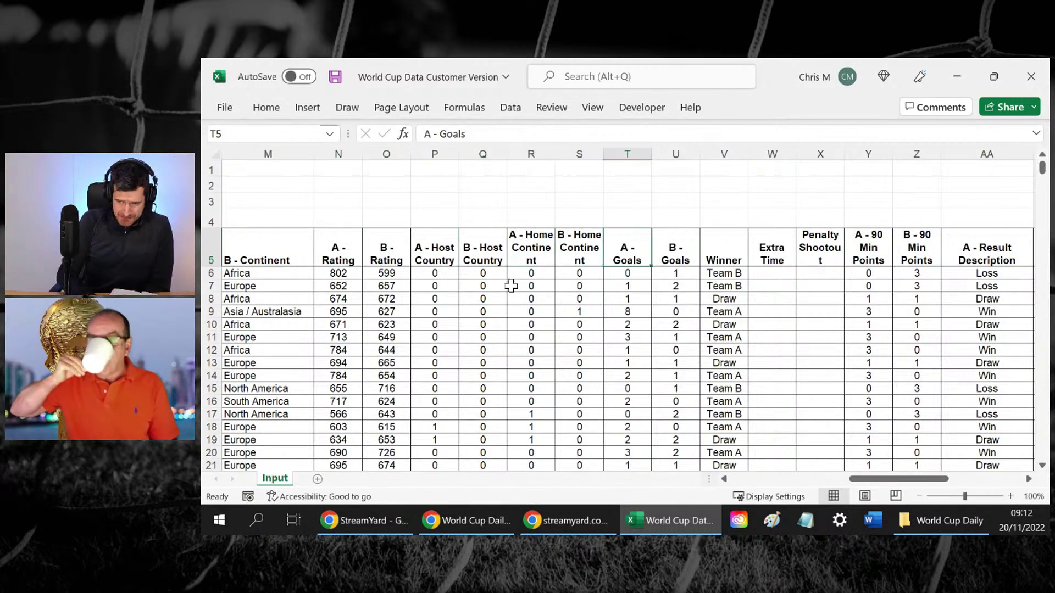
# Add a new worksheet and enter the title "No goals per game in the group stages" in cell B4
pyautogui.click(316, 479)
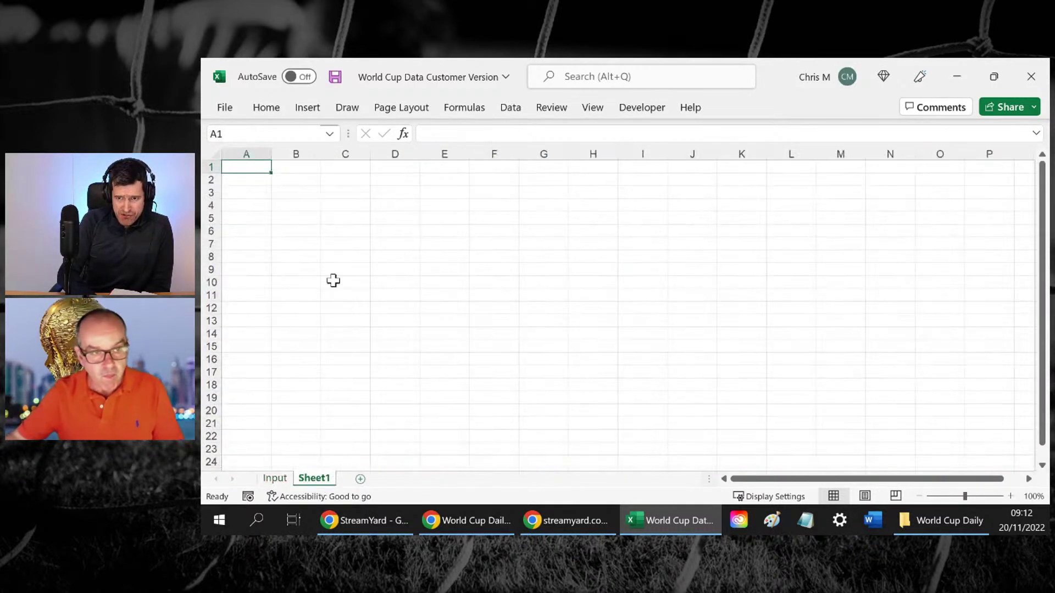
pyautogui.click(305, 205)
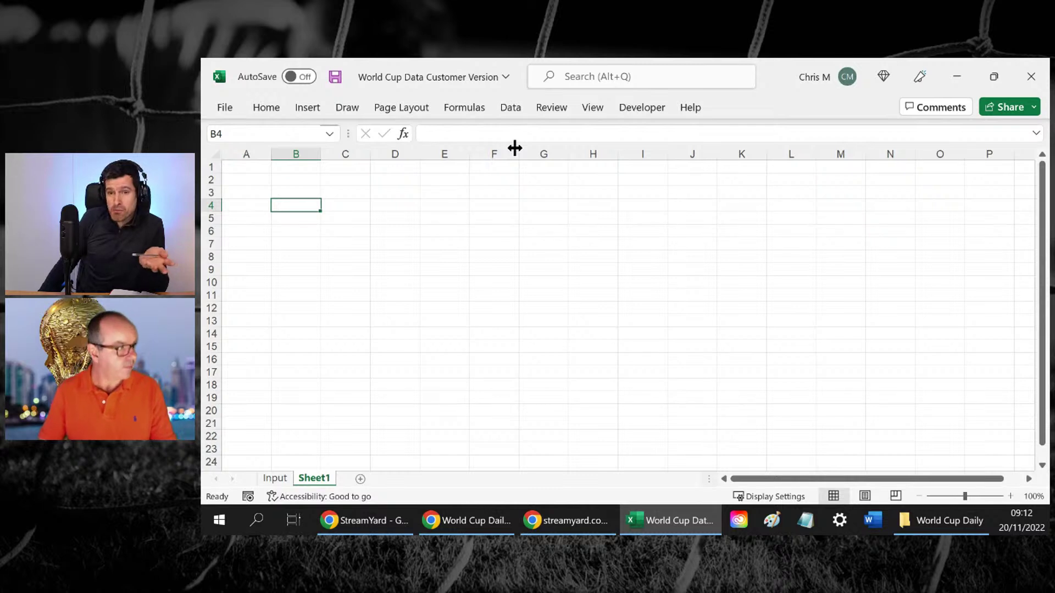
pyautogui.press('Left')
pyautogui.press('Right')
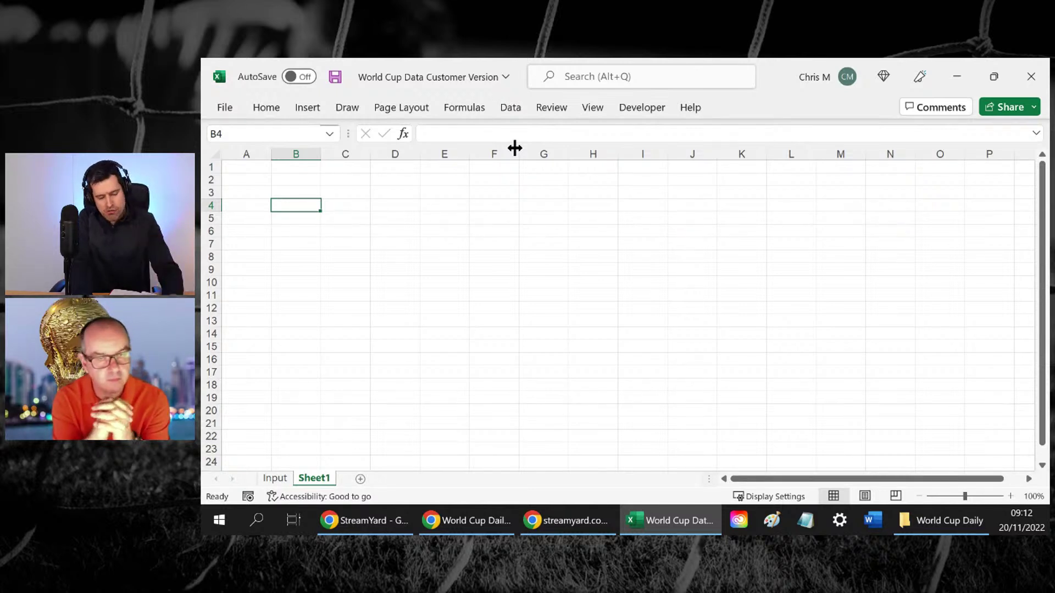
pyautogui.write('No')
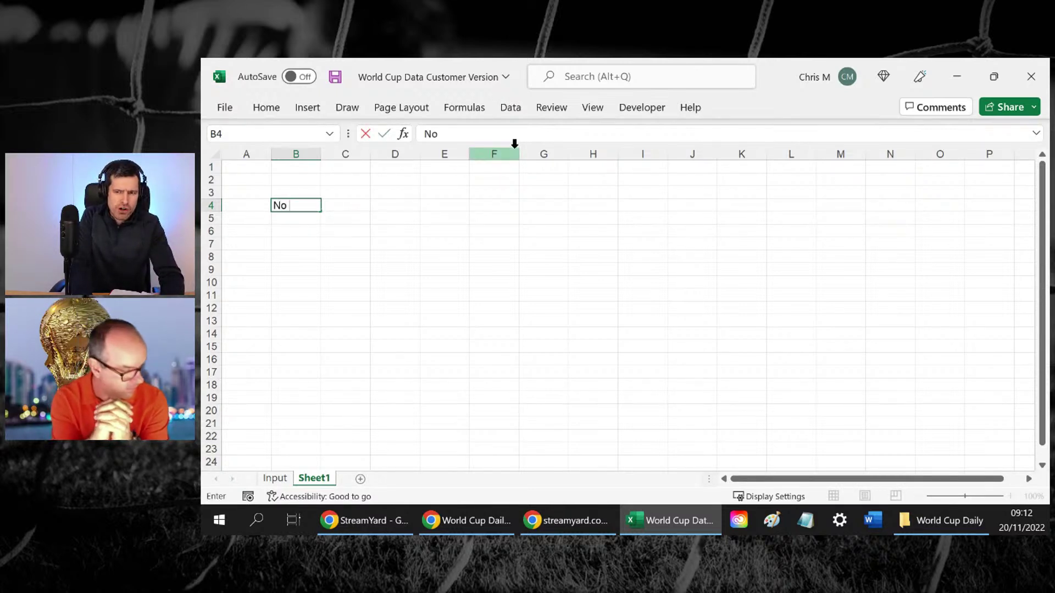
pyautogui.write(' goals per ')
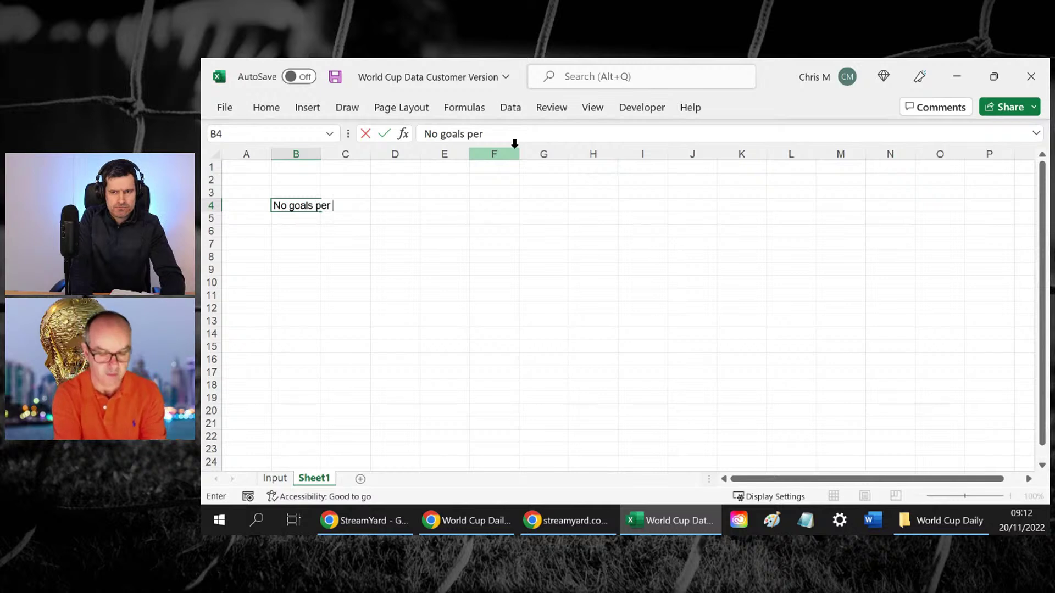
pyautogui.write('game ')
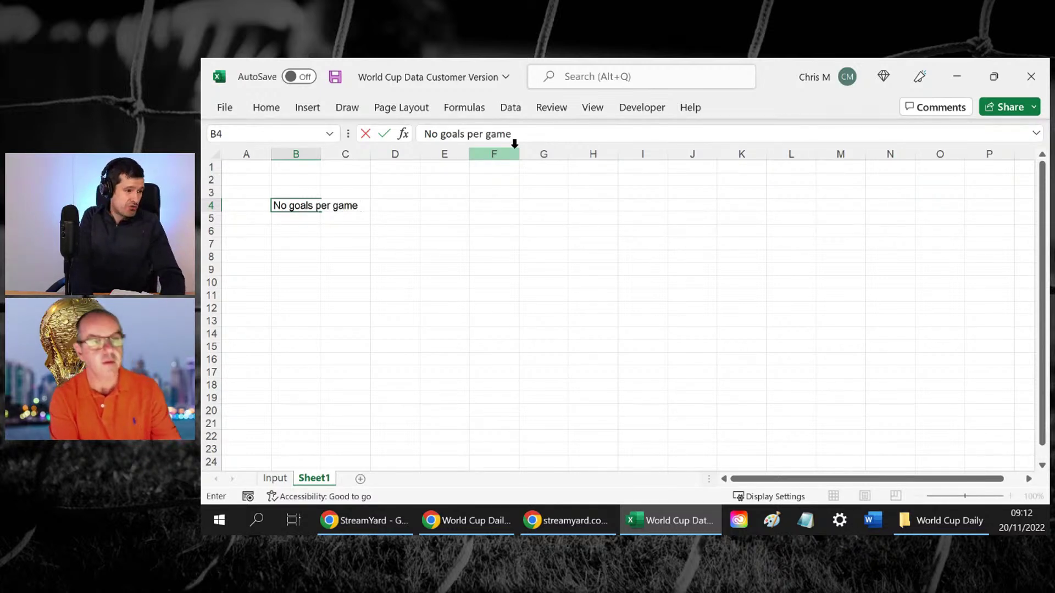
pyautogui.write('in the group')
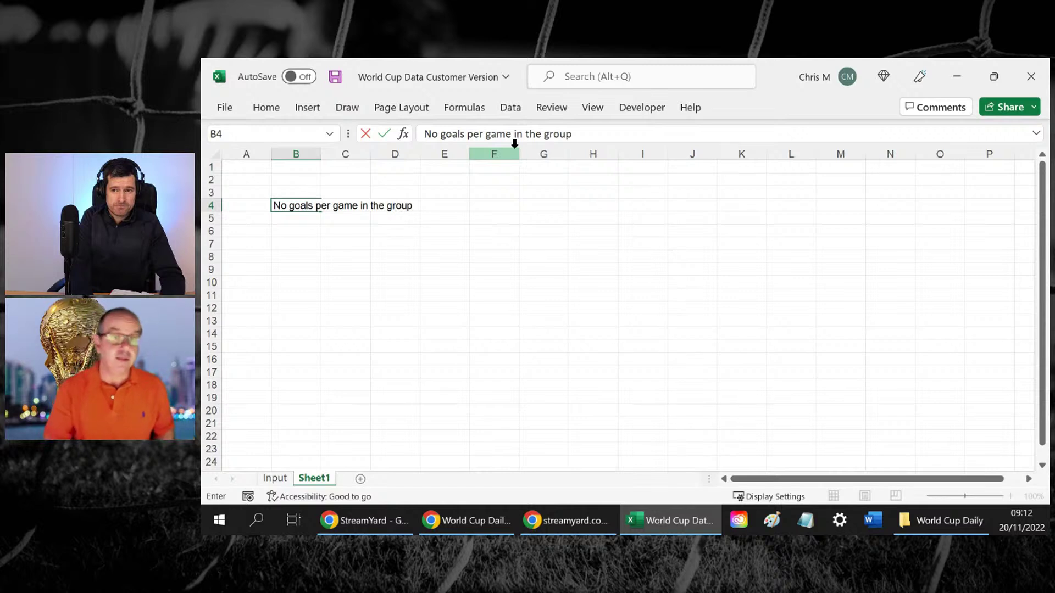
pyautogui.write(' stages')
pyautogui.press('Return')
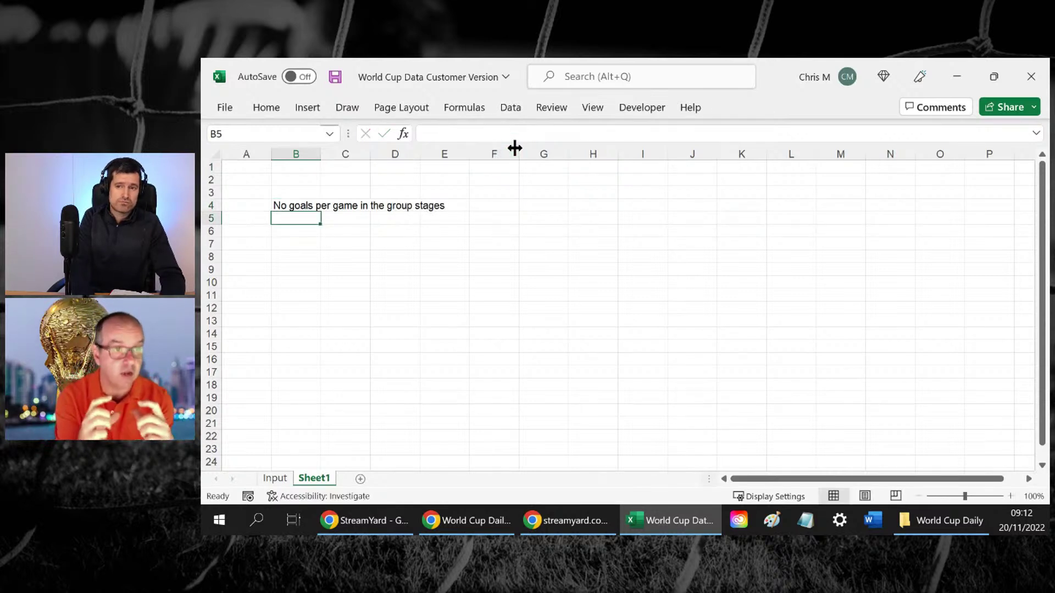
# Enter the label "in World Cup" in cell B6, two rows below the title
pyautogui.press('Up')
pyautogui.press('Down')
pyautogui.press('Down')
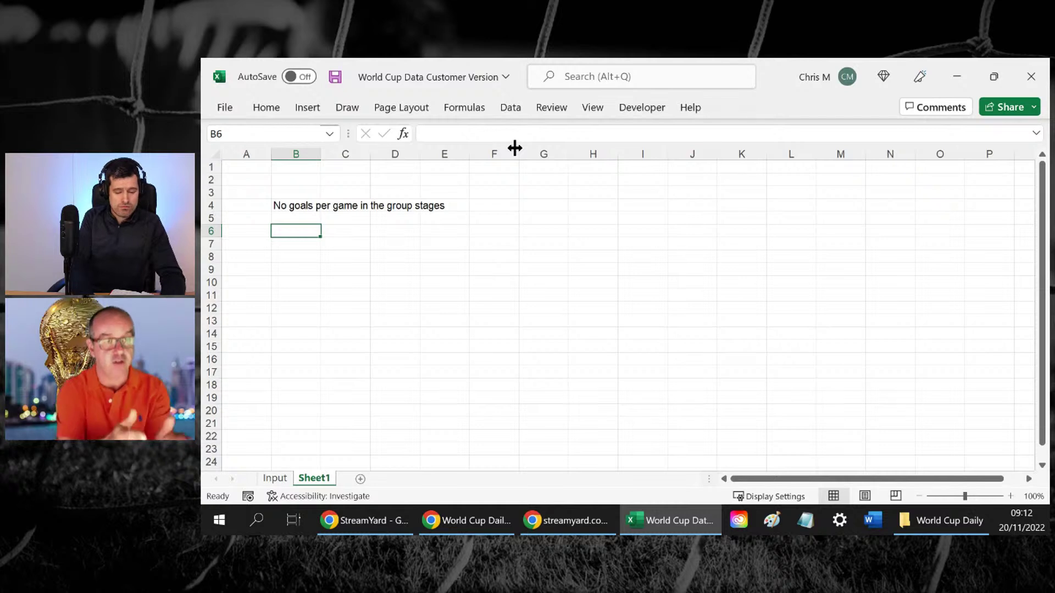
pyautogui.write('in Wordl')
pyautogui.press('BackSpace')
pyautogui.press('BackSpace')
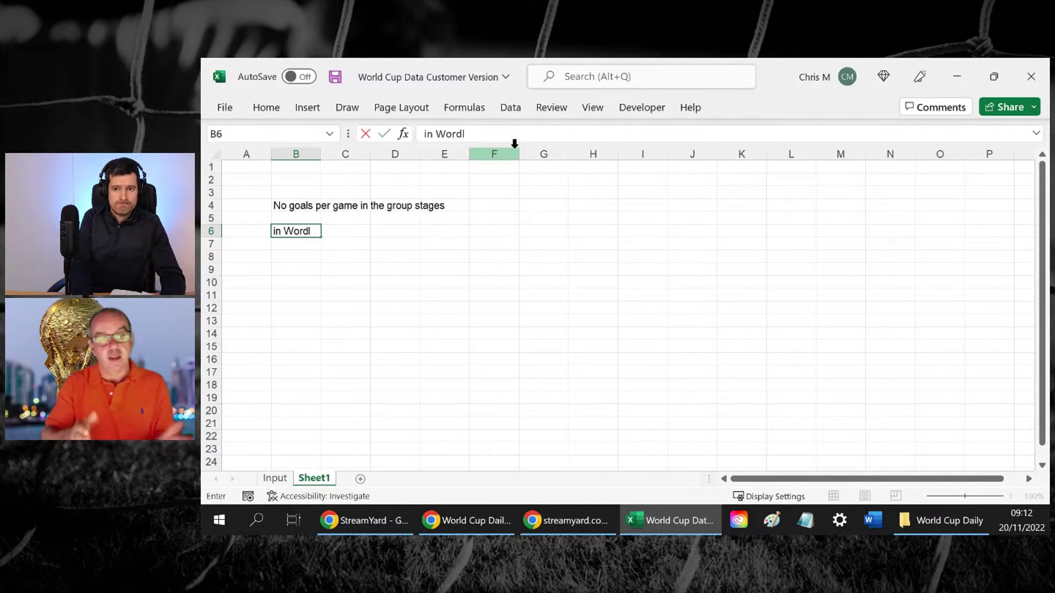
pyautogui.write('d C')
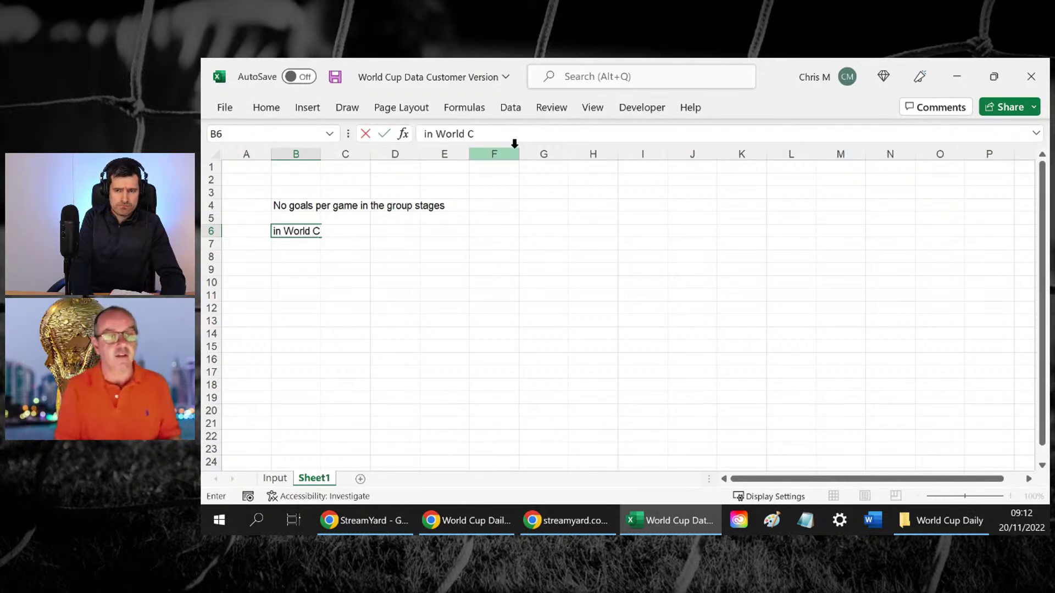
pyautogui.write('up')
pyautogui.press('Return')
# Enter the label "in Rounds" in cell B7, directly below "in World Cup"
pyautogui.write('in r')
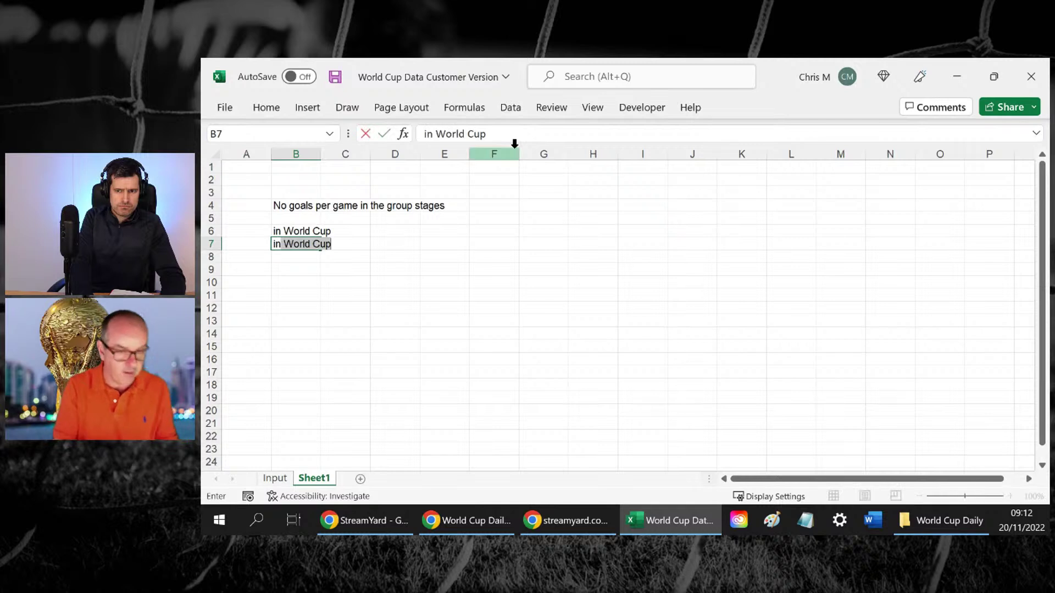
pyautogui.write('ou')
pyautogui.press('BackSpace')
pyautogui.press('BackSpace')
pyautogui.press('BackSpace')
pyautogui.write('Rounds')
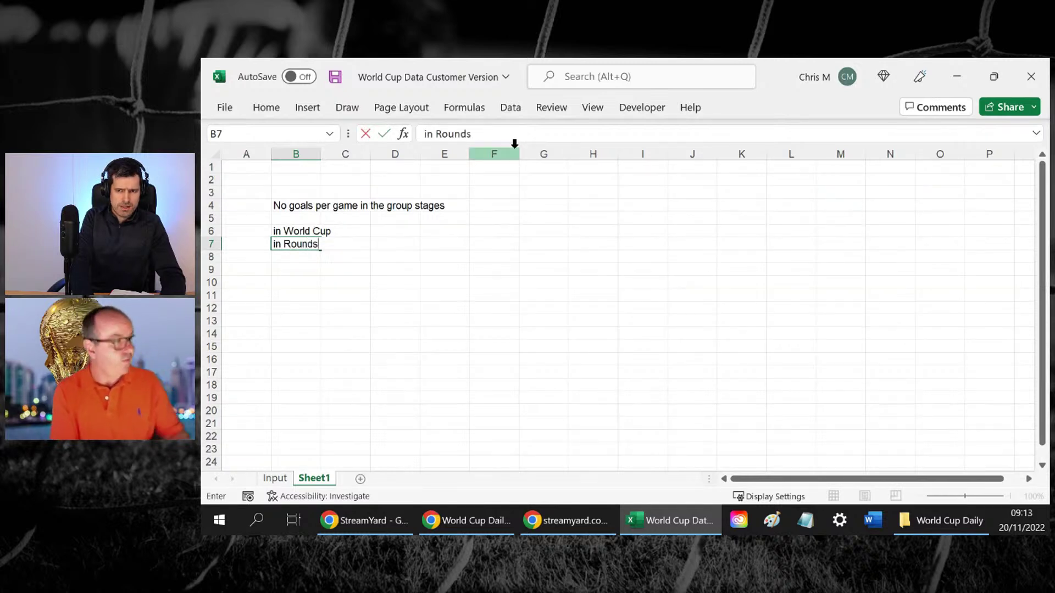
pyautogui.press('Return')
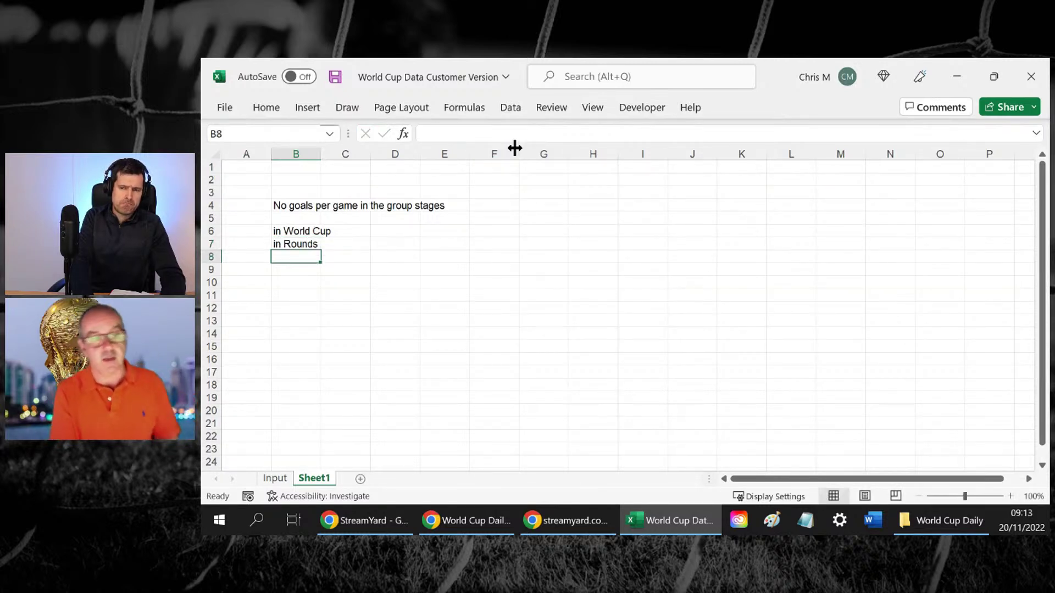
# Enter the label "in Group Stages" in cell B8 to complete the list of criteria
pyautogui.write('in Gropu')
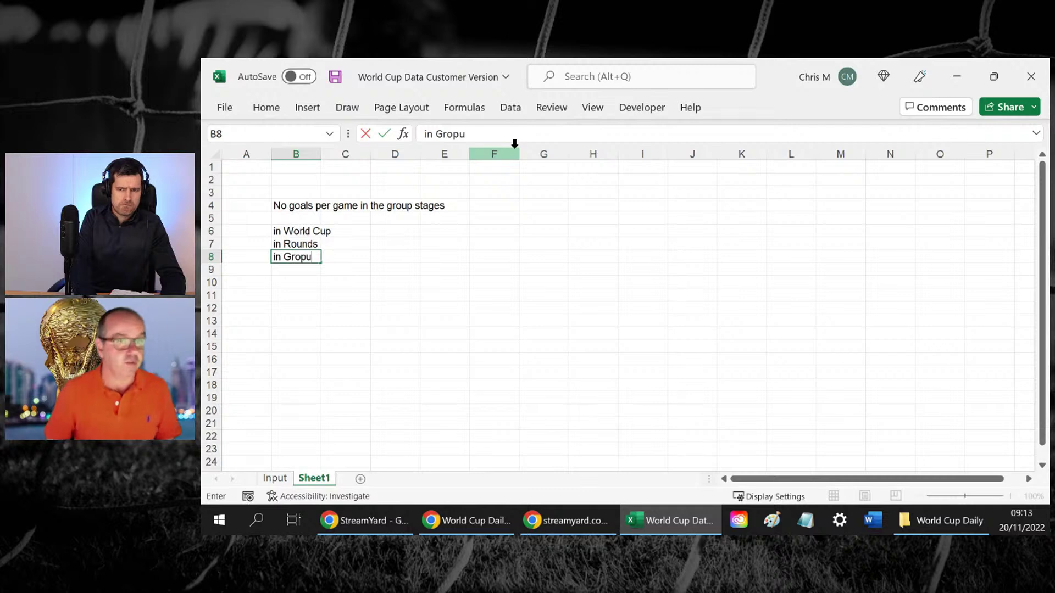
pyautogui.press('BackSpace')
pyautogui.press('BackSpace')
pyautogui.write('up')
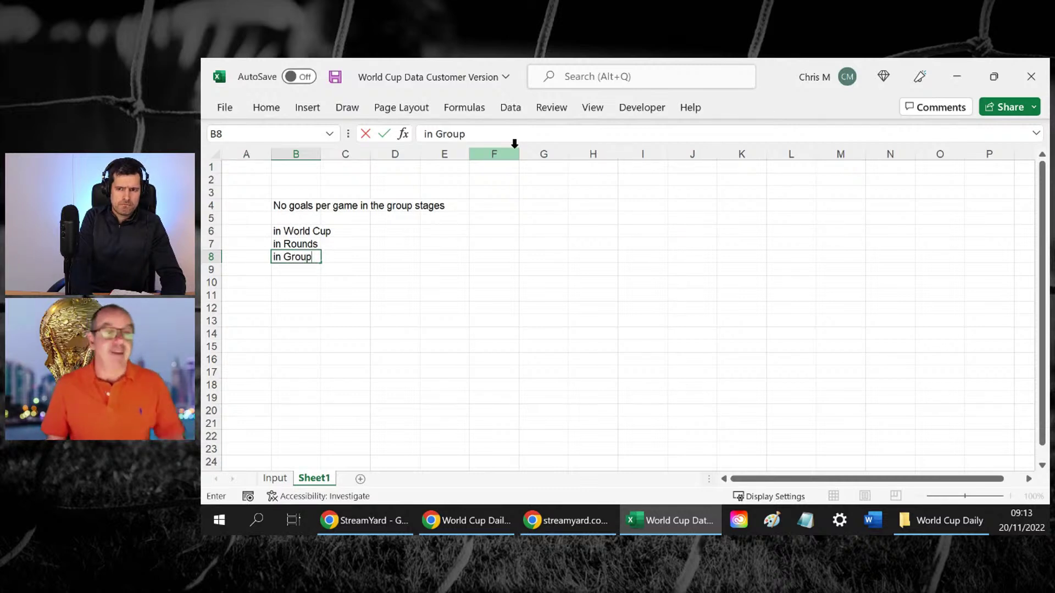
pyautogui.write(' Stages')
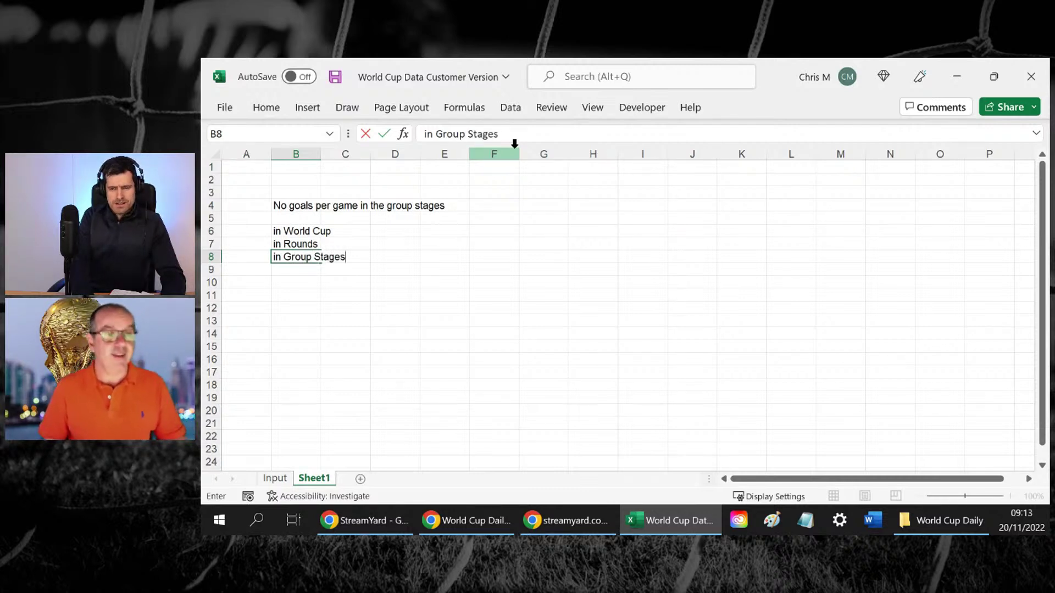
pyautogui.press('Return')
pyautogui.press('Return')
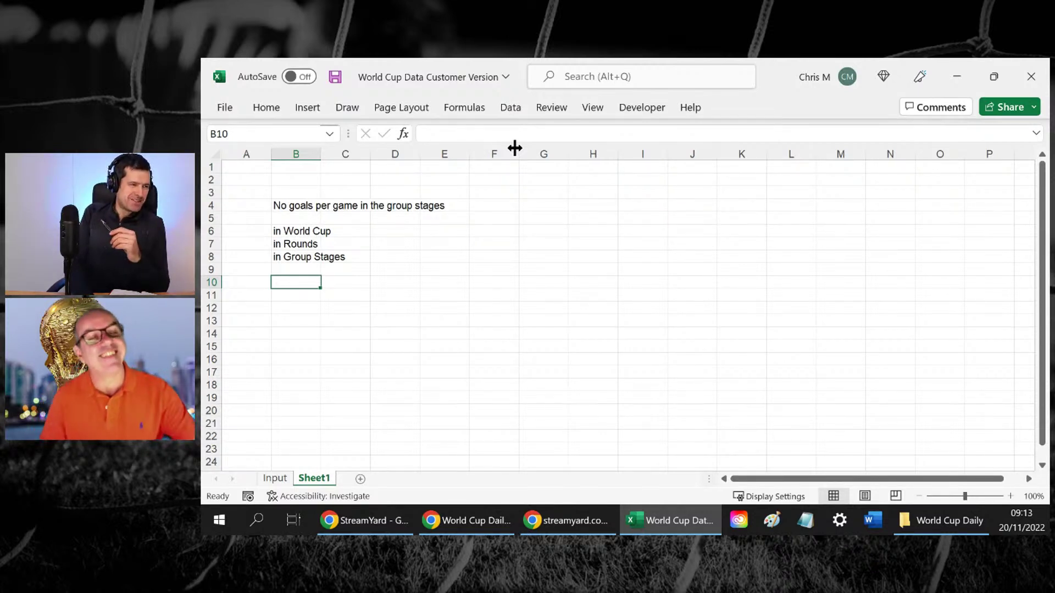
# Go back to the Input sheet and examine the A - Goals, B - Goals and Winner column headings
pyautogui.click(272, 478)
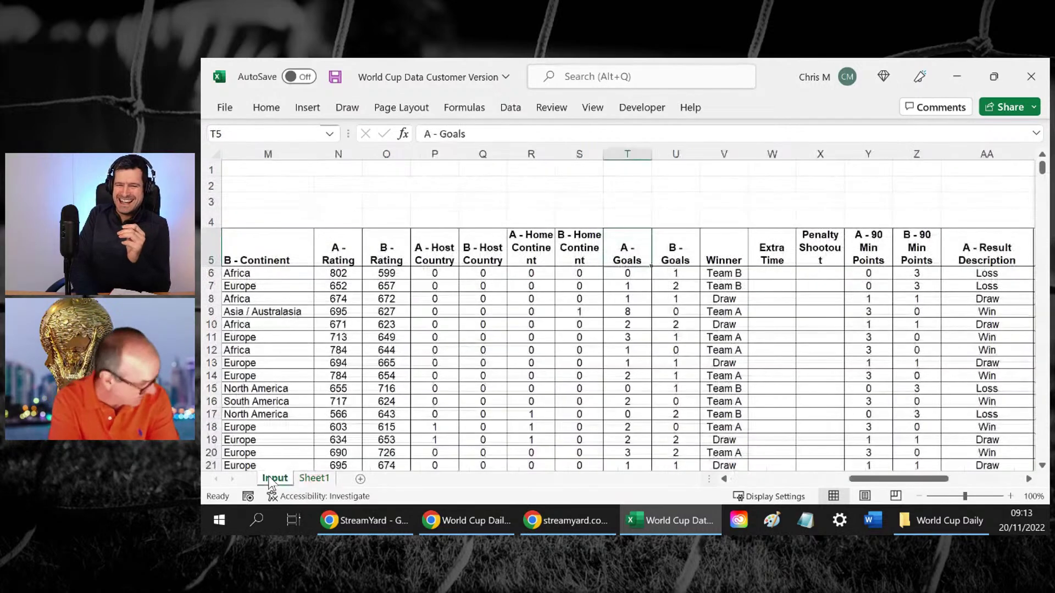
pyautogui.click(722, 234)
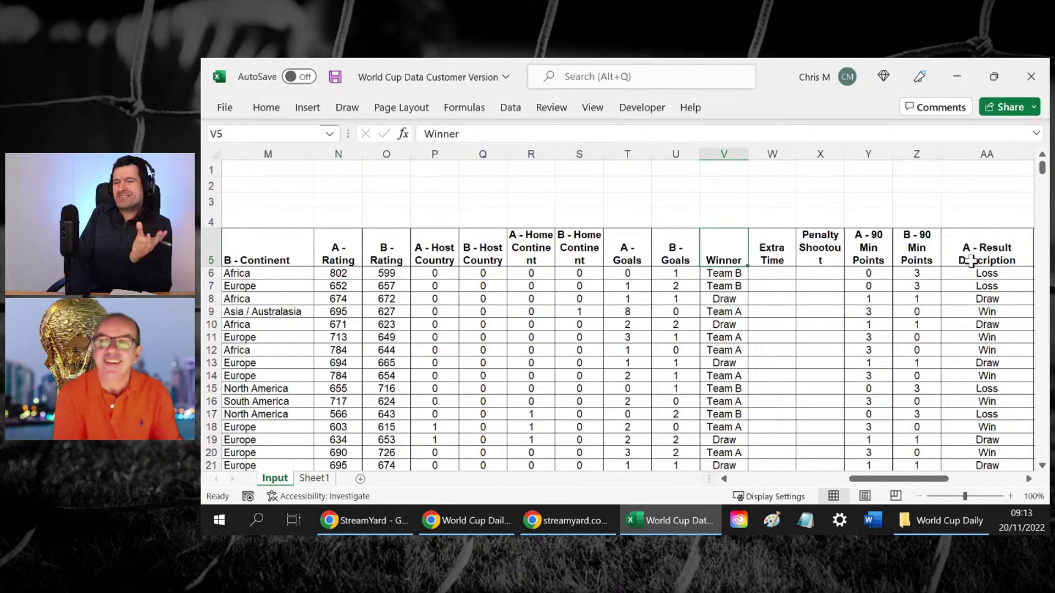
pyautogui.press('Left')
pyautogui.press('Left')
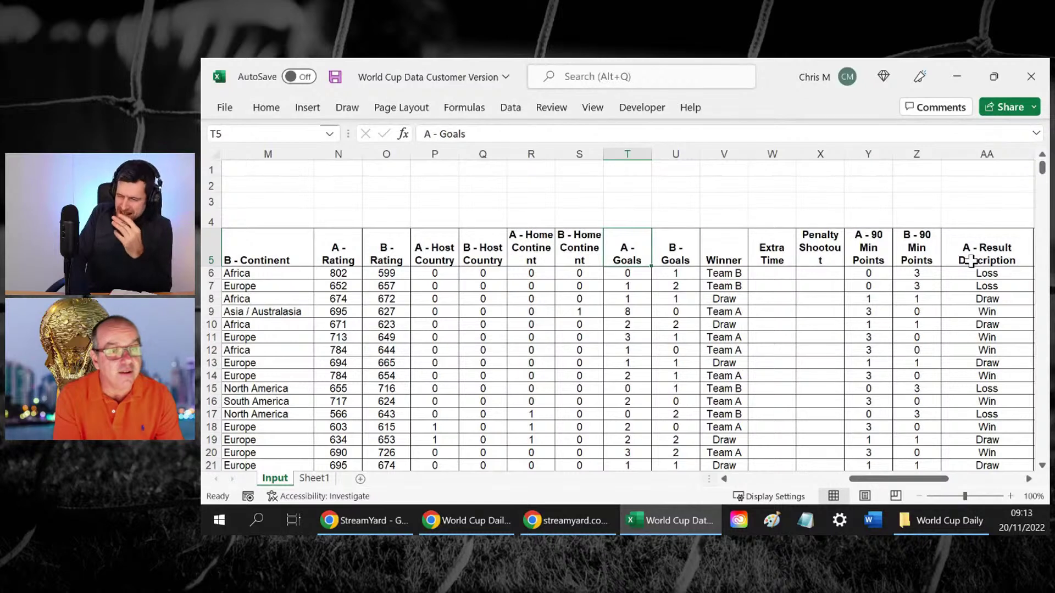
pyautogui.press('Left')
pyautogui.press('Right')
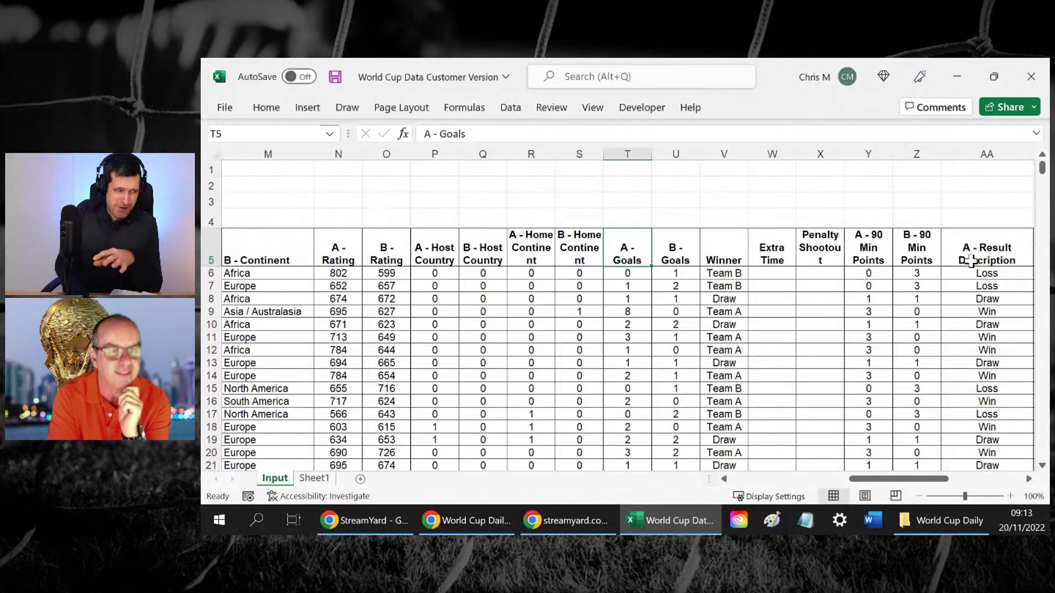
pyautogui.press('Right')
pyautogui.press('Left')
pyautogui.press('Right')
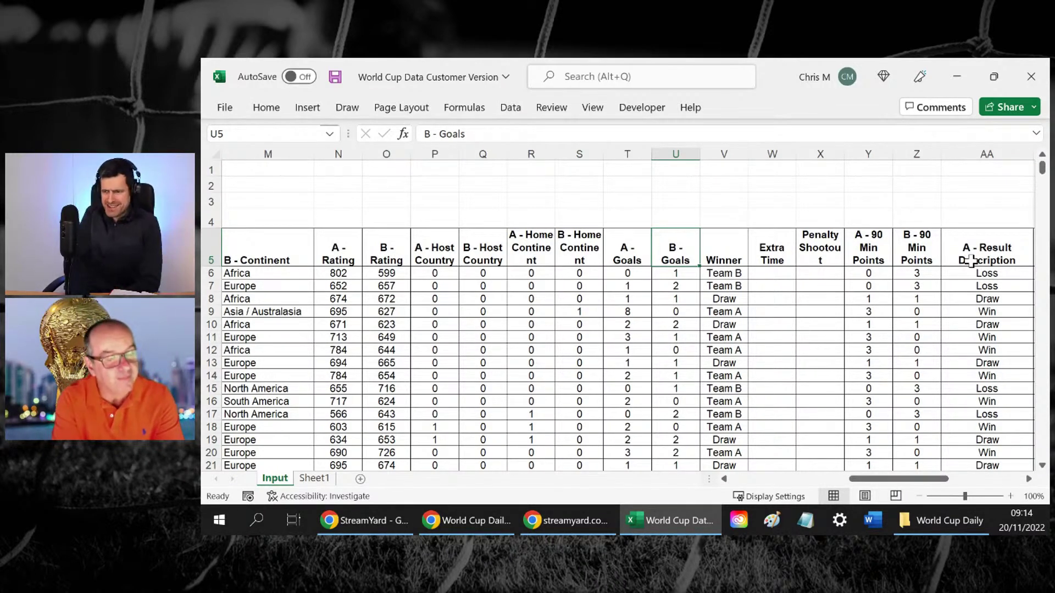
# Inspect the A - Goals and B - Goals columns together, including the goals of the first three matches
pyautogui.press('Left')
pyautogui.hotkey('shift', 'Right')
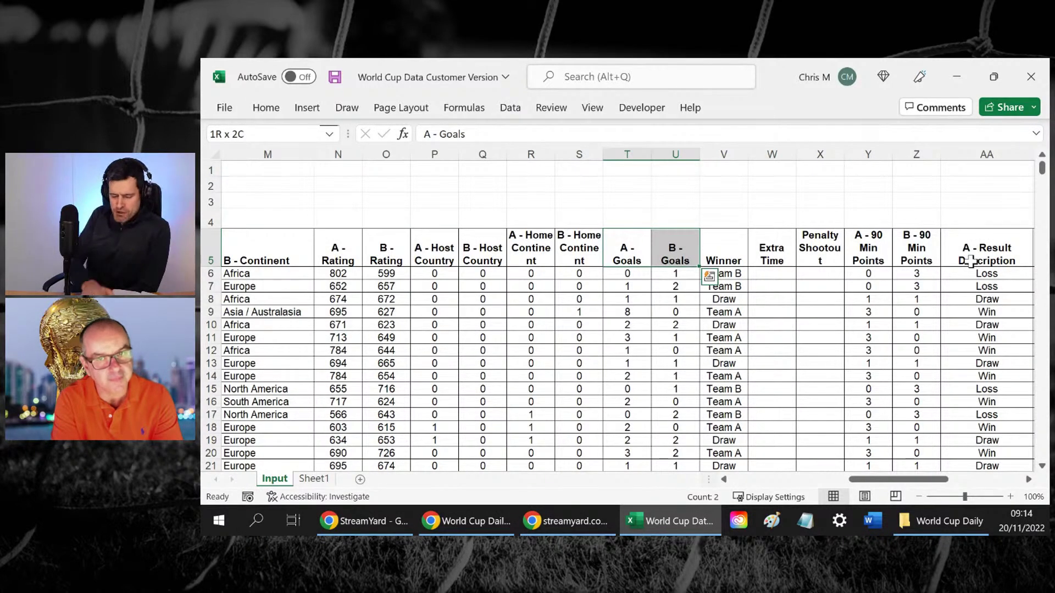
pyautogui.press('Down')
pyautogui.hotkey('shift', 'Right')
pyautogui.hotkey('shift', 'Down')
pyautogui.hotkey('shift', 'Down')
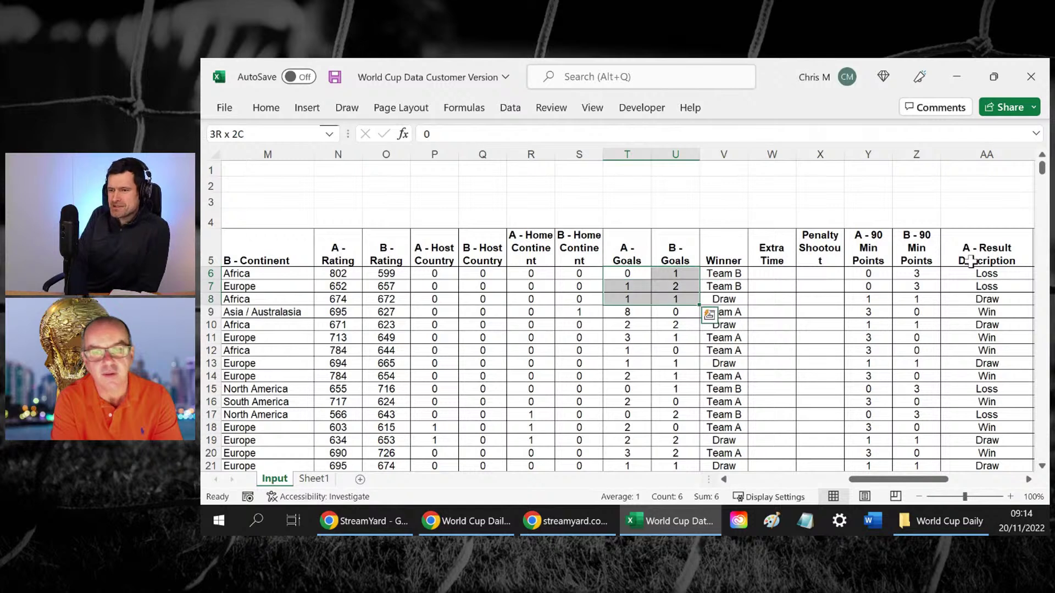
pyautogui.press('Up')
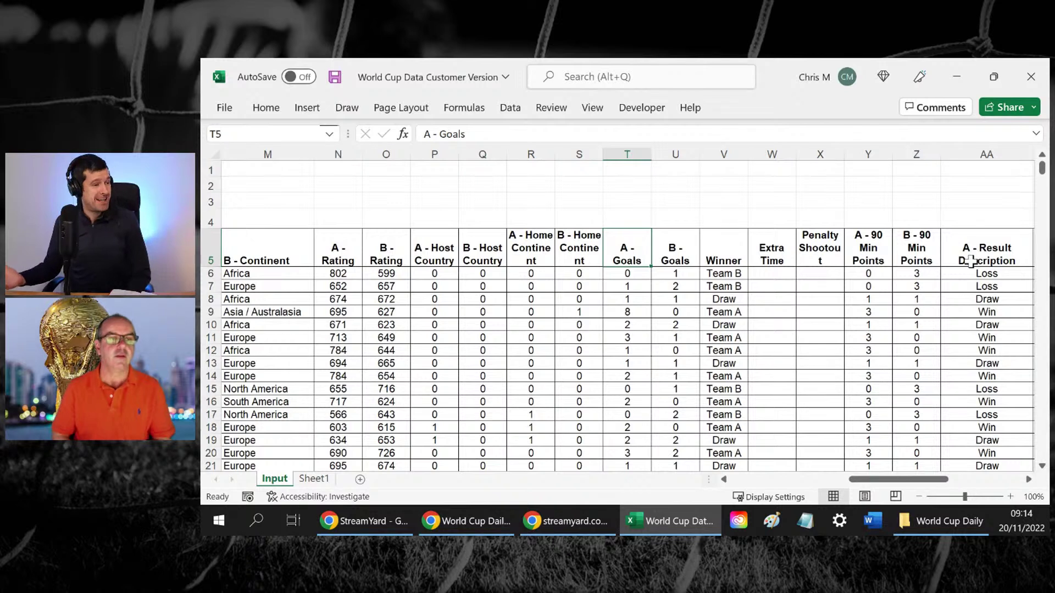
# Insert a blank column between B - Goals and Winner and give it the heading "Total Goals"
pyautogui.press('Right')
pyautogui.press('Right')
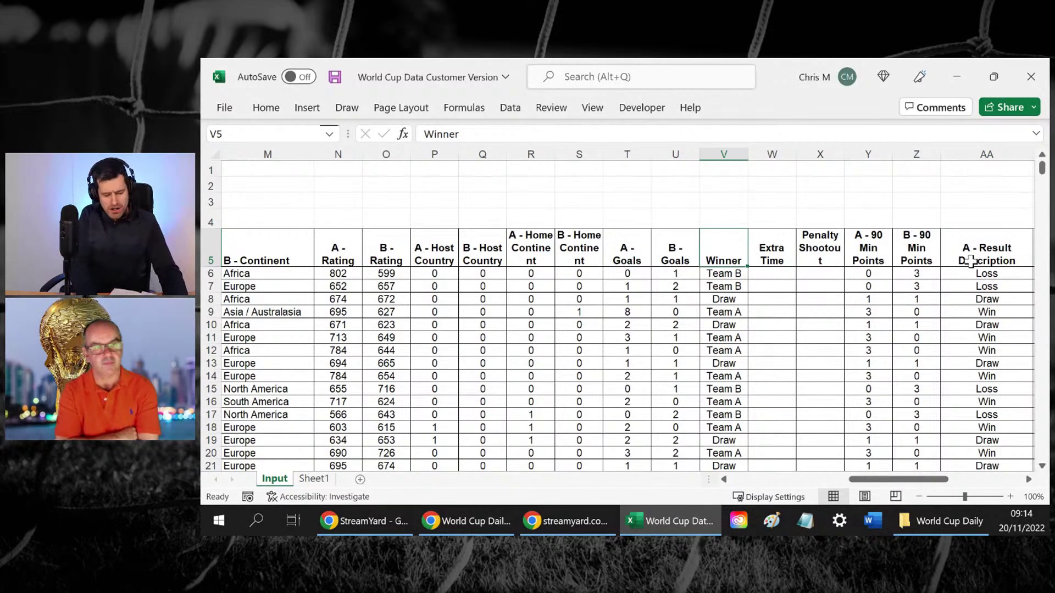
pyautogui.hotkey('ctrl', 'space')
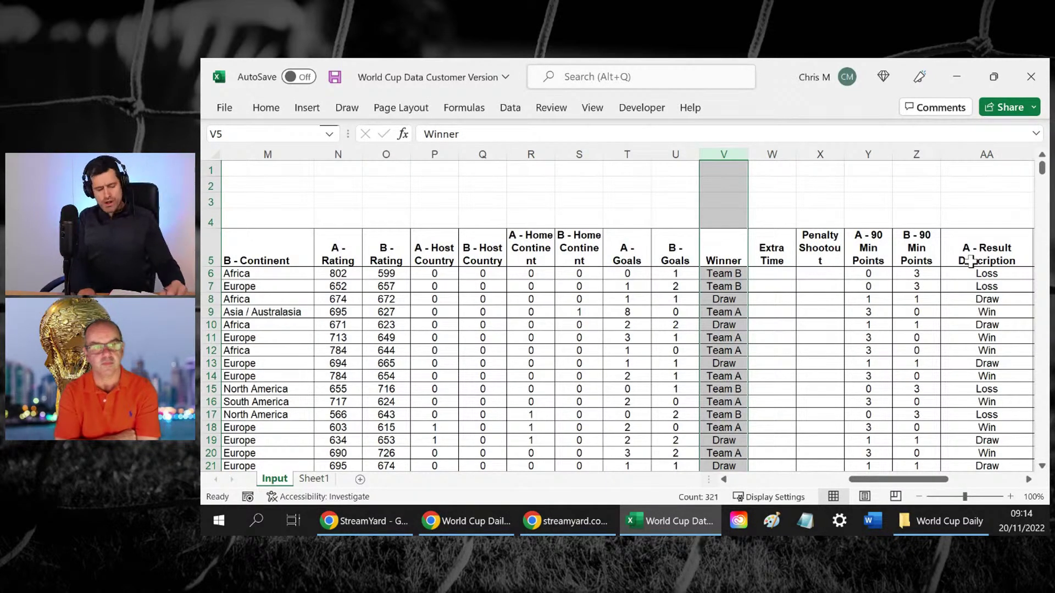
pyautogui.press('Right')
pyautogui.press('Left')
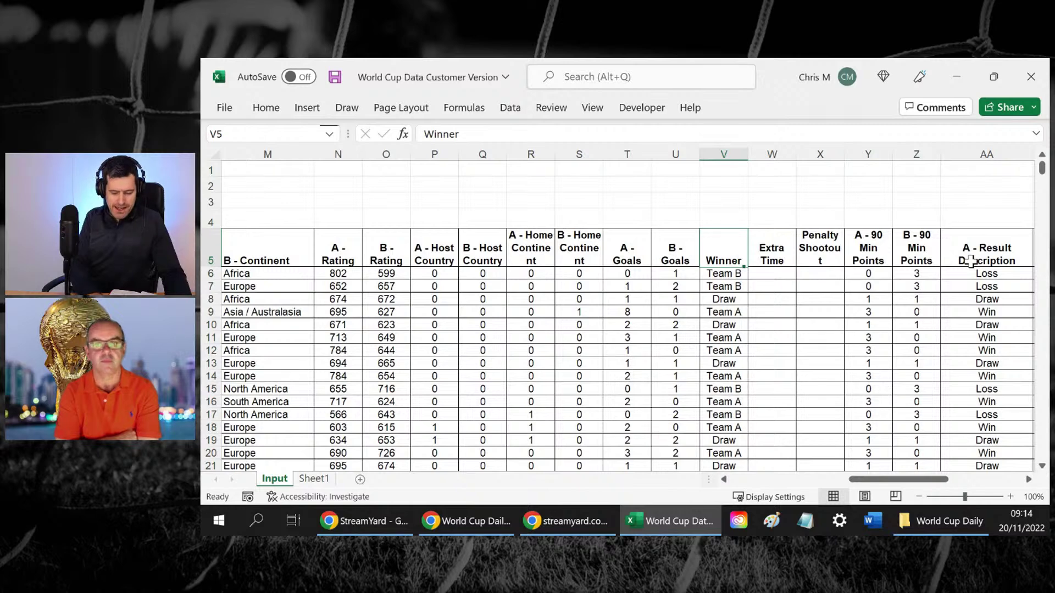
pyautogui.hotkey('ctrl', 'space')
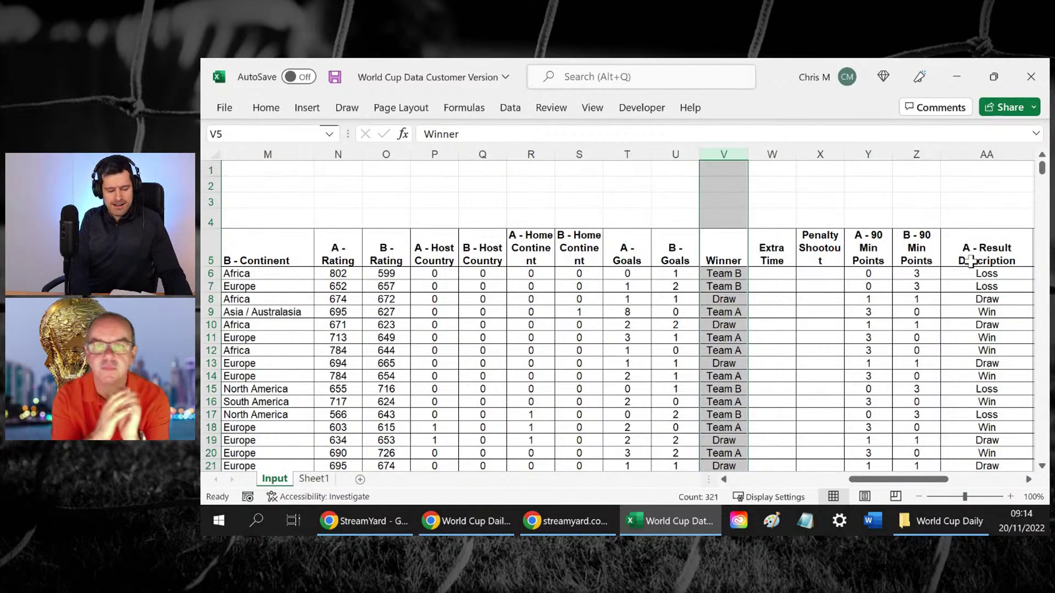
pyautogui.hotkey('ctrl', 'shift', '+')
pyautogui.press('Right')
pyautogui.press('Left')
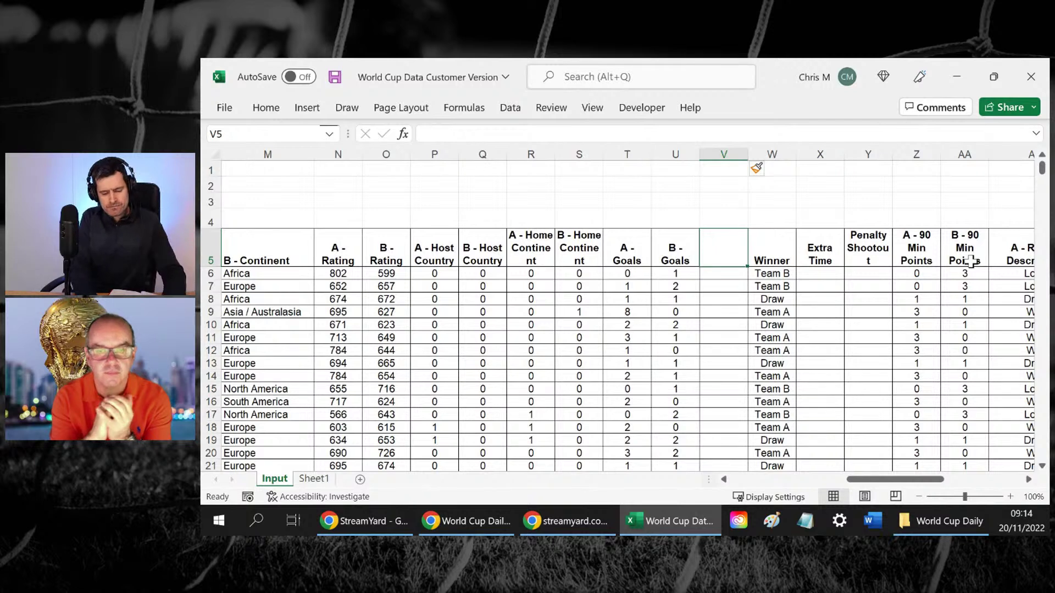
pyautogui.write('Total Goals')
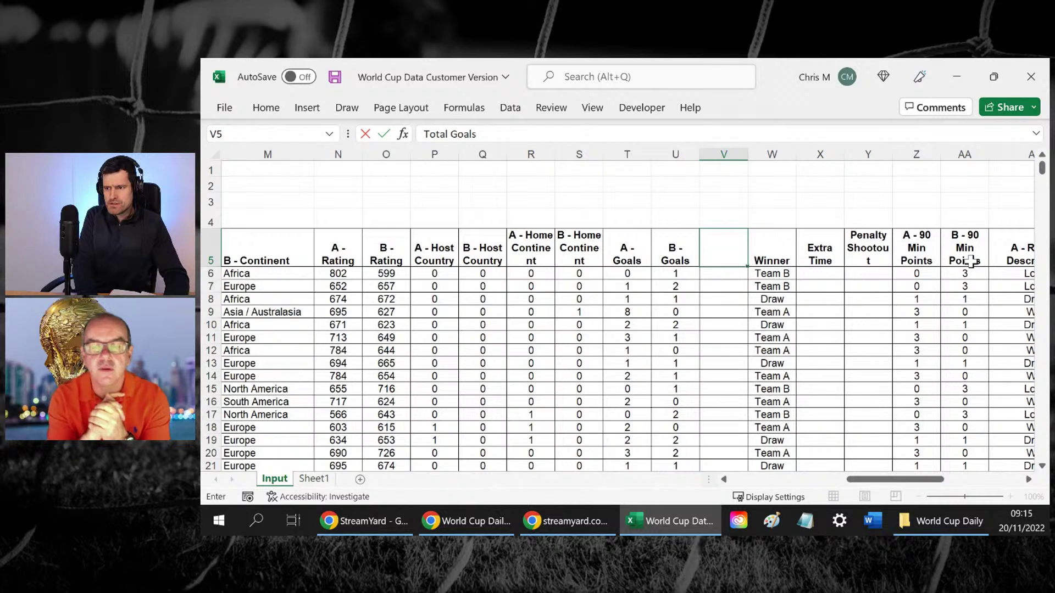
pyautogui.press('Return')
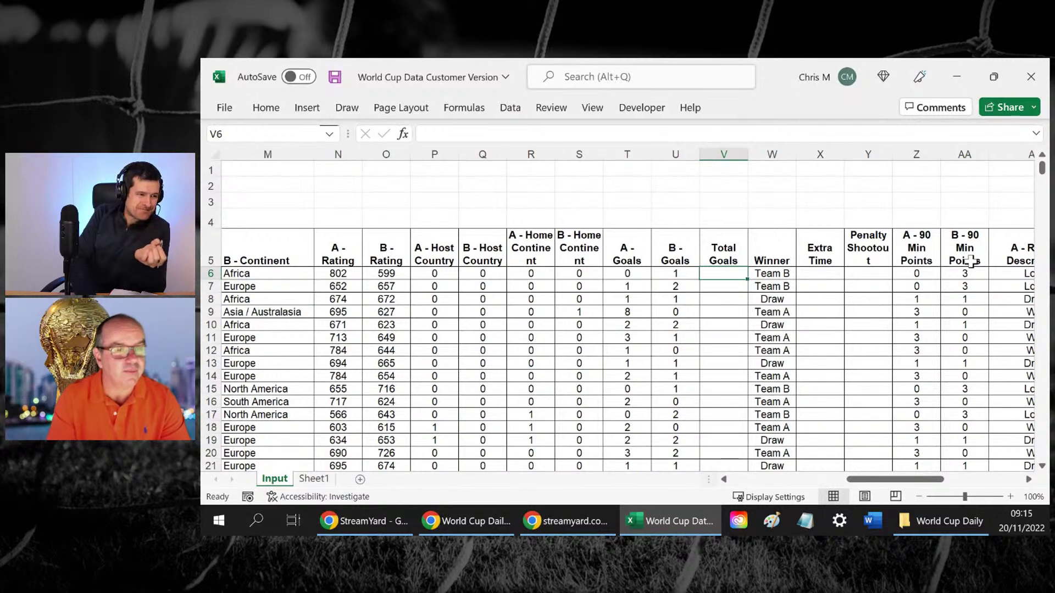
# Remove the newly inserted column V so that Winner directly follows B - Goals
pyautogui.press('Up')
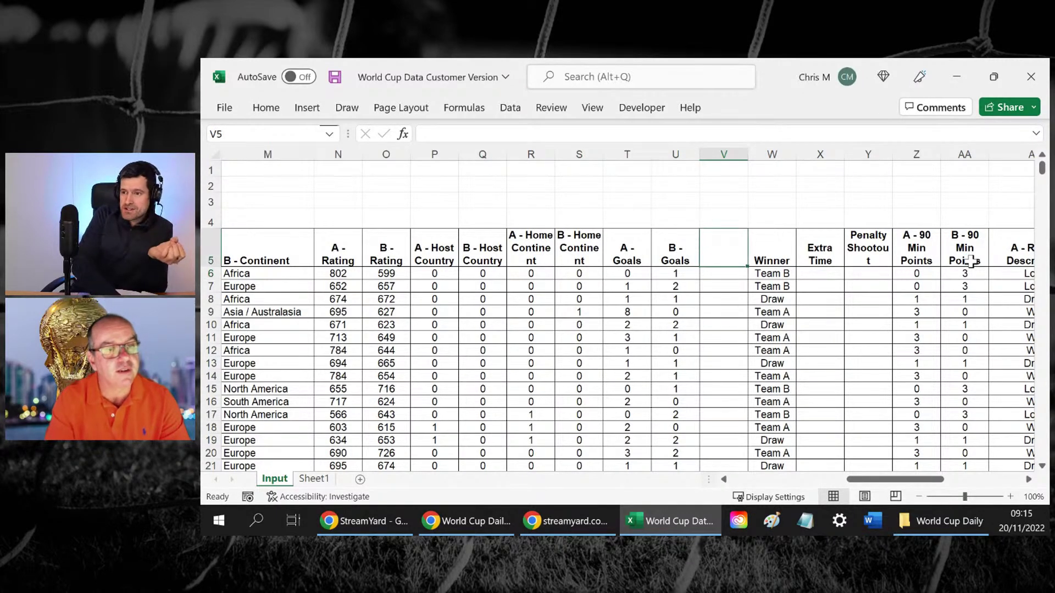
pyautogui.hotkey('ctrl', 'space')
pyautogui.hotkey('ctrl', '-')
pyautogui.press('Left')
pyautogui.press('Right')
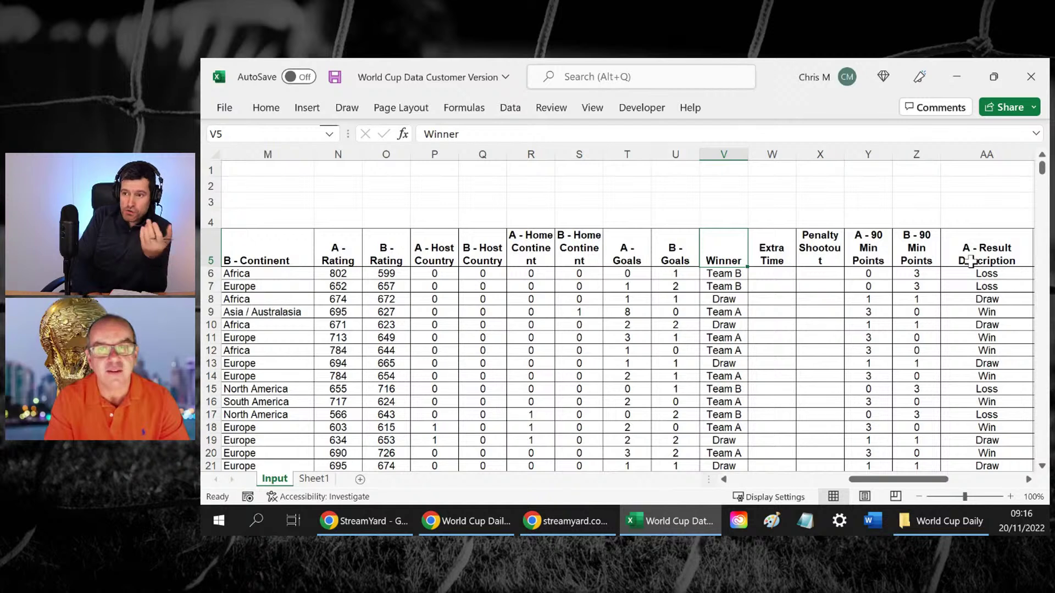
# Insert a new column before the Winner column and enter "Total Goals" as its heading in cell V5
pyautogui.hotkey('ctrl', 'space')
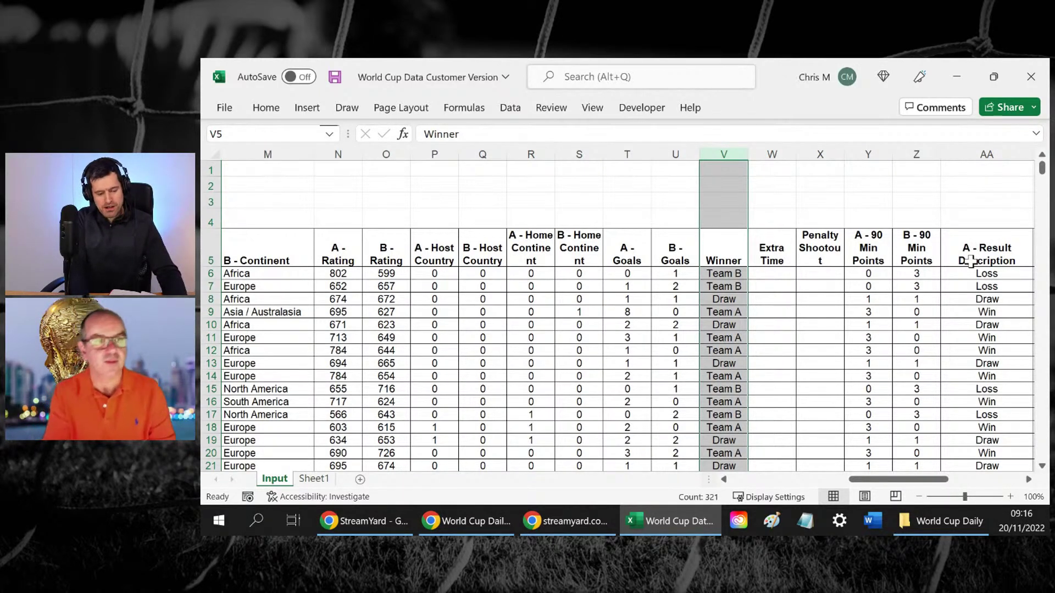
pyautogui.click(970, 261)
pyautogui.hotkey('ctrl', 'shift', '+')
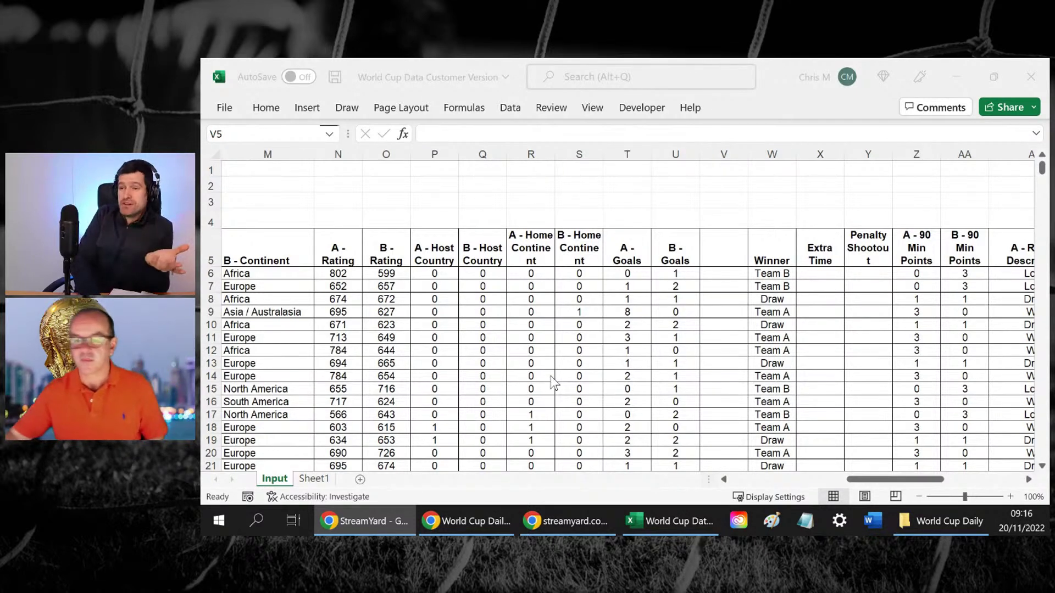
pyautogui.click(740, 237)
pyautogui.click(741, 238)
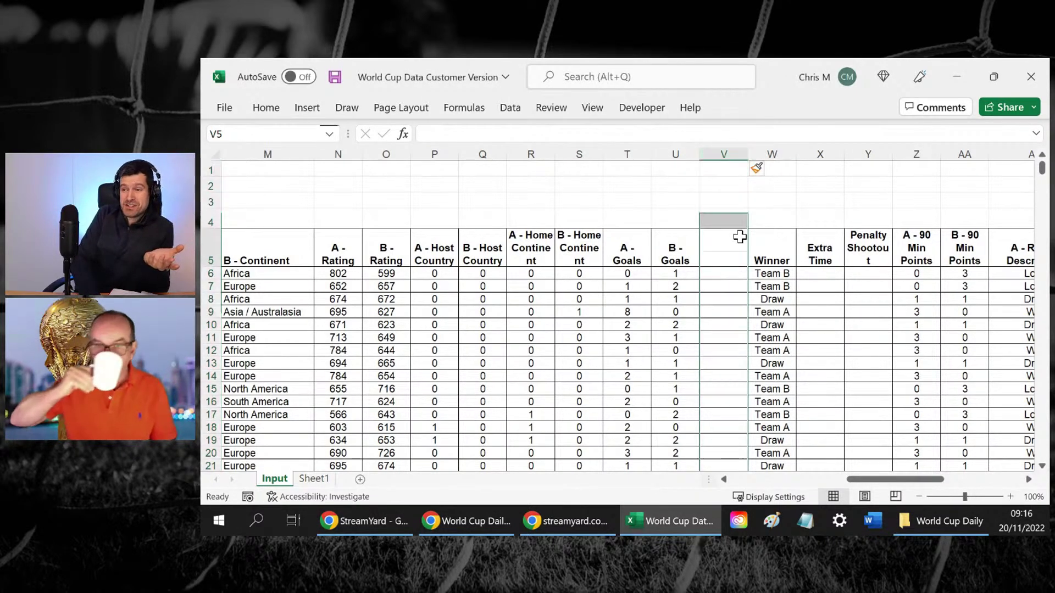
pyautogui.doubleClick(741, 237)
pyautogui.write('Total Goals')
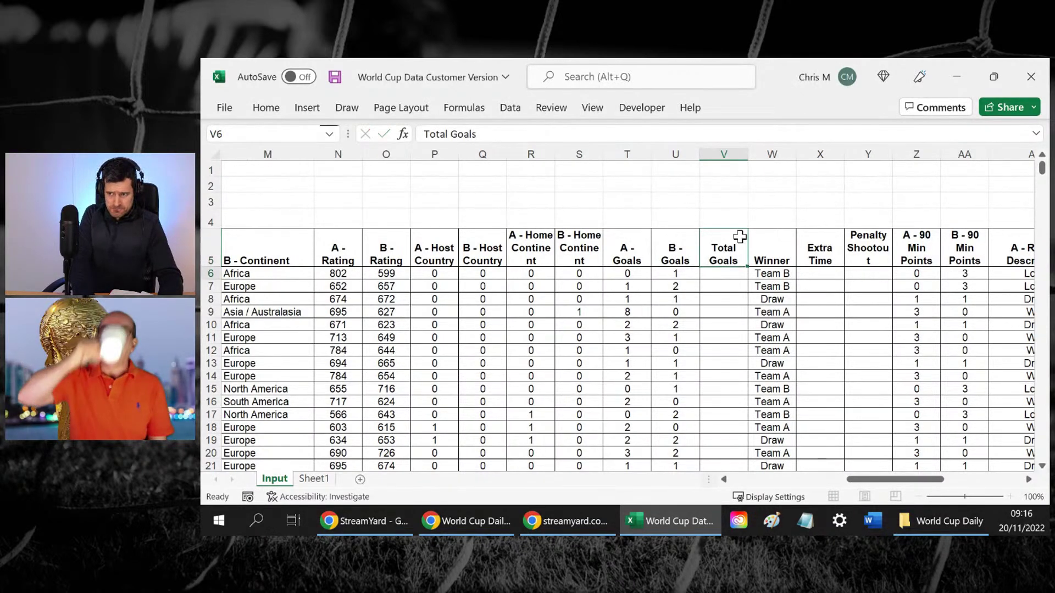
pyautogui.press('Return')
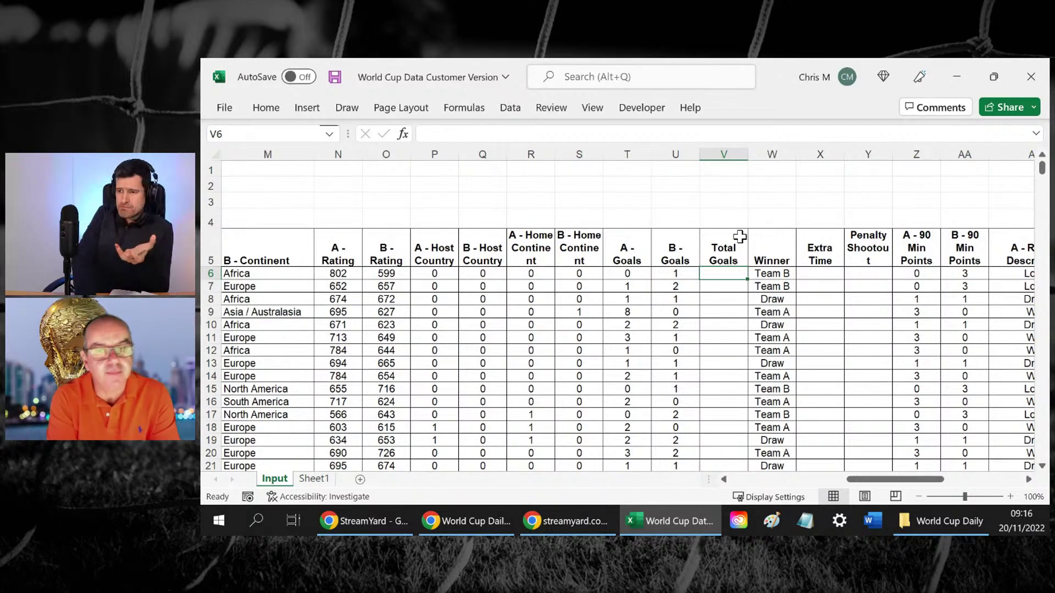
pyautogui.write('=')
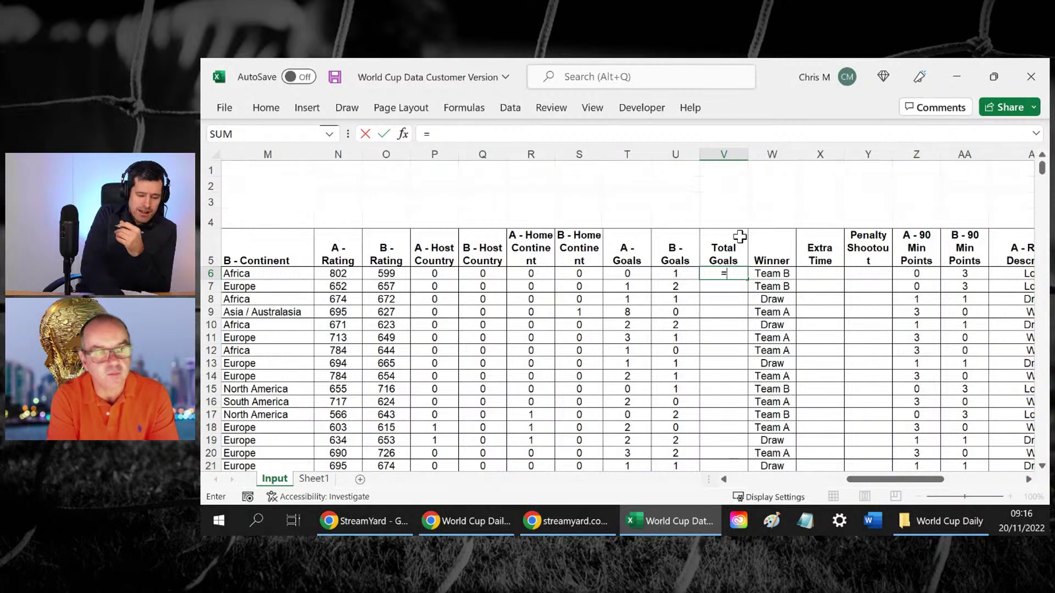
pyautogui.press('Escape')
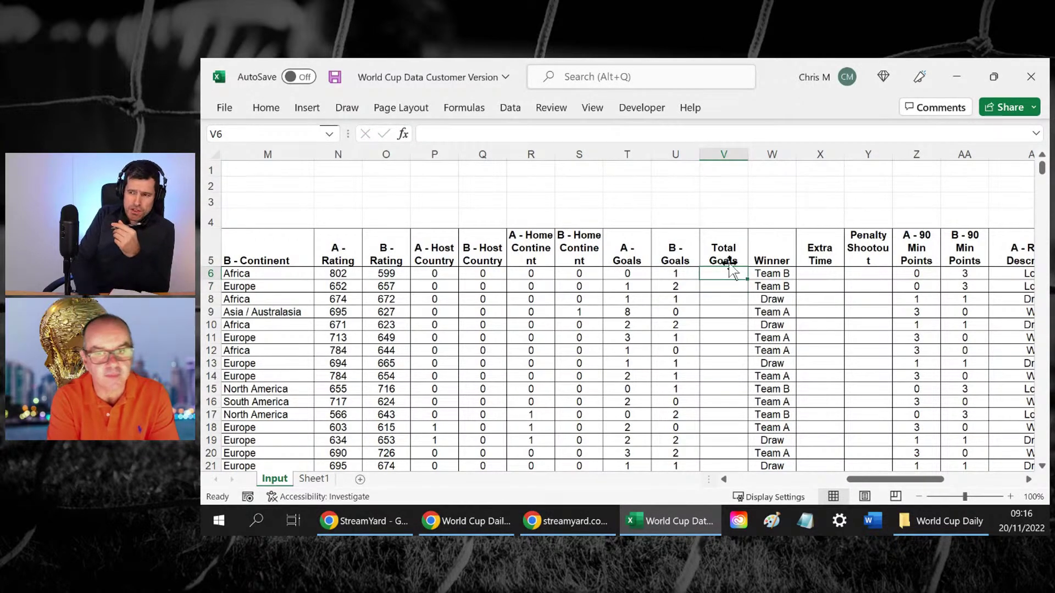
pyautogui.click(717, 299)
pyautogui.write('=')
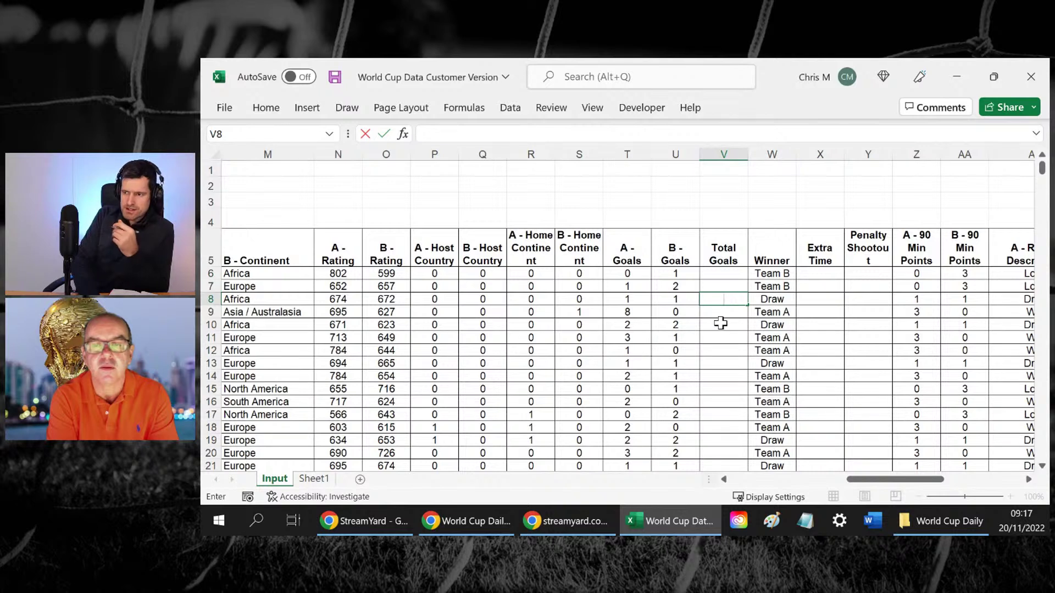
pyautogui.click(723, 325)
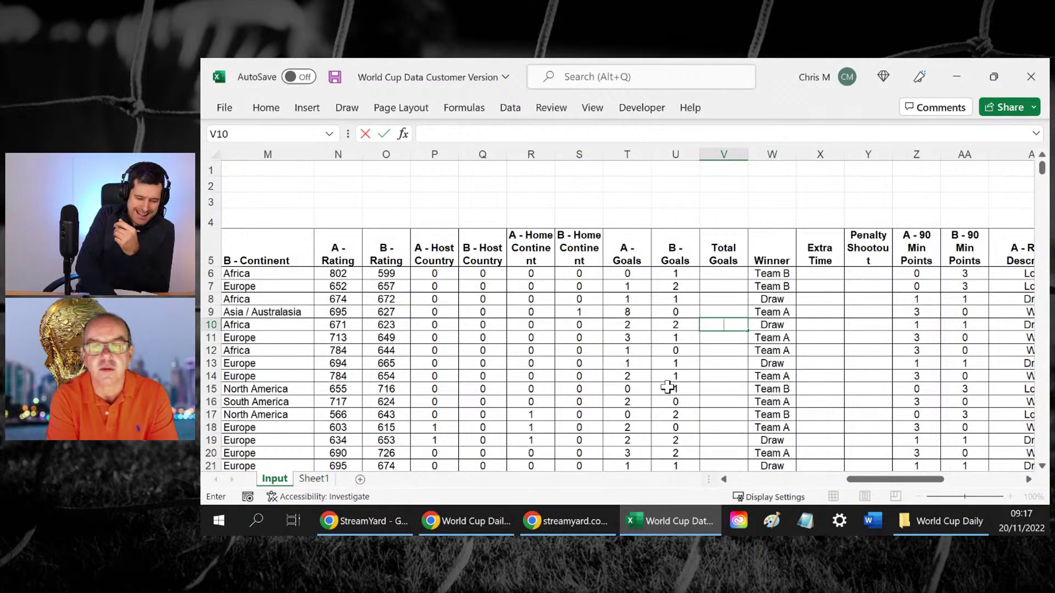
pyautogui.press('Escape')
pyautogui.press('Up')
pyautogui.press('Up')
pyautogui.press('Up')
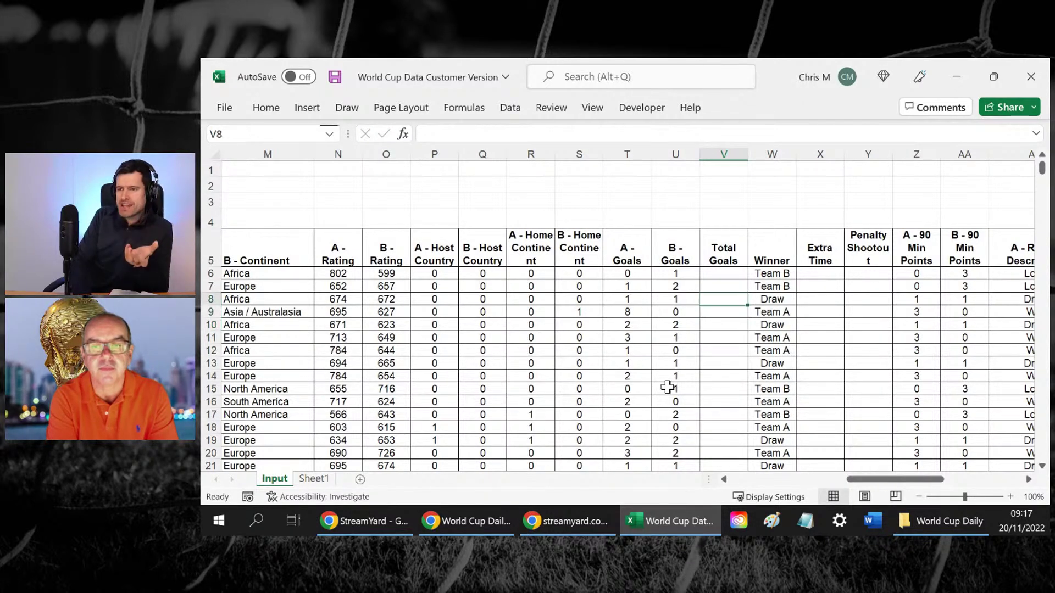
pyautogui.press('Up')
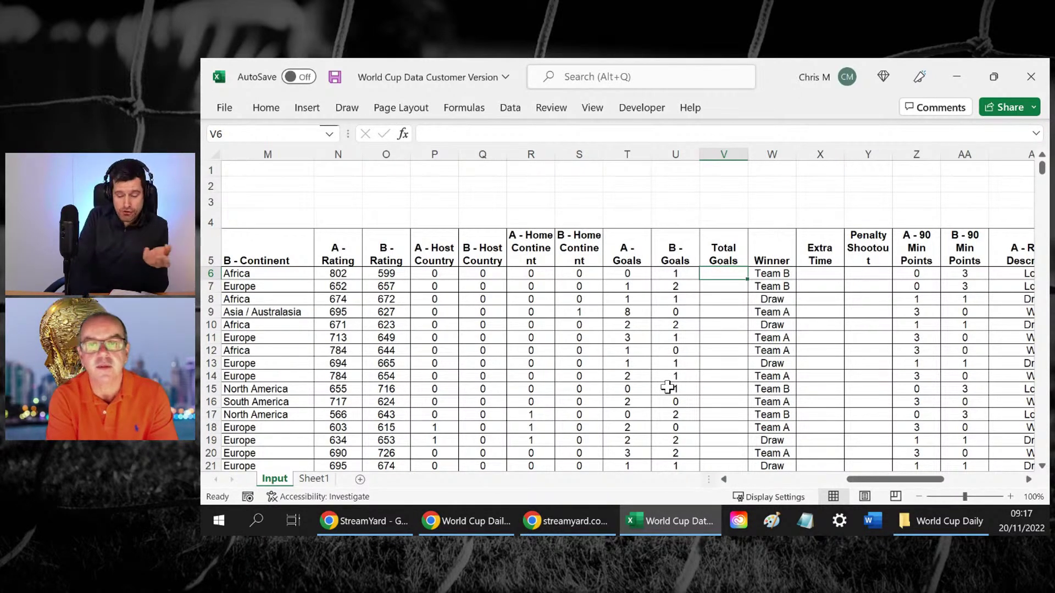
# Enter the formula =T6+U6 in cell V6 to add the A and B goals of the first match
pyautogui.write('=')
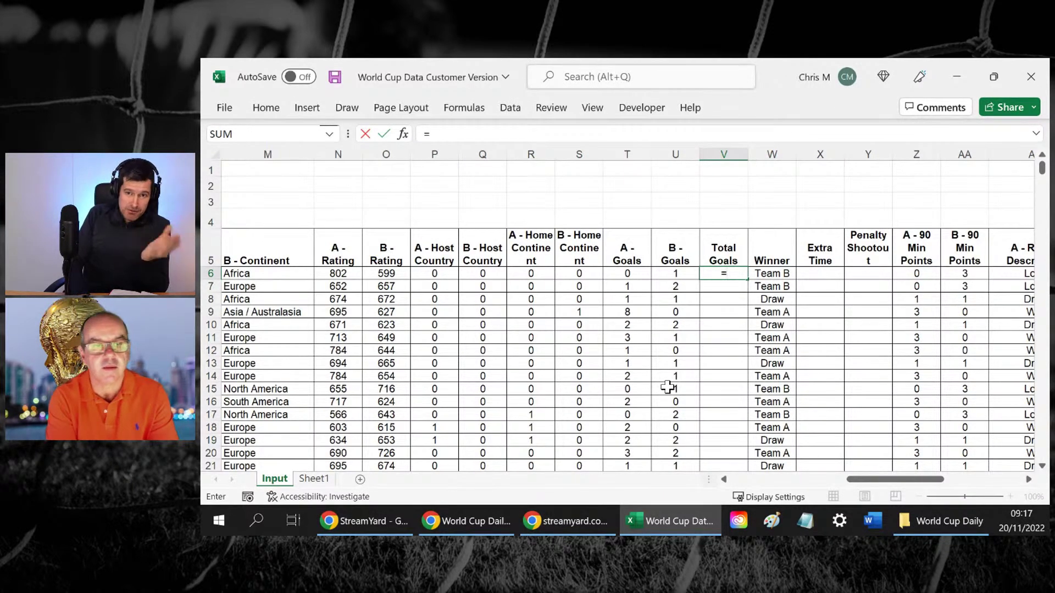
pyautogui.press('Left')
pyautogui.press('Left')
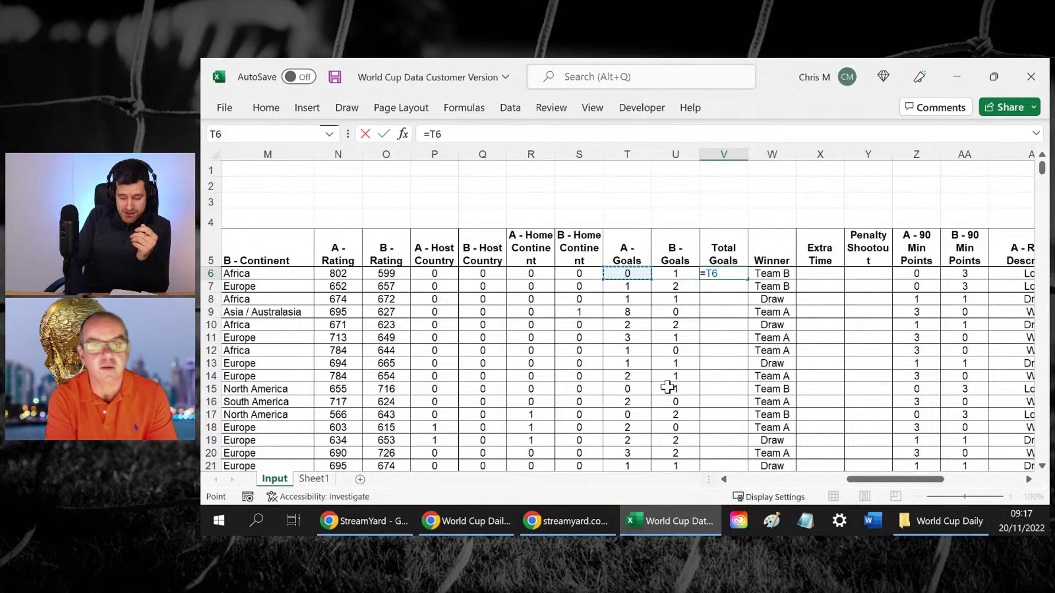
pyautogui.write('+')
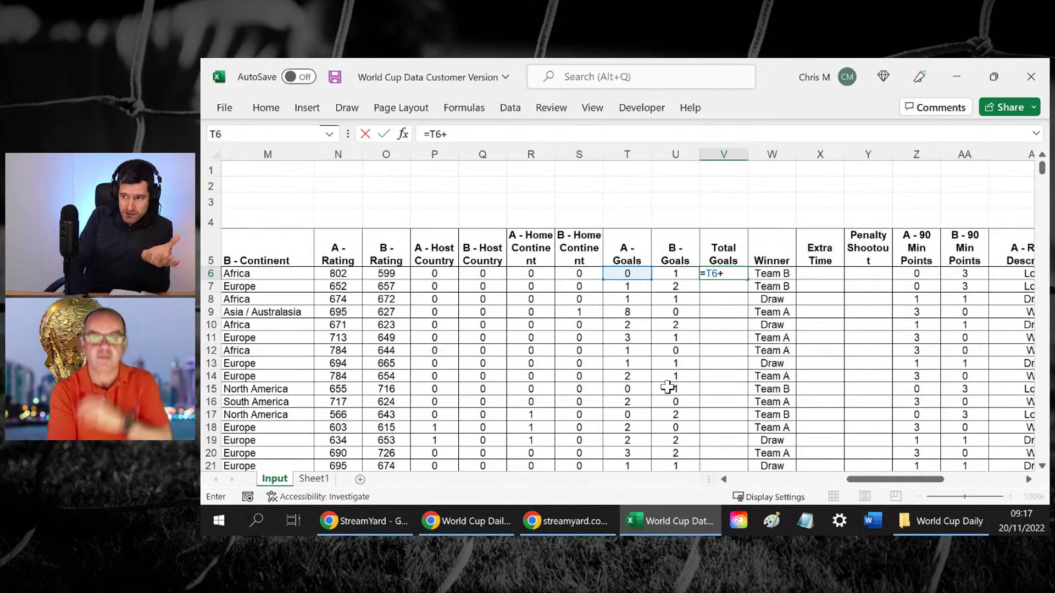
pyautogui.press('Left')
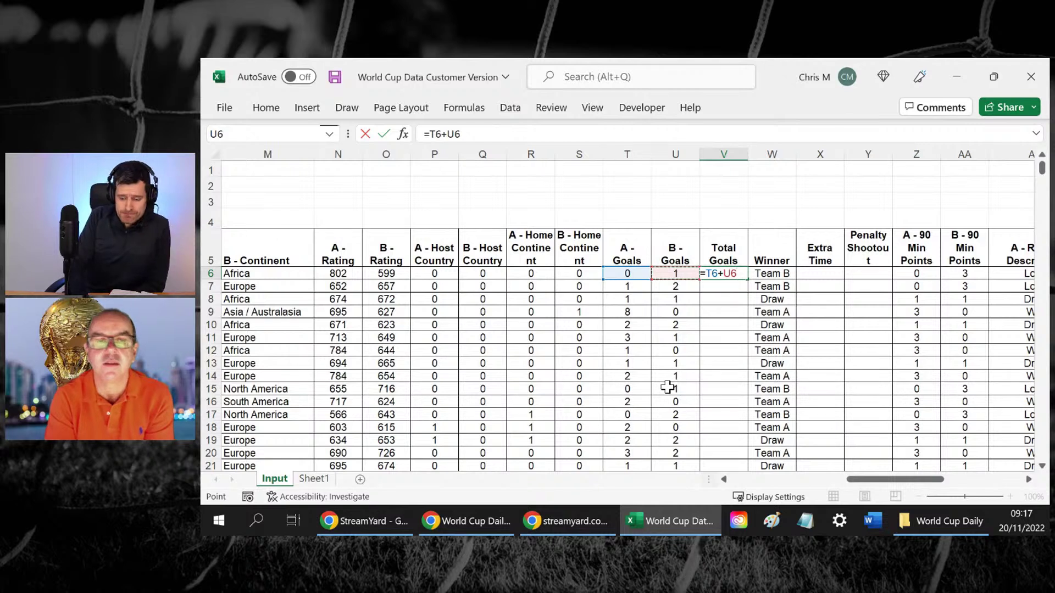
pyautogui.press('Return')
pyautogui.press('Up')
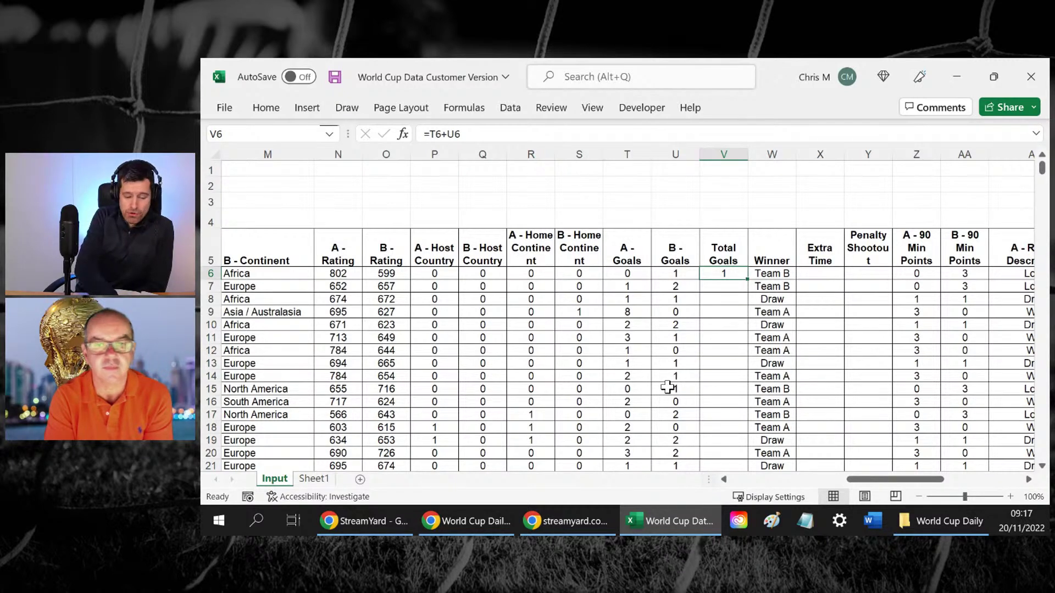
# Review the formula in V6 and fill it down the whole Total Goals column
pyautogui.press('F2')
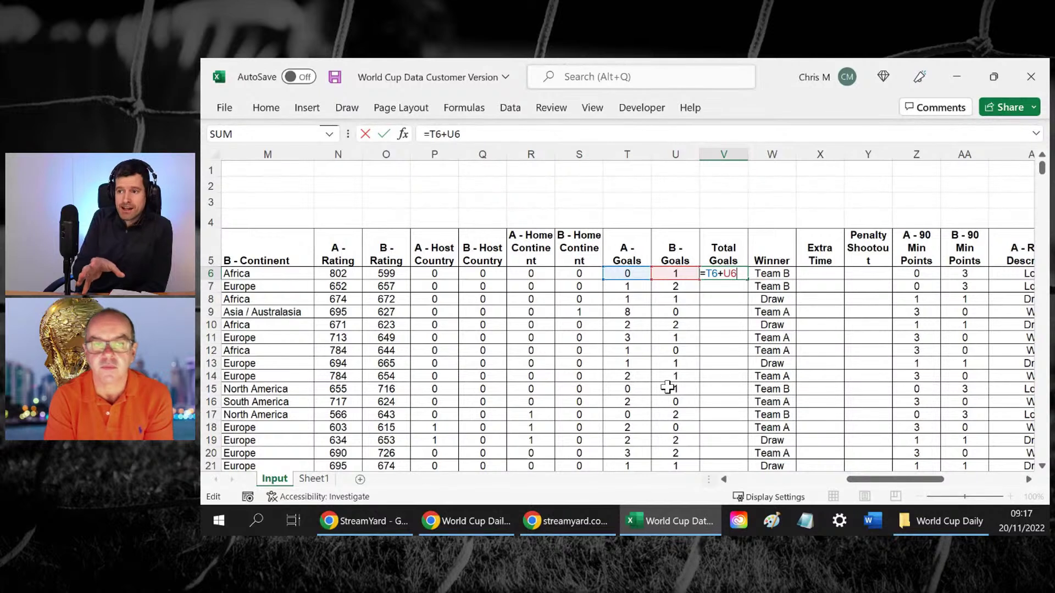
pyautogui.press('Return')
pyautogui.press('Up')
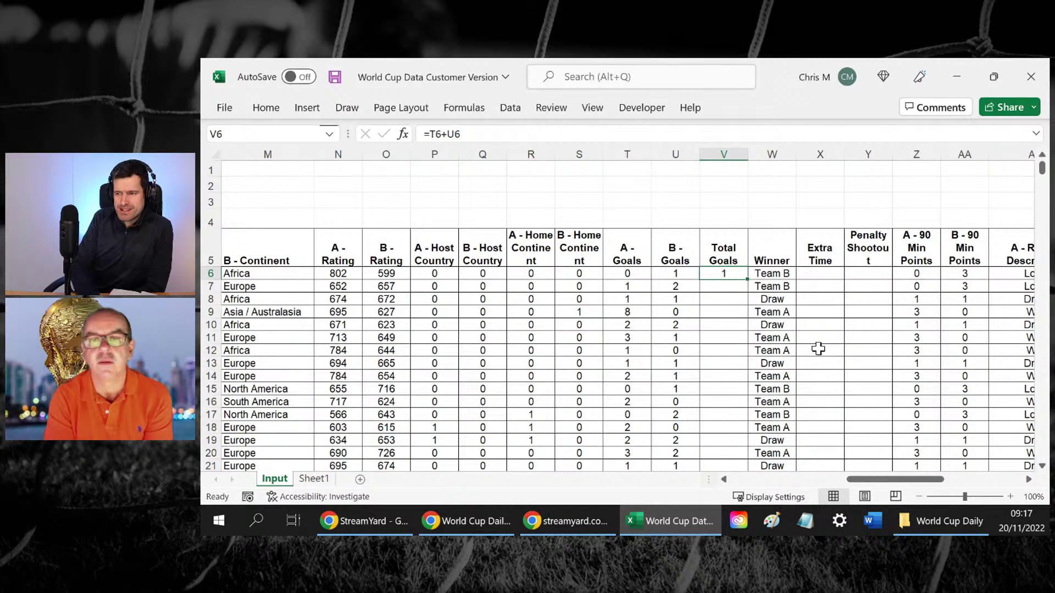
pyautogui.doubleClick(745, 278)
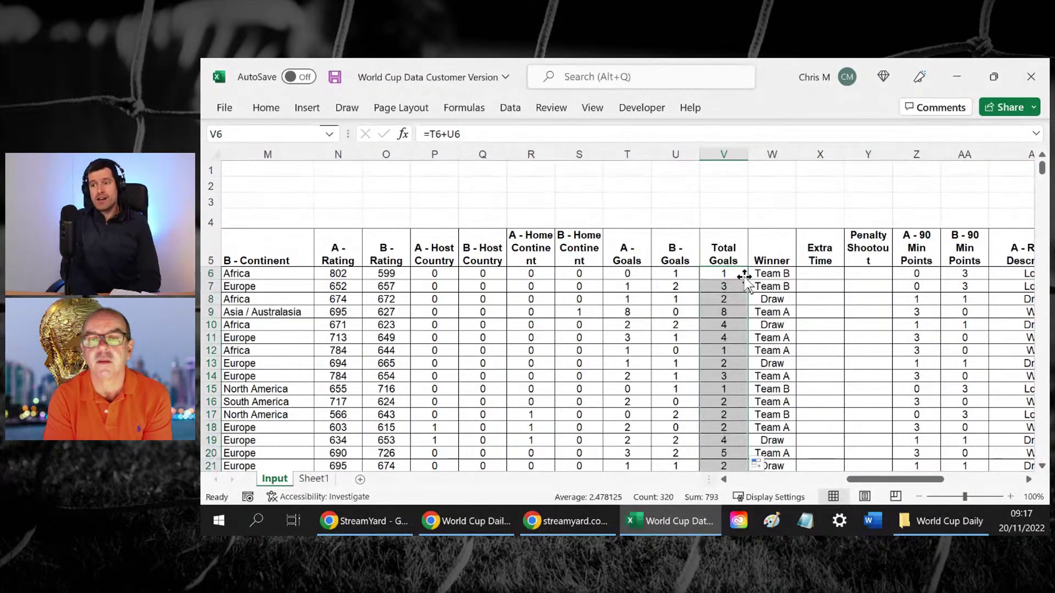
# Go through the filled Total Goals cells row by row and compare them with the A - Goals and B - Goals values
pyautogui.click(726, 286)
pyautogui.press('Down')
pyautogui.press('Down')
pyautogui.press('Down')
pyautogui.press('Down')
pyautogui.press('Down')
pyautogui.press('Down')
pyautogui.press('Down')
pyautogui.press('Down')
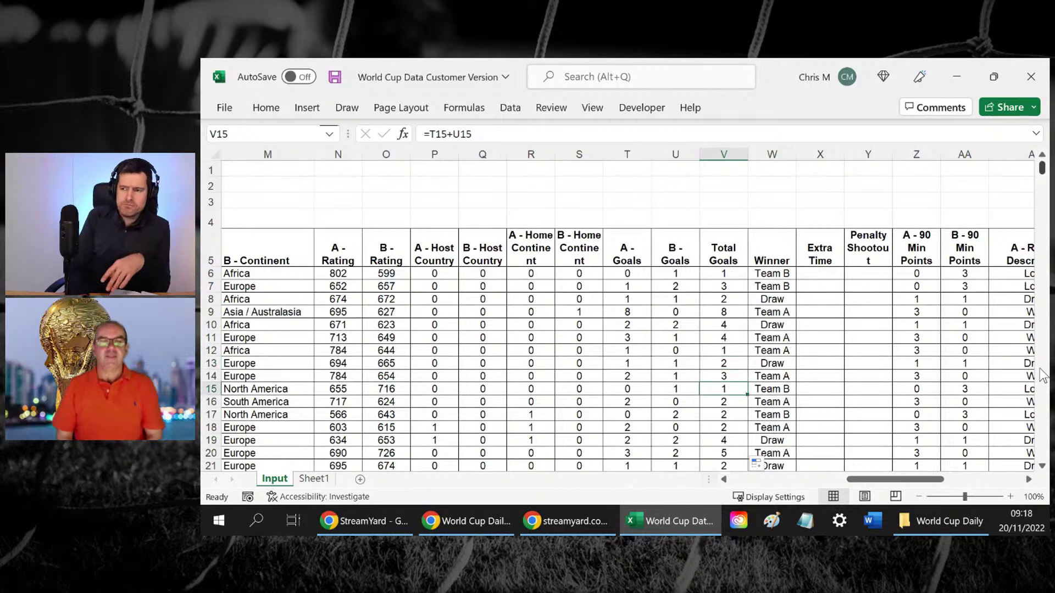
pyautogui.press('Down')
pyautogui.press('Down')
pyautogui.press('Down')
pyautogui.press('Down')
pyautogui.press('Down')
pyautogui.press('Down')
pyautogui.press('Down')
pyautogui.press('Down')
pyautogui.press('Up')
pyautogui.press('Up')
pyautogui.press('Up')
pyautogui.press('Up')
pyautogui.press('Up')
pyautogui.press('Up')
pyautogui.press('Up')
pyautogui.press('Up')
pyautogui.press('Up')
pyautogui.press('Up')
pyautogui.press('Up')
pyautogui.press('Up')
pyautogui.press('Up')
pyautogui.press('Up')
pyautogui.press('Up')
pyautogui.press('Up')
pyautogui.press('Up')
pyautogui.press('Up')
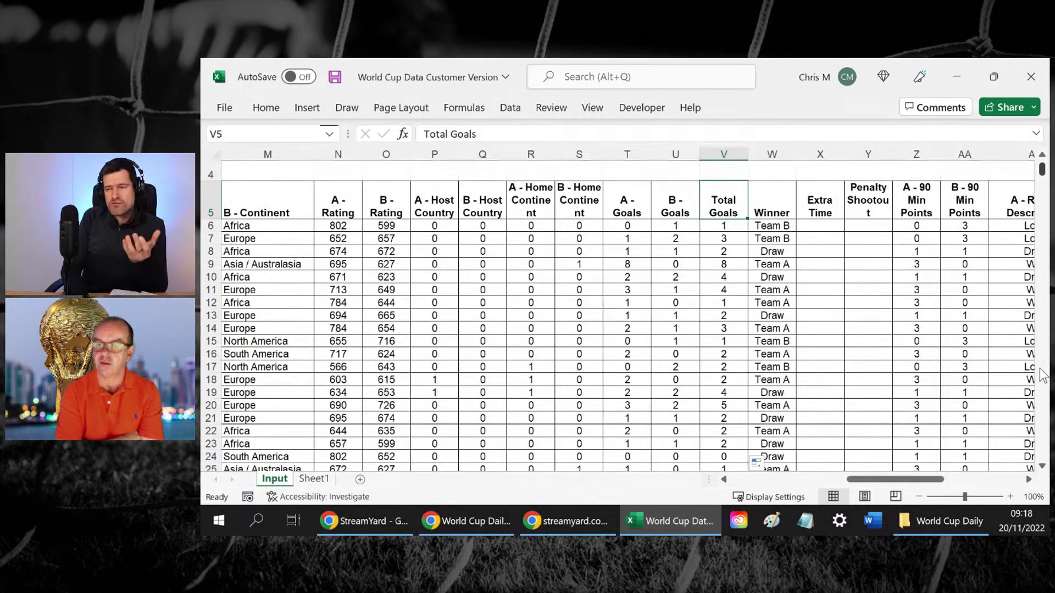
pyautogui.press('Up')
pyautogui.press('Up')
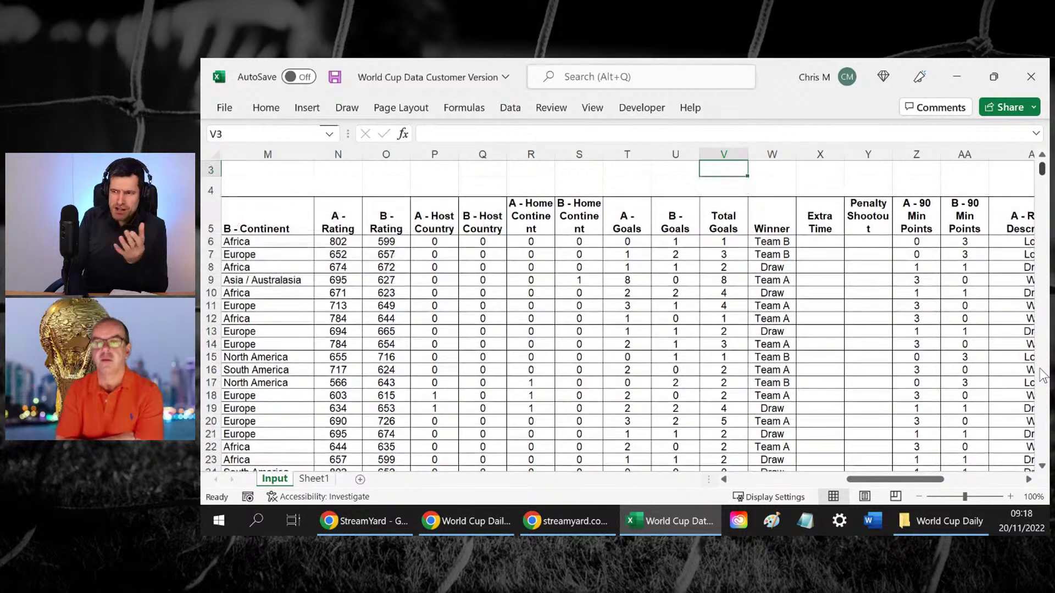
pyautogui.press('Down')
pyautogui.press('Down')
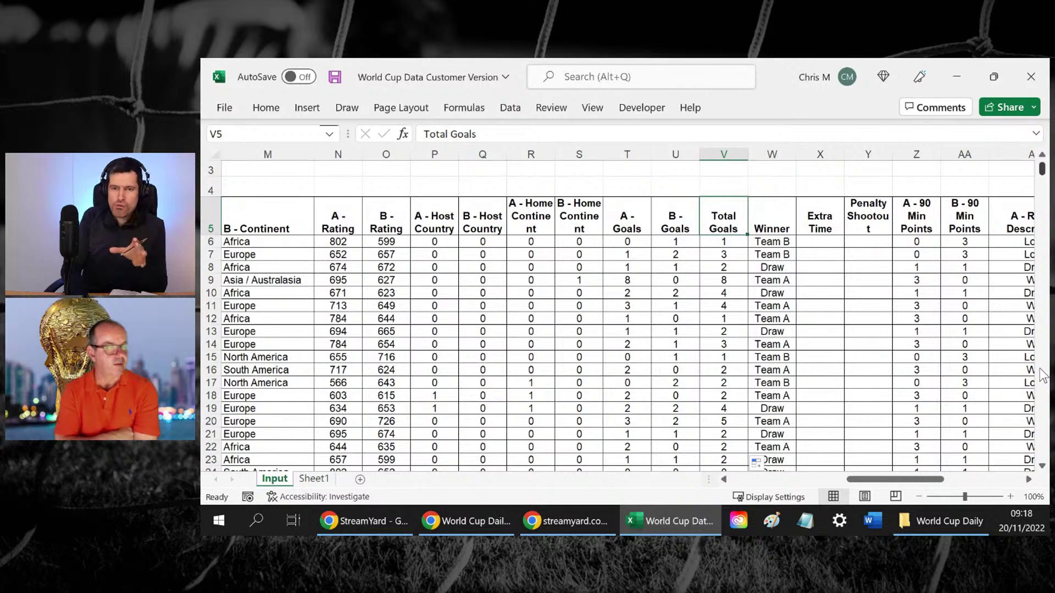
pyautogui.press('Down')
pyautogui.press('Down')
pyautogui.press('Down')
pyautogui.press('Down')
pyautogui.press('Down')
pyautogui.press('Down')
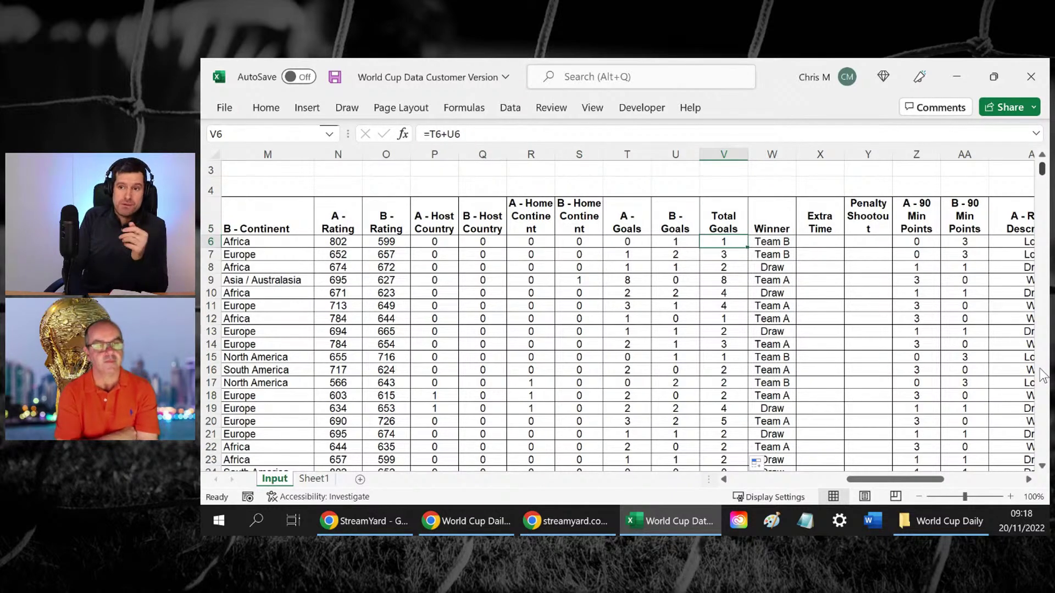
pyautogui.press('Up')
pyautogui.press('Up')
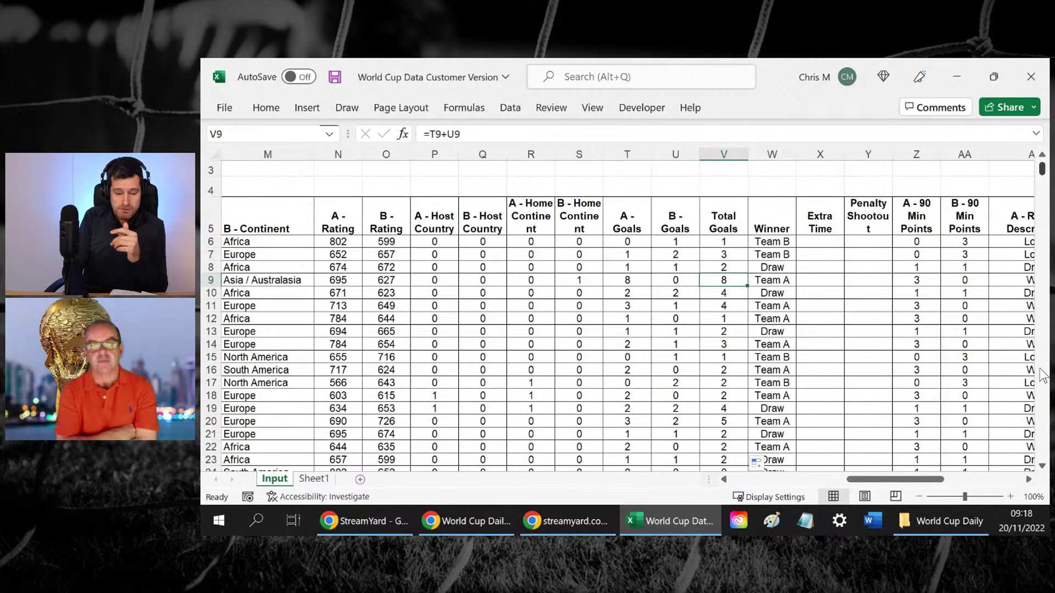
# Inspect individual Total Goals formulas, including the one in V9, and the A - Goals and B - Goals columns they draw on
pyautogui.press('F2')
pyautogui.press('Return')
pyautogui.press('Down')
pyautogui.press('Down')
pyautogui.press('F2')
pyautogui.press('Escape')
pyautogui.press('Down')
pyautogui.press('Down')
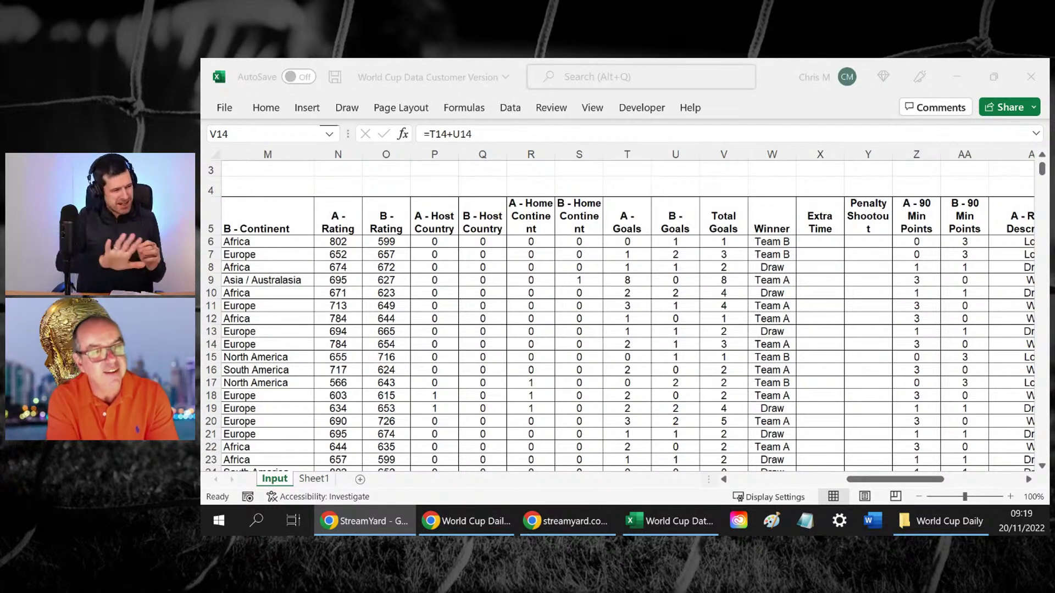
pyautogui.click(630, 267)
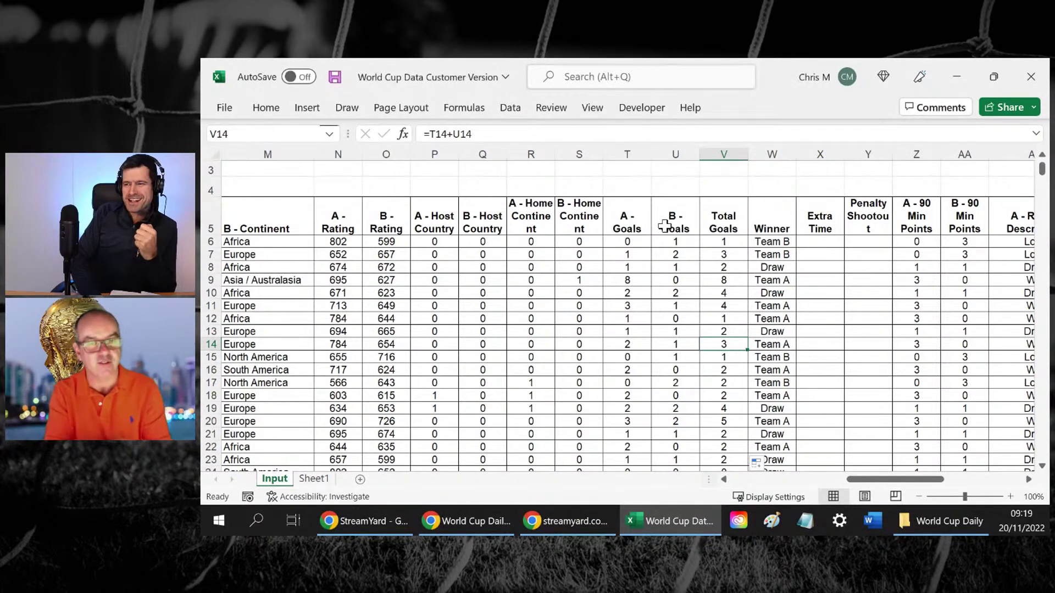
pyautogui.click(683, 221)
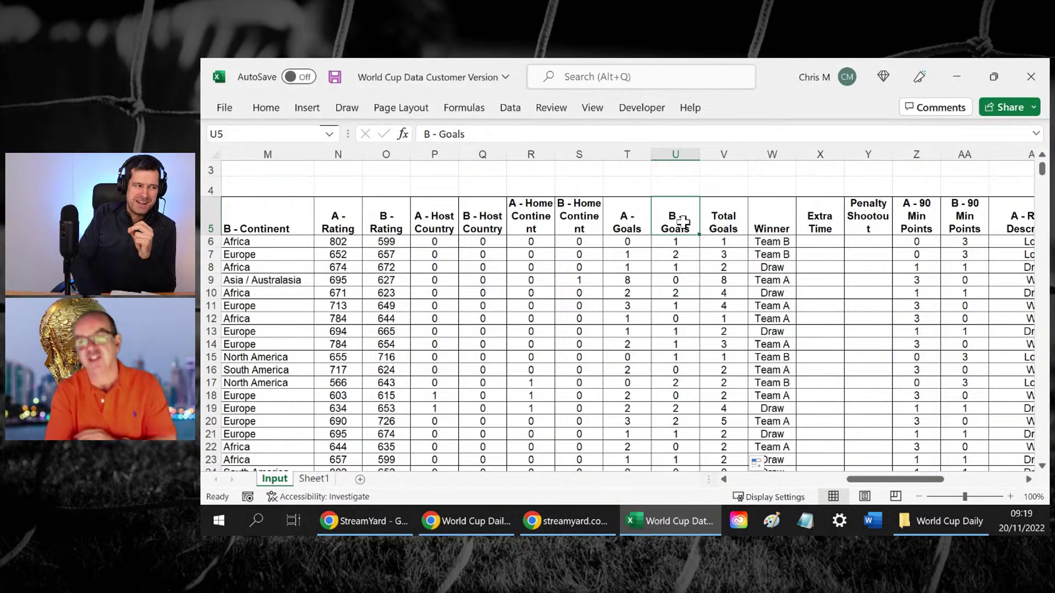
pyautogui.click(709, 220)
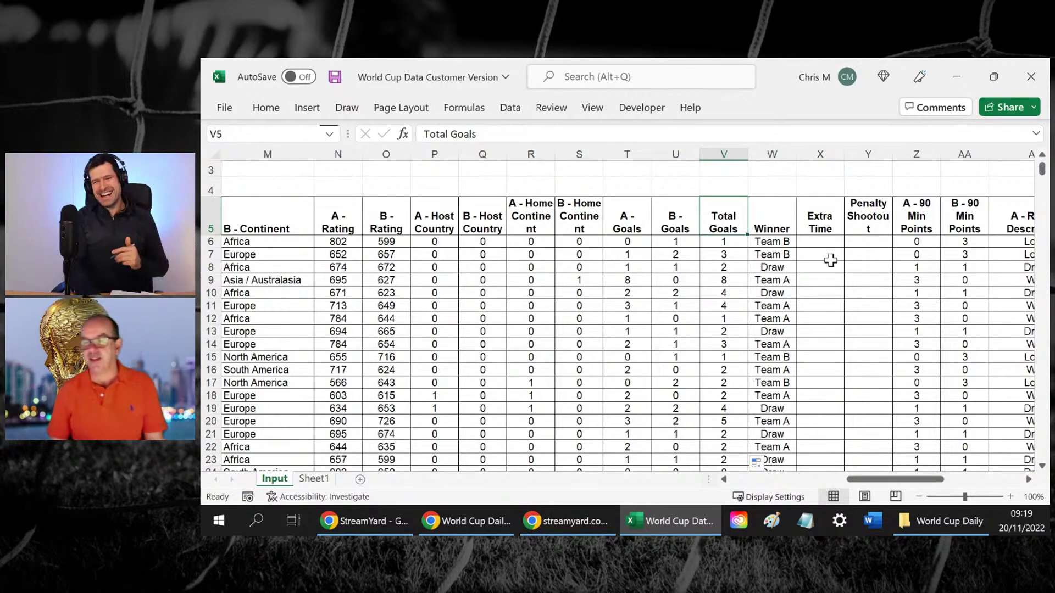
pyautogui.press('Down')
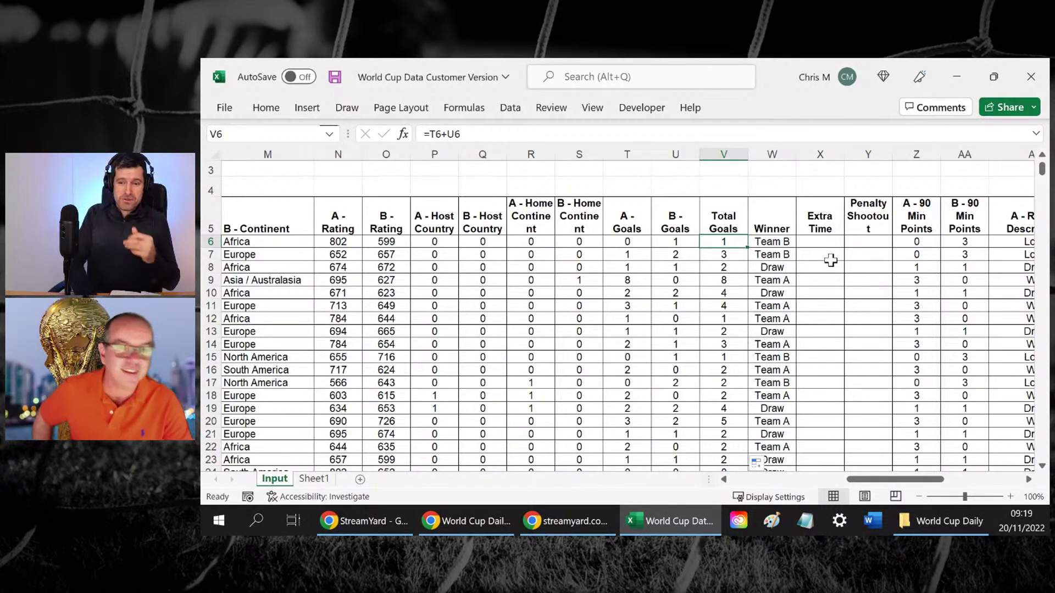
# Enter the label "Total Goals" in cell F6 of Sheet1
pyautogui.click(308, 481)
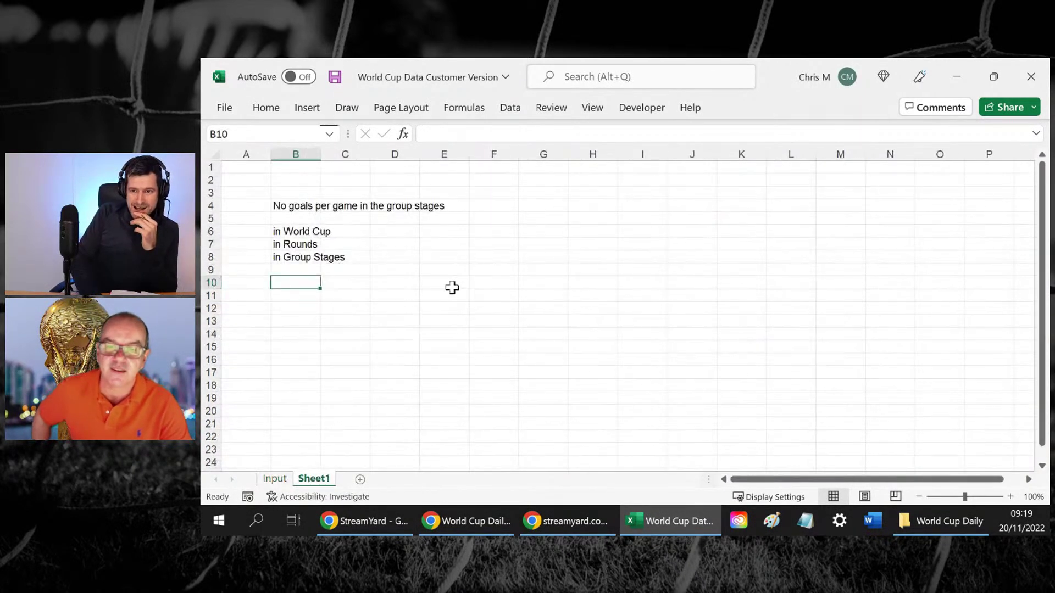
pyautogui.click(498, 229)
pyautogui.write('t')
pyautogui.press('BackSpace')
pyautogui.write('Aver')
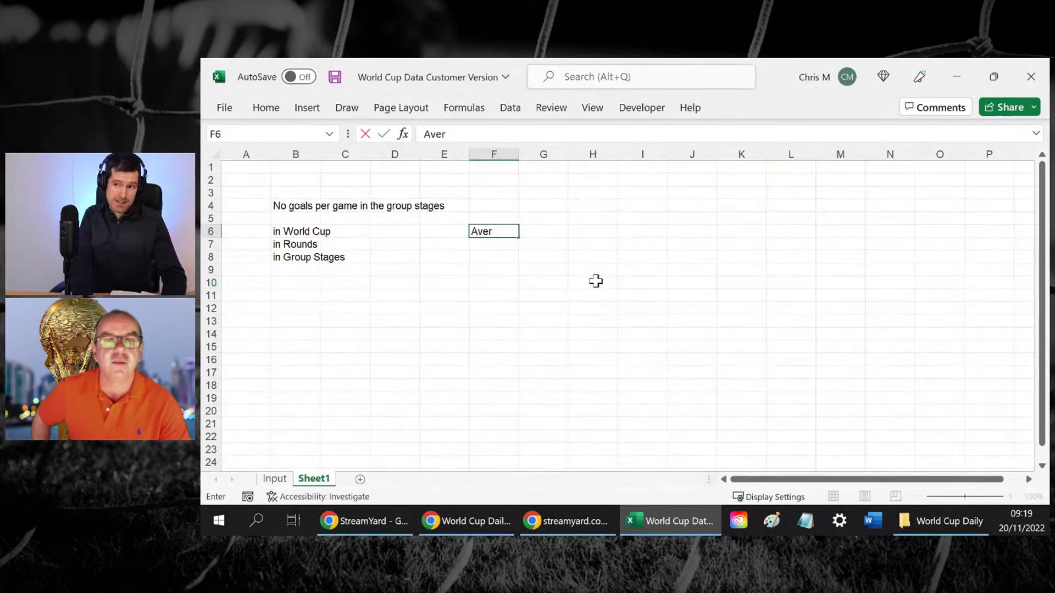
pyautogui.press('BackSpace')
pyautogui.press('BackSpace')
pyautogui.press('BackSpace')
pyautogui.press('BackSpace')
pyautogui.write('Tot')
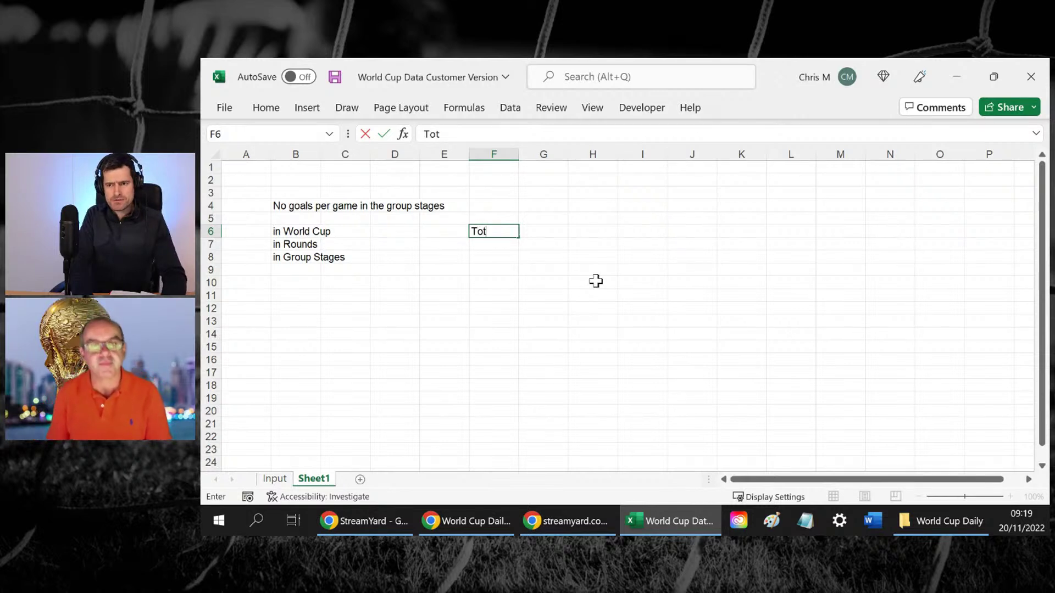
pyautogui.write('al Goals')
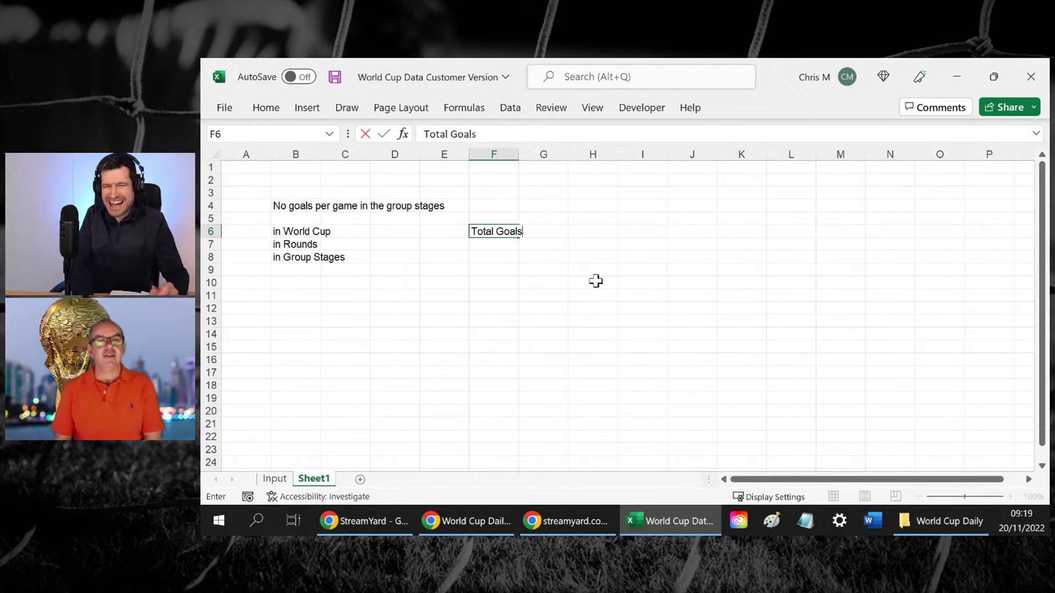
pyautogui.press('Return')
# Set the width of column F on Sheet1 to 20
pyautogui.press('Up')
pyautogui.press('alt')
pyautogui.press('h')
pyautogui.press('o')
pyautogui.press('w')
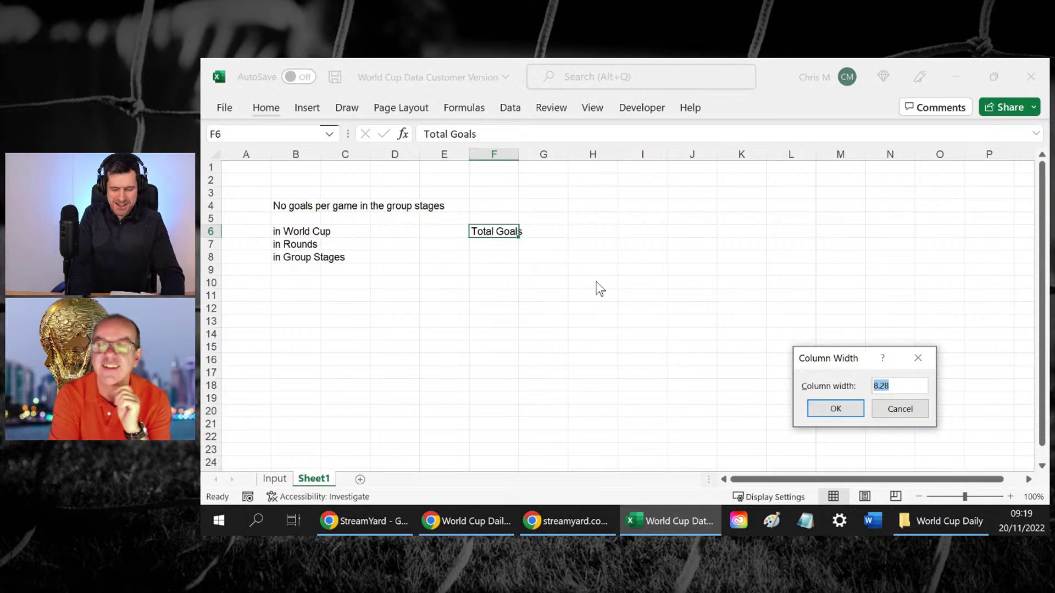
pyautogui.write('20')
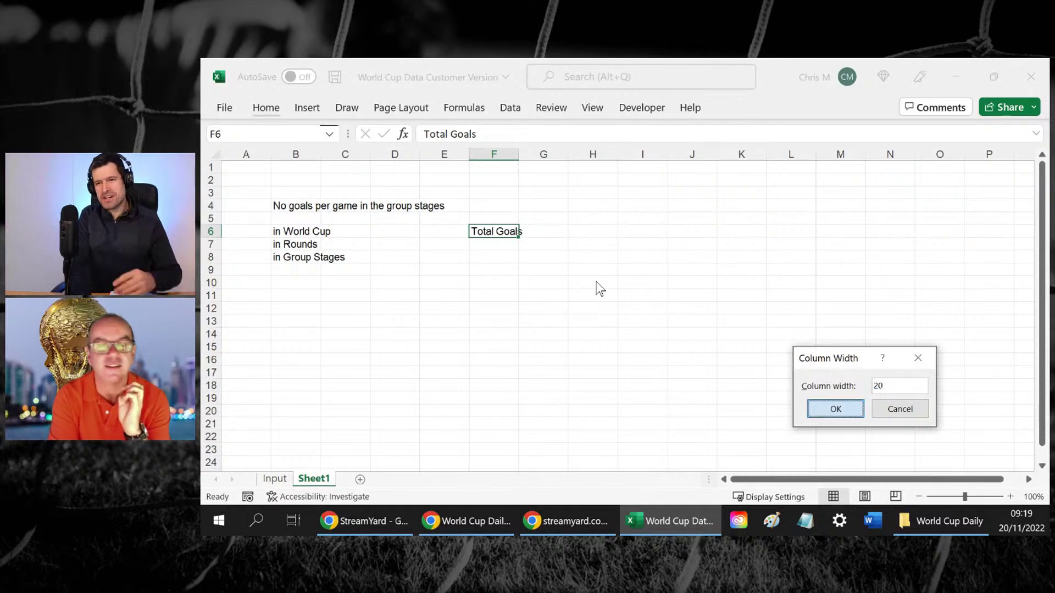
pyautogui.press('Return')
# Enter the heading "World Cups since 2002" in cell F5 above the Total Goals label and make it bold
pyautogui.press('Up')
pyautogui.write('Wor')
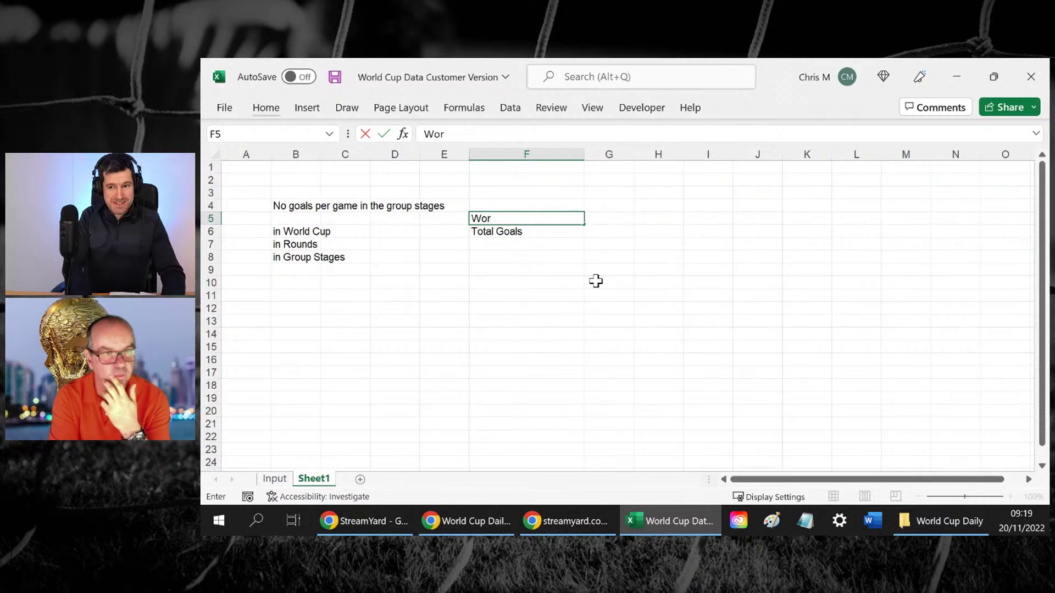
pyautogui.write('ld Cups s')
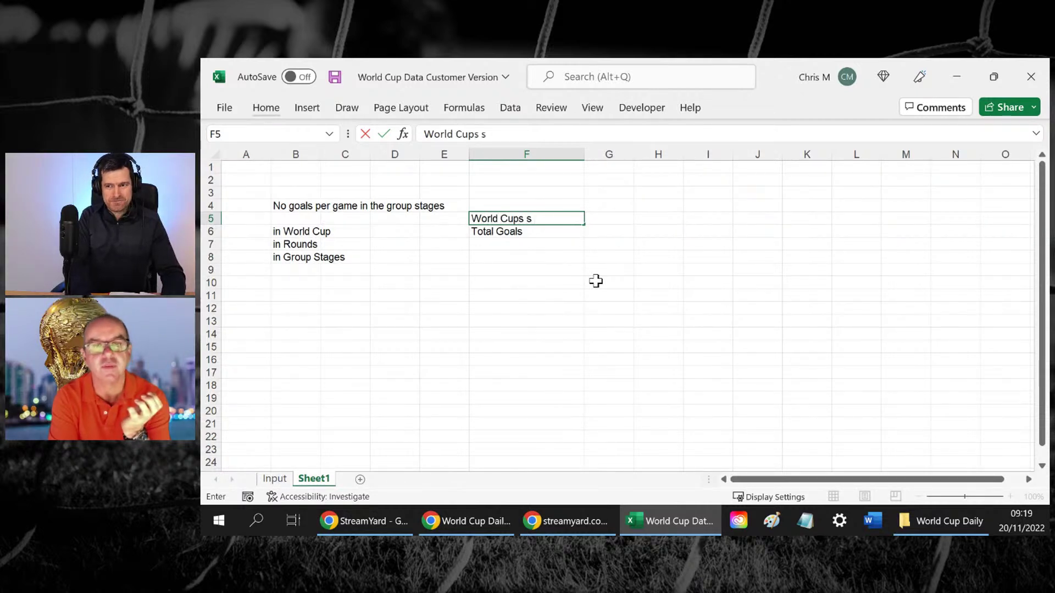
pyautogui.write('ince 200')
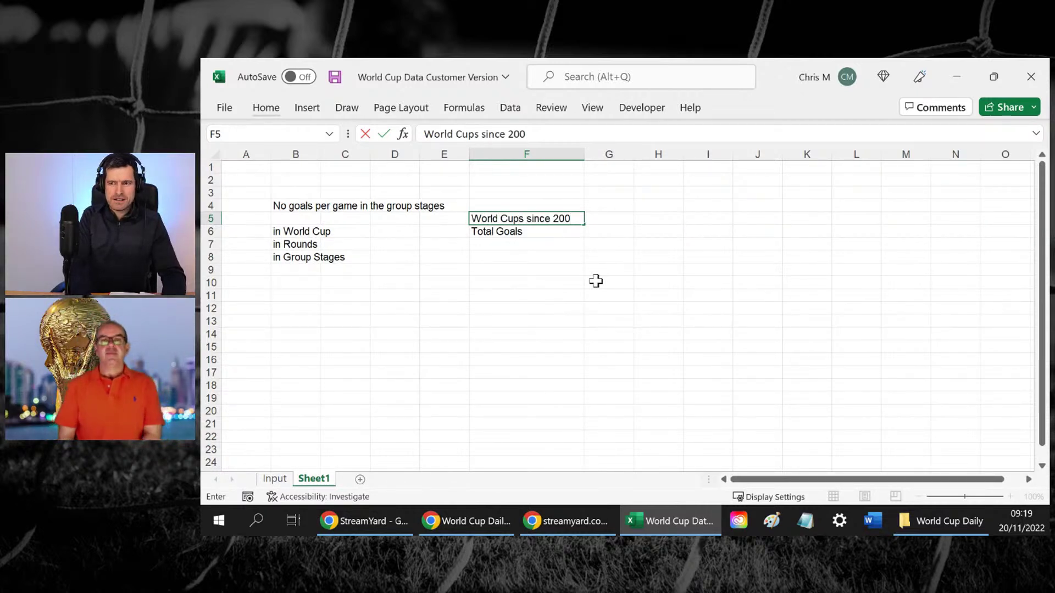
pyautogui.write('2')
pyautogui.press('Return')
pyautogui.press('Up')
pyautogui.hotkey('ctrl', 'b')
# Enter a SUM formula in cell G6 of Sheet1 that totals the Total Goals values in V6:V325 of the Input sheet
pyautogui.press('Down')
pyautogui.press('Right')
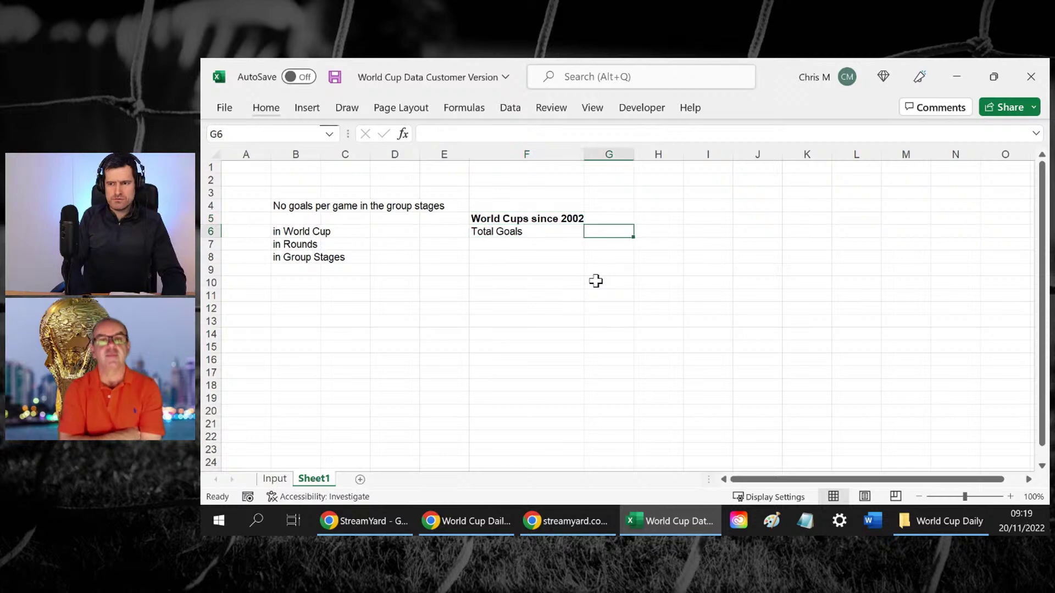
pyautogui.write('=')
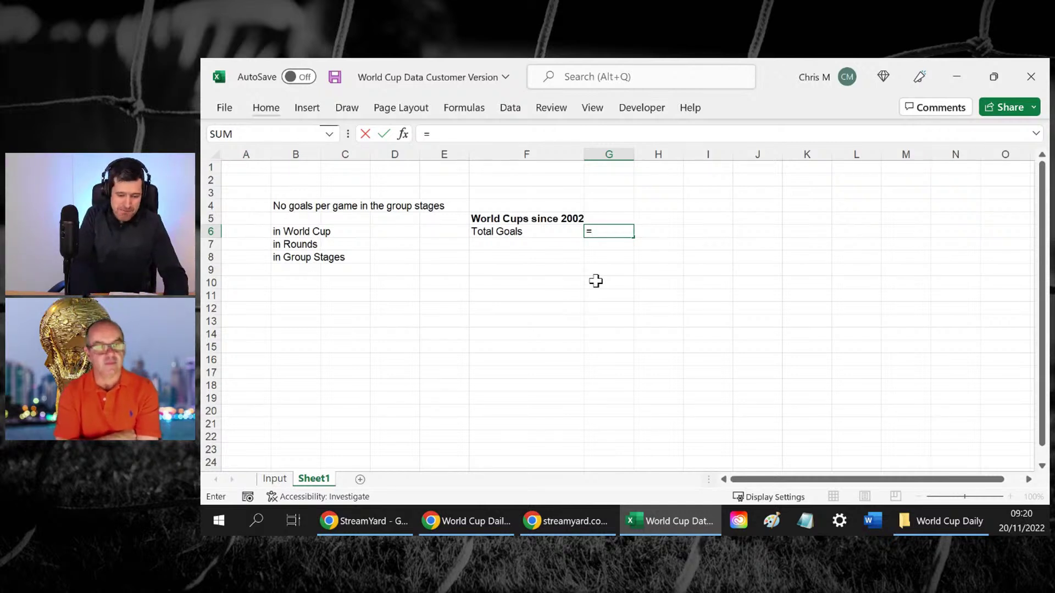
pyautogui.write('s')
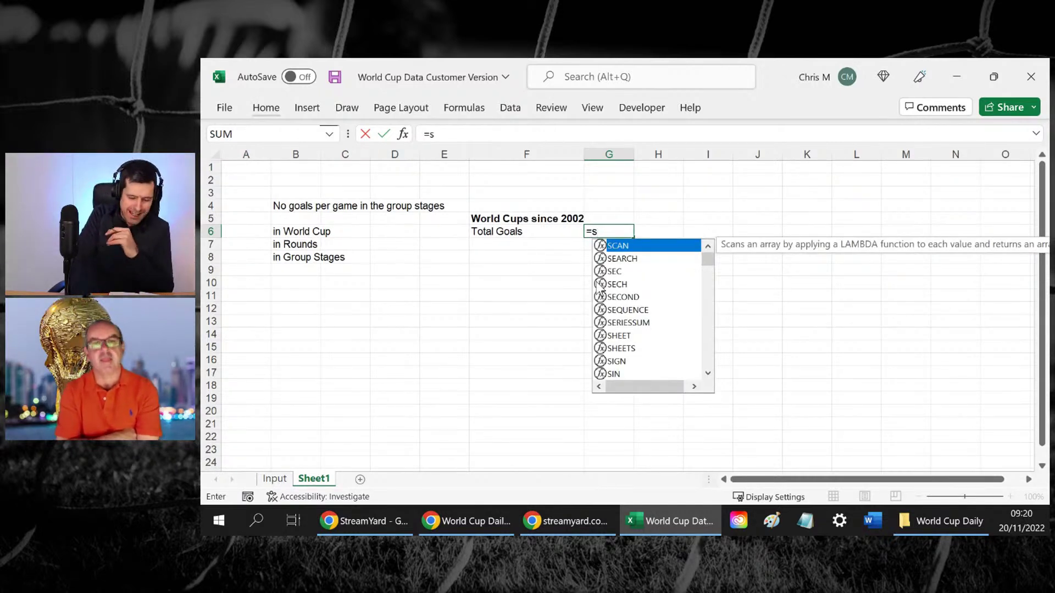
pyautogui.write('um')
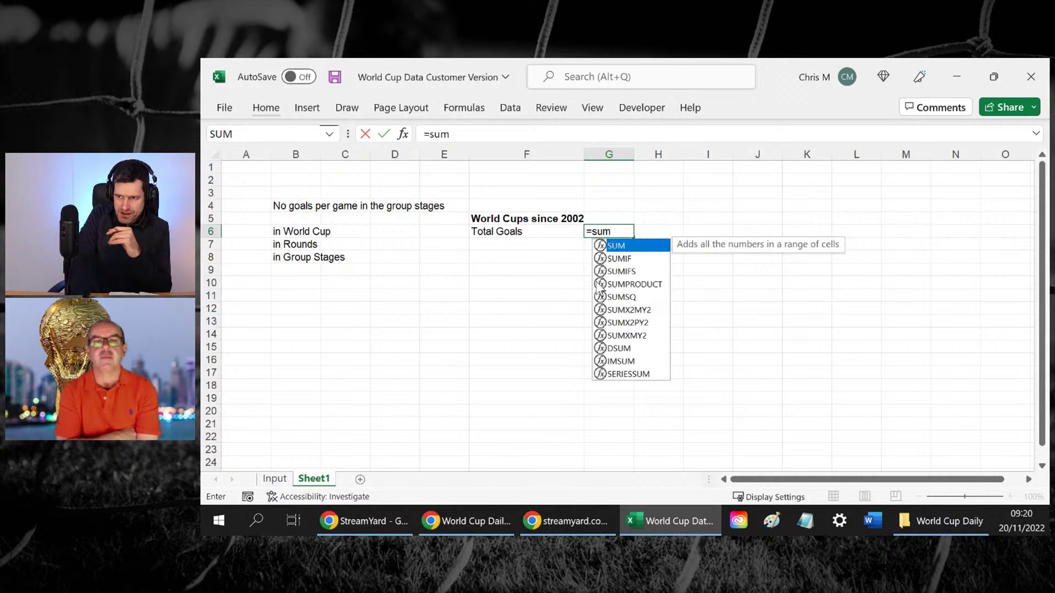
pyautogui.write('(')
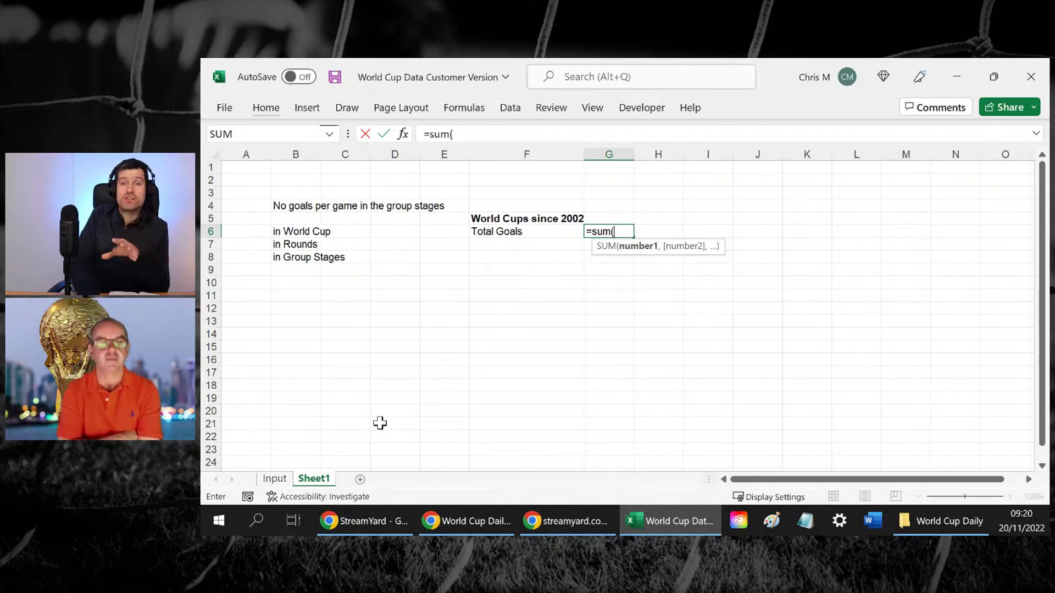
pyautogui.click(280, 481)
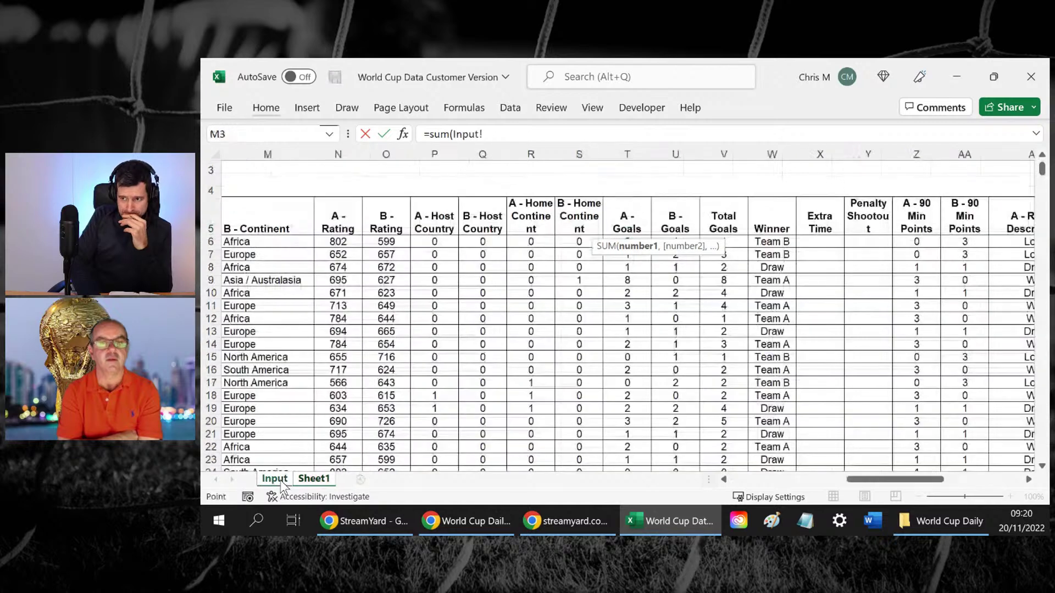
pyautogui.click(736, 240)
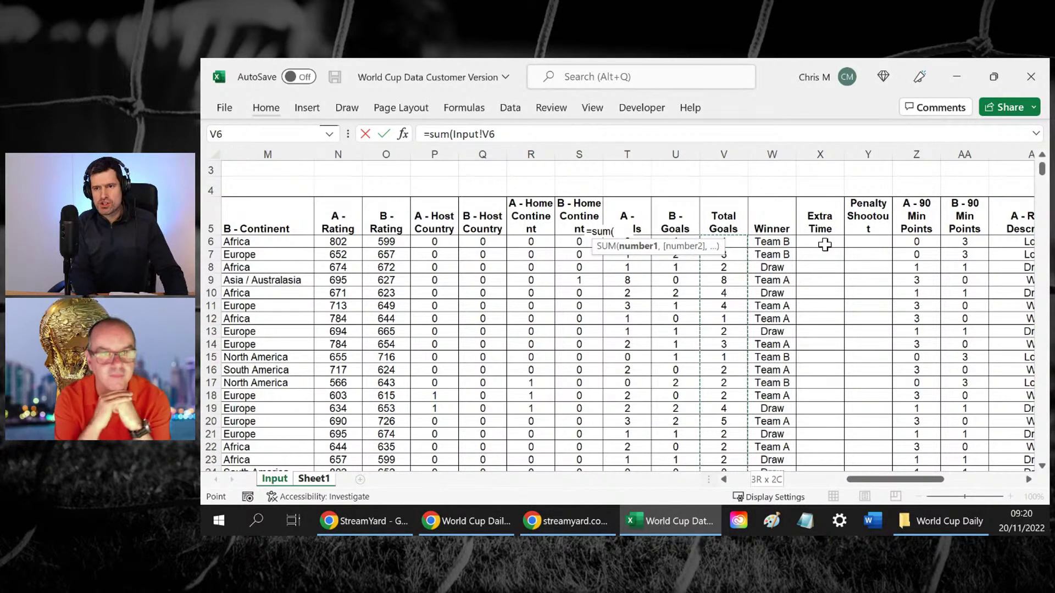
pyautogui.hotkey('ctrl', 'shift', 'Down')
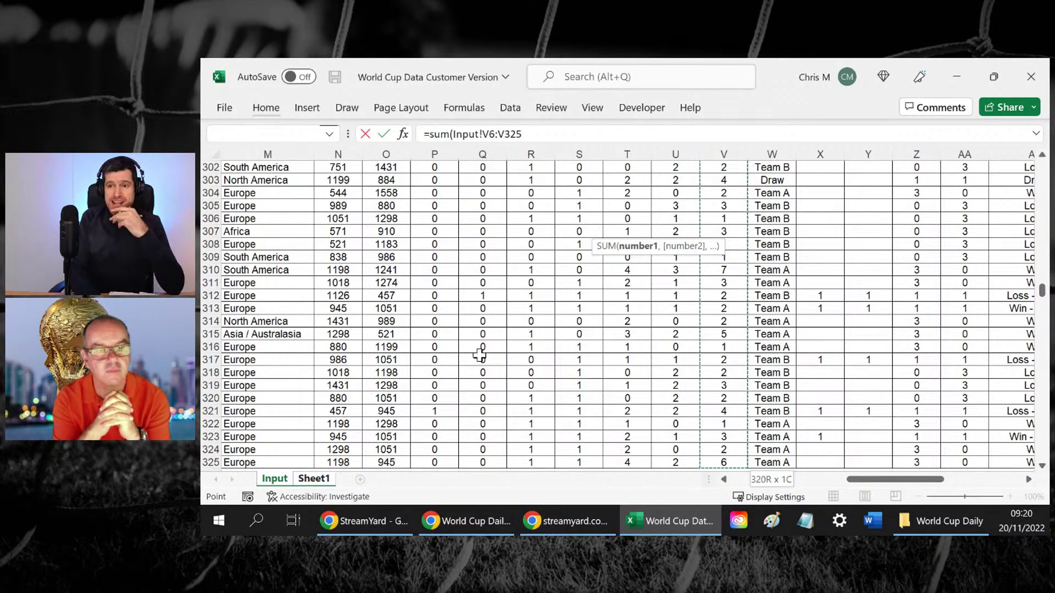
pyautogui.click(314, 479)
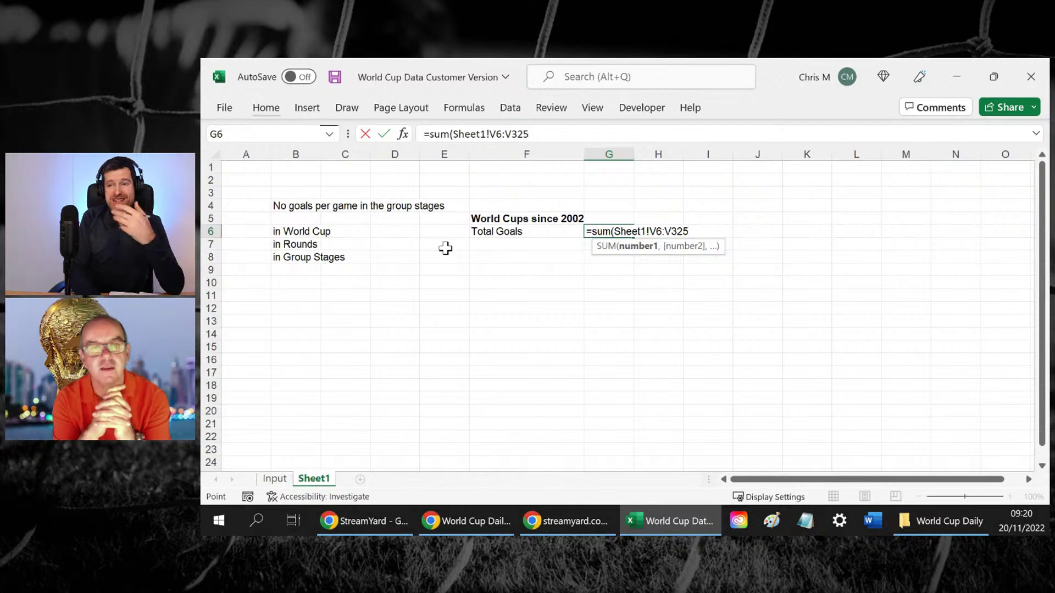
pyautogui.click(282, 480)
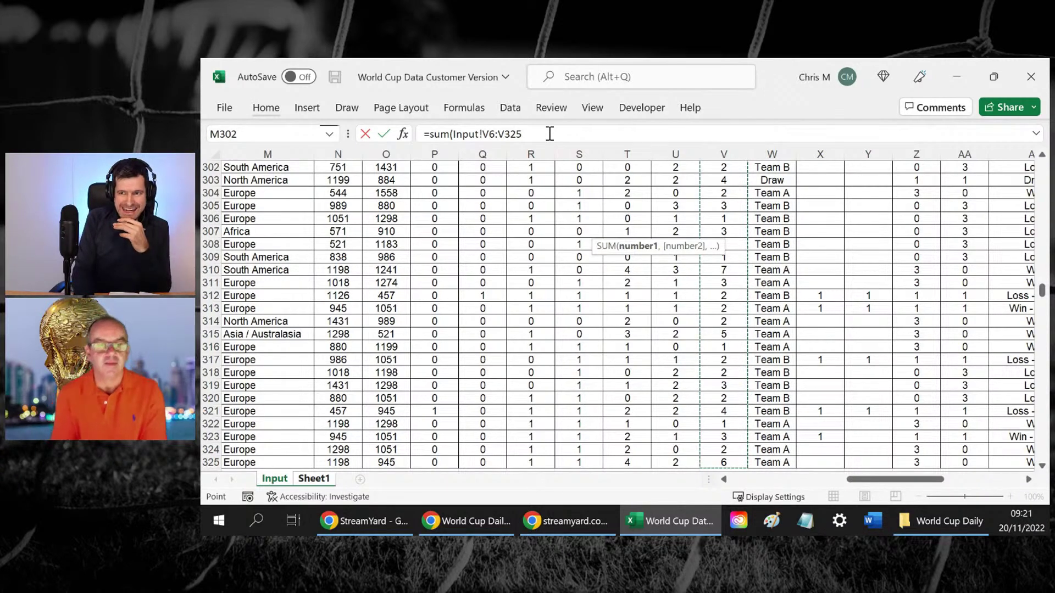
pyautogui.press('Return')
pyautogui.press('Up')
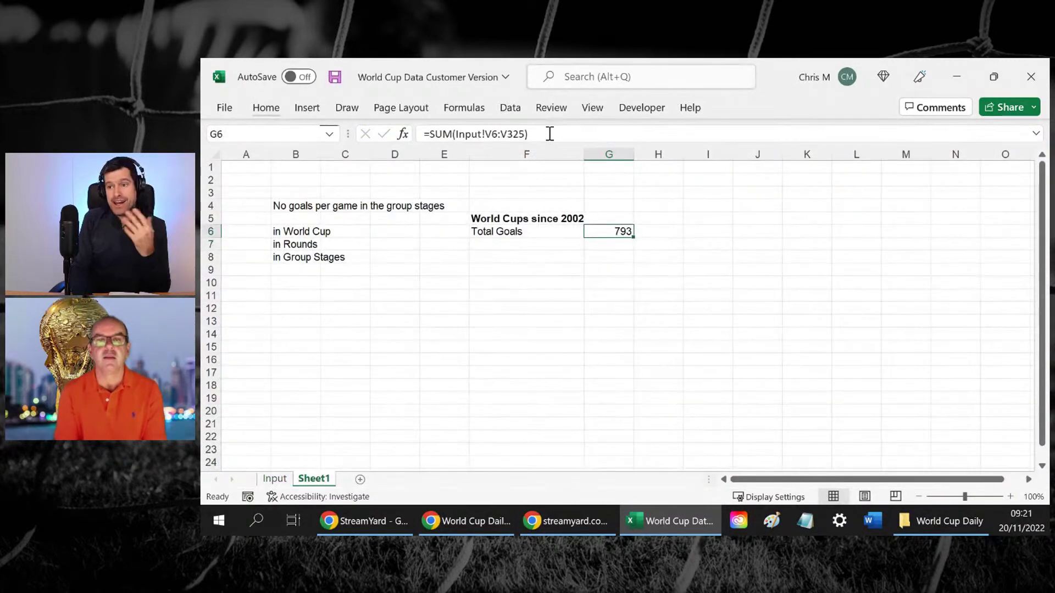
# Enter the label "Total Matches" in cell F7, below the Total Goals label
pyautogui.press('Left')
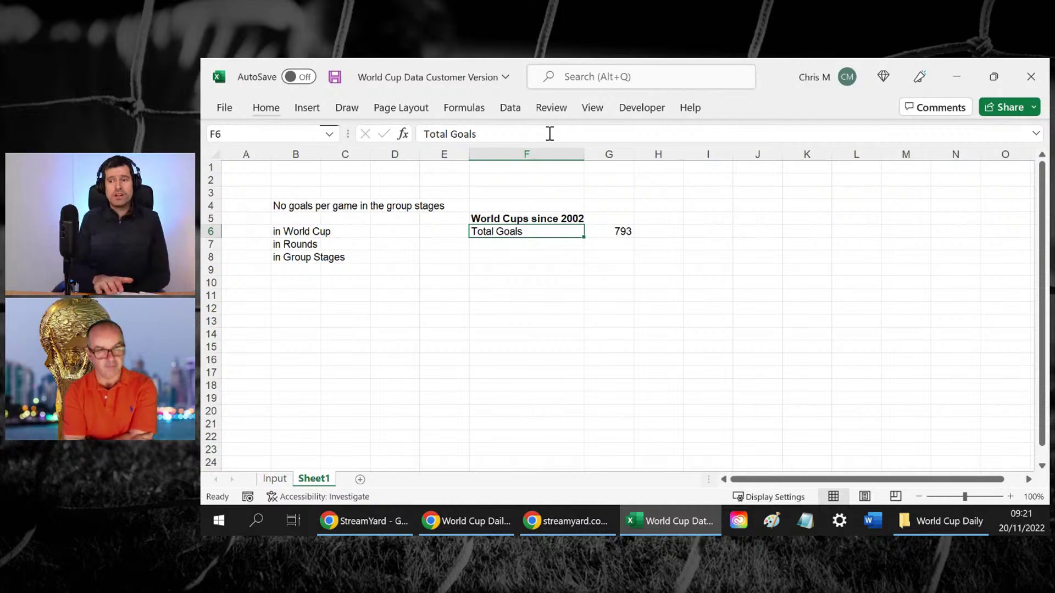
pyautogui.press('Down')
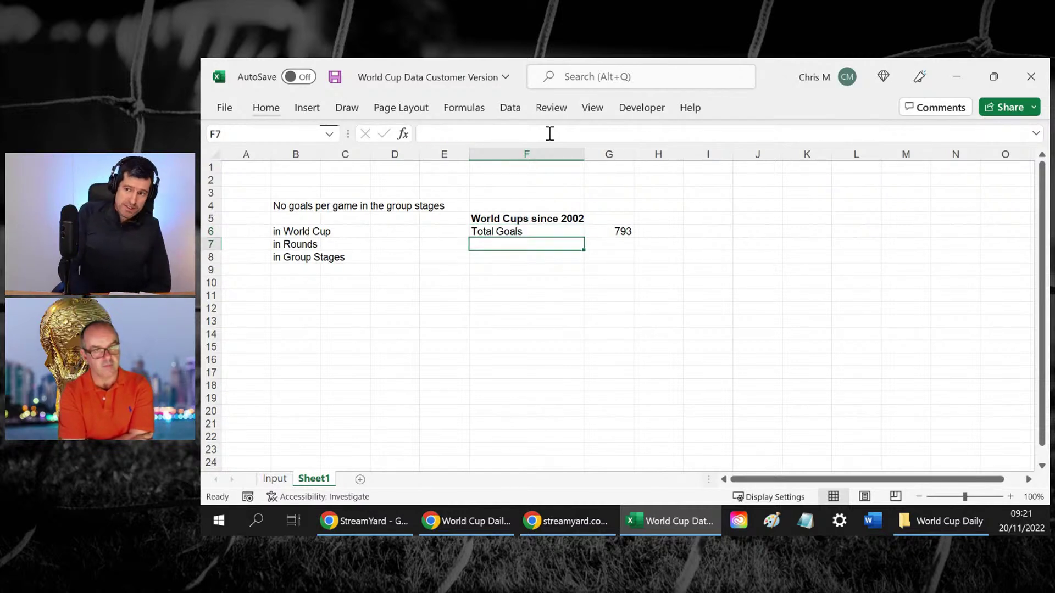
pyautogui.write('T')
pyautogui.press('BackSpace')
pyautogui.press('BackSpace')
pyautogui.write('To')
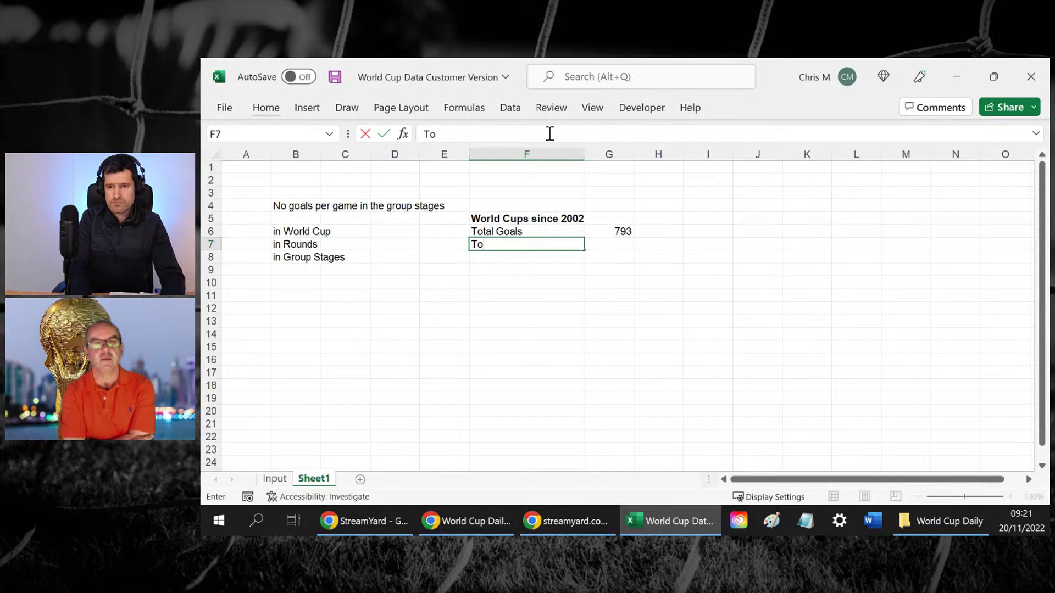
pyautogui.write('tal Ma')
pyautogui.write('thc')
pyautogui.press('BackSpace')
pyautogui.press('BackSpace')
pyautogui.write('ch')
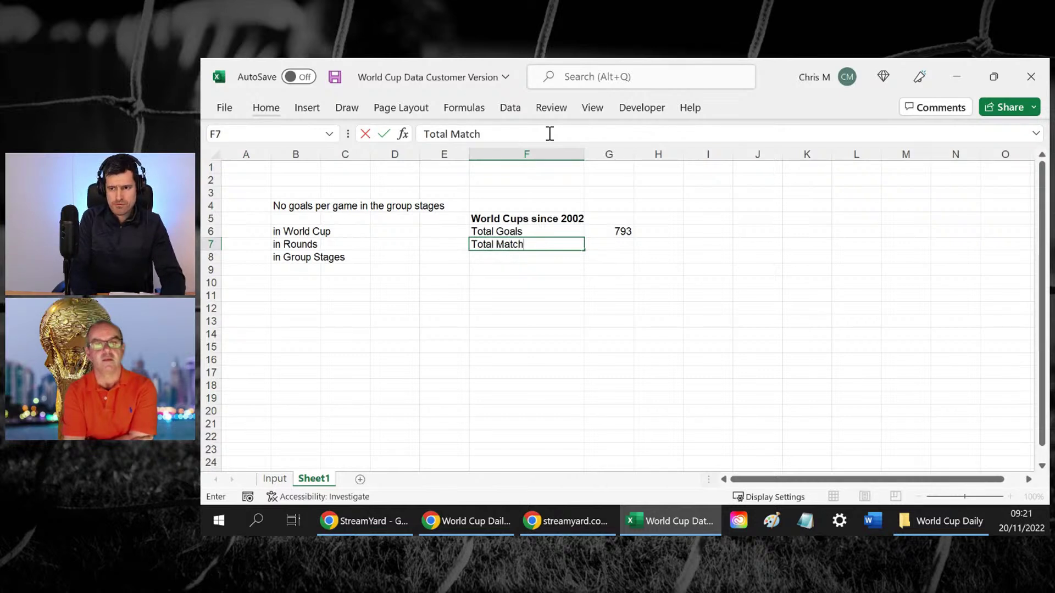
pyautogui.write('es')
pyautogui.press('Return')
# Enter a COUNTA formula in cell G7 that counts the matches using V6:V325 of the Input sheet
pyautogui.press('Up')
pyautogui.press('Right')
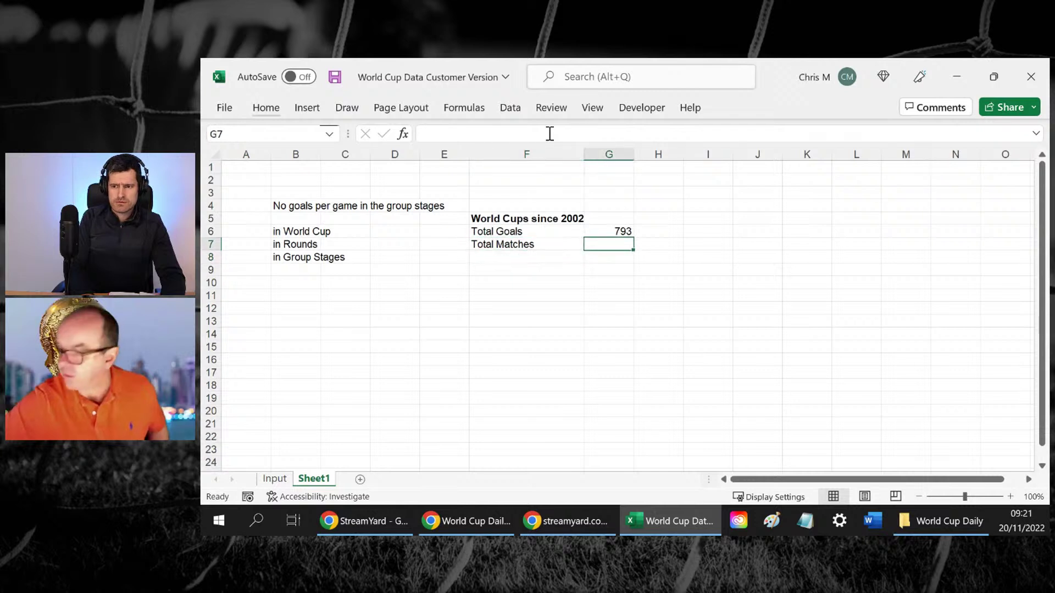
pyautogui.write('=counta(')
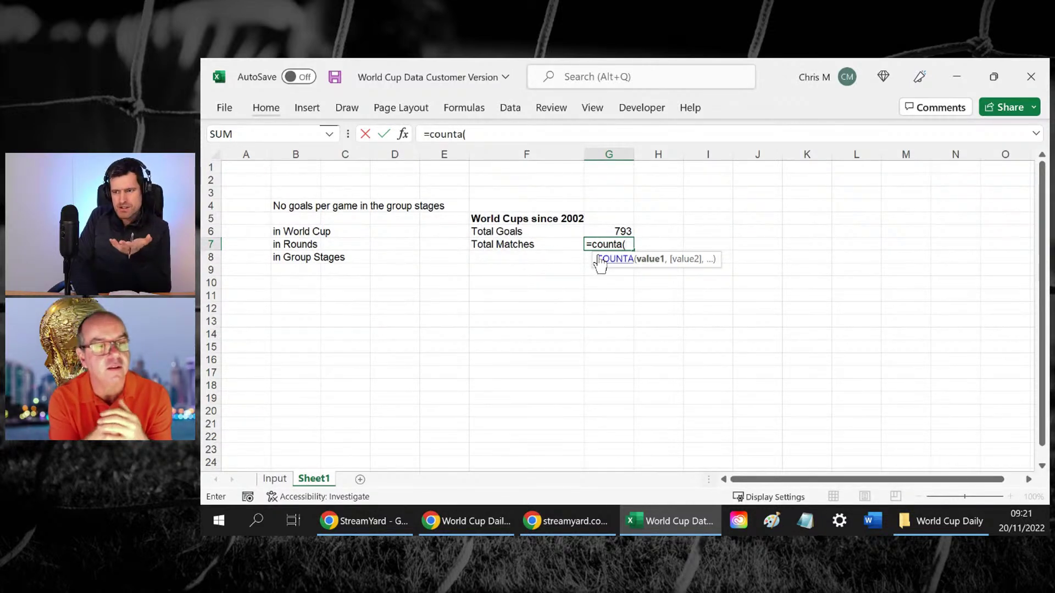
pyautogui.click(281, 478)
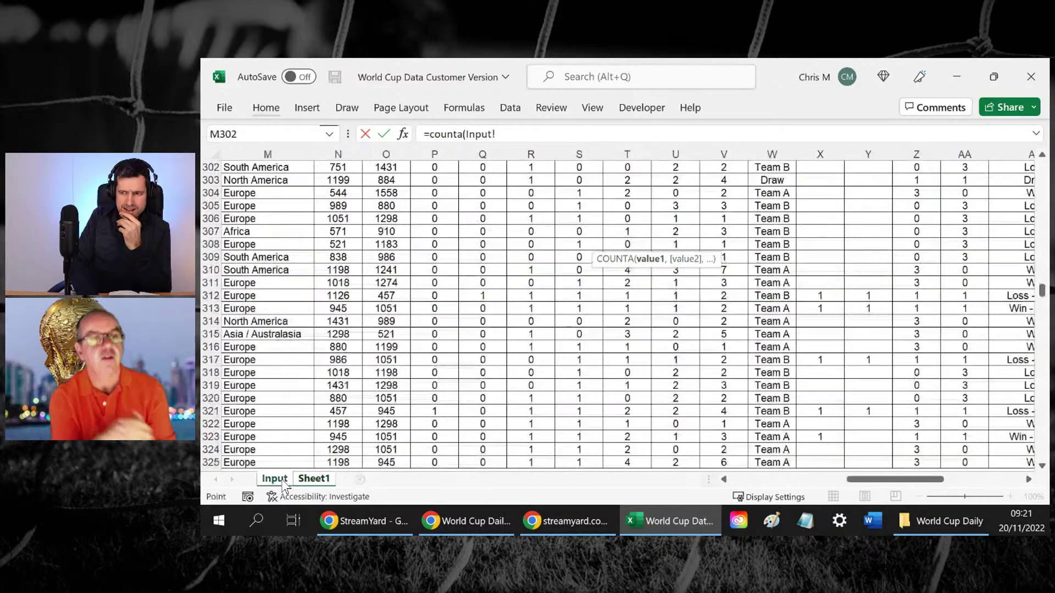
pyautogui.click(603, 245)
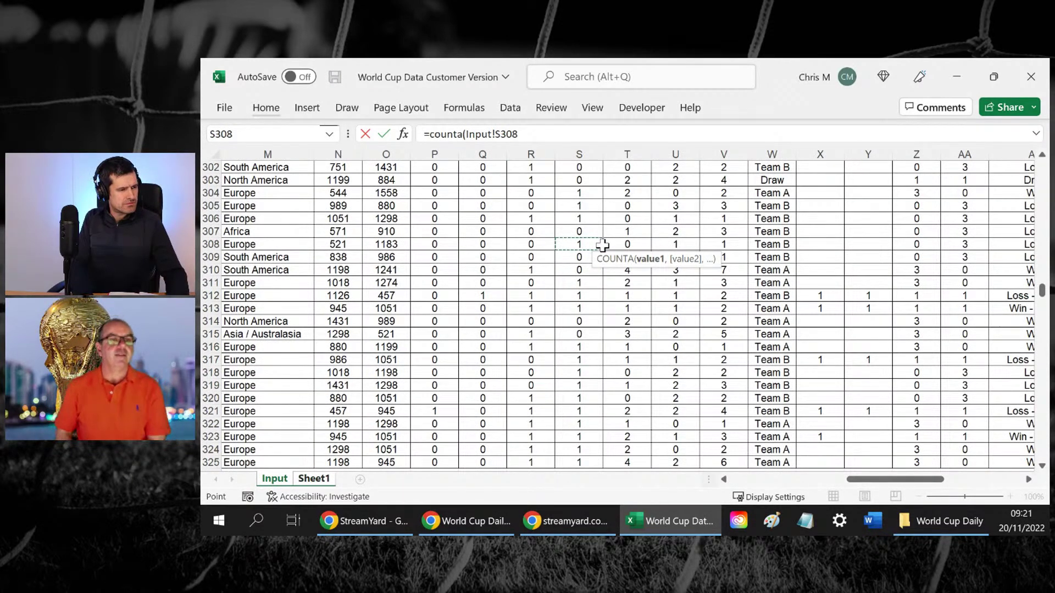
pyautogui.hotkey('ctrl', 'Up')
pyautogui.scroll(1, 603, 245)
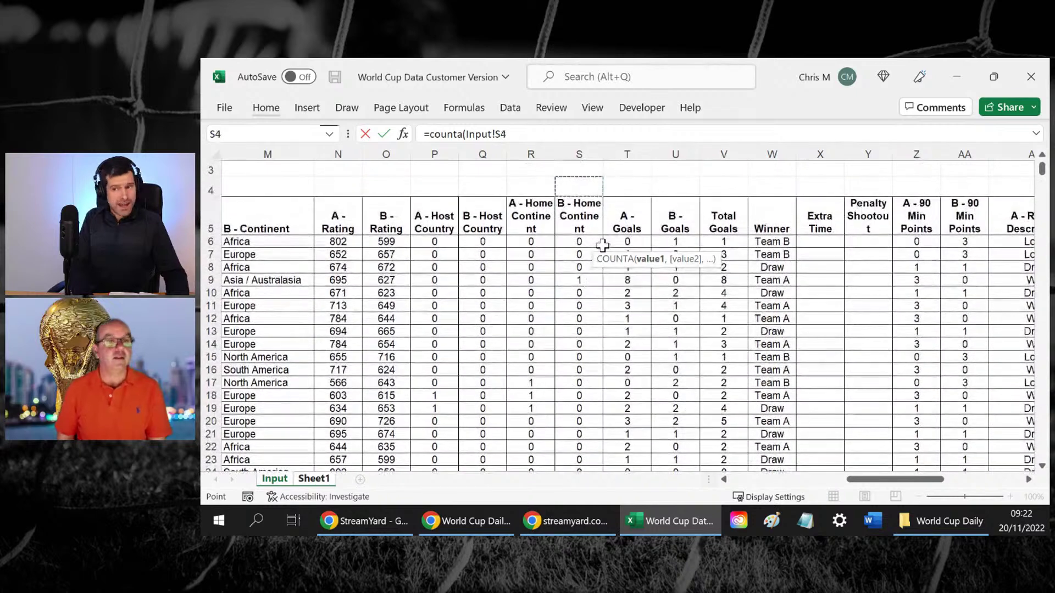
pyautogui.press('Right')
pyautogui.press('Right')
pyautogui.press('Right')
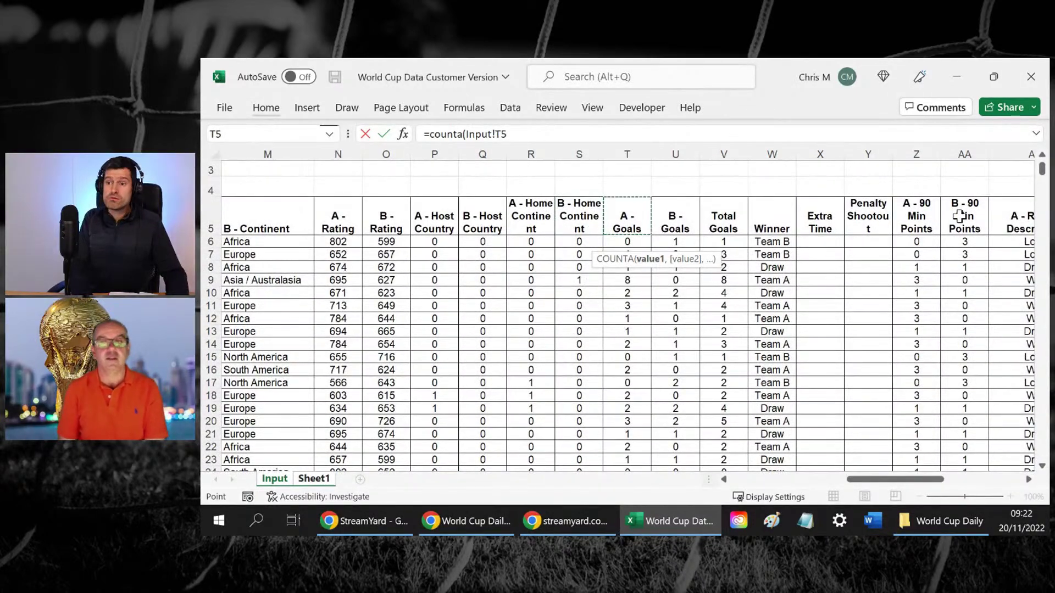
pyautogui.press('Down')
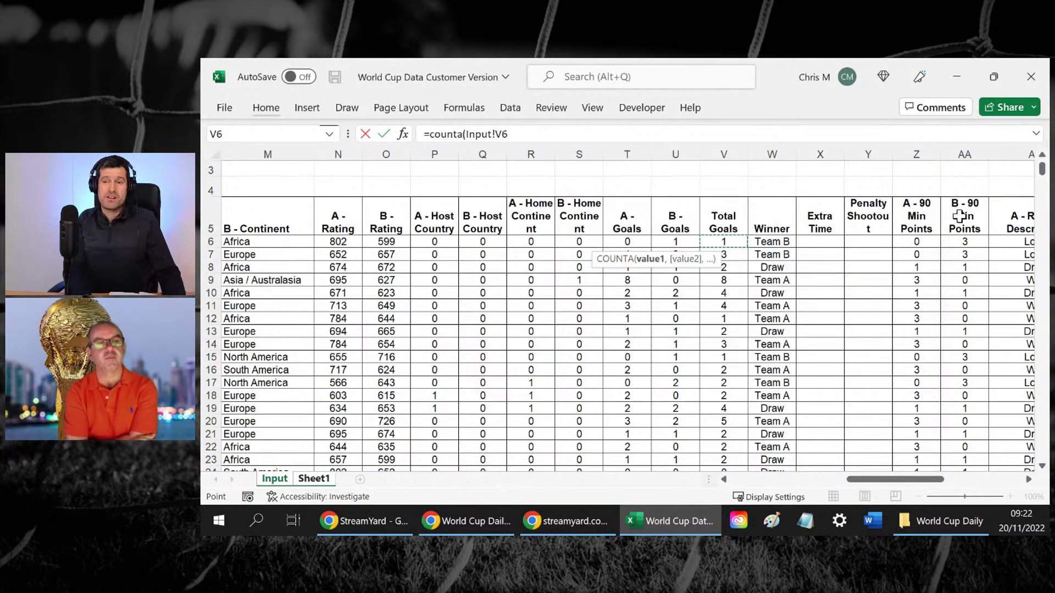
pyautogui.hotkey('ctrl', 'shift', 'Down')
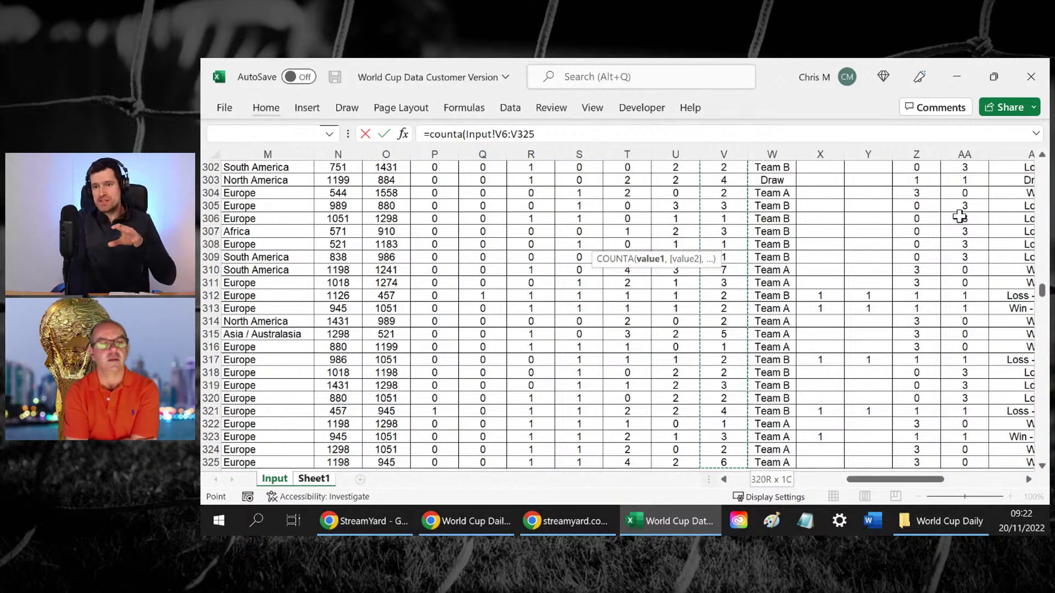
pyautogui.press('Return')
pyautogui.press('Up')
pyautogui.press('Left')
pyautogui.press('Right')
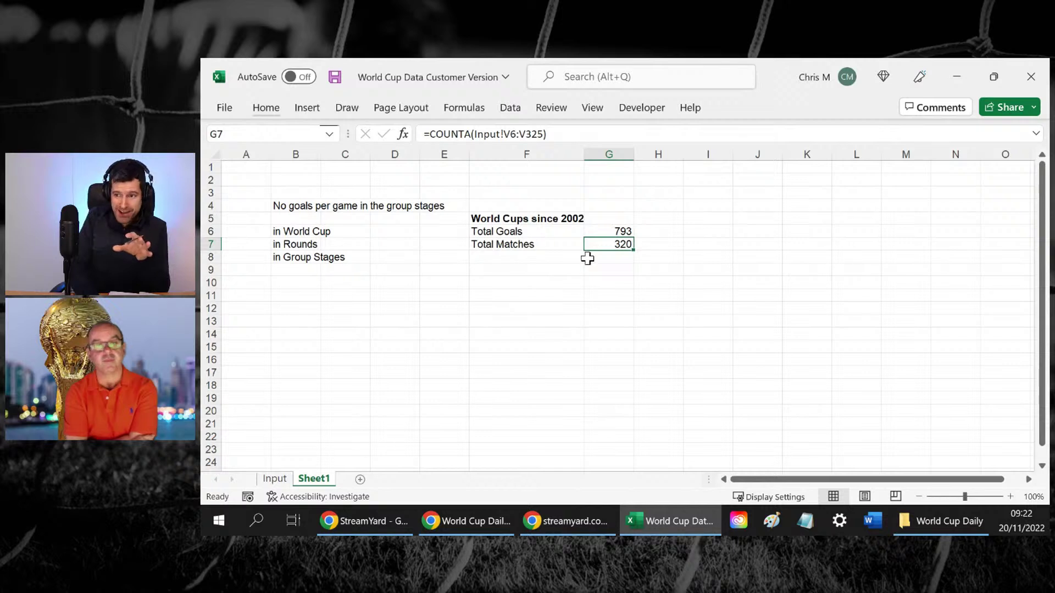
# Check the Sheet1 totals against the sum and count of the Total Goals cells V6:V325 on the Input sheet
pyautogui.click(611, 229)
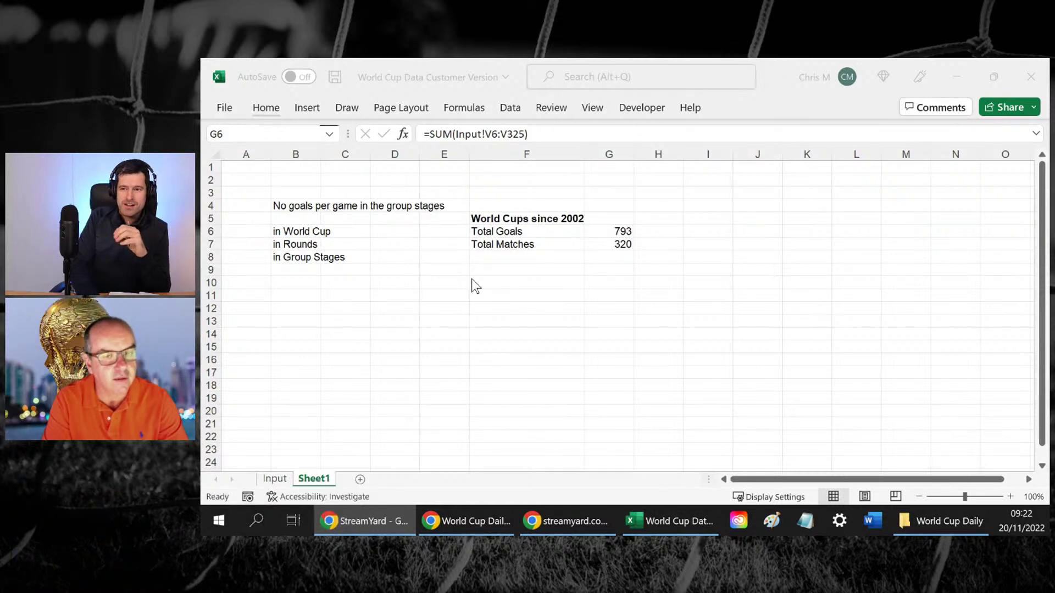
pyautogui.click(486, 263)
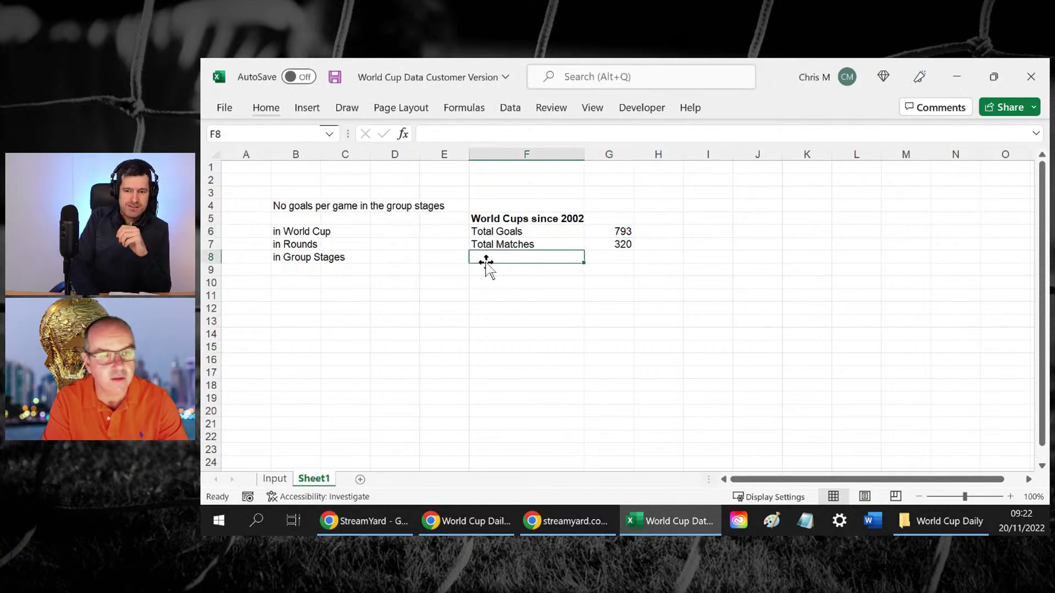
pyautogui.click(285, 479)
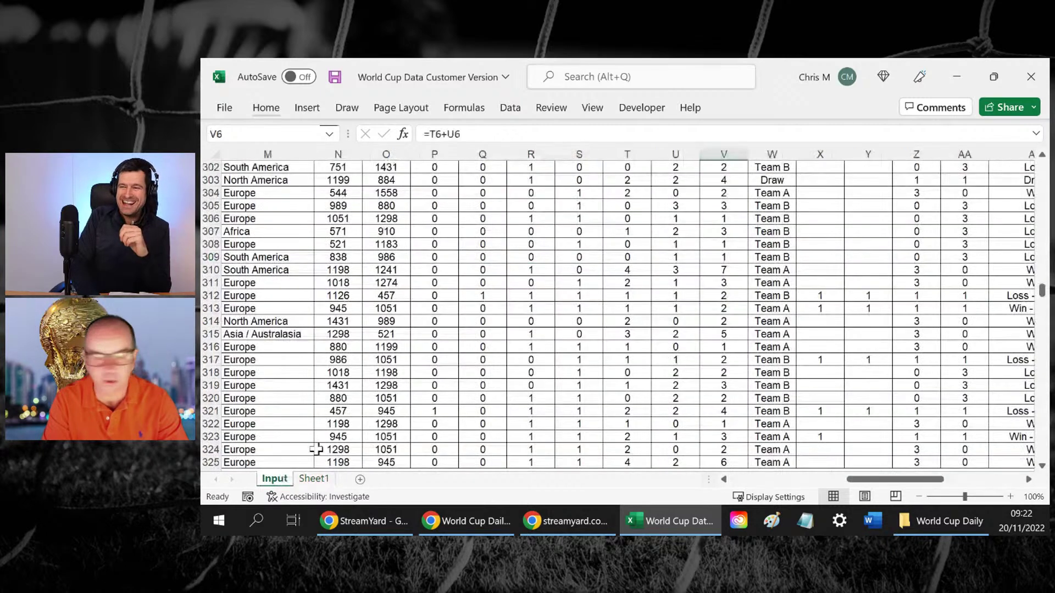
pyautogui.click(679, 247)
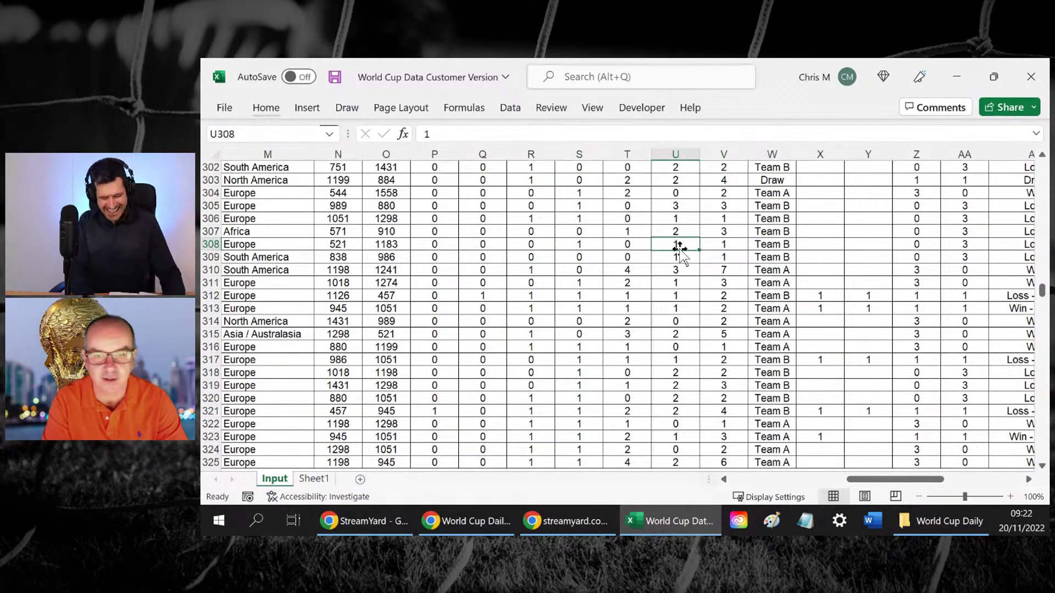
pyautogui.hotkey('ctrl', 'Up')
pyautogui.click(677, 248)
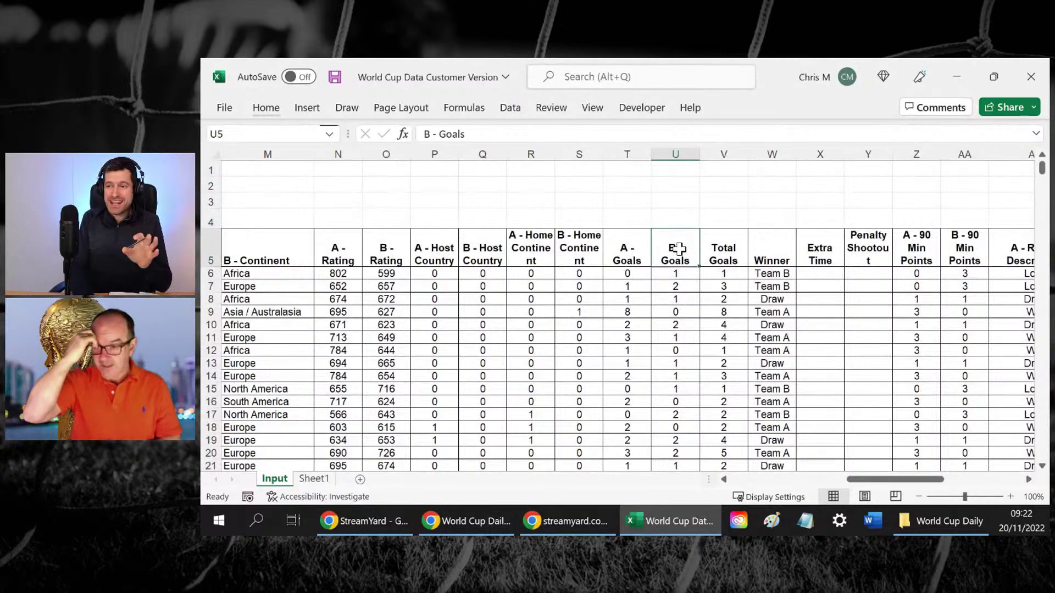
pyautogui.press('Right')
pyautogui.press('Down')
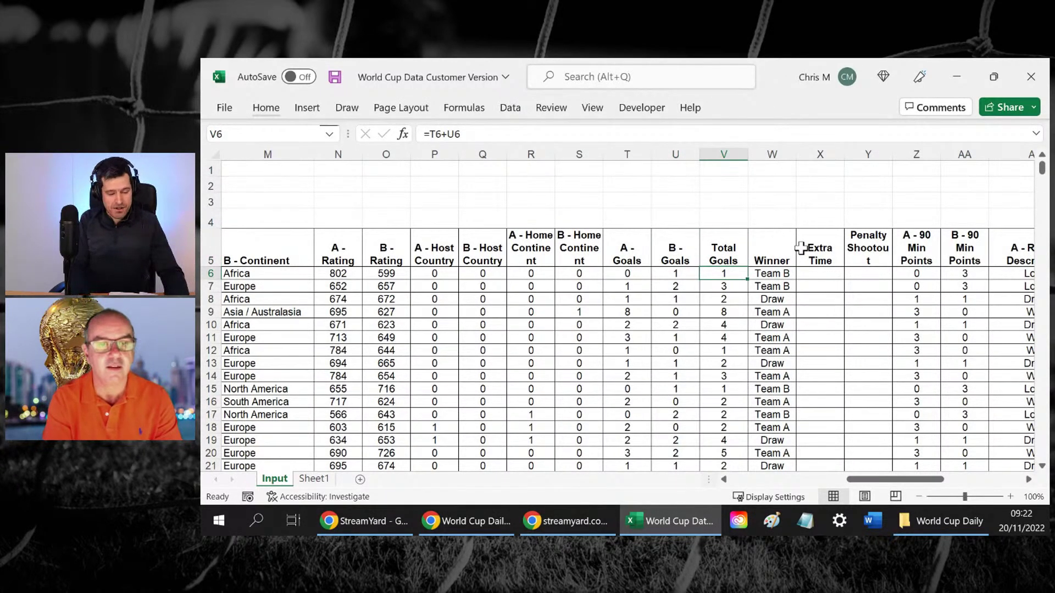
pyautogui.hotkey('ctrl', 'shift', 'Down')
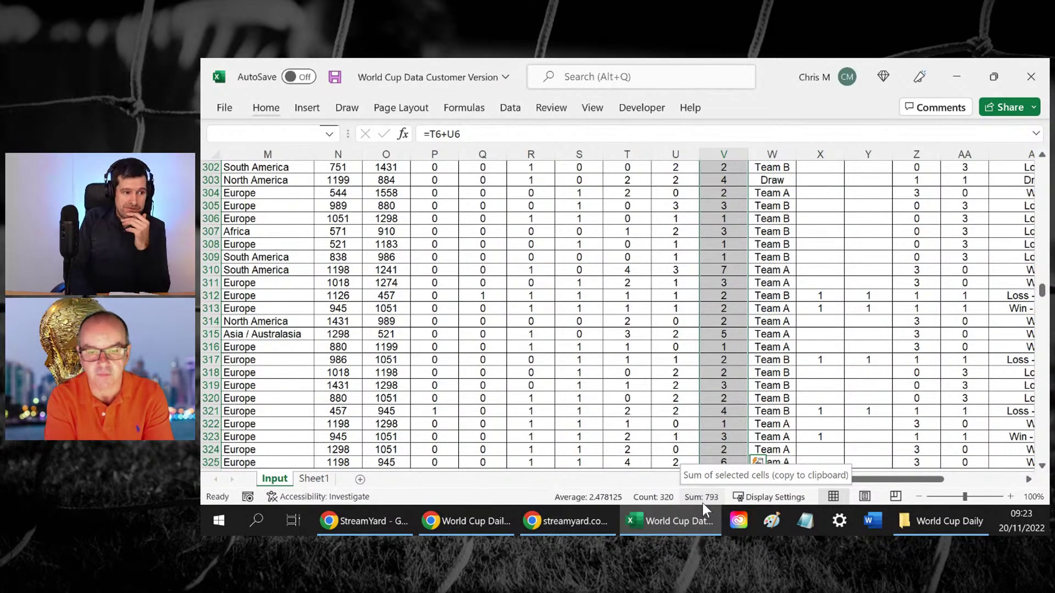
pyautogui.click(312, 483)
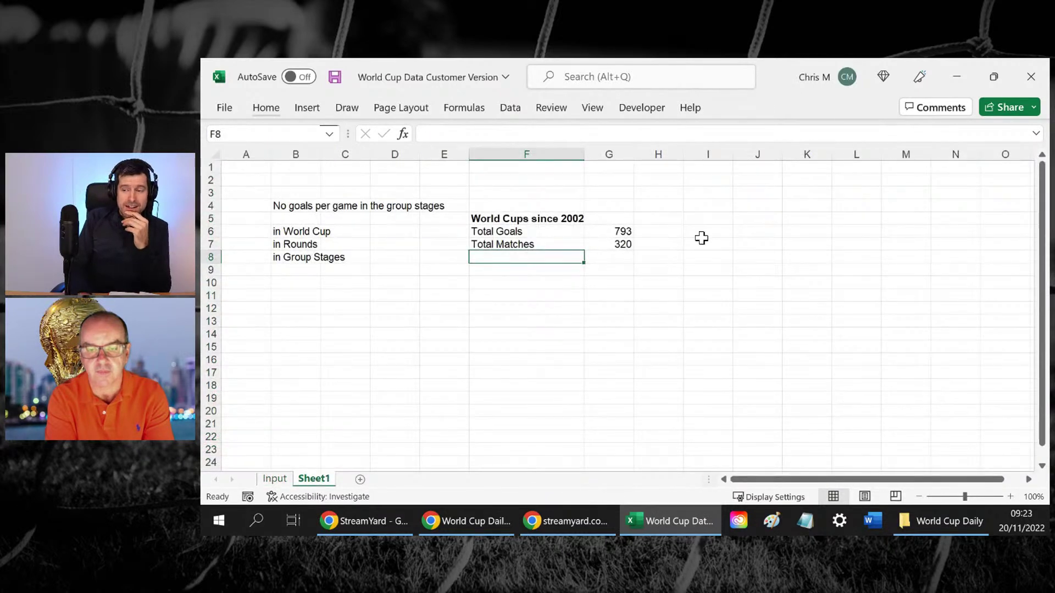
# Enter the label "Ave Goals / Game" in cell F8 of Sheet1, below Total Matches
pyautogui.press('Up')
pyautogui.press('Up')
pyautogui.press('Down')
pyautogui.press('Down')
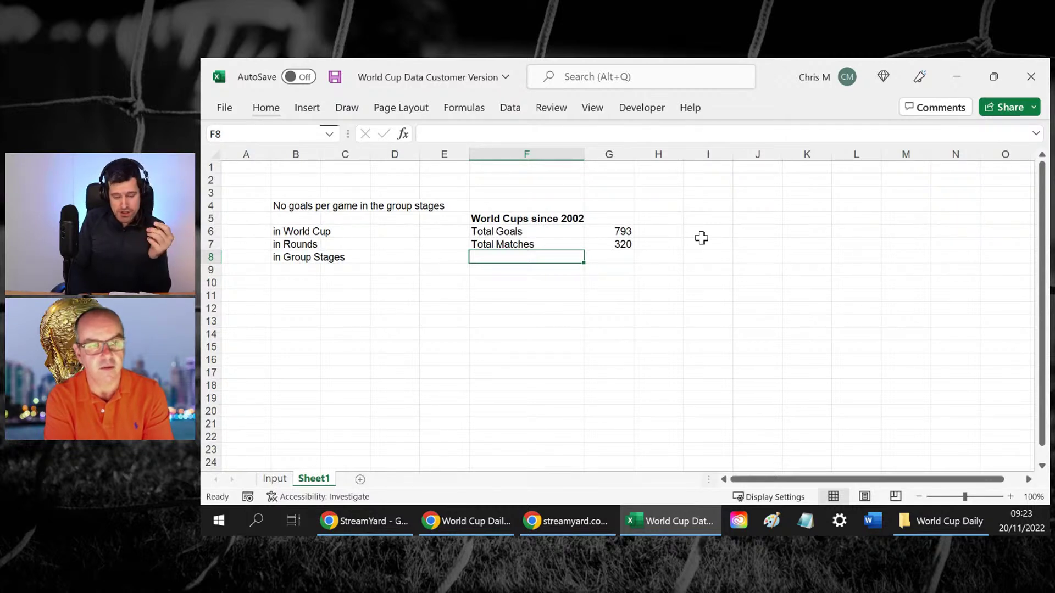
pyautogui.write('Aver')
pyautogui.press('BackSpace')
pyautogui.write('Gao')
pyautogui.press('BackSpace')
pyautogui.press('BackSpace')
pyautogui.write('oals / Game')
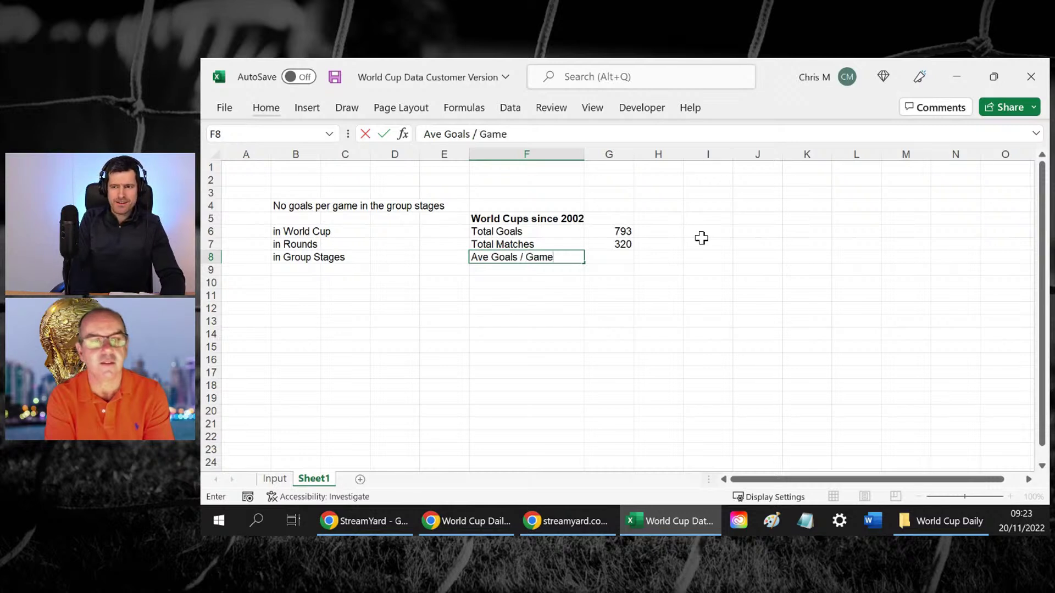
pyautogui.press('Return')
# Enter a formula in cell G8 that divides the total goals in G6 by the total matches in G7
pyautogui.press('Up')
pyautogui.press('Right')
pyautogui.write('=')
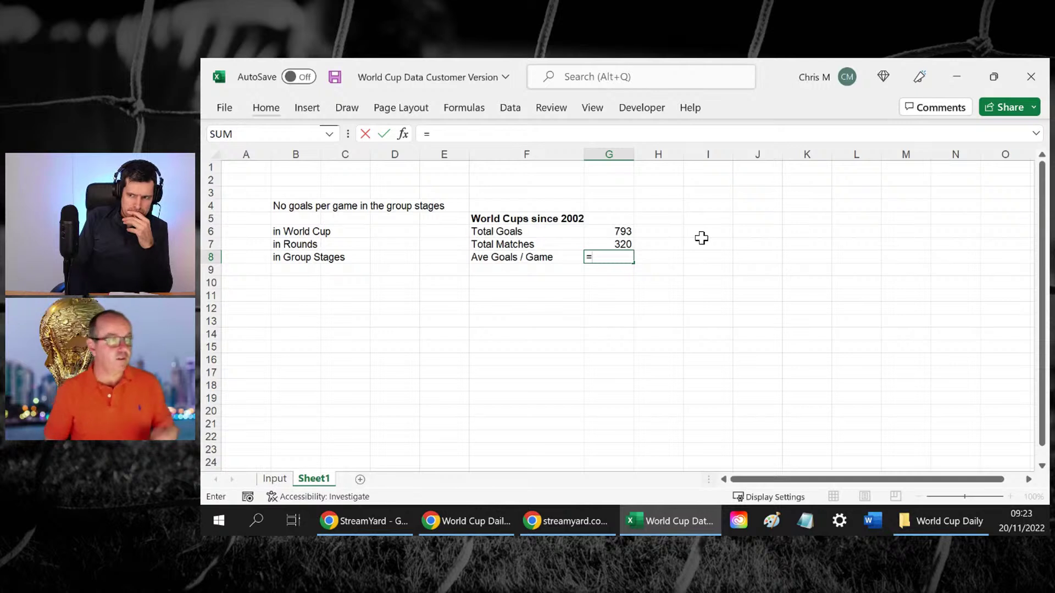
pyautogui.press('Up')
pyautogui.press('Up')
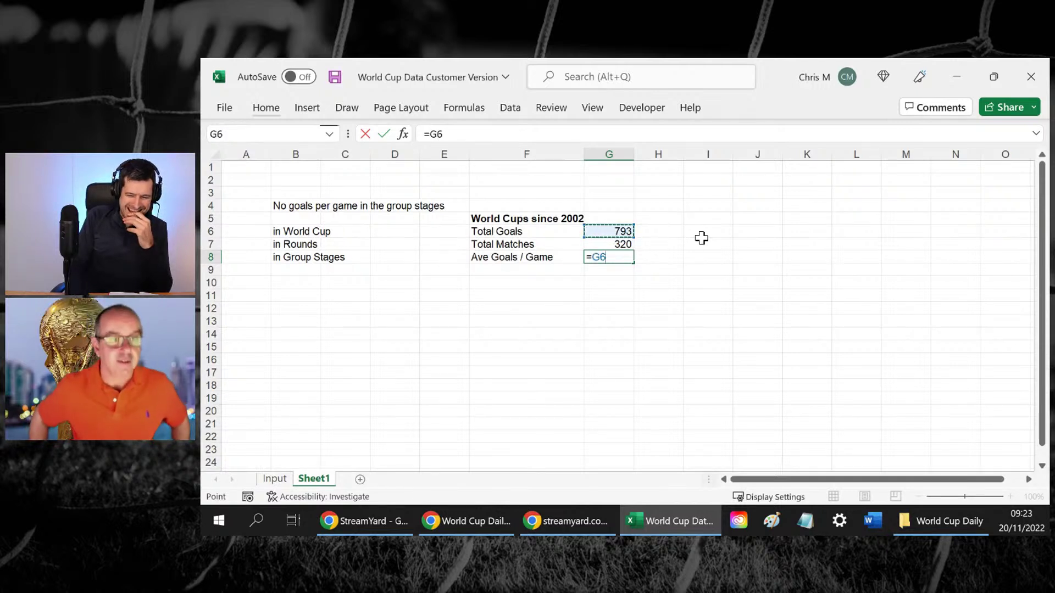
pyautogui.write('/')
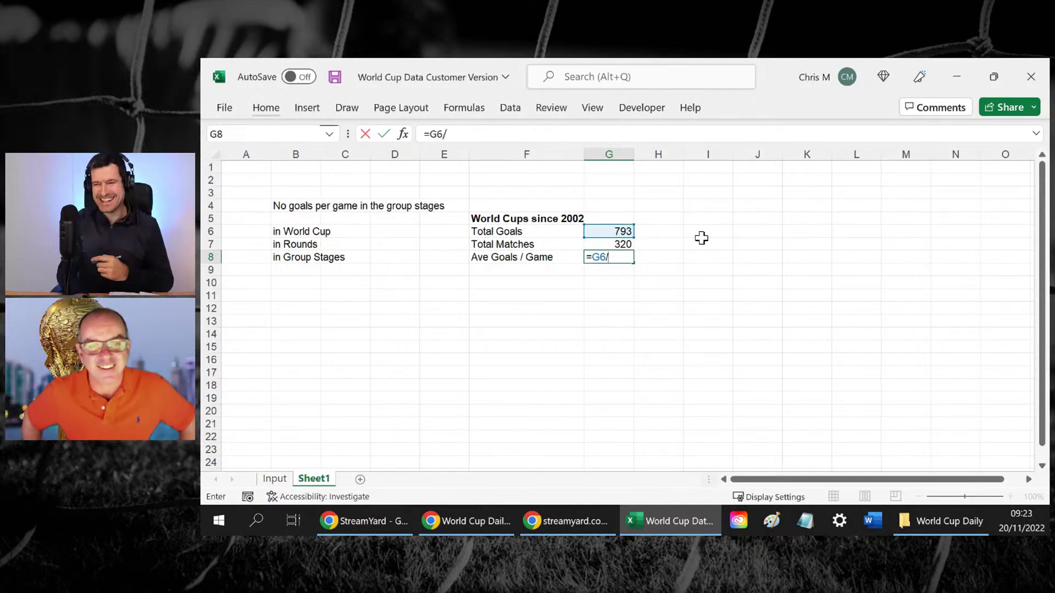
pyautogui.press('Up')
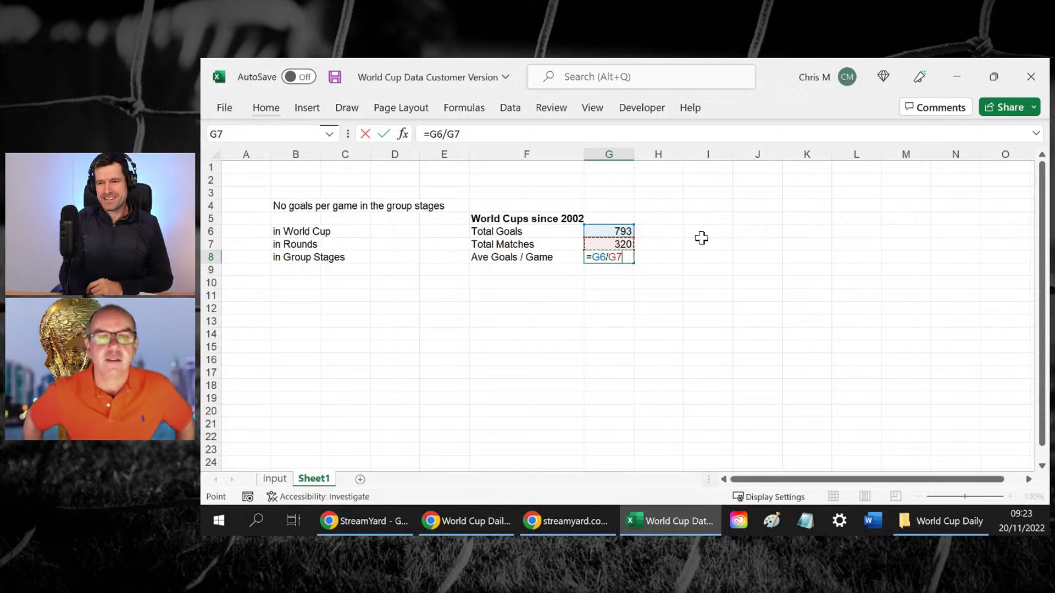
pyautogui.press('Return')
pyautogui.press('Up')
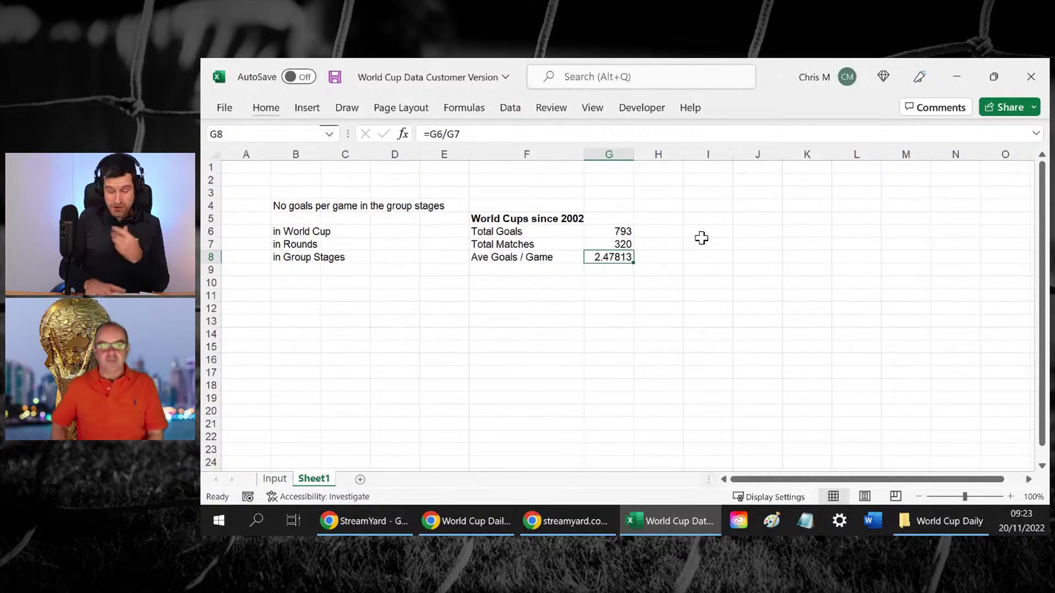
pyautogui.press('Up')
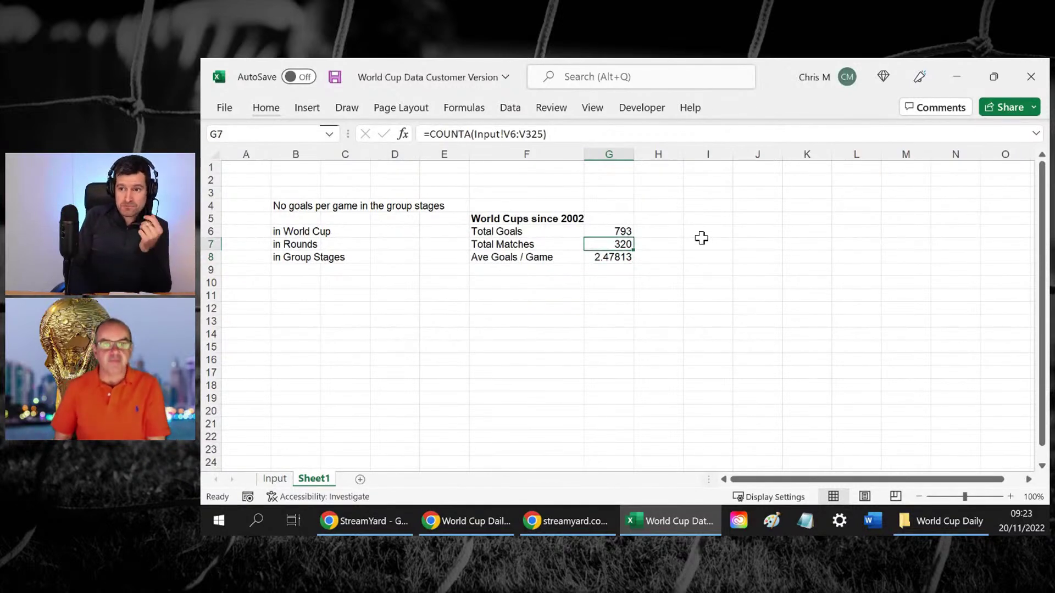
pyautogui.click(512, 133)
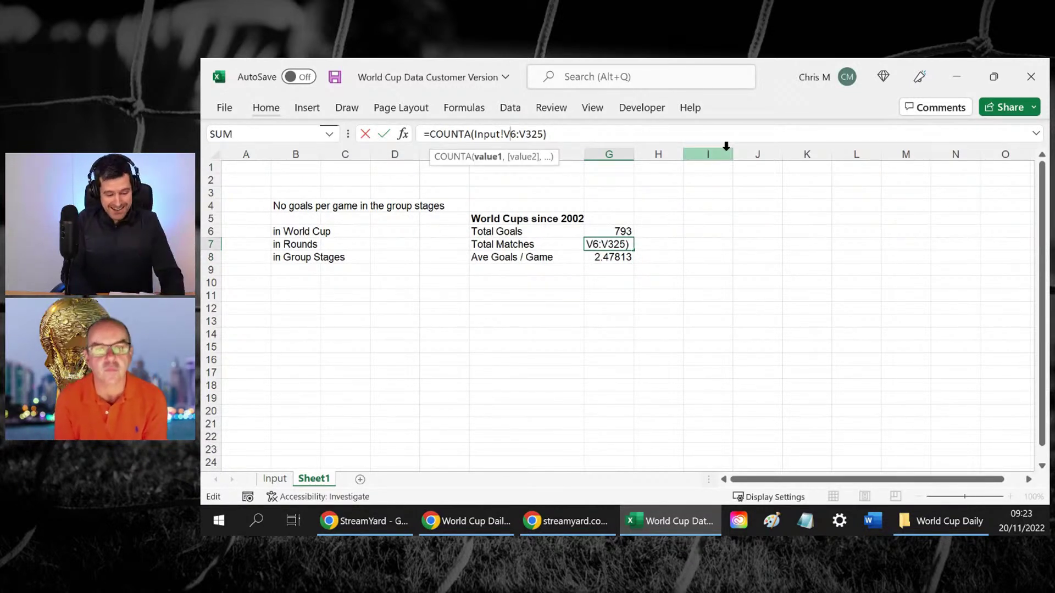
pyautogui.press('F4')
pyautogui.click(538, 133)
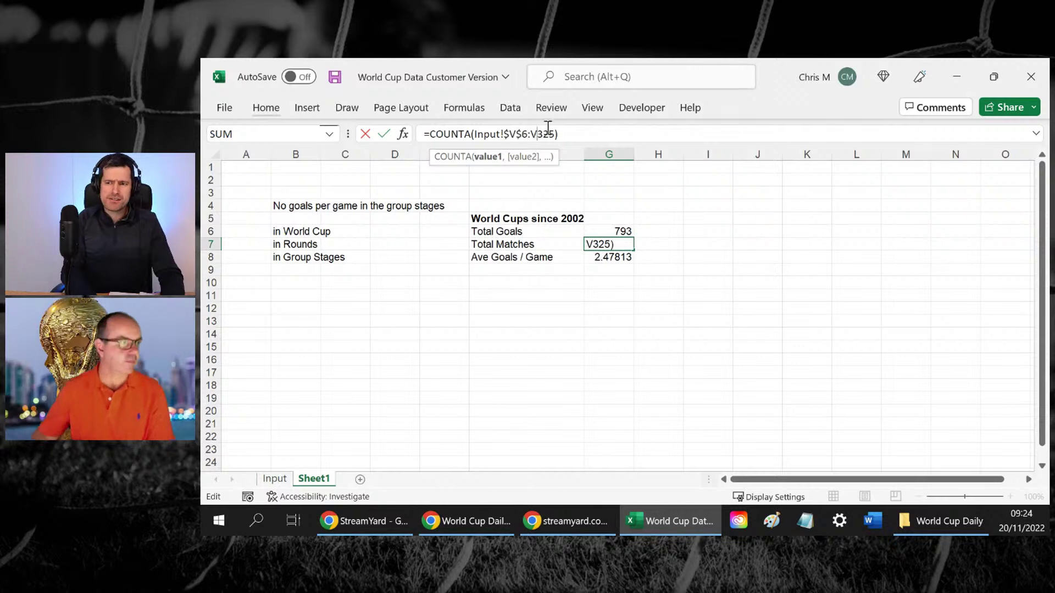
pyautogui.press('F4')
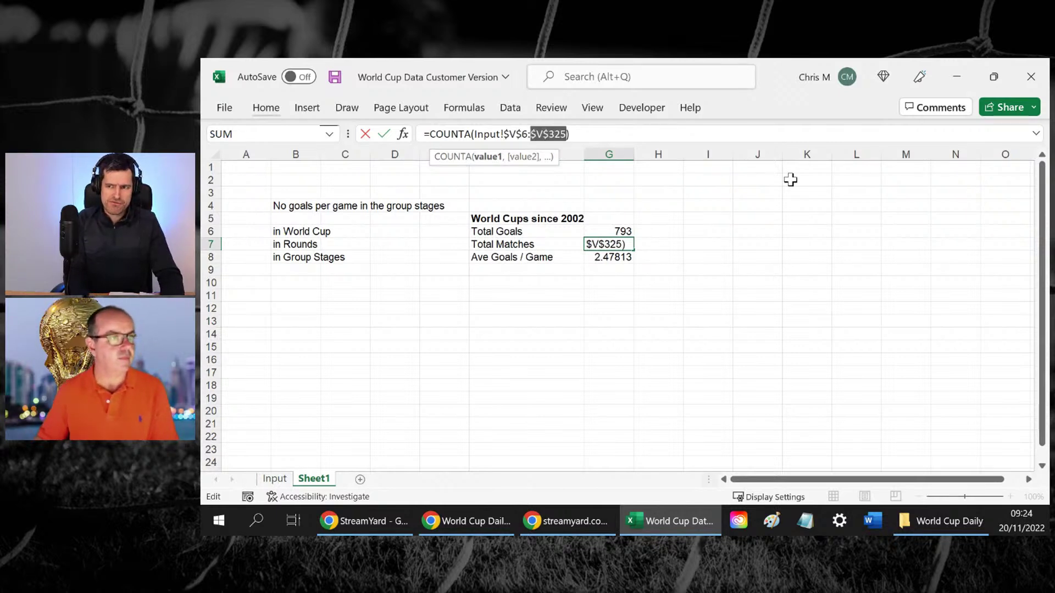
pyautogui.click(517, 134)
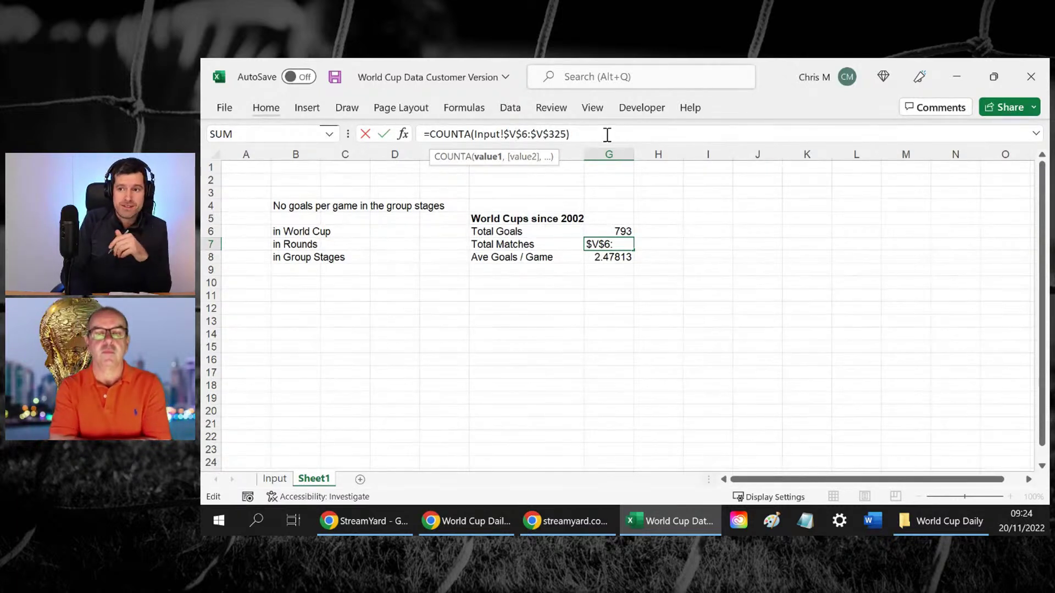
pyautogui.moveTo(607, 135); pyautogui.dragTo(404, 113)
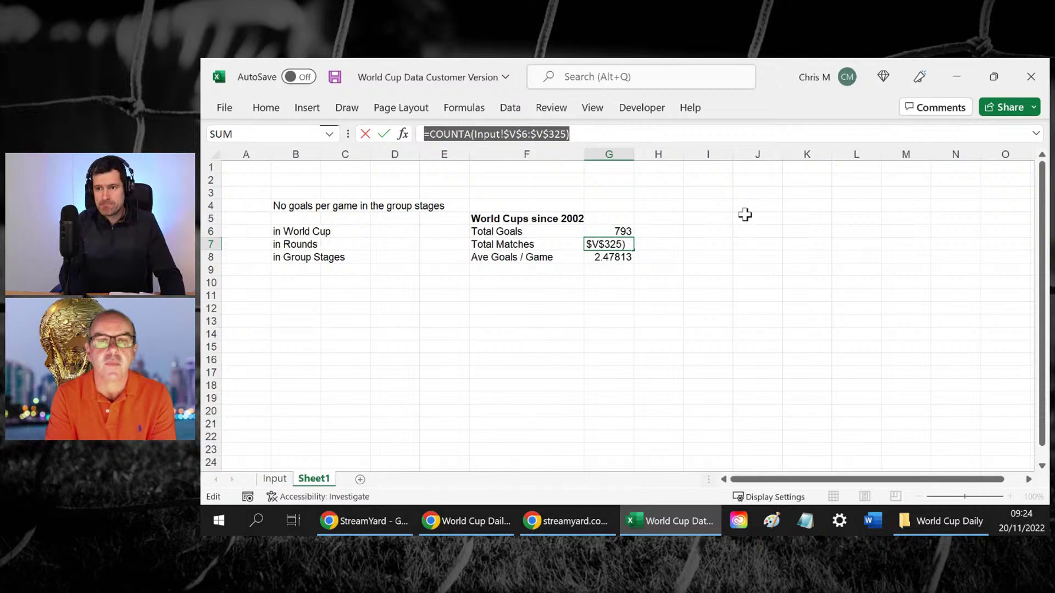
pyautogui.press('Escape')
# Try copying the Total Matches formula from G7 into cell G9, and undo the paste
pyautogui.hotkey('ctrl', 'c')
pyautogui.press('Down')
pyautogui.press('Down')
pyautogui.press('Down')
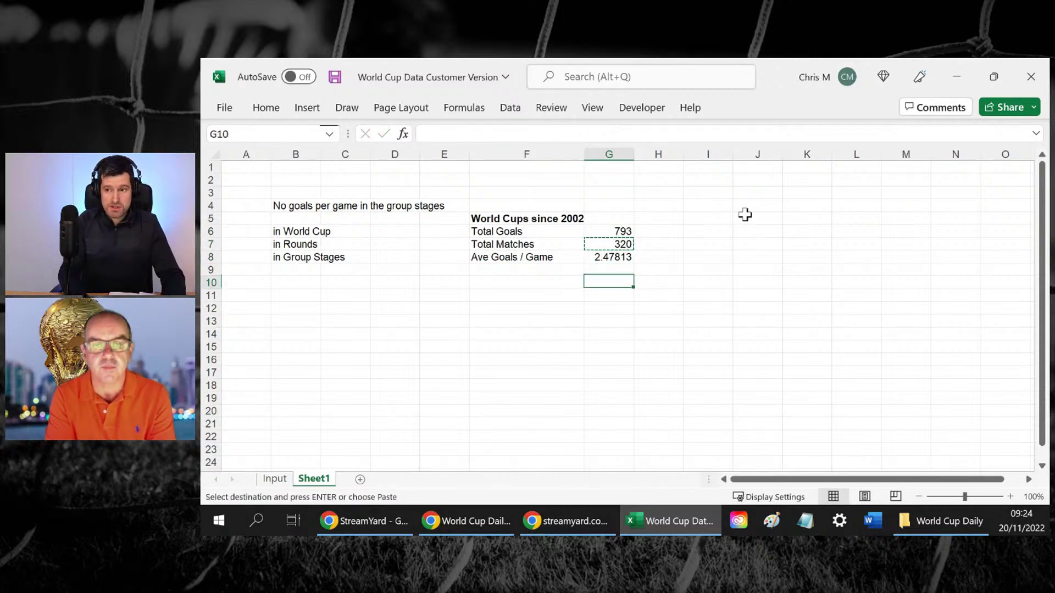
pyautogui.press('Up')
pyautogui.hotkey('ctrl', 'v')
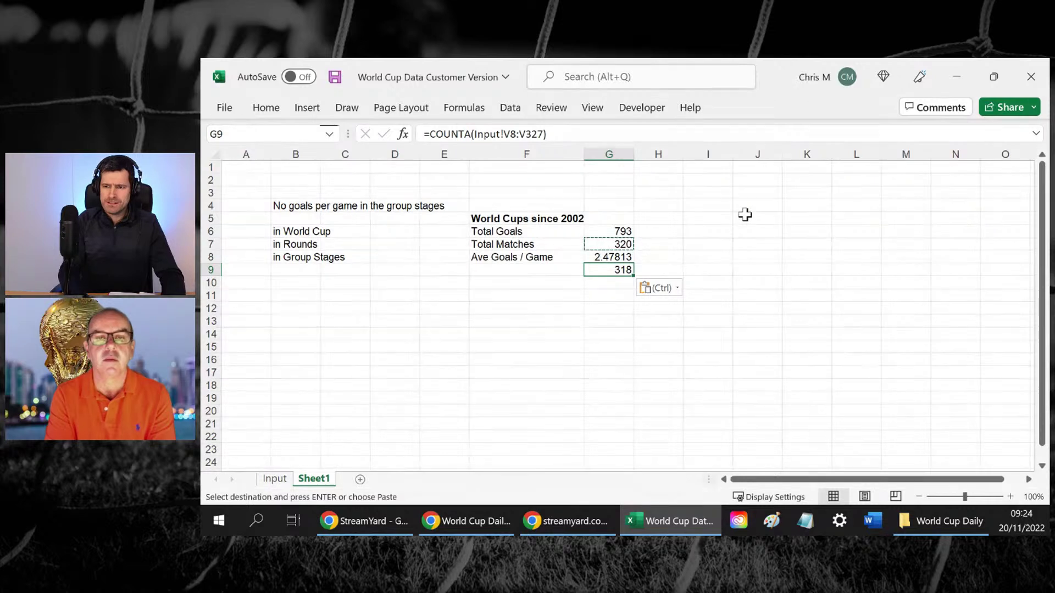
pyautogui.hotkey('ctrl', 'z')
# Make the range in the Total Matches formula in G7 absolute, as Input!$V$6:$V$325
pyautogui.press('Up')
pyautogui.press('Up')
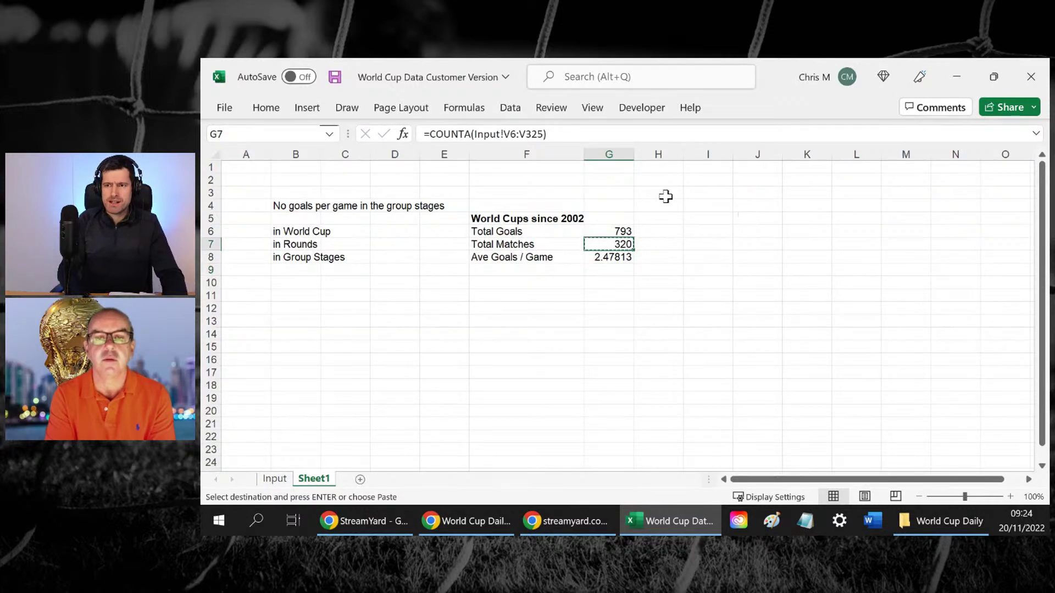
pyautogui.click(512, 132)
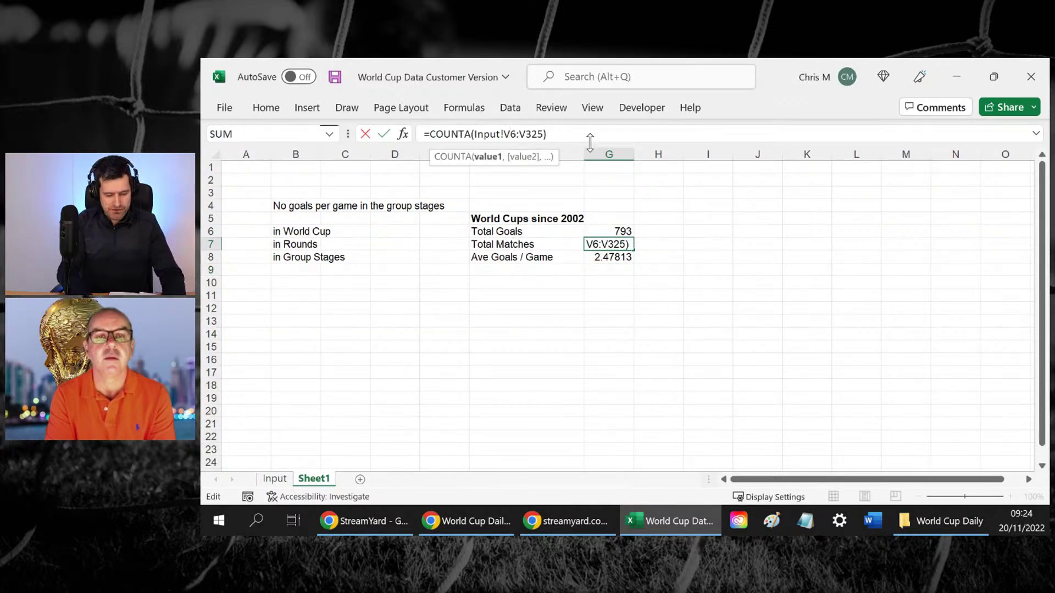
pyautogui.press('F4')
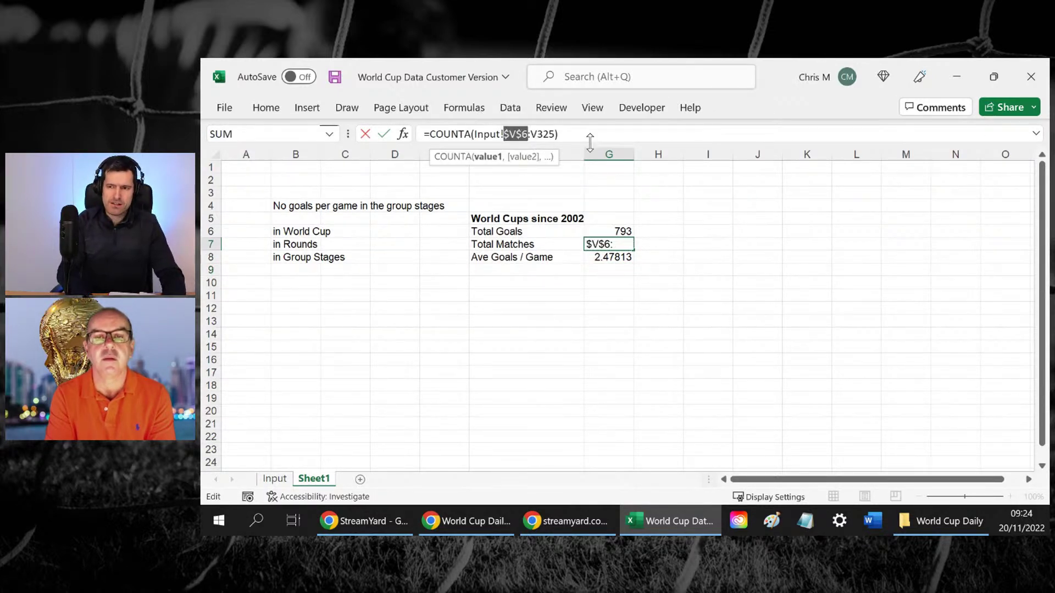
pyautogui.click(540, 134)
pyautogui.press('F4')
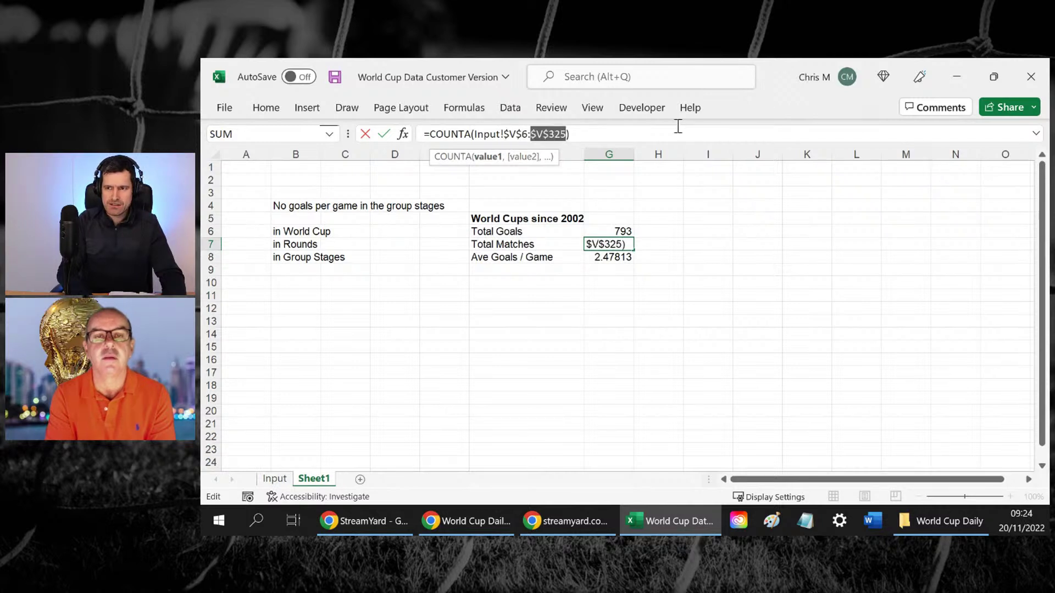
pyautogui.press('Return')
pyautogui.press('Up')
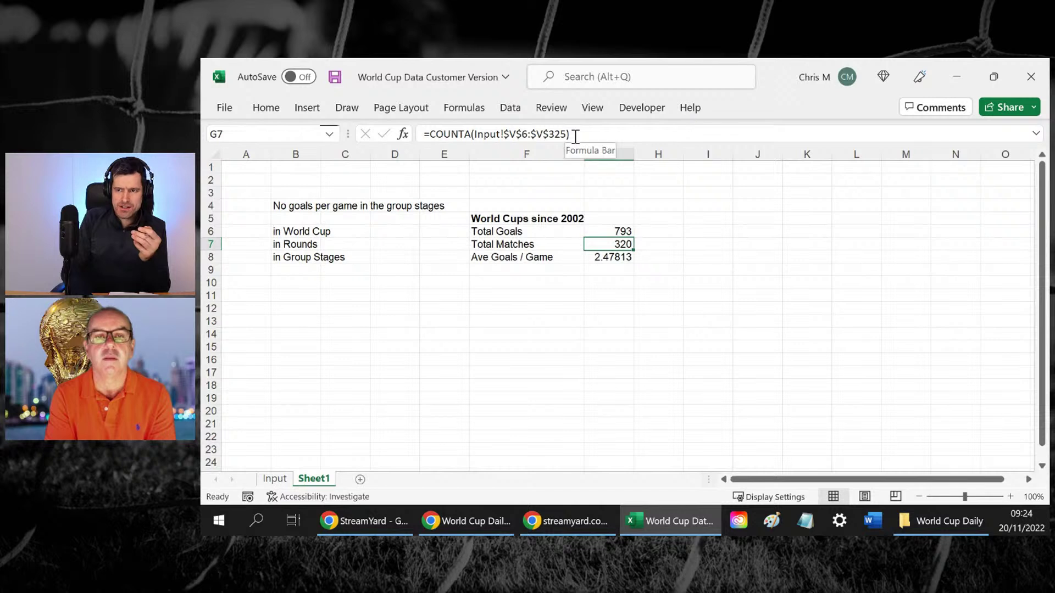
# Copy the Total Matches COUNTA formula from G7 into cell G9
pyautogui.hotkey('ctrl', 'c')
pyautogui.press('Down')
pyautogui.press('Down')
pyautogui.hotkey('ctrl', 'v')
pyautogui.press('Escape')
# Duplicate the "Ave Goals / Game" label from F8 into cell F9
pyautogui.press('Left')
pyautogui.press('Up')
pyautogui.hotkey('shift', 'Down')
pyautogui.hotkey('ctrl', 'd')
pyautogui.press('Down')
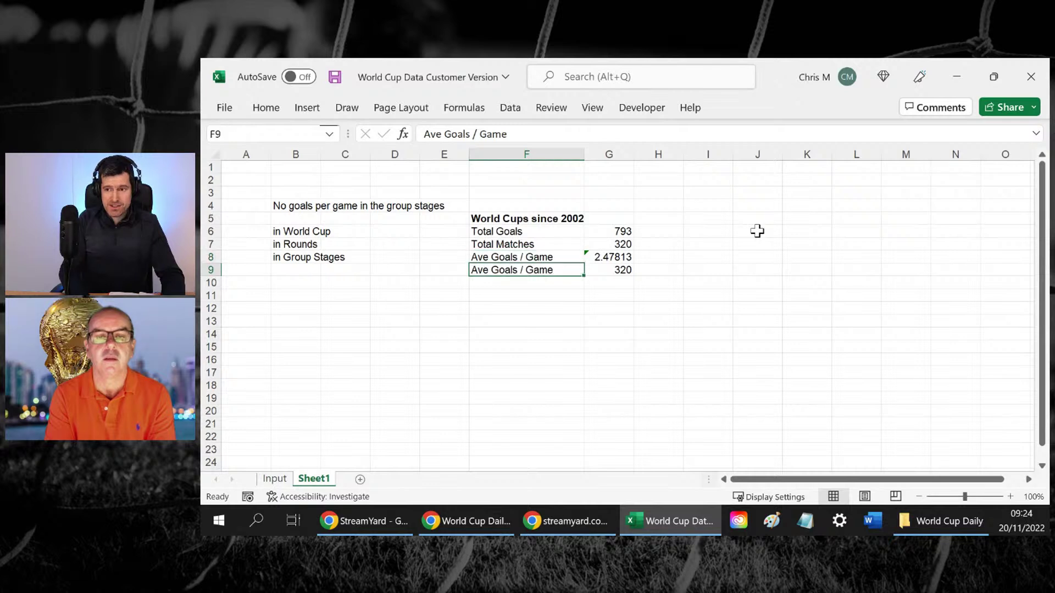
# Change the function in cell G9 from COUNTA to AVERAGE, keeping the range Input!$V$6:$V$325
pyautogui.press('Right')
pyautogui.click(471, 135)
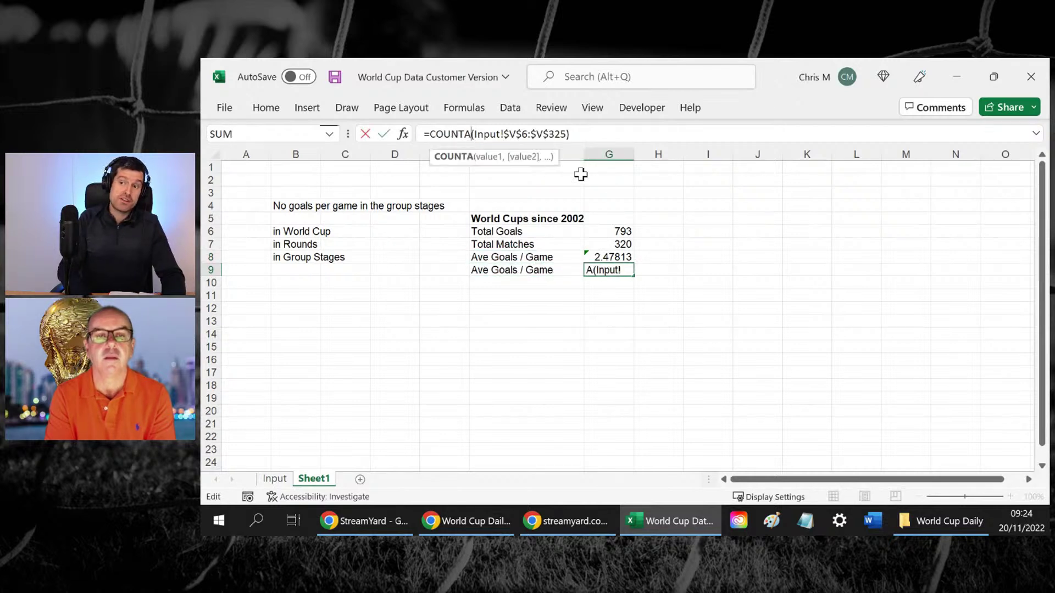
pyautogui.press('BackSpace')
pyautogui.press('BackSpace')
pyautogui.press('BackSpace')
pyautogui.press('BackSpace')
pyautogui.press('BackSpace')
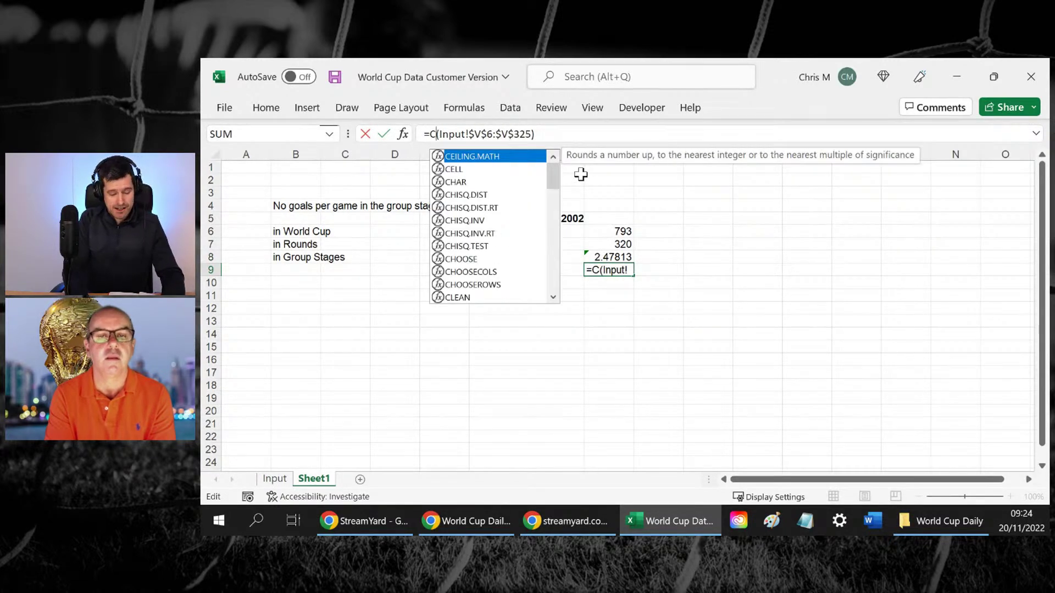
pyautogui.write('ave')
pyautogui.press('BackSpace')
pyautogui.press('BackSpace')
pyautogui.press('BackSpace')
pyautogui.press('BackSpace')
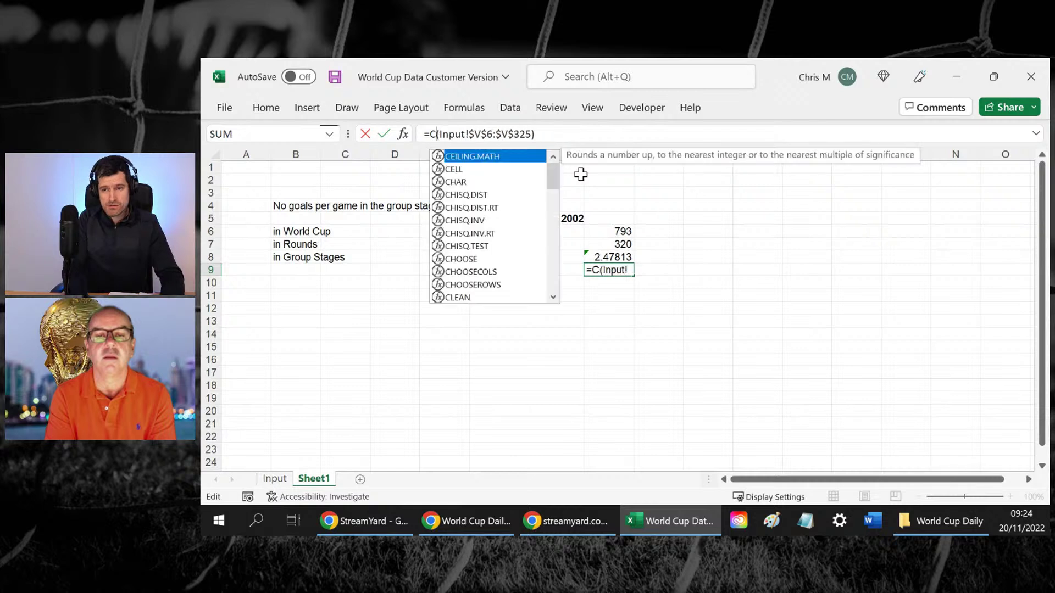
pyautogui.write('average')
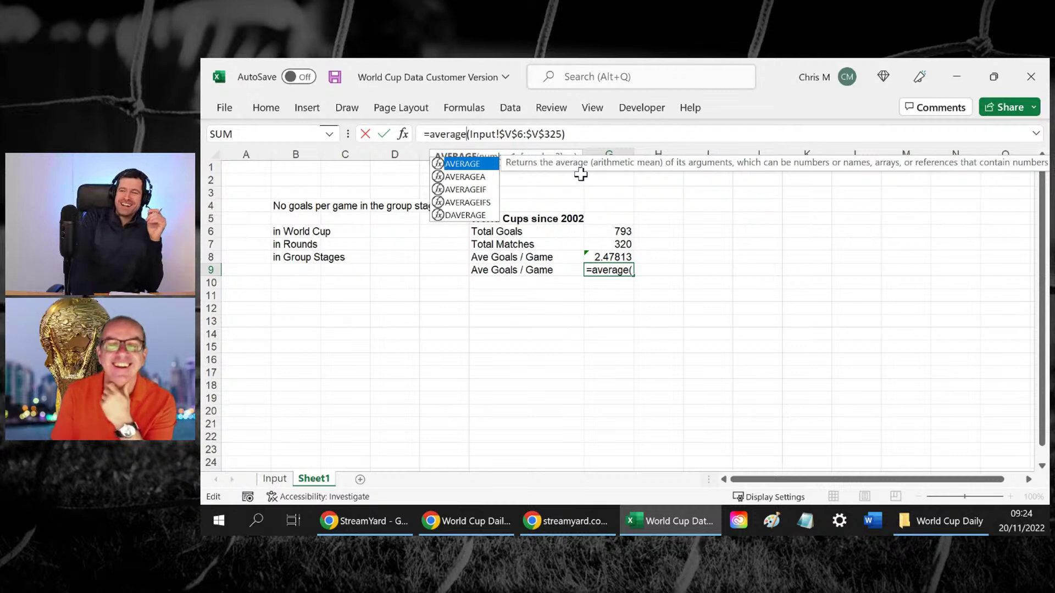
pyautogui.click(614, 133)
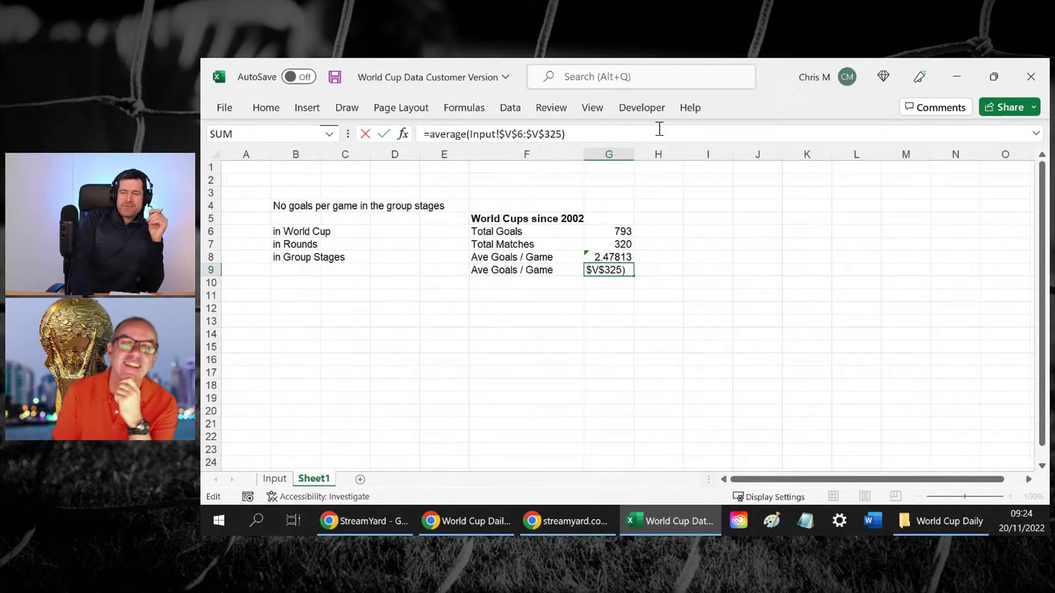
pyautogui.press('Return')
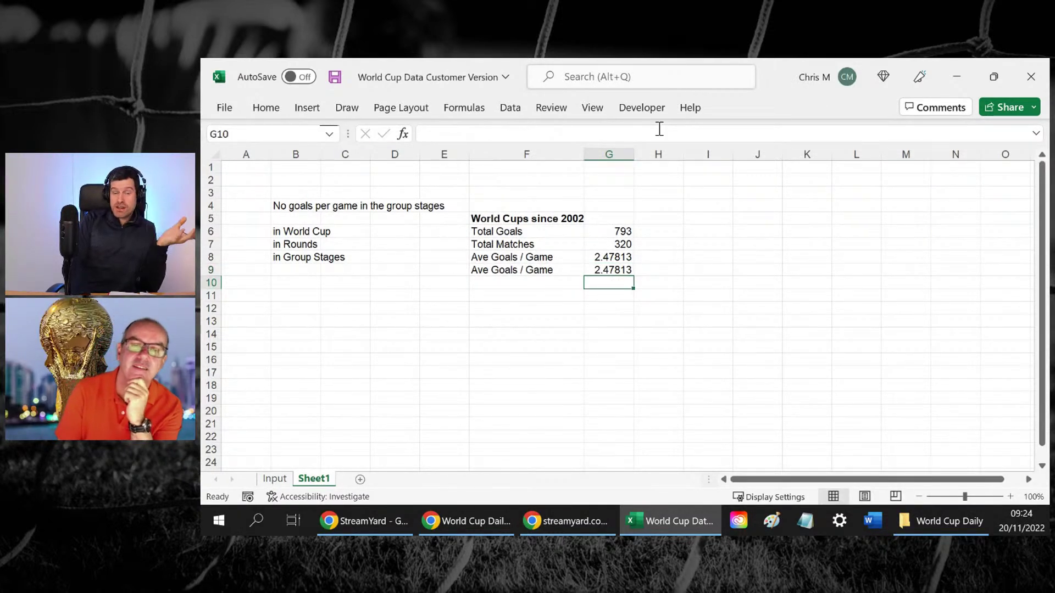
# Compare the two Ave Goals / Game results and their formulas in G8 and G9
pyautogui.press('Up')
pyautogui.press('Up')
pyautogui.hotkey('shift', 'Down')
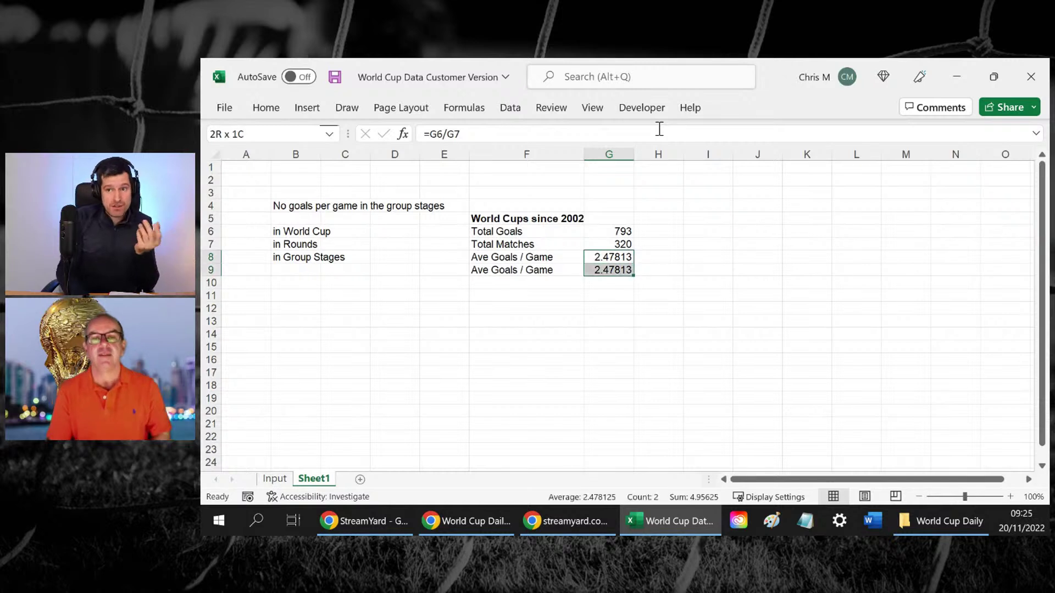
pyautogui.hotkey('shift', 'Up')
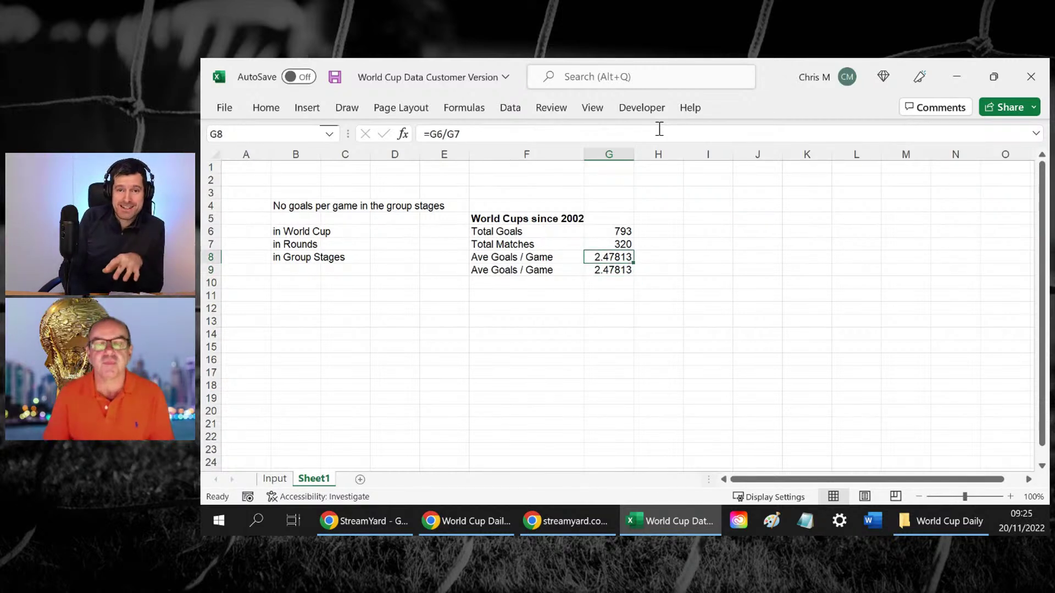
pyautogui.press('Down')
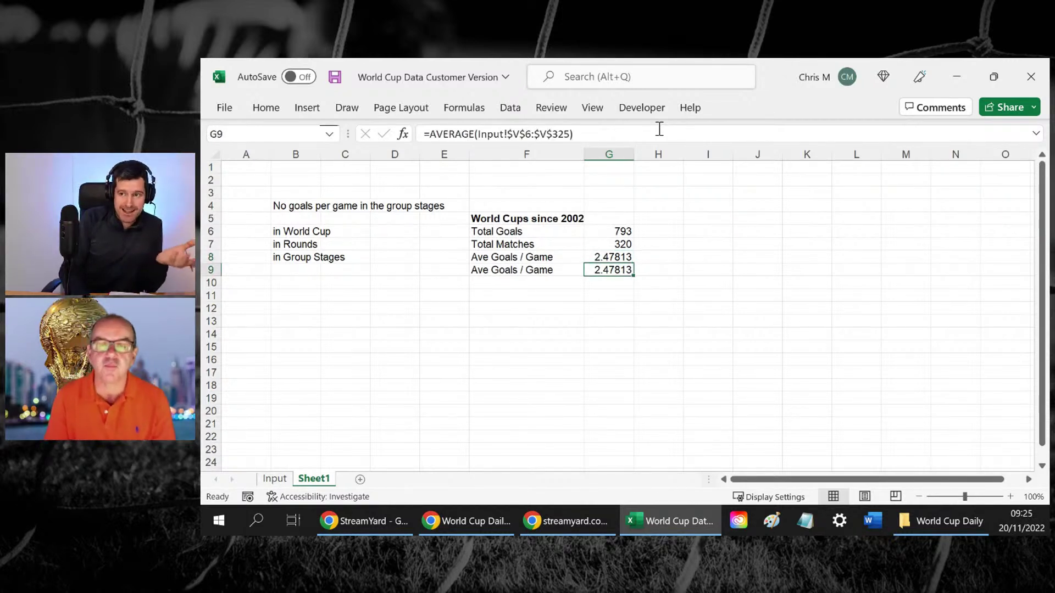
pyautogui.press('Right')
pyautogui.press('Right')
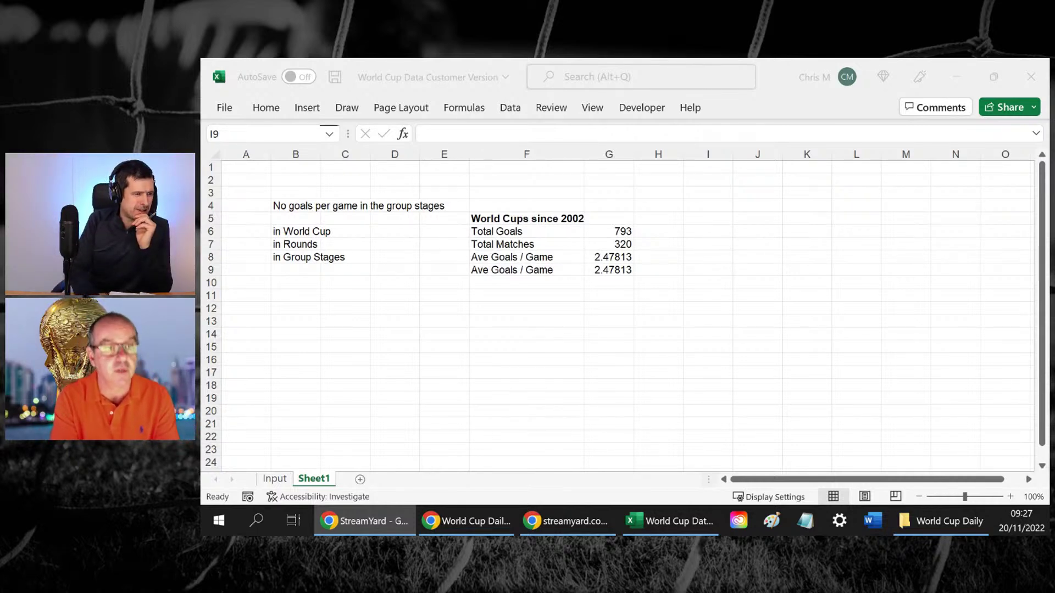
pyautogui.hotkey('alt', 'Tab')
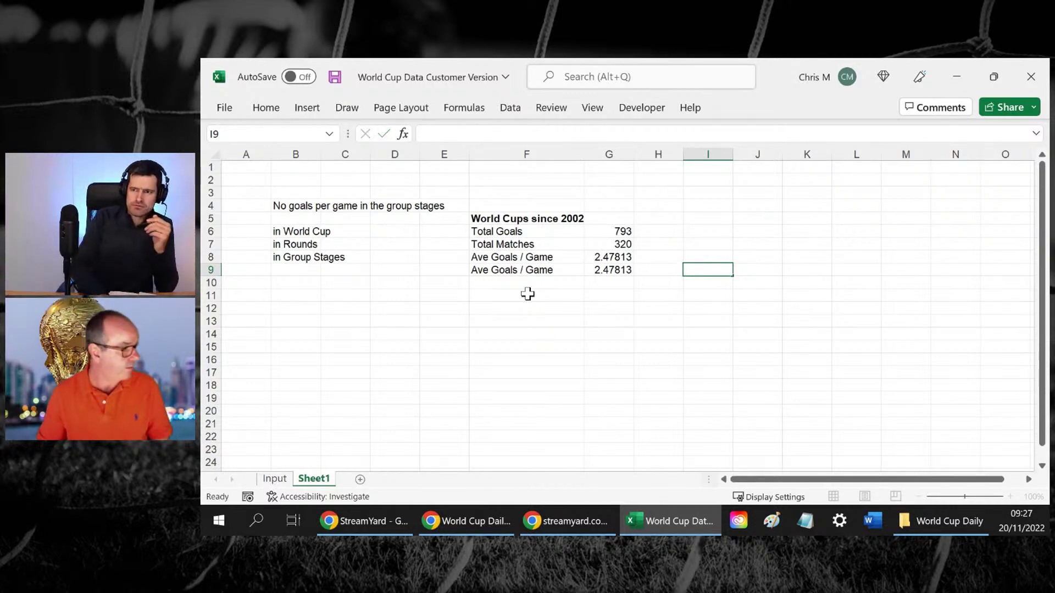
pyautogui.click(527, 293)
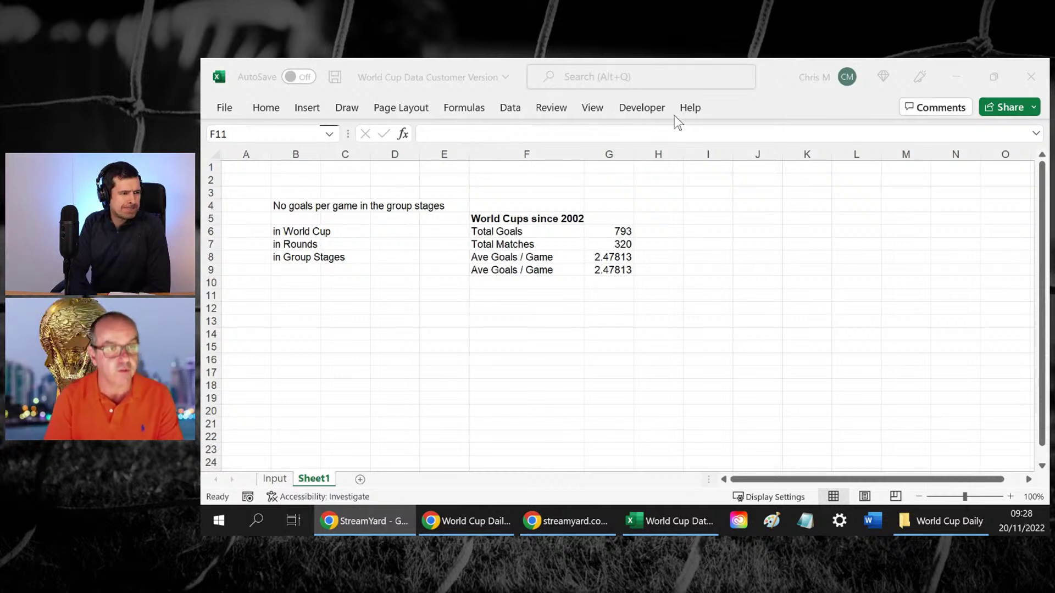
pyautogui.click(374, 266)
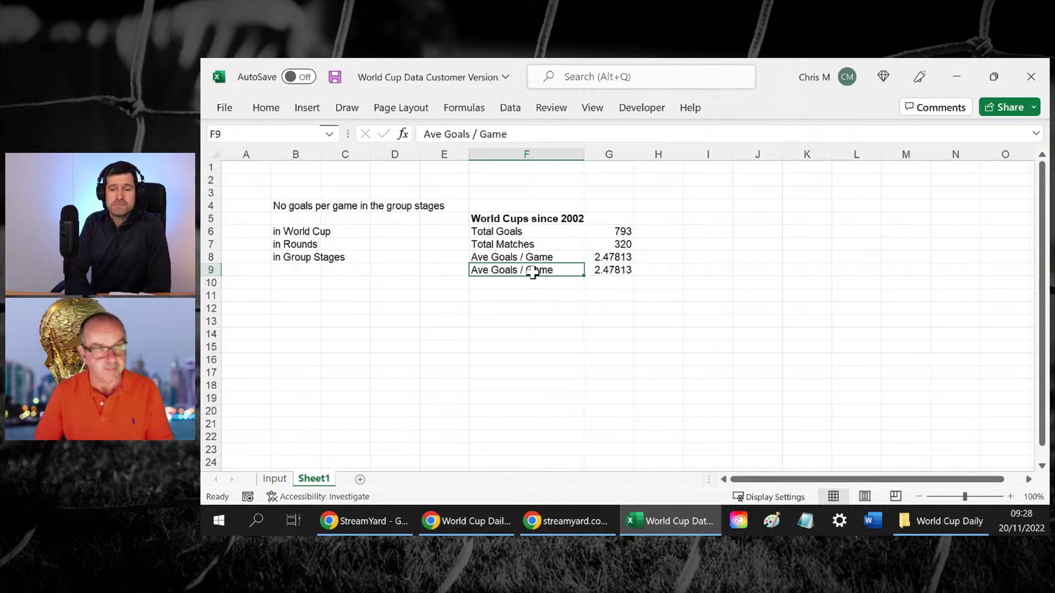
# Enter the heading "Group Games Only" in cell F11 and make it bold
pyautogui.click(529, 295)
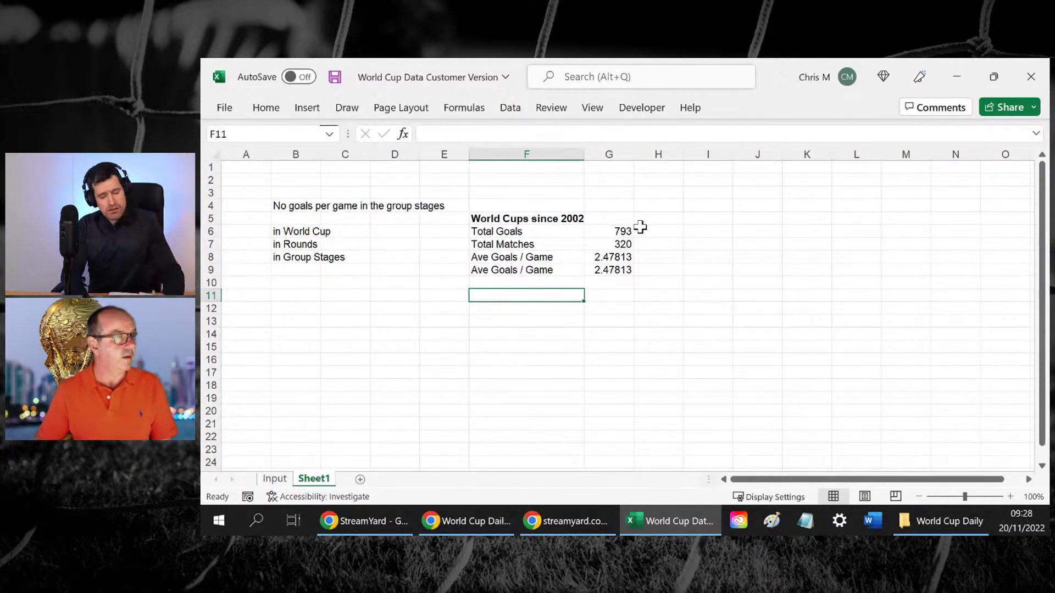
pyautogui.write('Group')
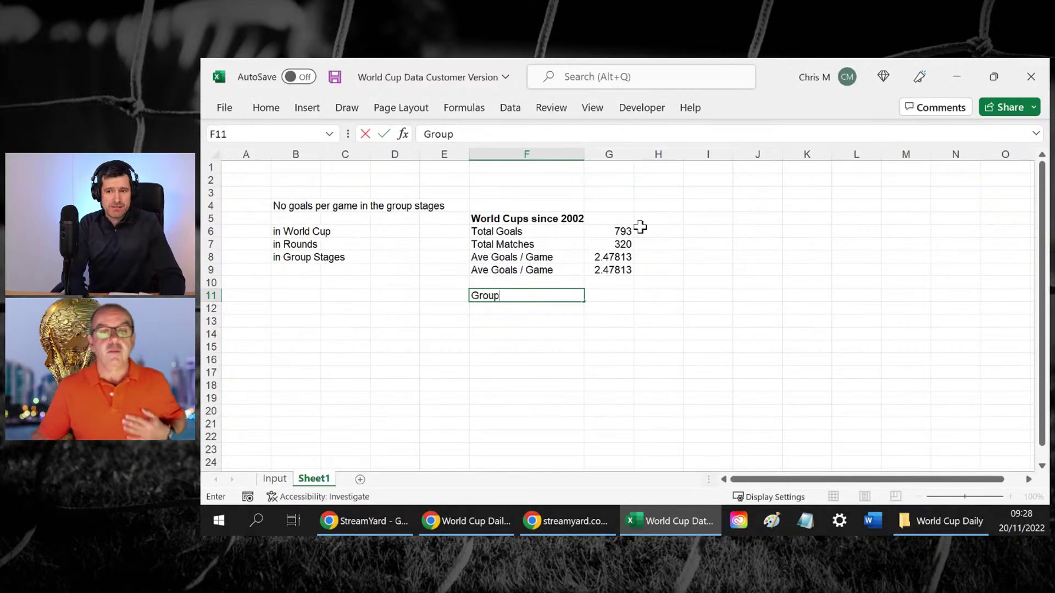
pyautogui.write(' Gam')
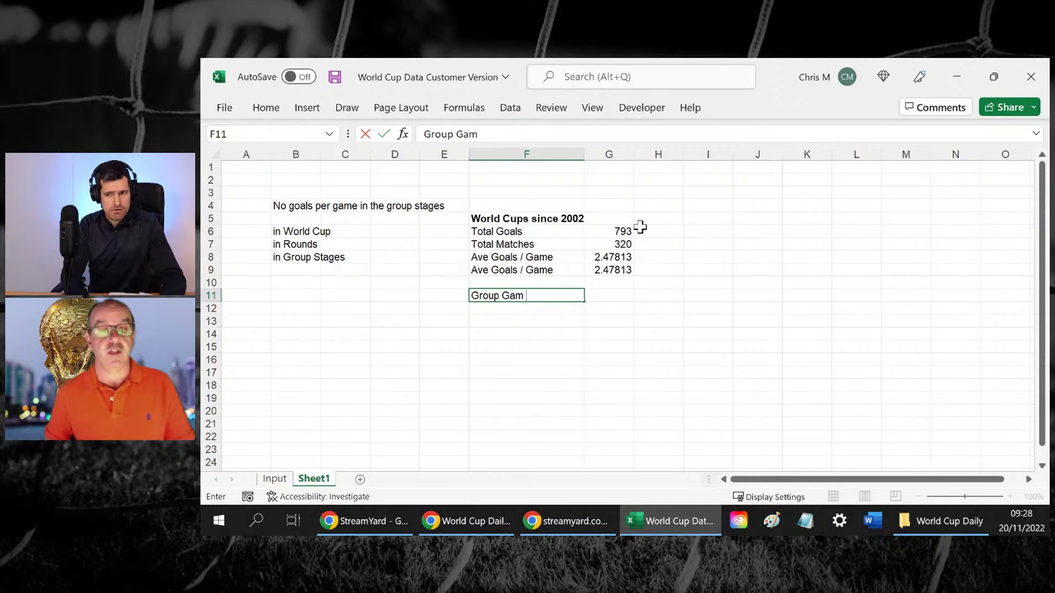
pyautogui.write('es Only')
pyautogui.press('Return')
pyautogui.press('Up')
pyautogui.hotkey('ctrl', 'b')
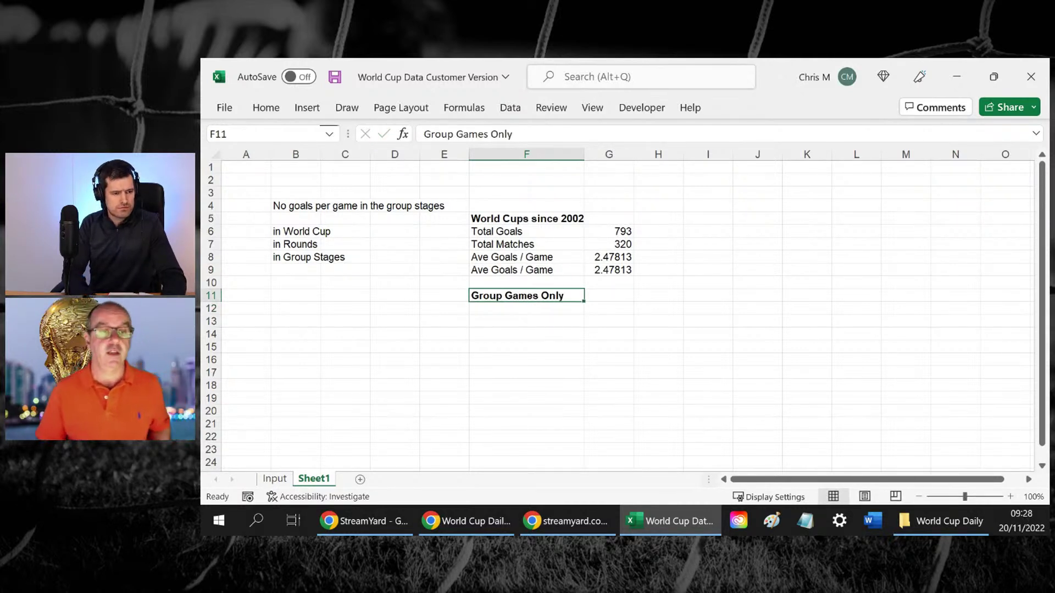
pyautogui.hotkey('alt', 'Tab')
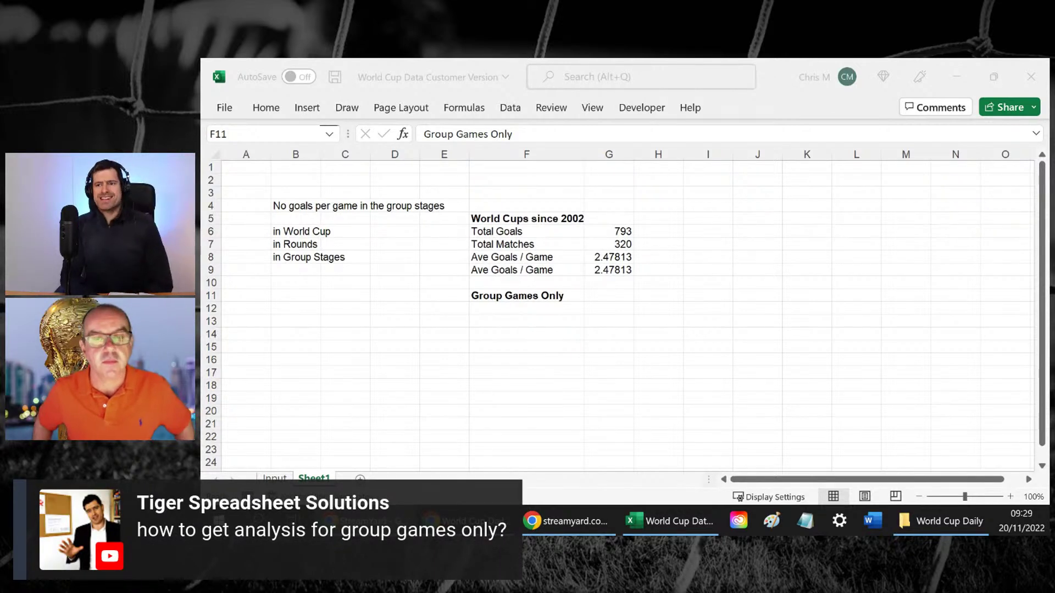
pyautogui.click(585, 236)
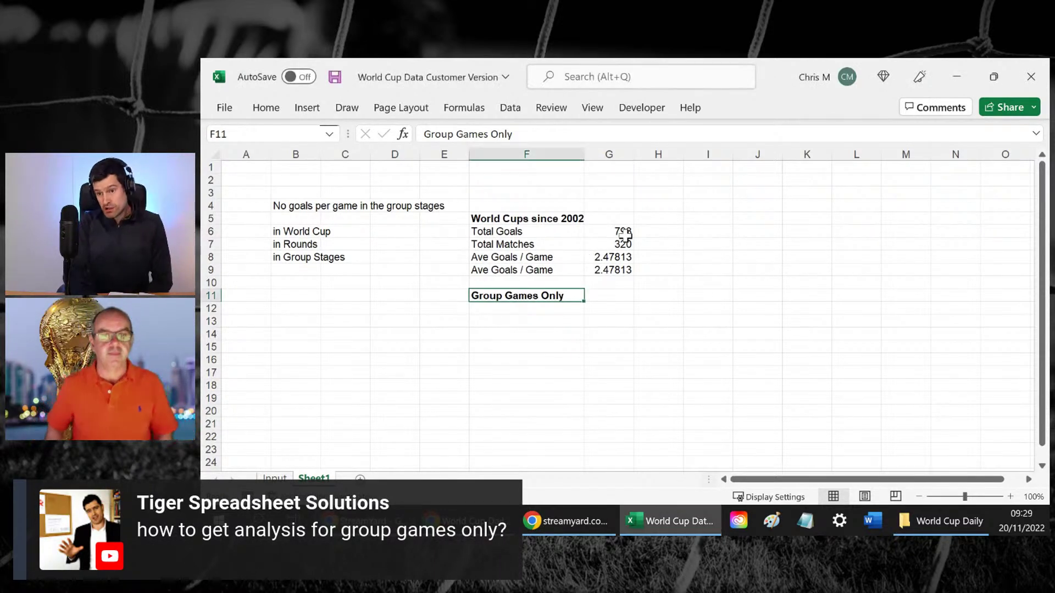
pyautogui.click(503, 292)
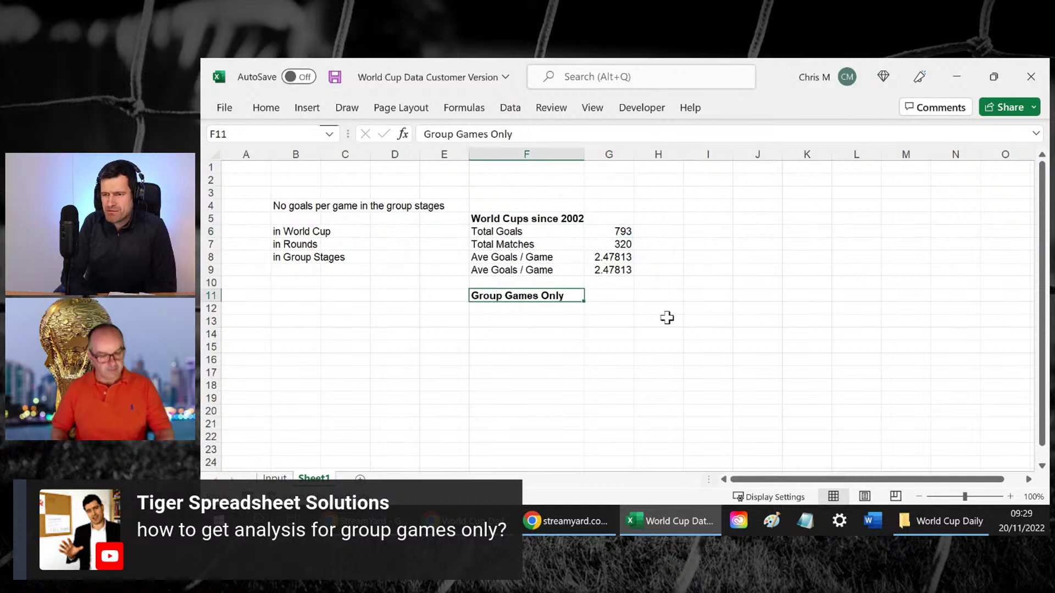
pyautogui.press('Left')
pyautogui.press('Right')
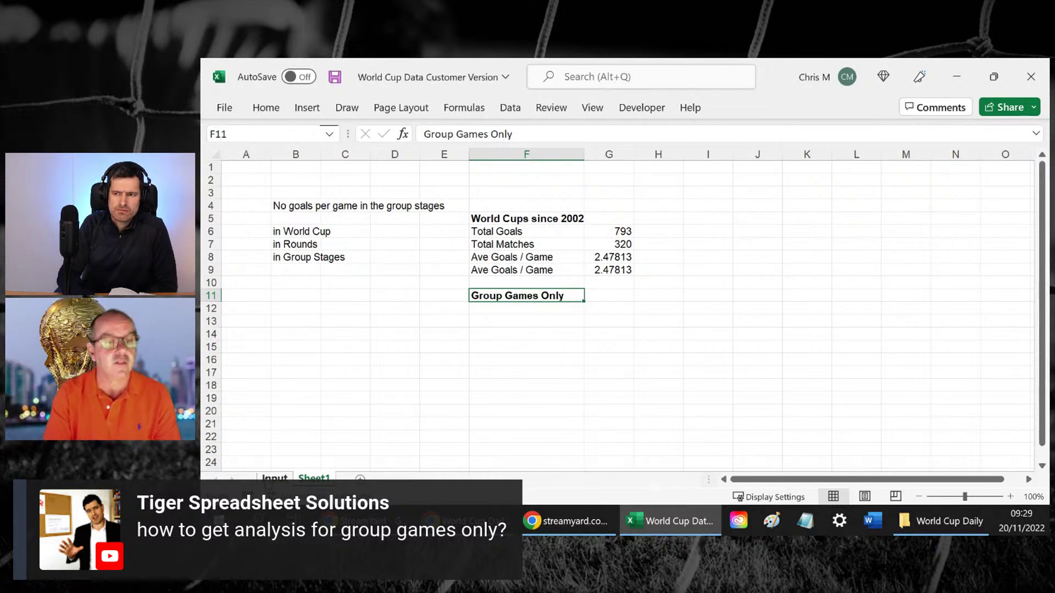
# Examine the Stage and Knockout / Group columns at the start of the match table on the Input sheet
pyautogui.click(274, 478)
pyautogui.hscroll(-5, 387, 348)
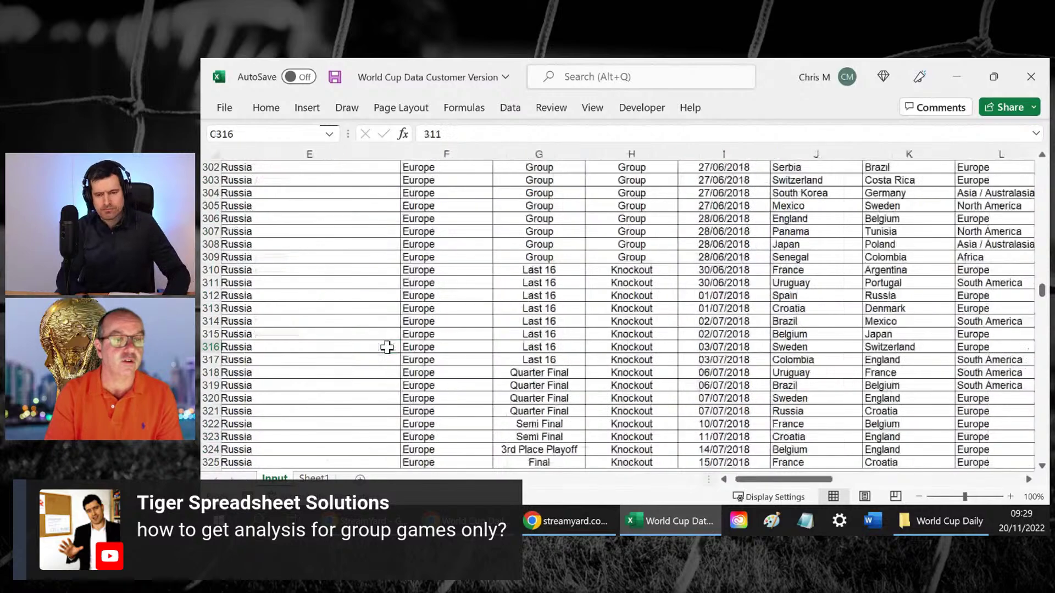
pyautogui.hotkey('ctrl', 'Up')
pyautogui.hotkey('ctrl', 'Up')
pyautogui.hotkey('ctrl', 'Up')
pyautogui.hotkey('ctrl', 'Up')
pyautogui.press('Right')
pyautogui.press('Right')
pyautogui.press('Right')
pyautogui.press('Right')
pyautogui.press('Down')
pyautogui.press('Down')
pyautogui.press('Down')
pyautogui.press('Down')
pyautogui.press('Down')
pyautogui.press('Down')
pyautogui.press('Right')
pyautogui.press('Up')
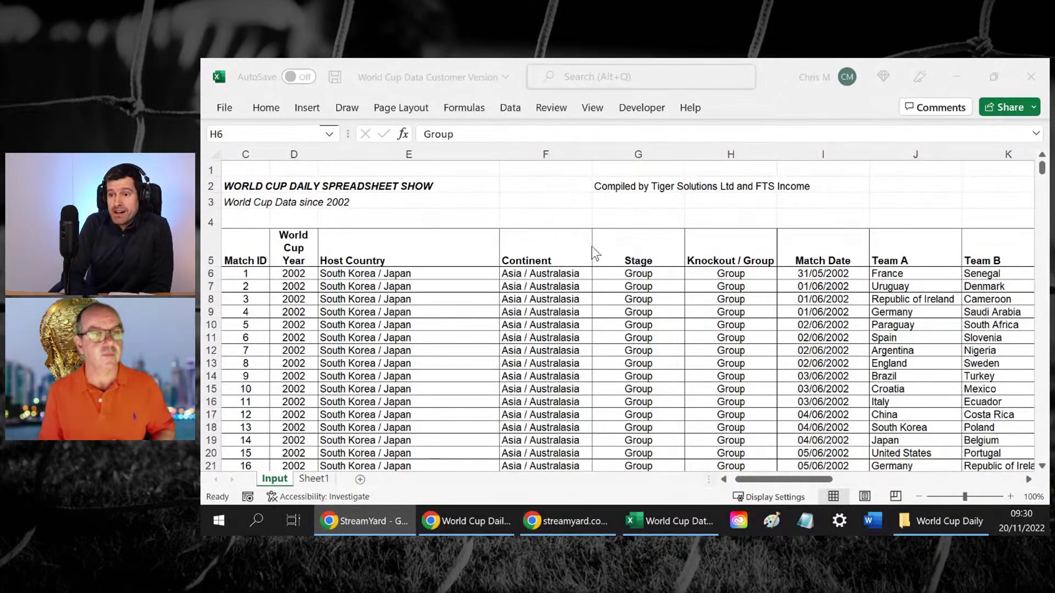
pyautogui.click(653, 250)
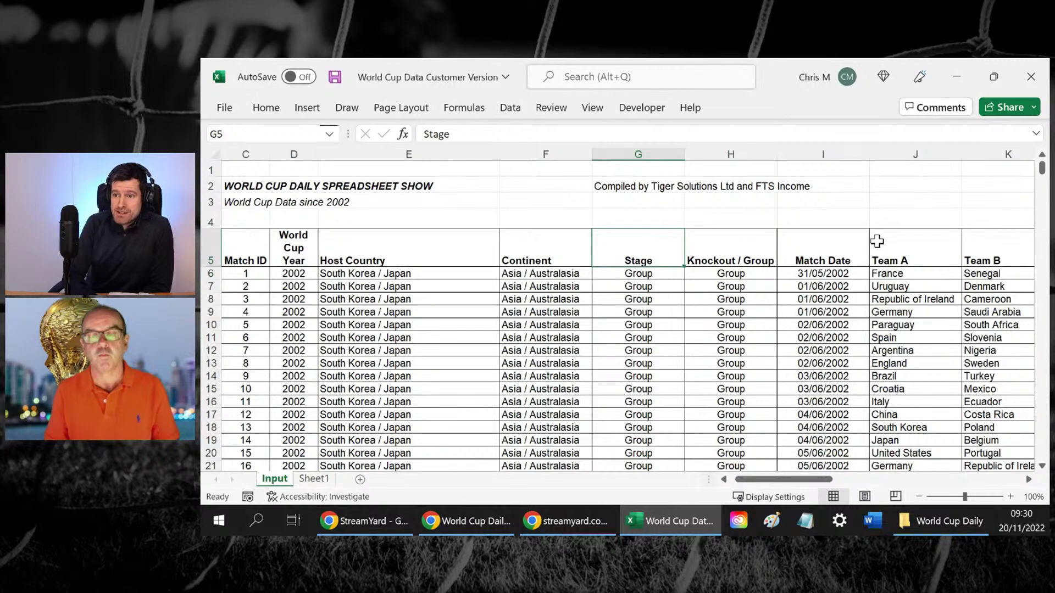
# Select the whole match table from the Match ID header in C5 to AW325 and turn on filtering
pyautogui.press('Left')
pyautogui.press('Left')
pyautogui.press('Left')
pyautogui.press('Left')
pyautogui.press('Left')
pyautogui.press('Right')
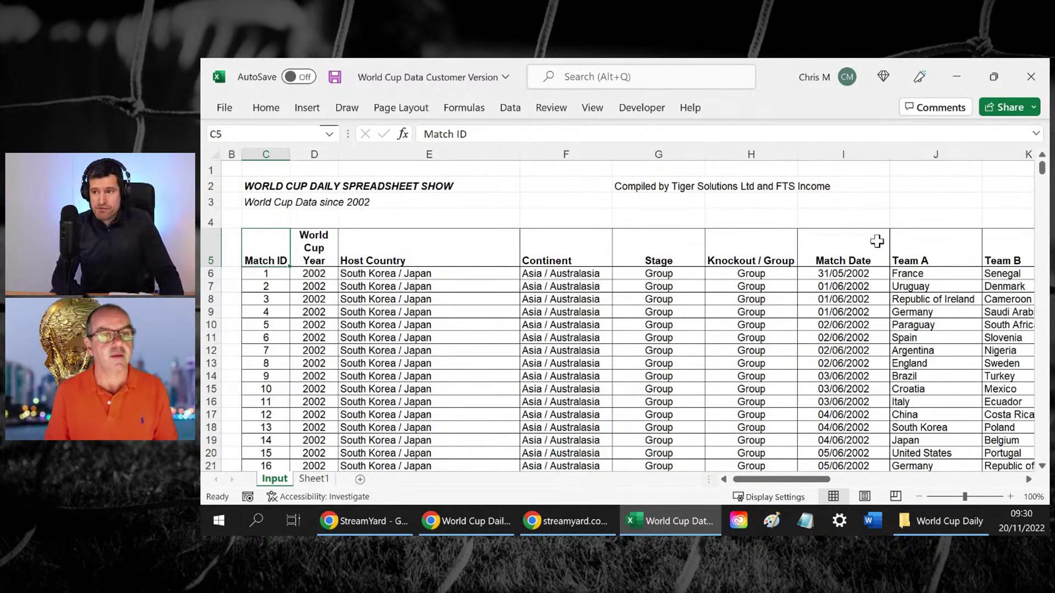
pyautogui.hotkey('ctrl', 'shift', 'Right')
pyautogui.hotkey('ctrl', 'shift', 'Down')
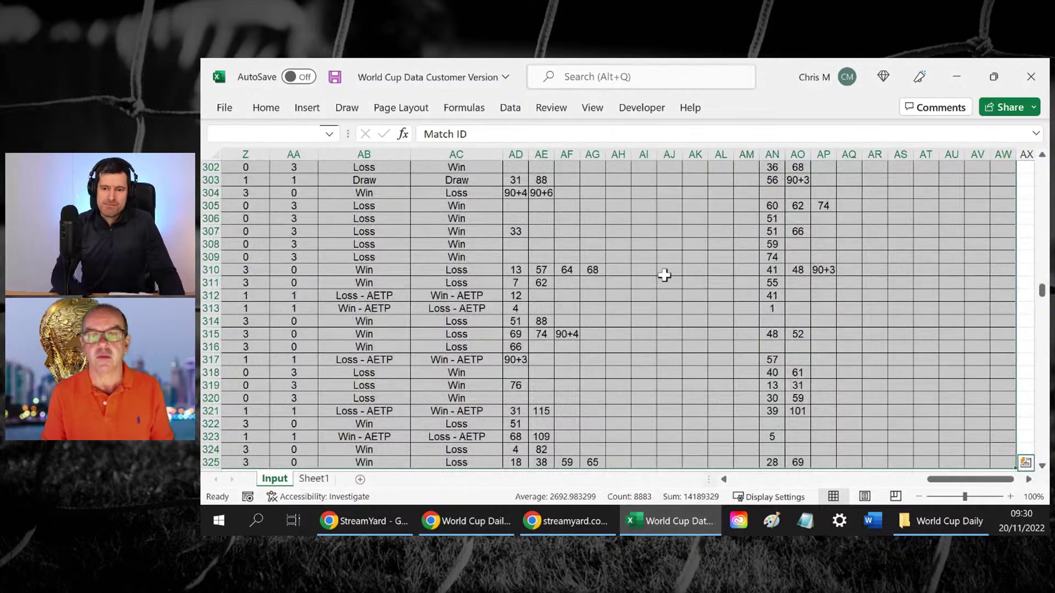
pyautogui.hscroll(-10, 523, 295)
pyautogui.scroll(20, 523, 295)
pyautogui.scroll(20, 523, 295)
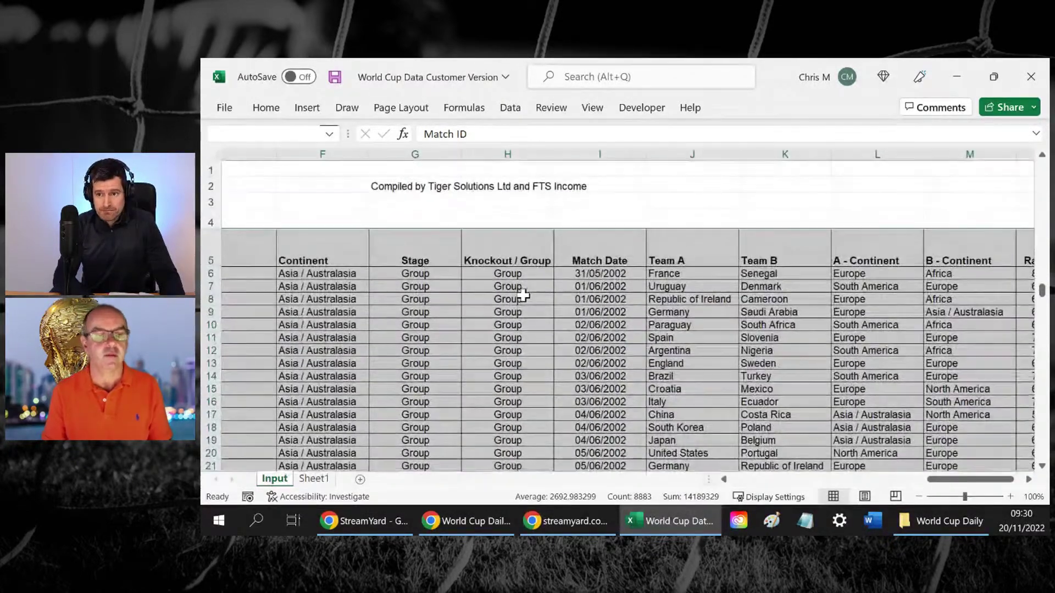
pyautogui.hscroll(-4, 523, 296)
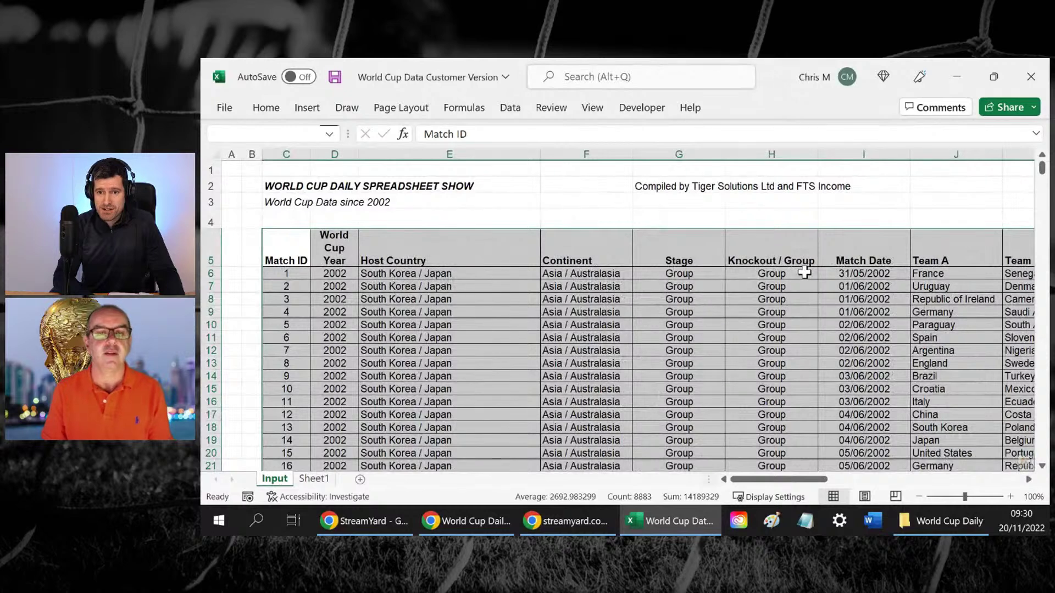
pyautogui.hscroll(4, 803, 272)
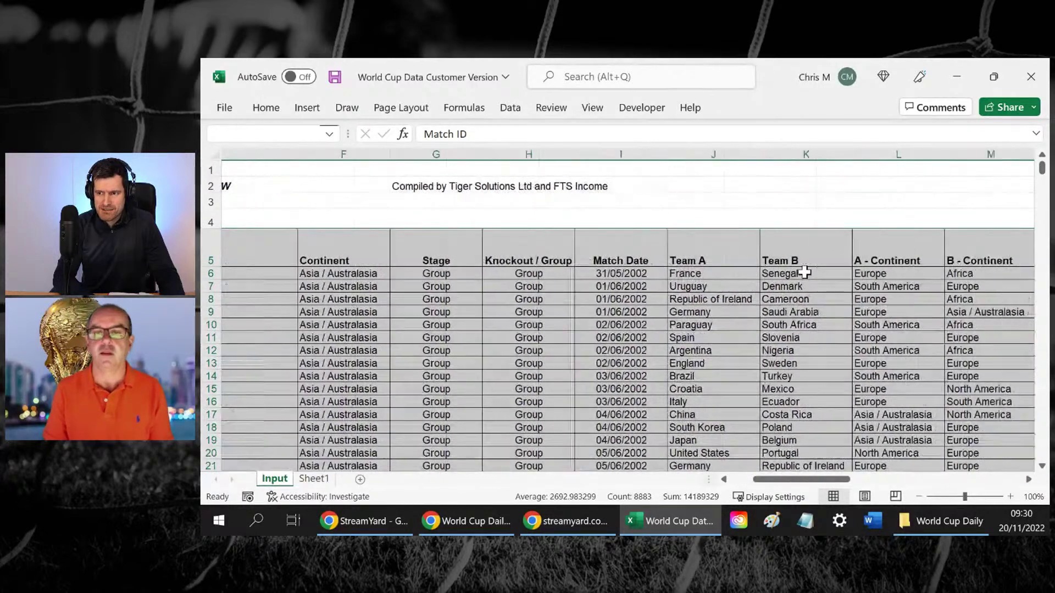
pyautogui.hscroll(1, 804, 273)
pyautogui.press('alt')
pyautogui.press('a')
pyautogui.press('t')
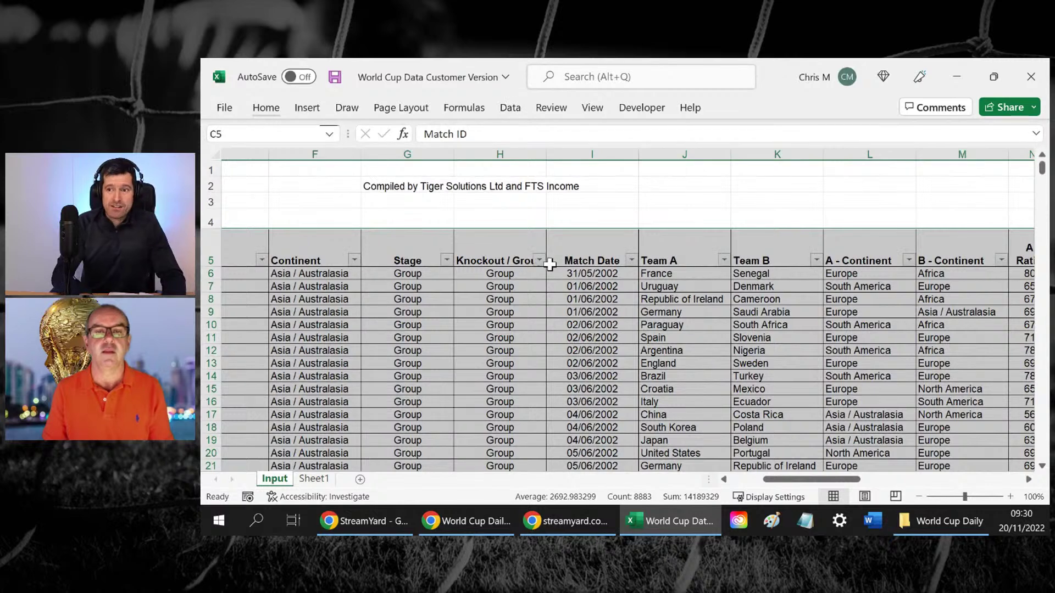
# Filter the Knockout / Group column to show only Group matches
pyautogui.hscroll(-2, 719, 344)
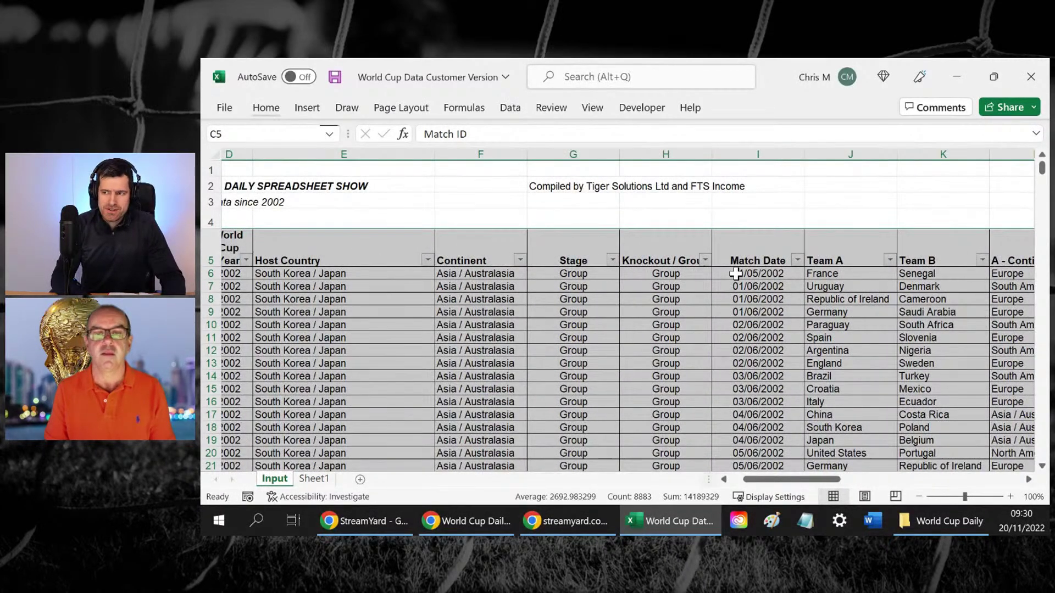
pyautogui.scroll(-2, 764, 390)
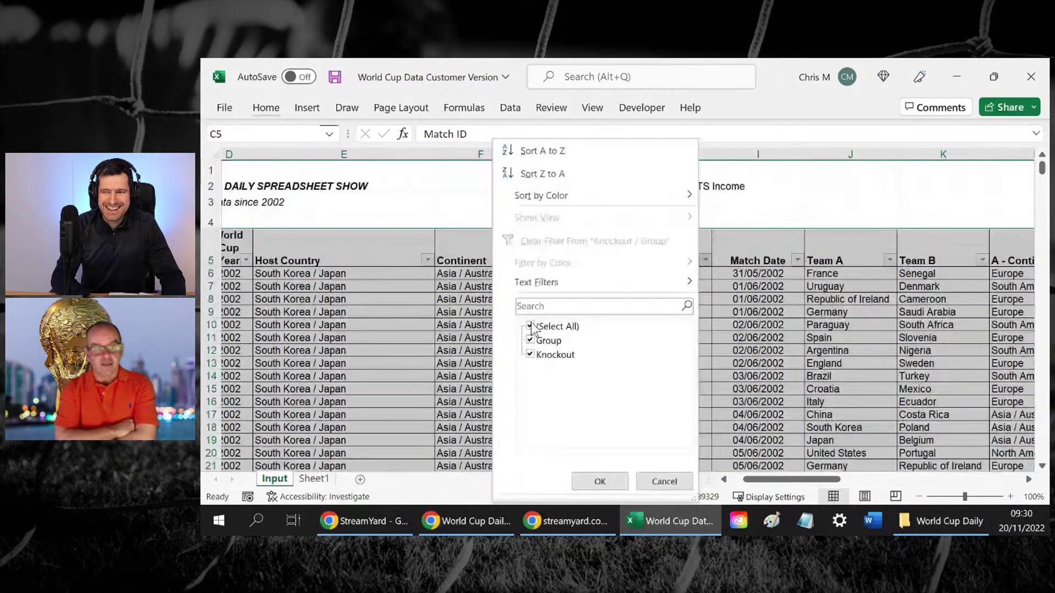
pyautogui.click(530, 327)
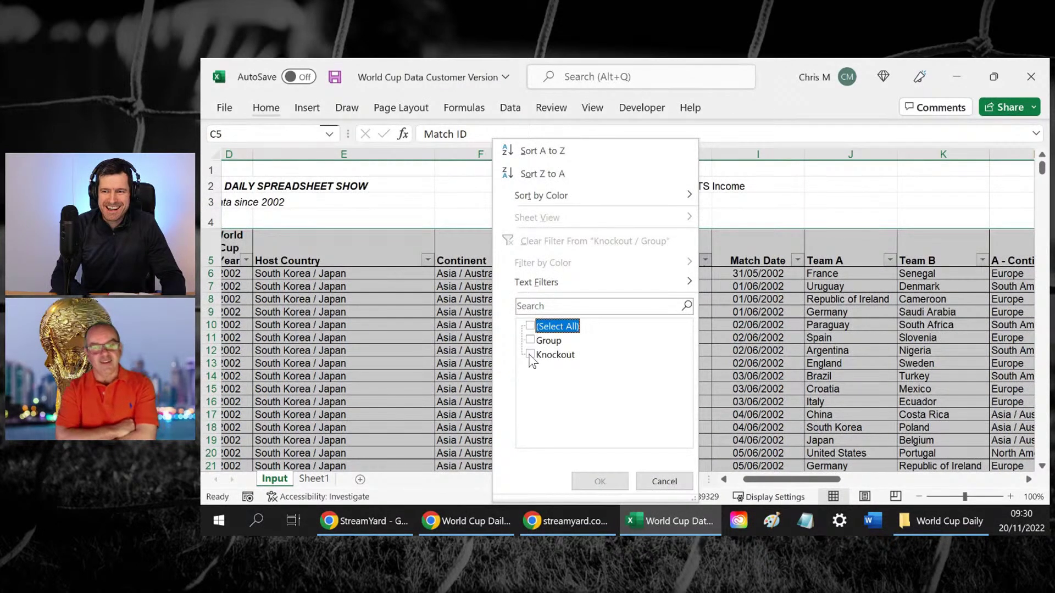
pyautogui.click(549, 341)
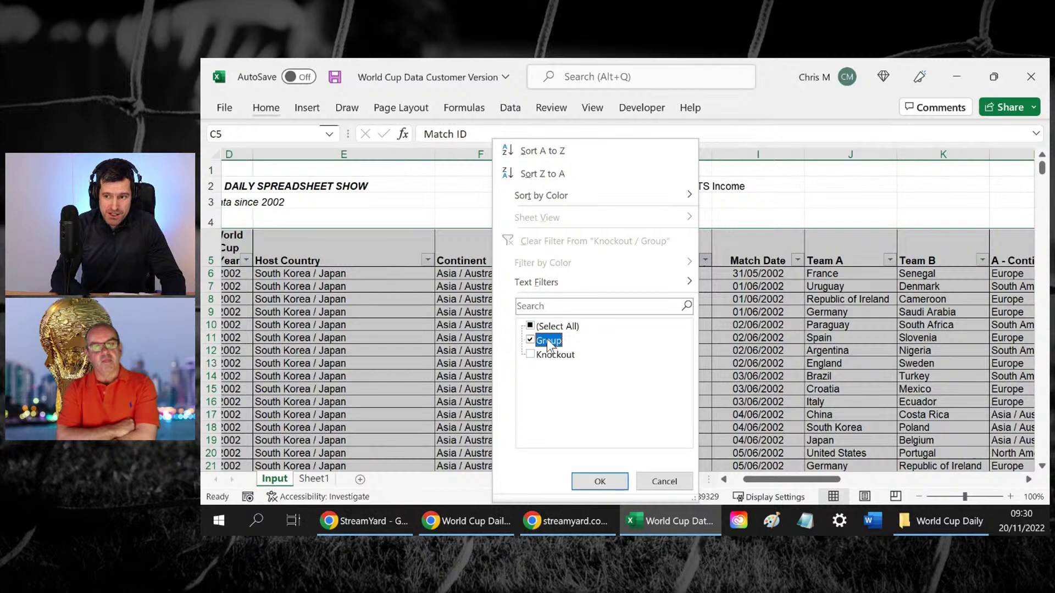
pyautogui.click(600, 482)
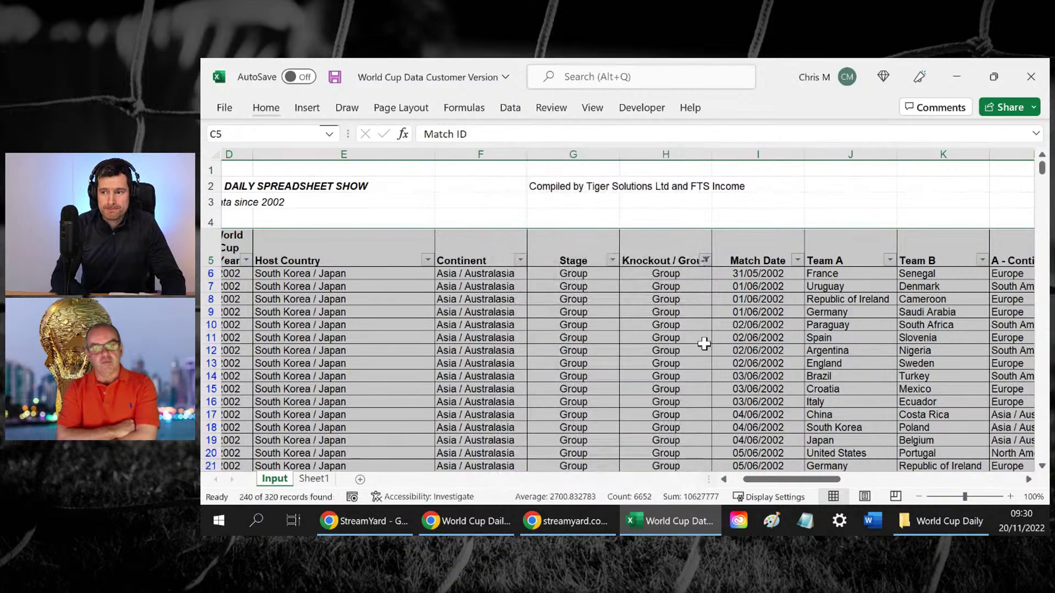
# Check the count and sum of the filtered Total Goals values from V6 downward, and return to Sheet1
pyautogui.click(648, 308)
pyautogui.press('Up')
pyautogui.press('Up')
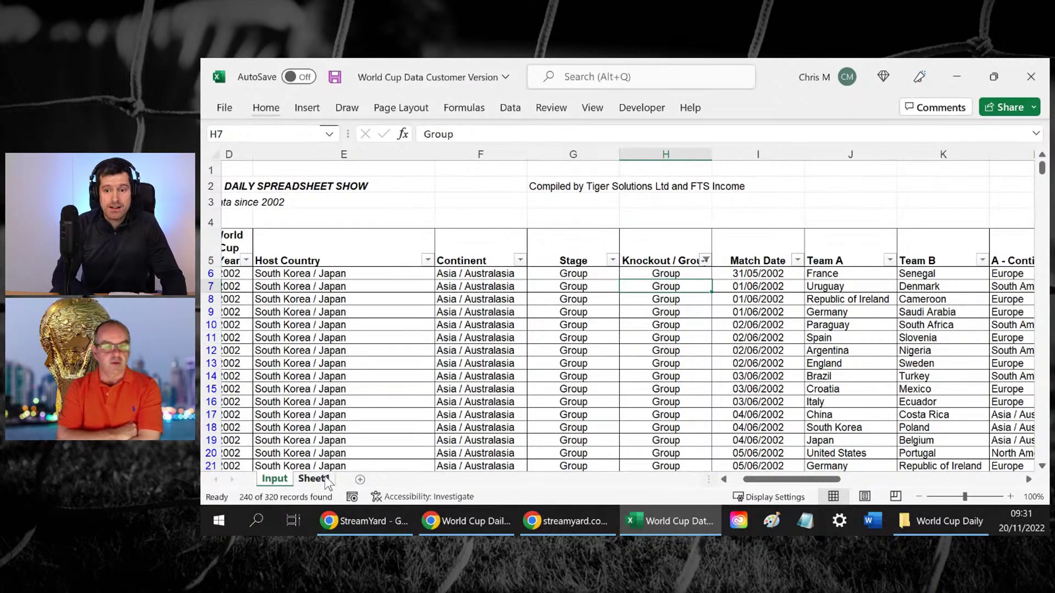
pyautogui.click(685, 274)
pyautogui.press('Right')
pyautogui.press('Right')
pyautogui.press('Right')
pyautogui.press('Right')
pyautogui.press('Right')
pyautogui.press('Right')
pyautogui.press('Right')
pyautogui.press('Right')
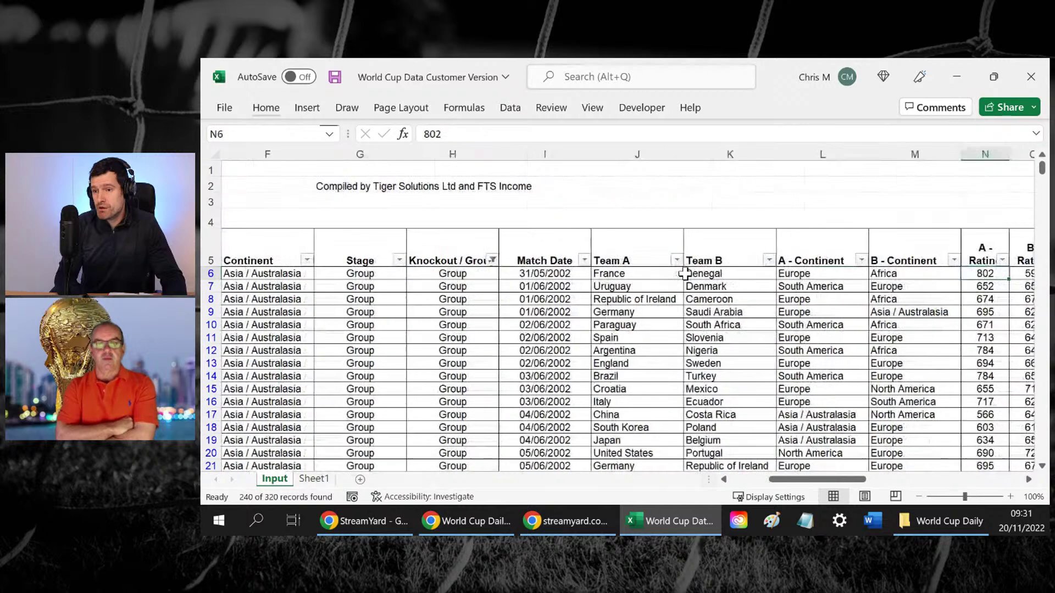
pyautogui.press('Right')
pyautogui.press('Right')
pyautogui.press('Right')
pyautogui.press('Right')
pyautogui.press('Right')
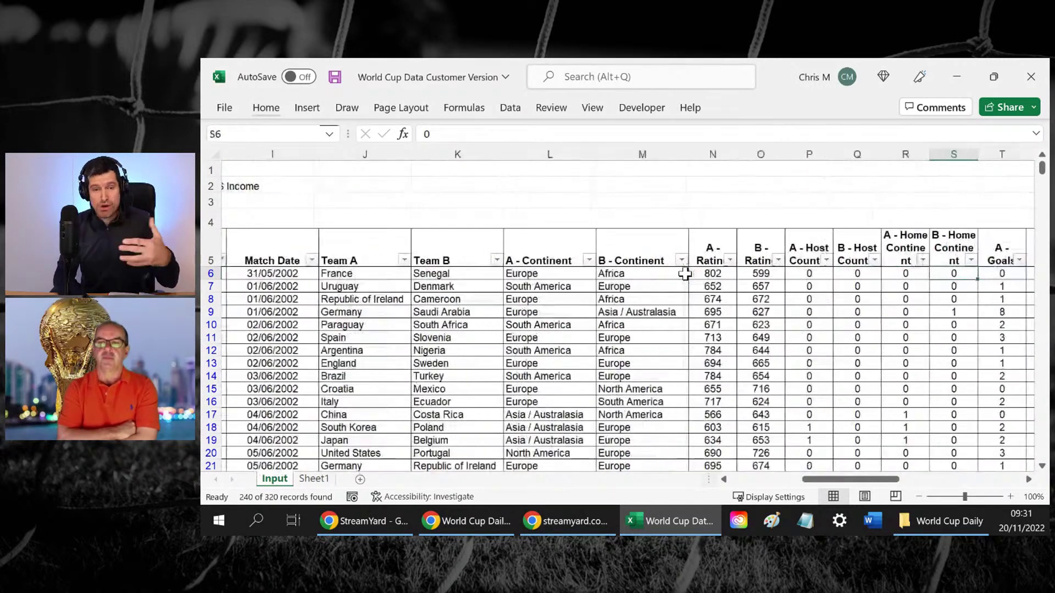
pyautogui.press('Right')
pyautogui.press('Right')
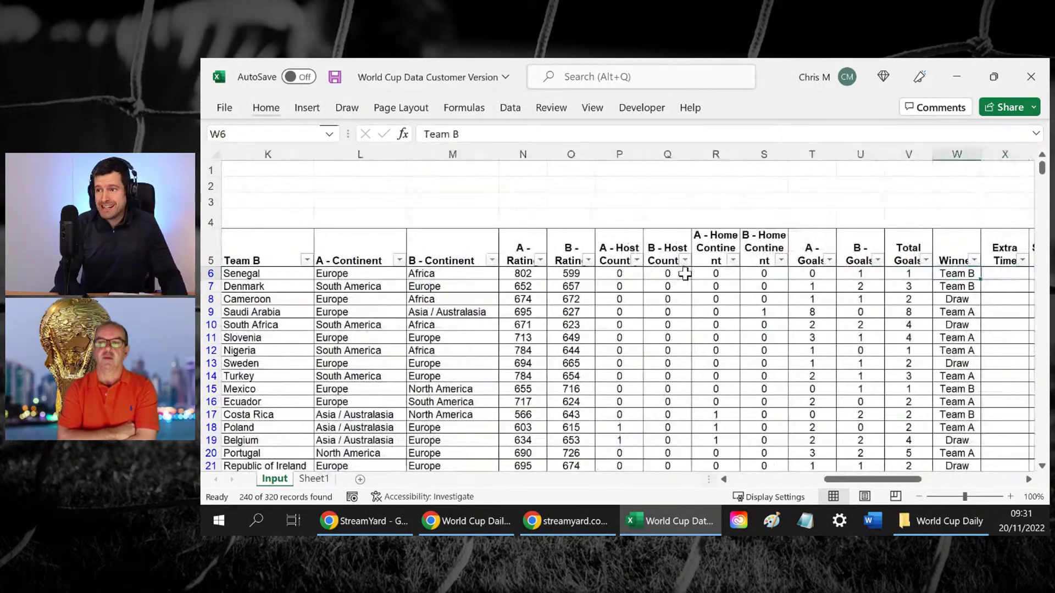
pyautogui.press('Left')
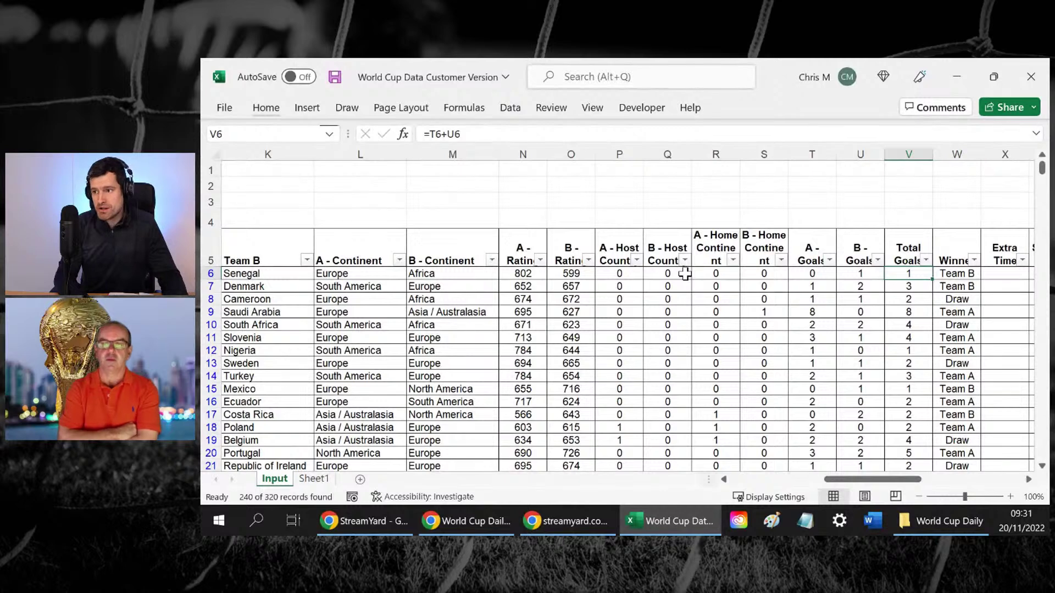
pyautogui.hotkey('ctrl', 'shift', 'Down')
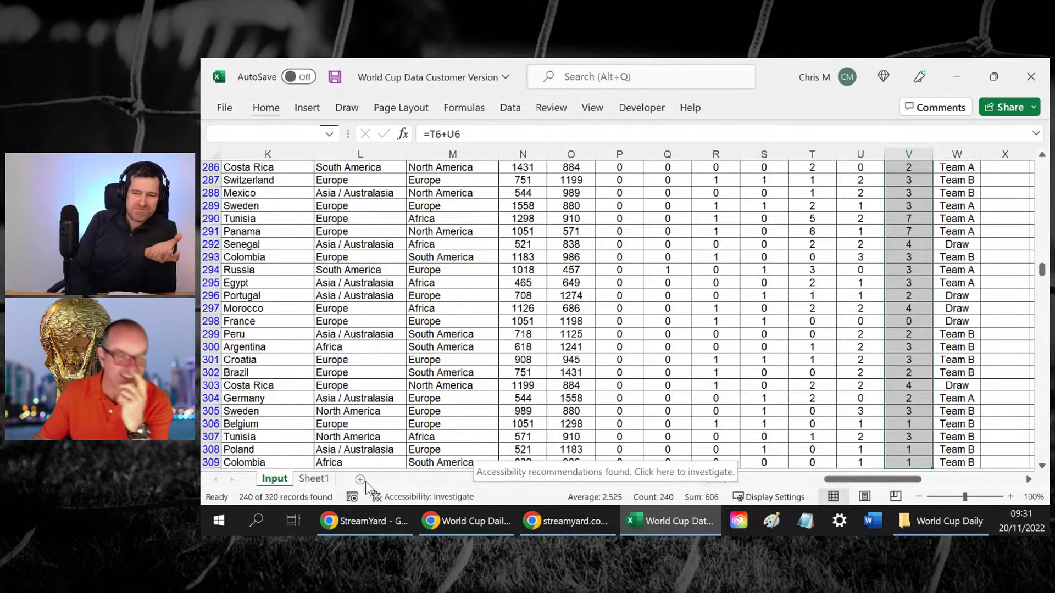
pyautogui.click(308, 481)
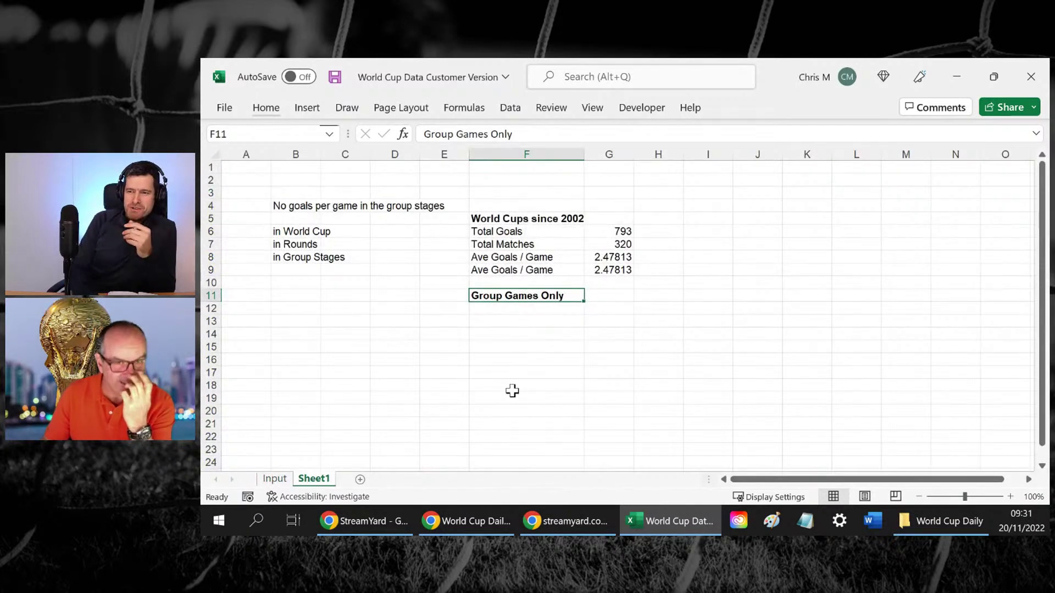
# Enter 240 in H12 and 606 in H13 below Group Games Only, and try starting a formula in H14
pyautogui.press('Down')
pyautogui.press('Right')
pyautogui.press('Right')
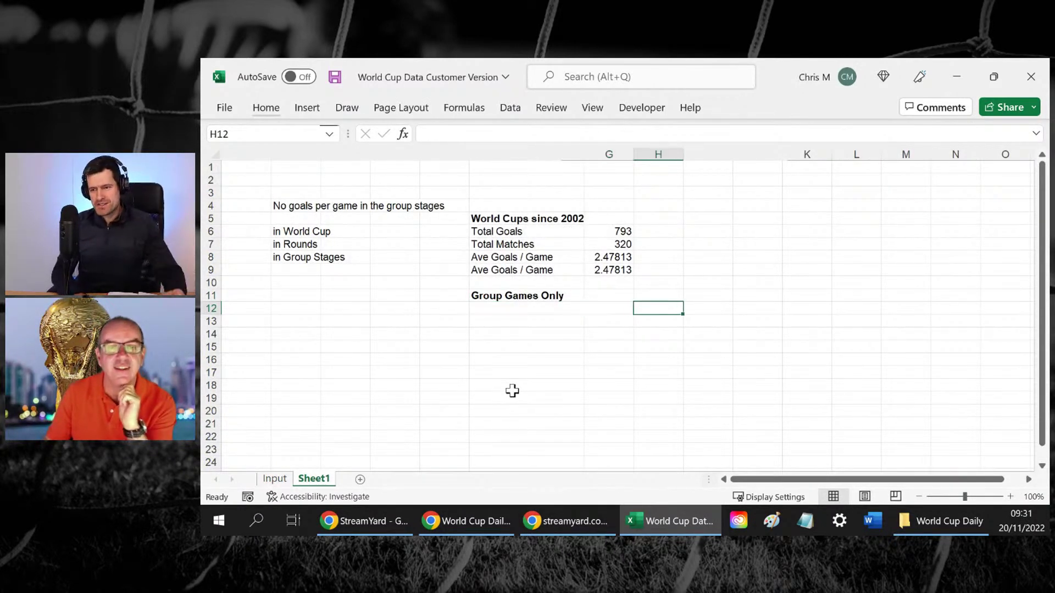
pyautogui.write('240')
pyautogui.press('Return')
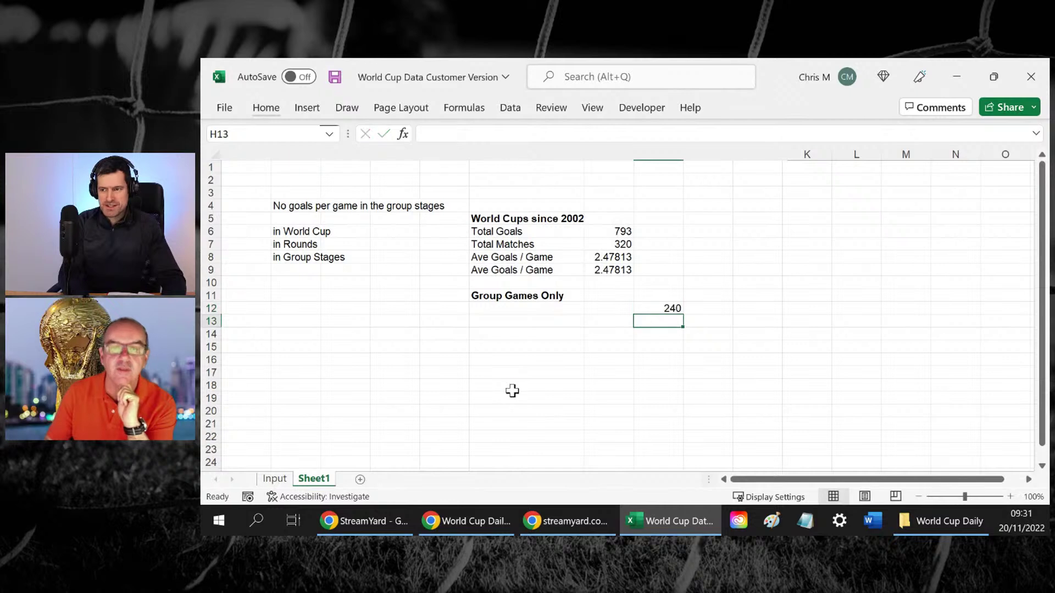
pyautogui.write('606')
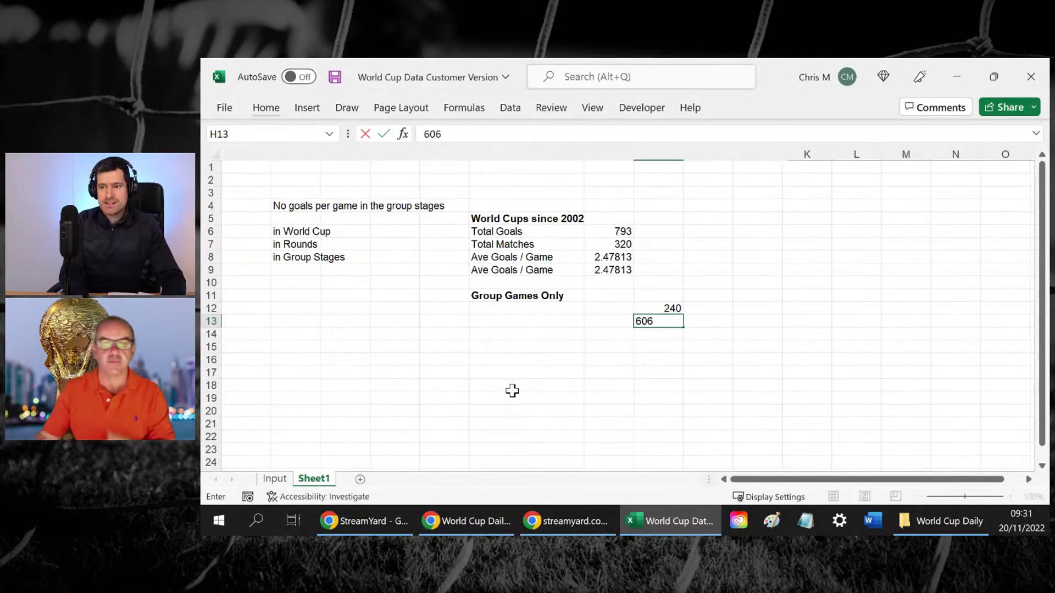
pyautogui.press('Return')
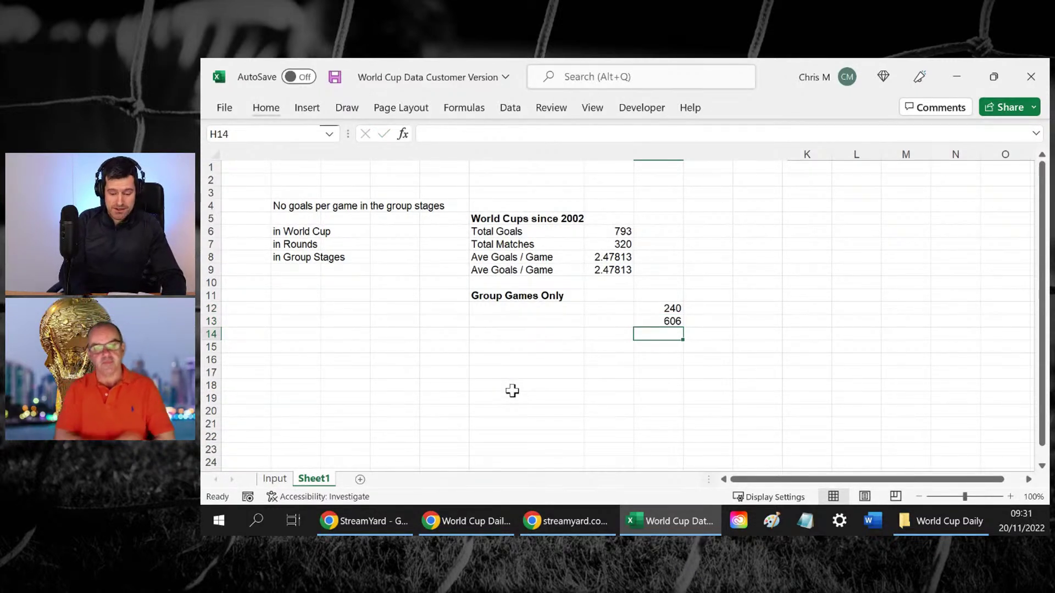
pyautogui.write('=')
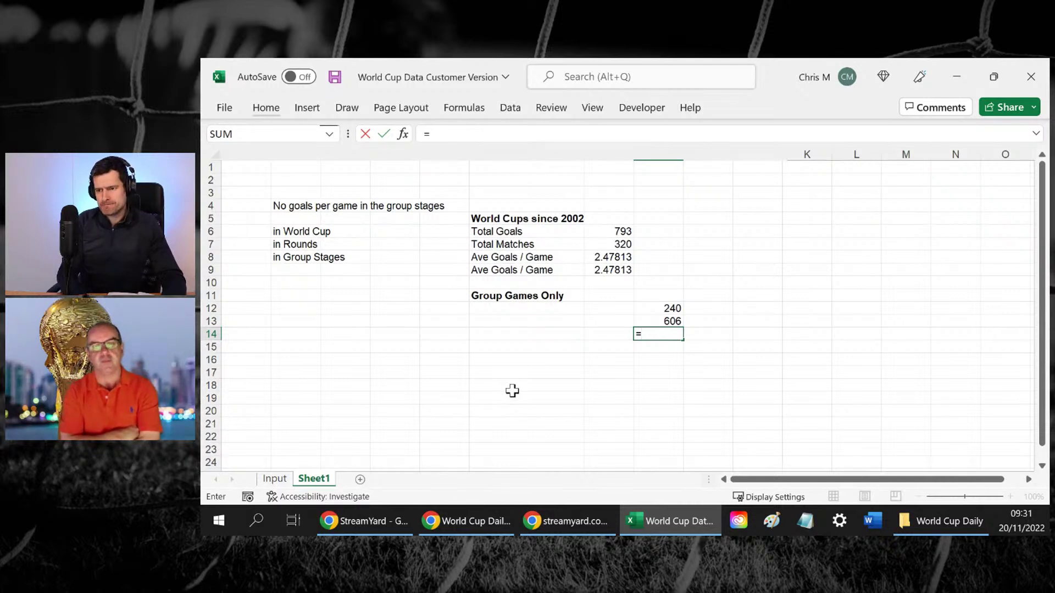
pyautogui.press('Escape')
# Swap the Group Games Only figures, entering 606 in H12 and 240 in H13
pyautogui.press('Up')
pyautogui.press('Up')
pyautogui.write('606')
pyautogui.press('Return')
pyautogui.write('240')
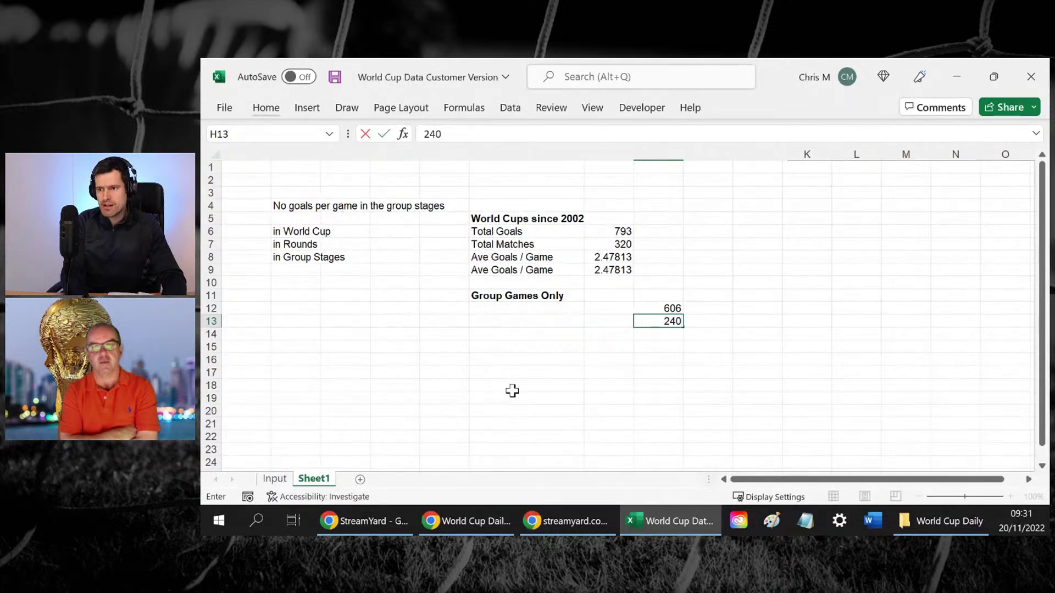
pyautogui.press('Return')
# Calculate the average goals per group game in H14 with =H12/H13
pyautogui.write('=')
pyautogui.press('Up')
pyautogui.press('Up')
pyautogui.write('/')
pyautogui.press('Up')
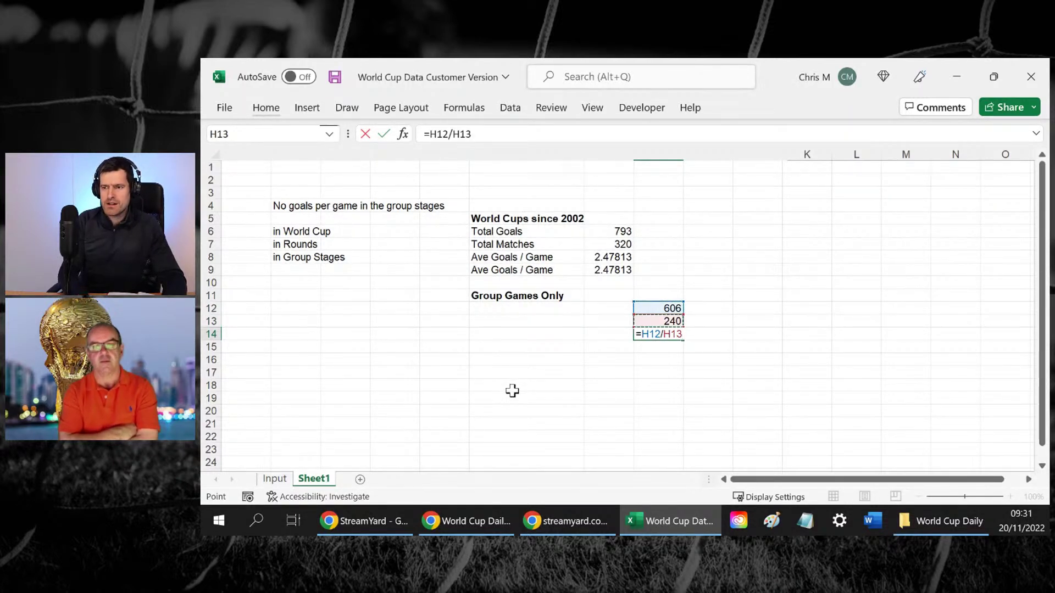
pyautogui.press('Return')
pyautogui.press('Up')
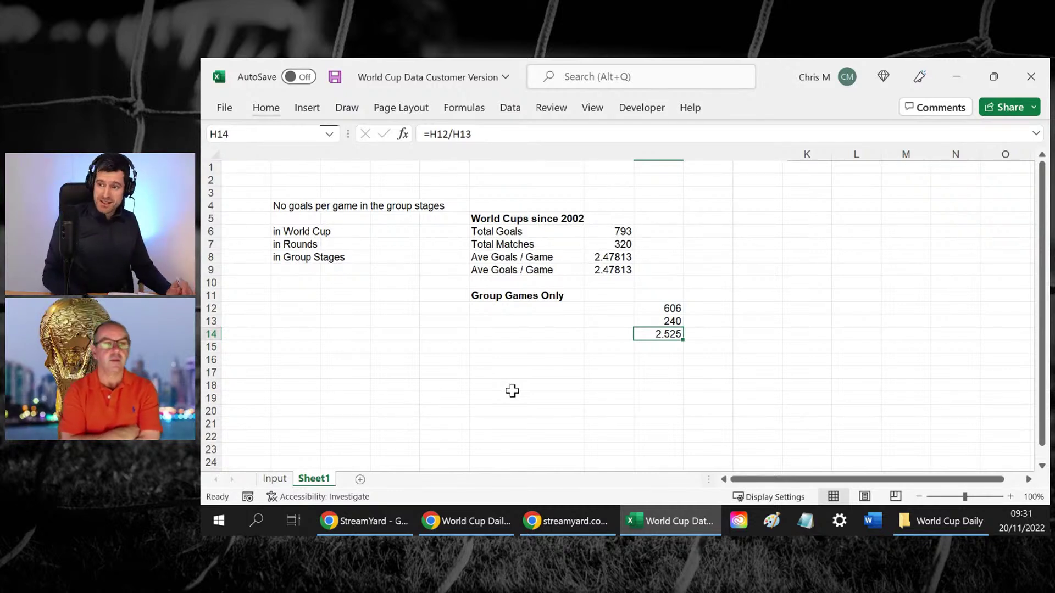
# Clear the Knockout / Group filter on the Input sheet to show all matches
pyautogui.click(271, 479)
pyautogui.click(439, 335)
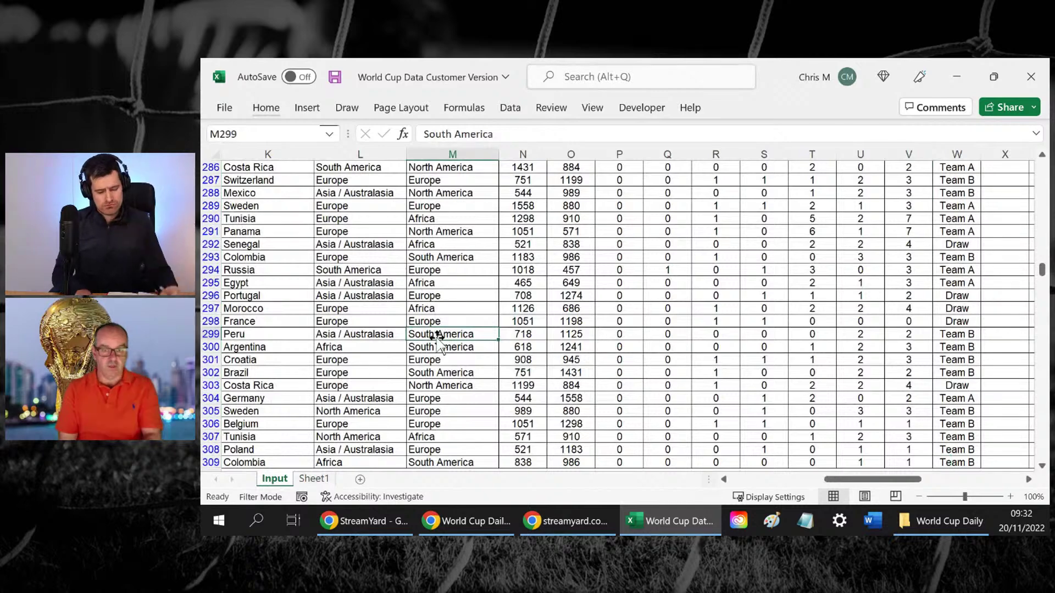
pyautogui.hotkey('ctrl', 'Up')
pyautogui.press('Down')
pyautogui.press('Down')
pyautogui.press('Down')
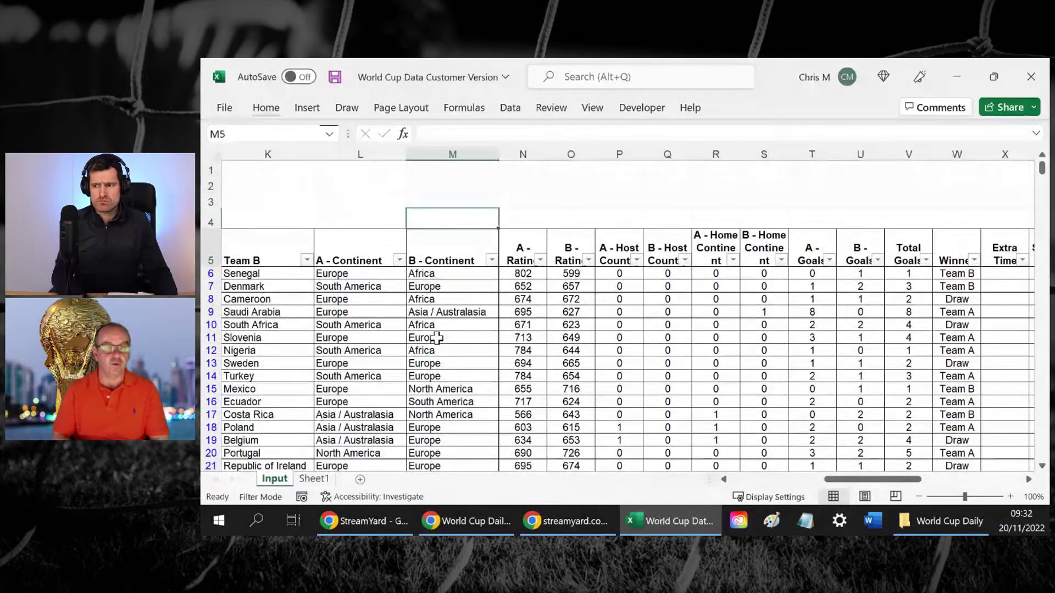
pyautogui.press('Right')
pyautogui.press('Right')
pyautogui.press('Right')
pyautogui.press('Right')
pyautogui.press('Right')
pyautogui.press('Left')
pyautogui.press('Left')
pyautogui.press('Left')
pyautogui.press('Left')
pyautogui.press('Left')
pyautogui.press('Left')
pyautogui.press('Left')
pyautogui.press('Left')
pyautogui.press('Left')
pyautogui.press('Left')
pyautogui.press('Left')
pyautogui.press('Left')
pyautogui.press('Left')
pyautogui.press('Left')
pyautogui.press('Left')
pyautogui.press('Left')
pyautogui.press('Left')
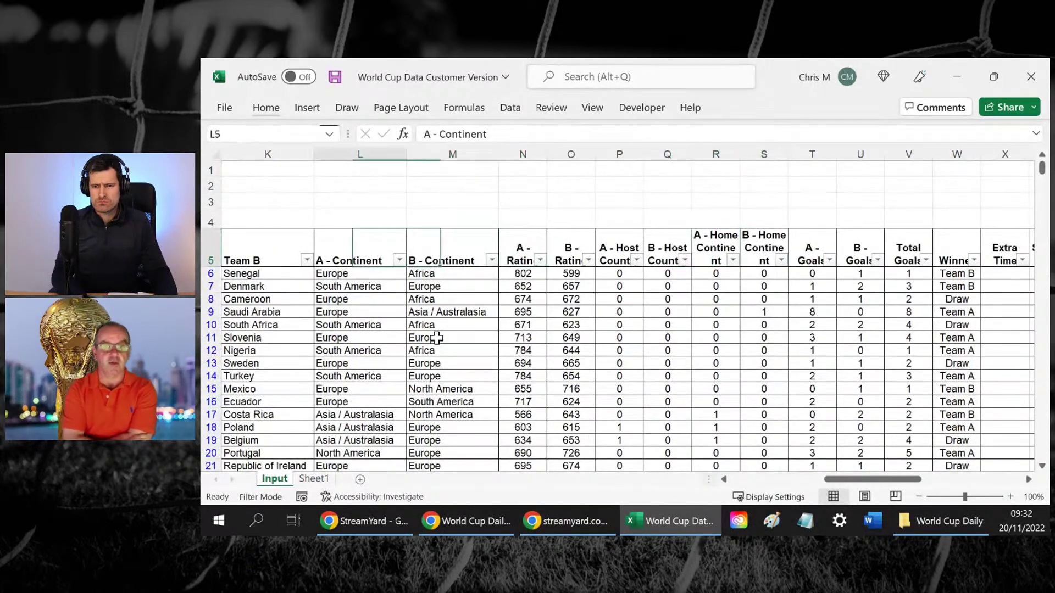
pyautogui.press('Right')
pyautogui.press('Right')
pyautogui.press('Right')
pyautogui.press('Right')
pyautogui.press('Right')
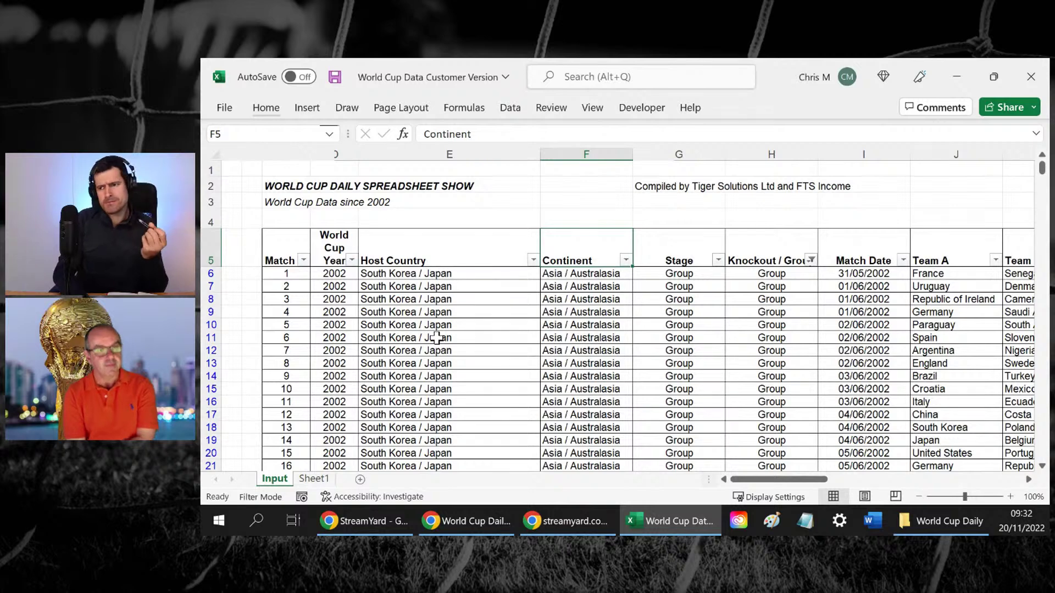
pyautogui.press('Right')
pyautogui.press('Right')
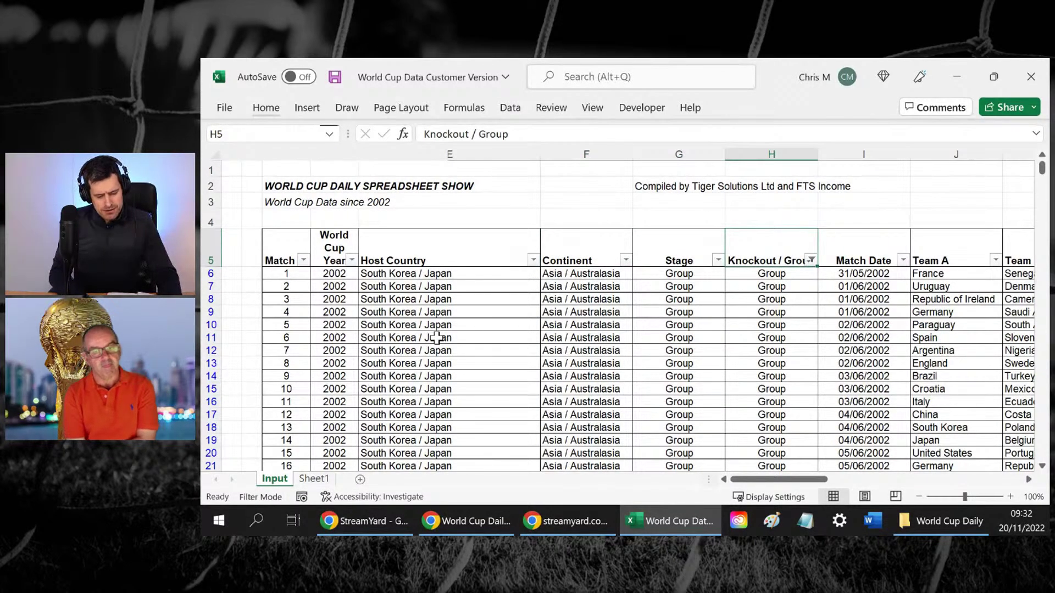
pyautogui.press('alt')
pyautogui.press('a')
pyautogui.press('c')
pyautogui.press('Right')
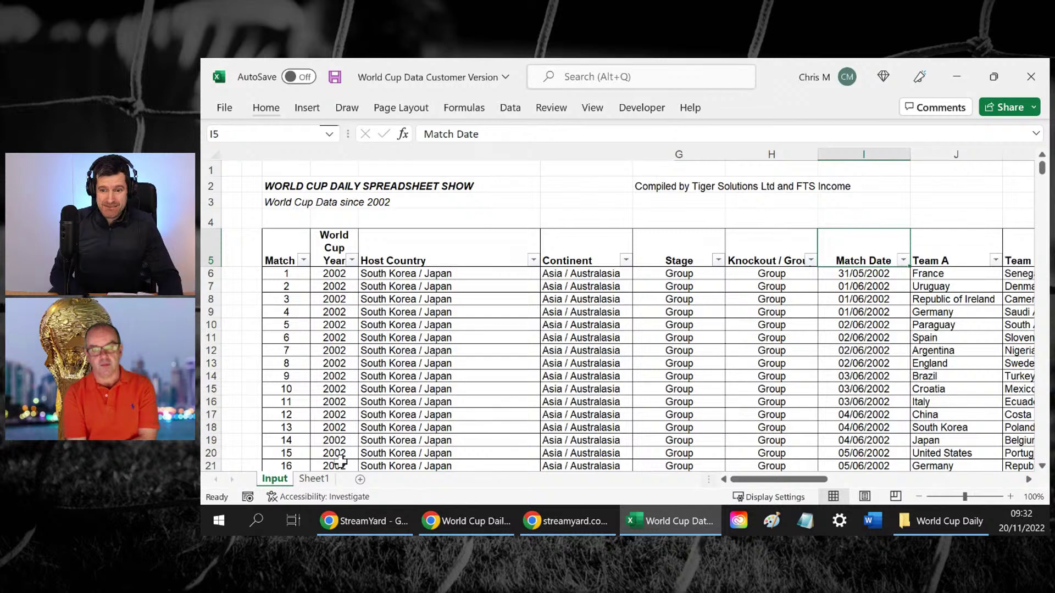
# Return to Sheet1 and label F12 Total Group Games under the Group Games Only heading
pyautogui.click(312, 481)
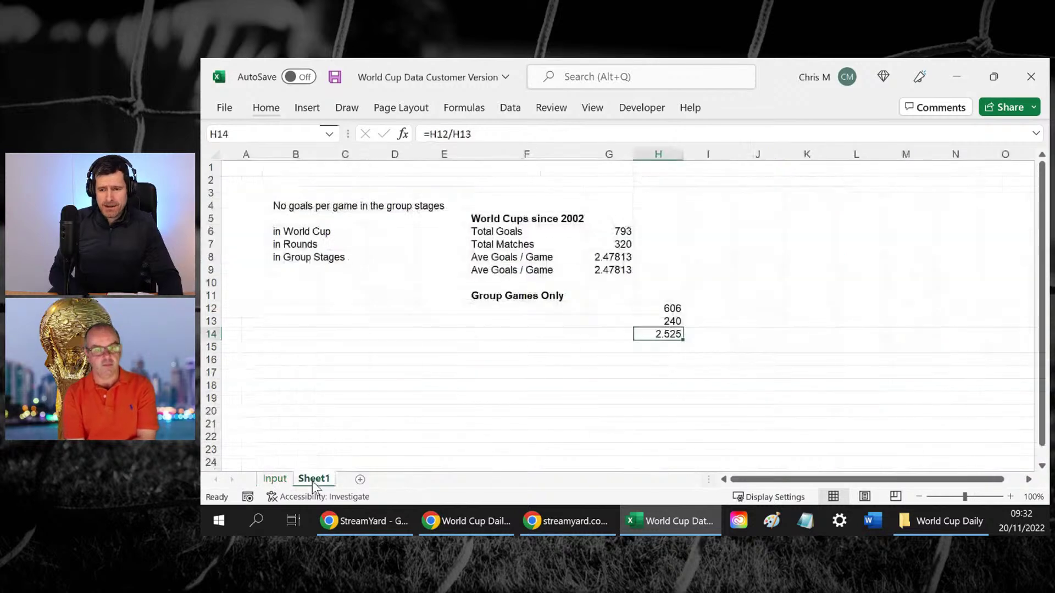
pyautogui.click(488, 306)
pyautogui.write('T')
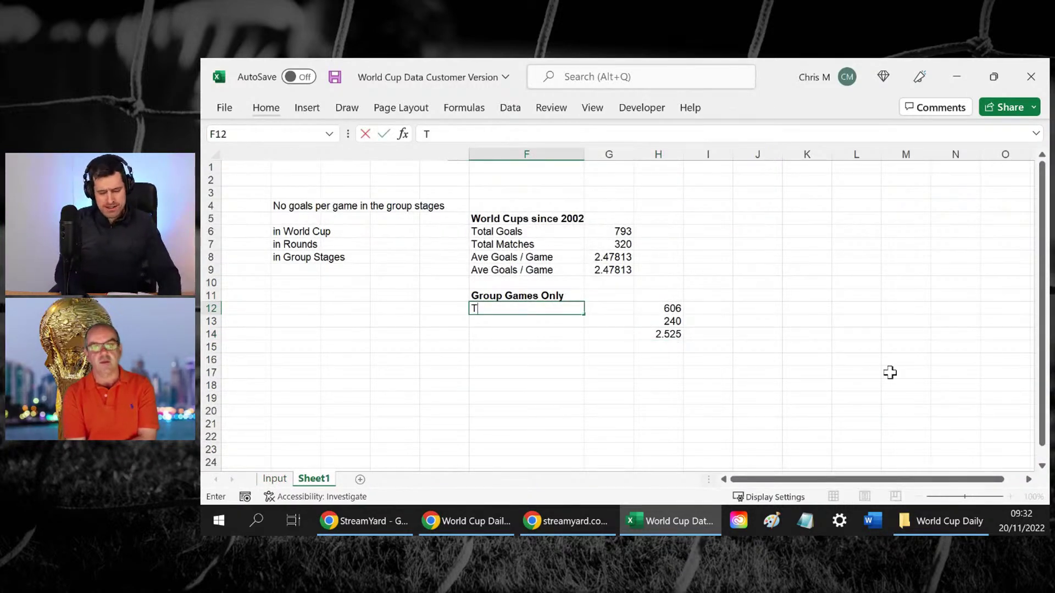
pyautogui.write('otal Grop')
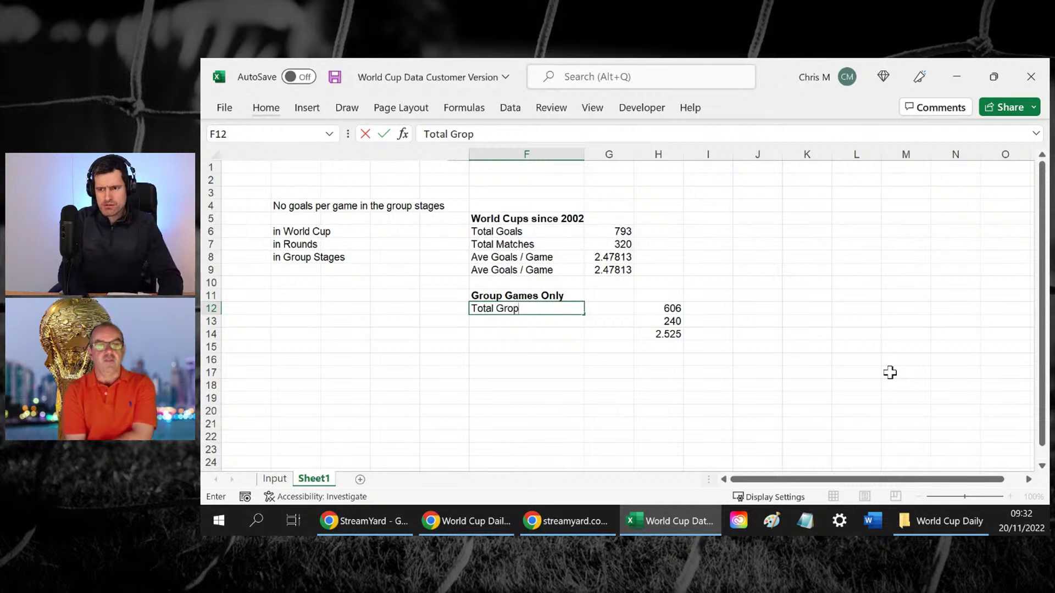
pyautogui.press('BackSpace')
pyautogui.write('up Games')
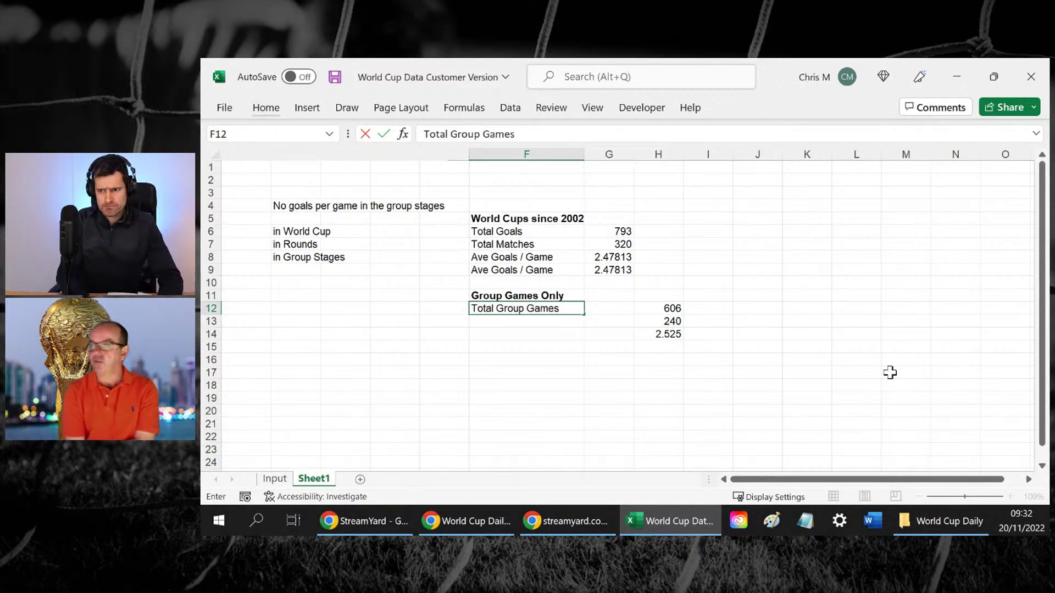
pyautogui.press('Return')
# Start a COUNTIF formula in G12 using the Knockout / Group values on the Input sheet, H6:H325, as its range
pyautogui.press('Up')
pyautogui.press('Right')
pyautogui.write('=countif')
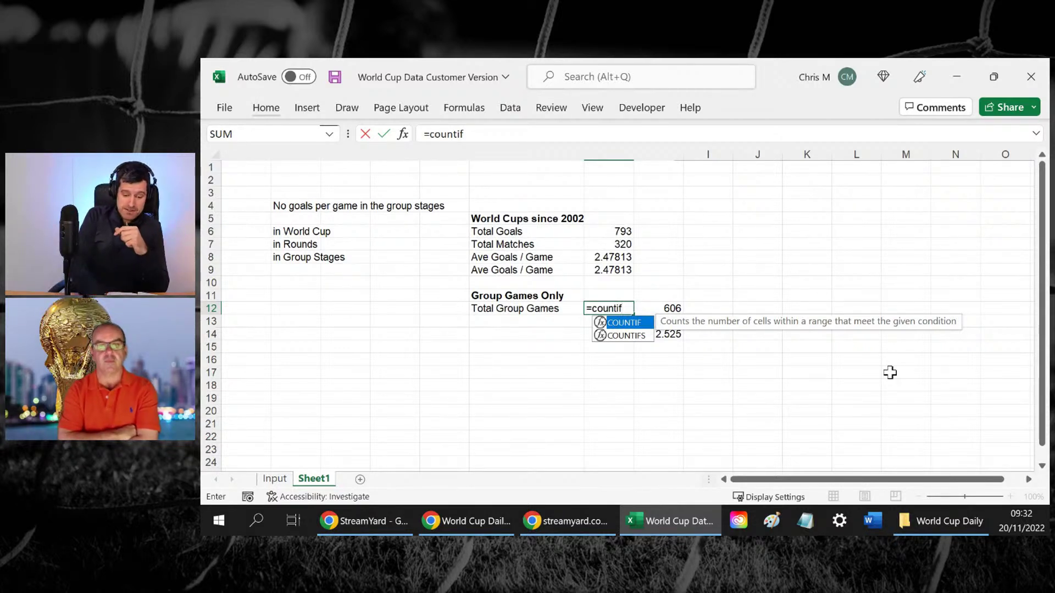
pyautogui.write('(')
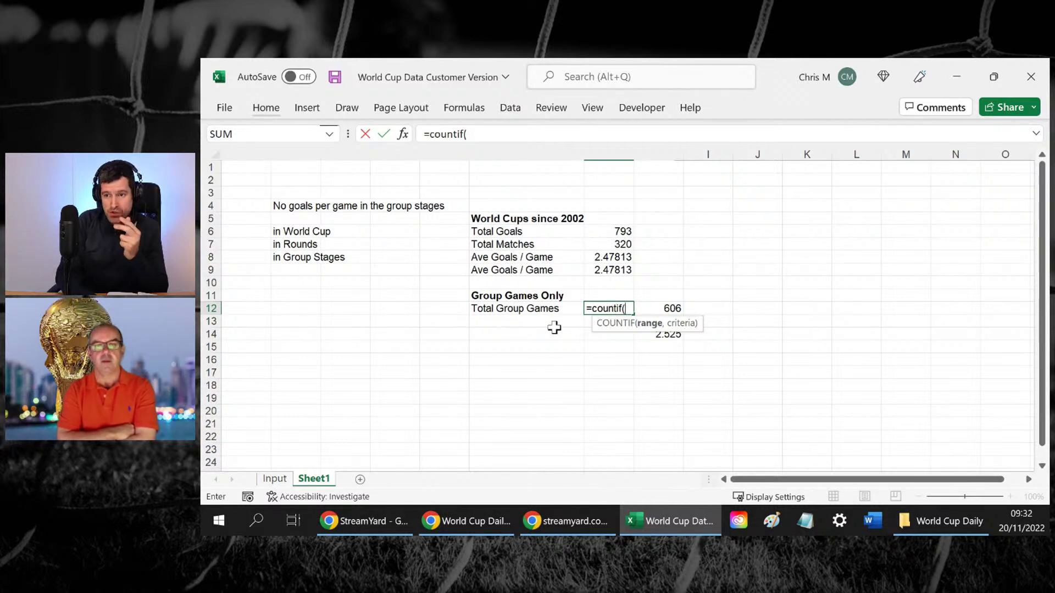
pyautogui.click(282, 478)
pyautogui.click(681, 234)
pyautogui.press('Right')
pyautogui.press('Down')
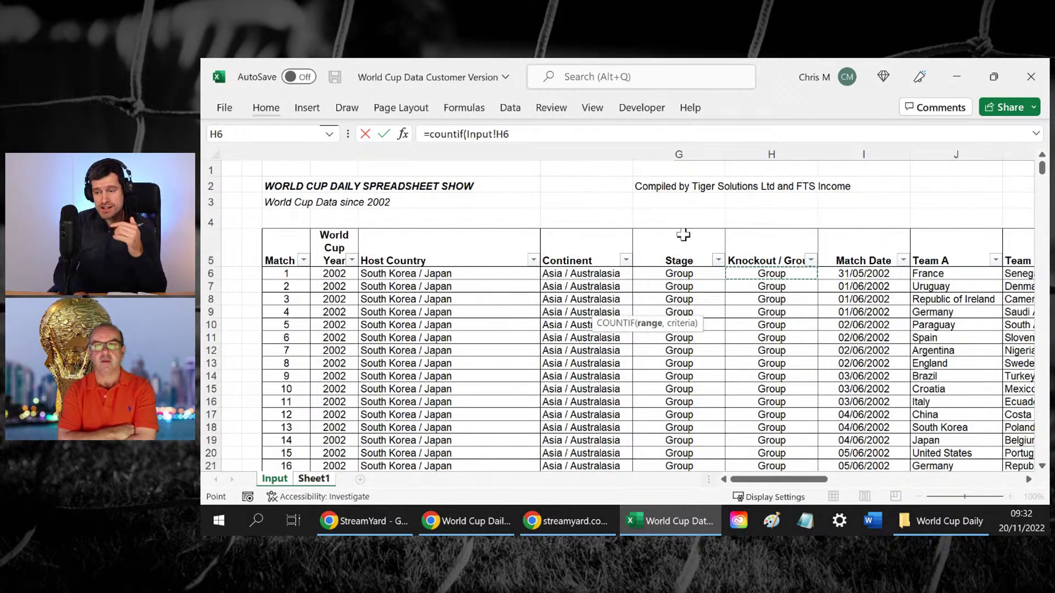
pyautogui.hotkey('ctrl', 'shift', 'Down')
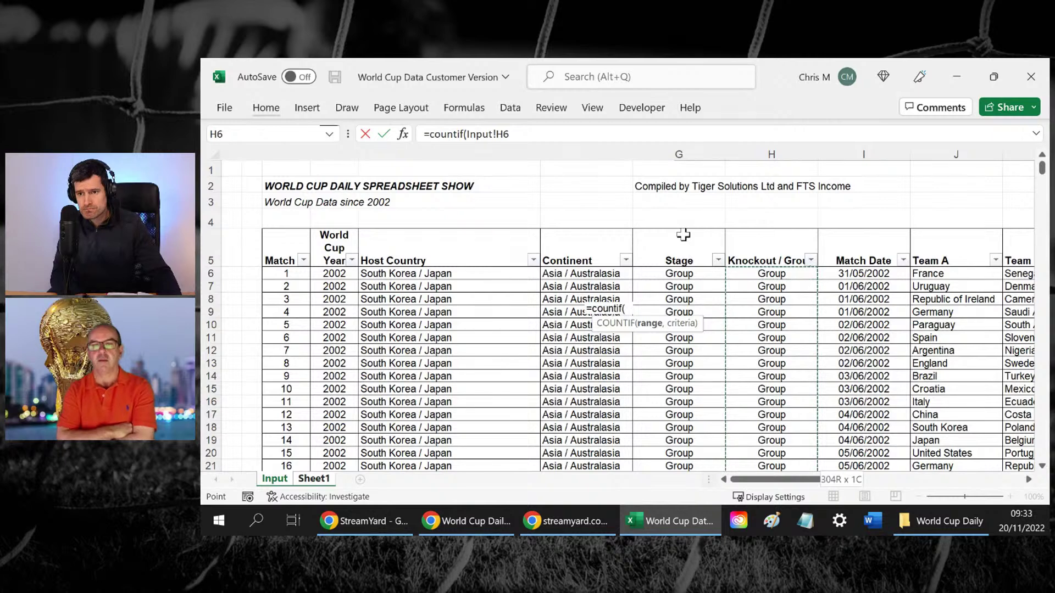
# Make the COUNTIF range absolute as Input!$H$6:$H$325
pyautogui.click(504, 134)
pyautogui.press('F4')
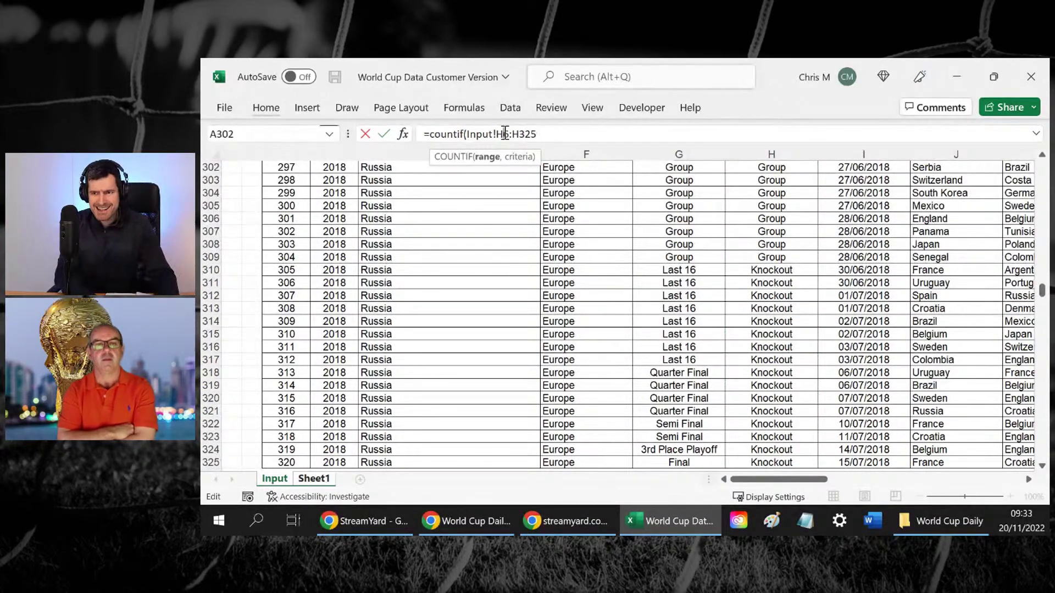
pyautogui.click(531, 133)
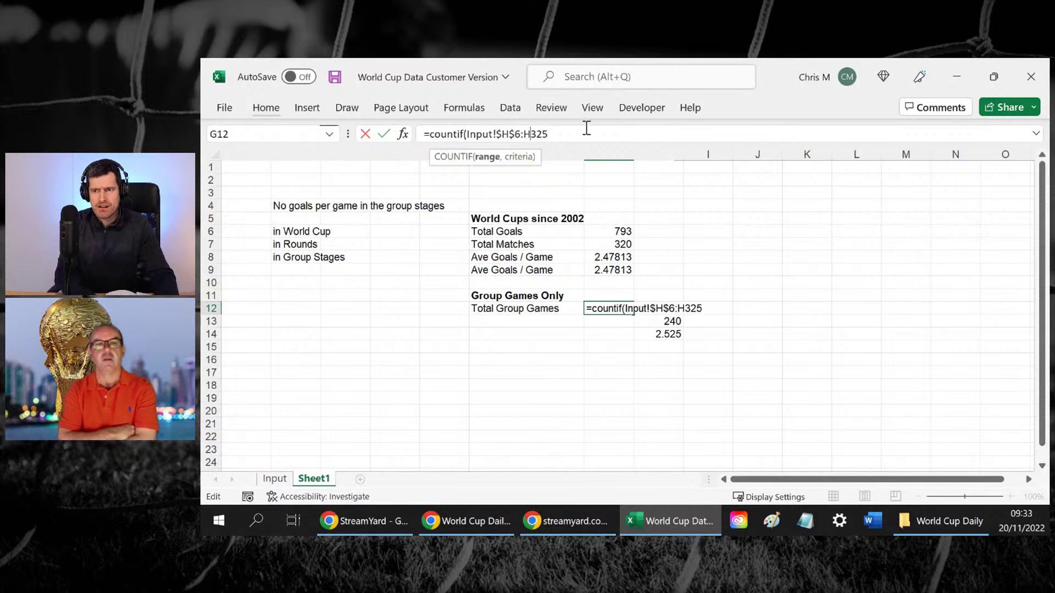
pyautogui.press('F4')
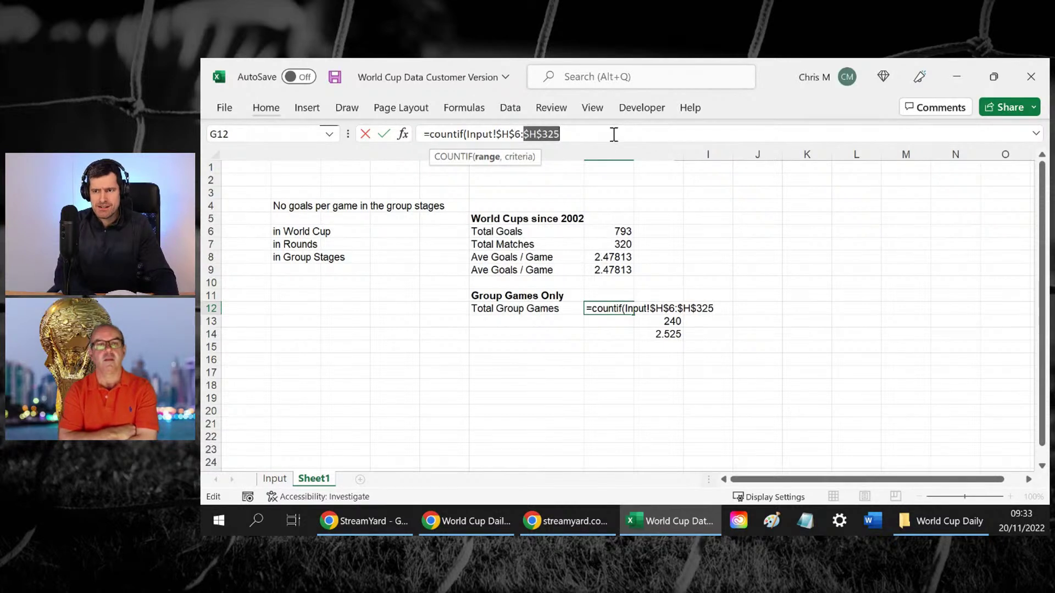
pyautogui.click(612, 133)
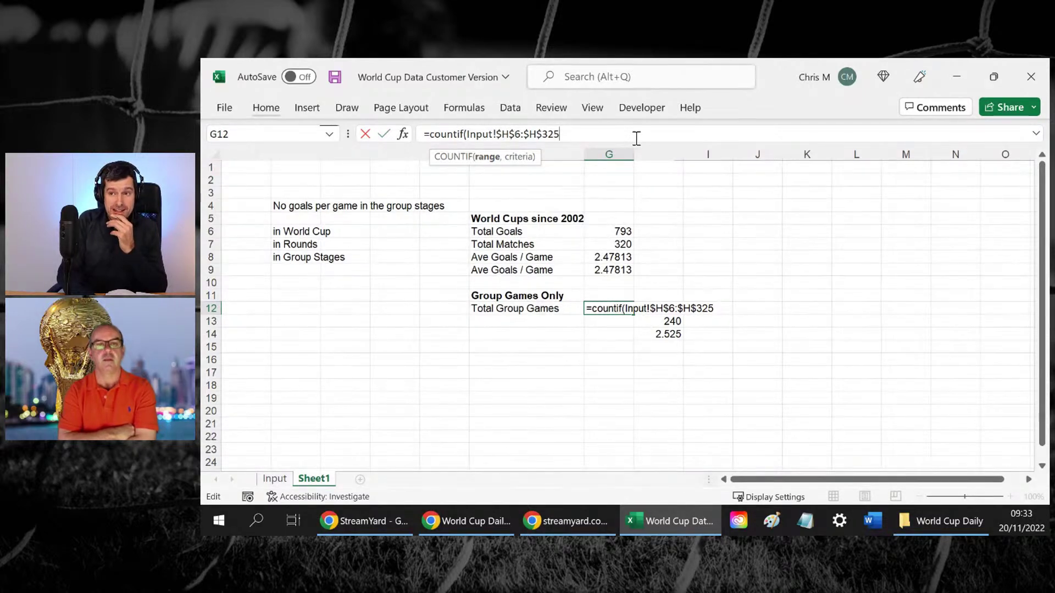
# Complete the COUNTIF formula in G12 with "Group" as the criterion
pyautogui.write(',')
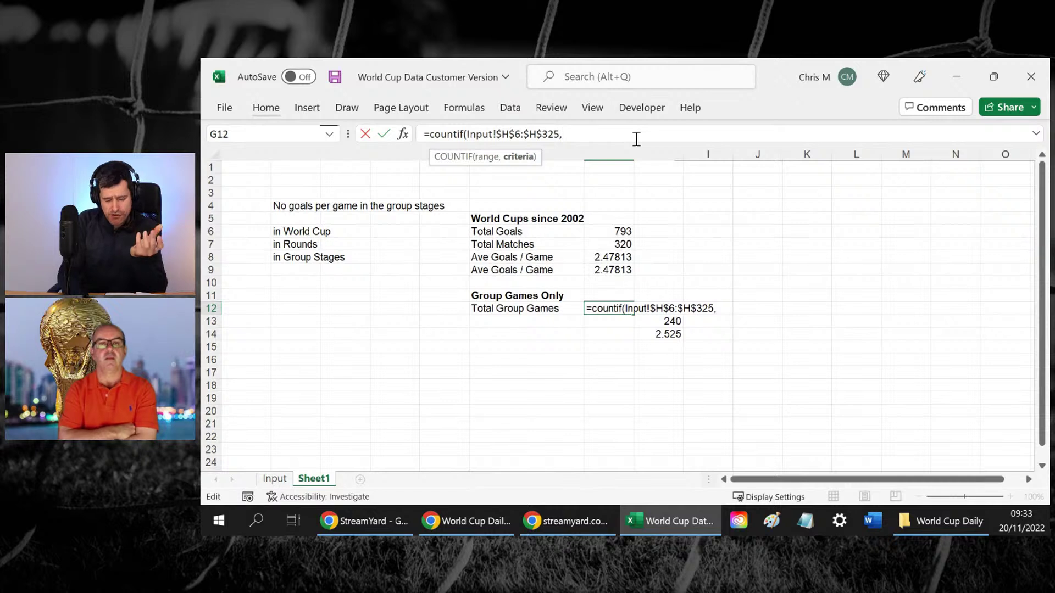
pyautogui.write('"G')
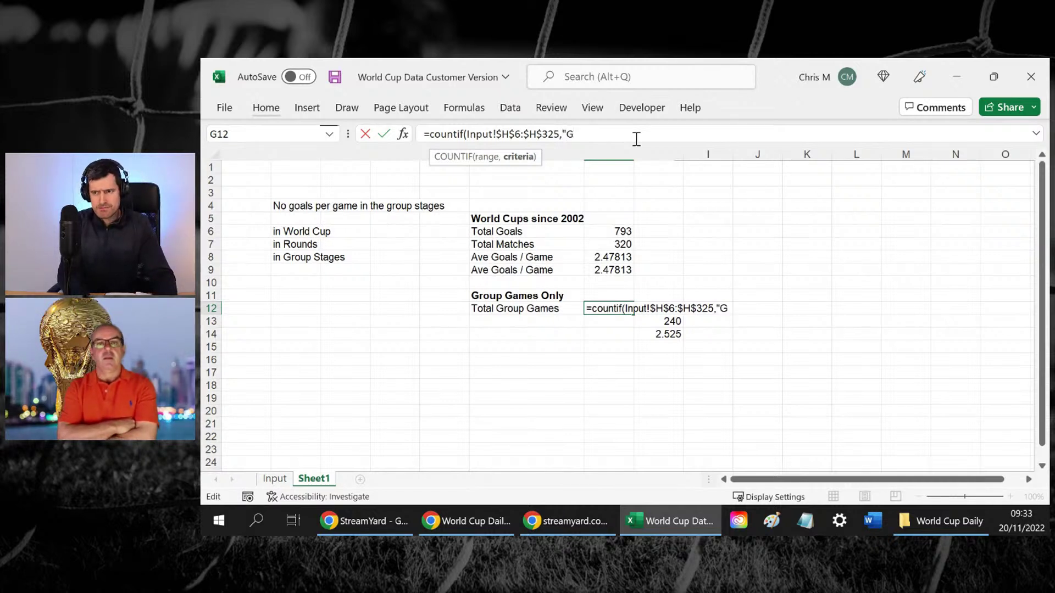
pyautogui.write('roup"')
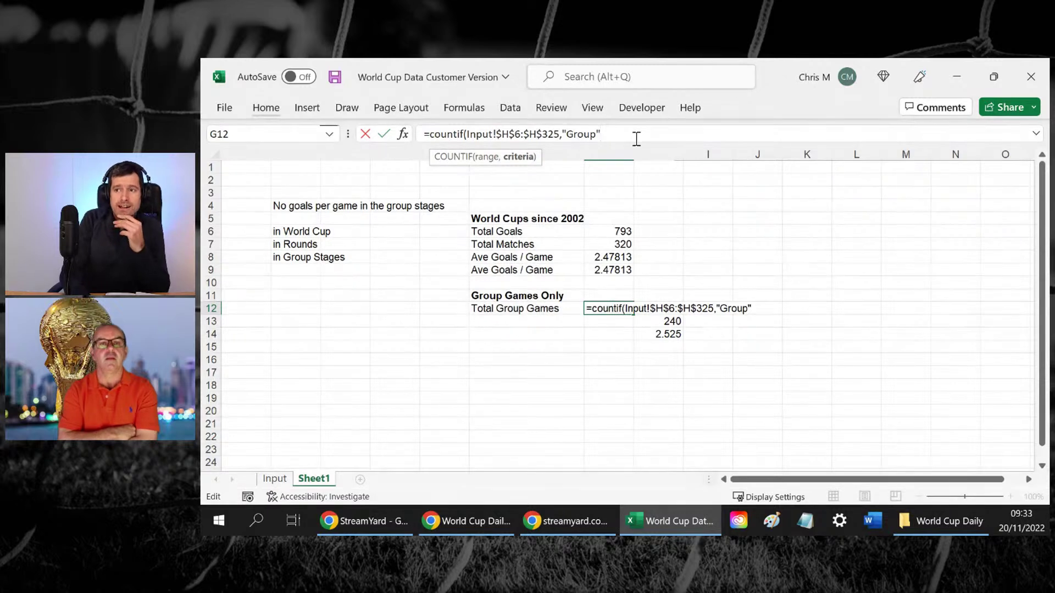
pyautogui.write(')')
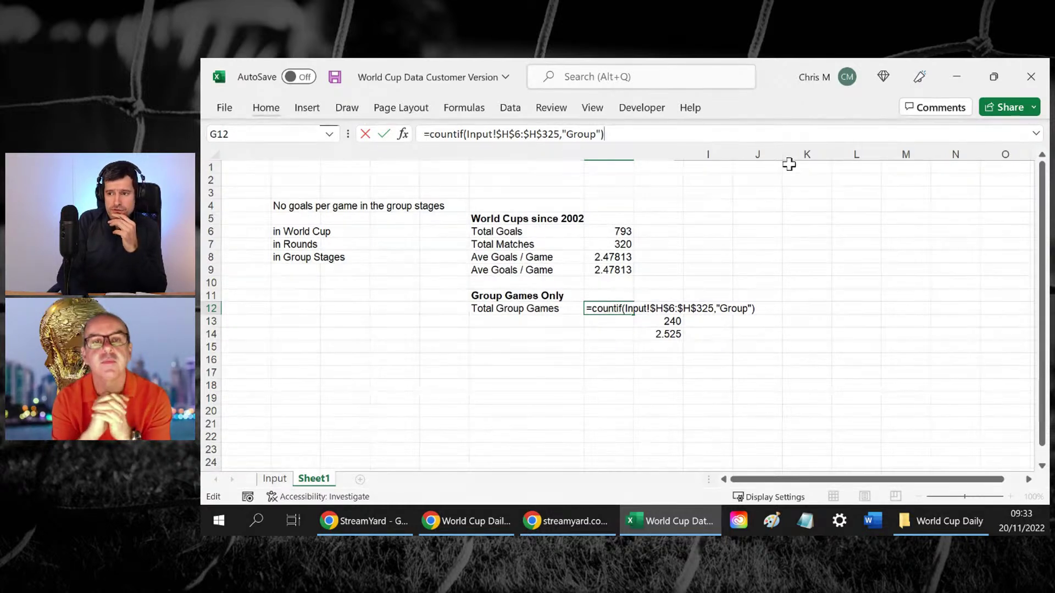
pyautogui.press('Return')
pyautogui.press('Up')
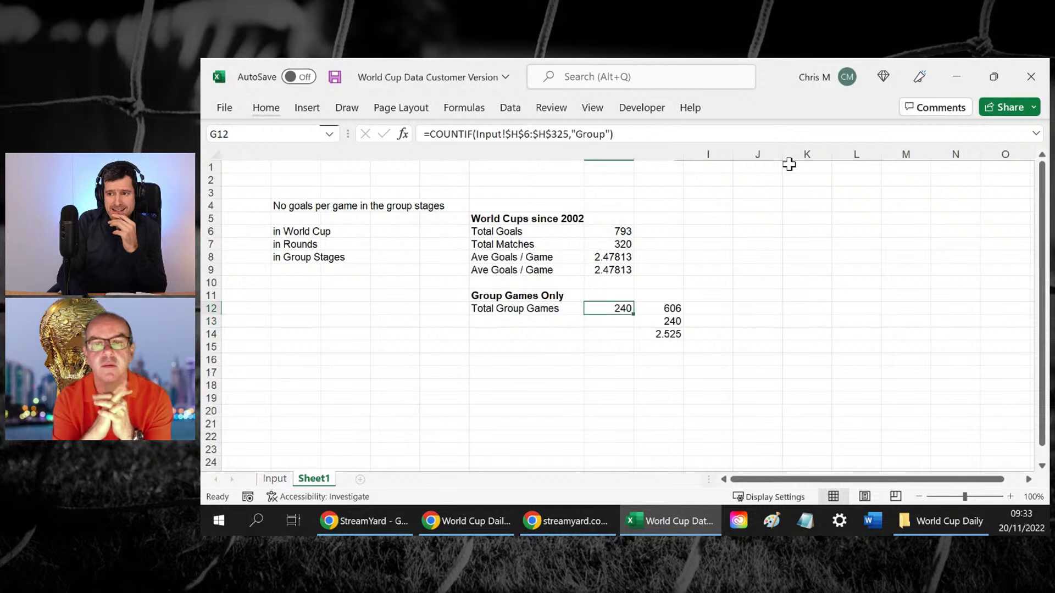
# Move the Total Group Games label and its formula from F12:G12 down to row 13, and check the formula in G13
pyautogui.press('Left')
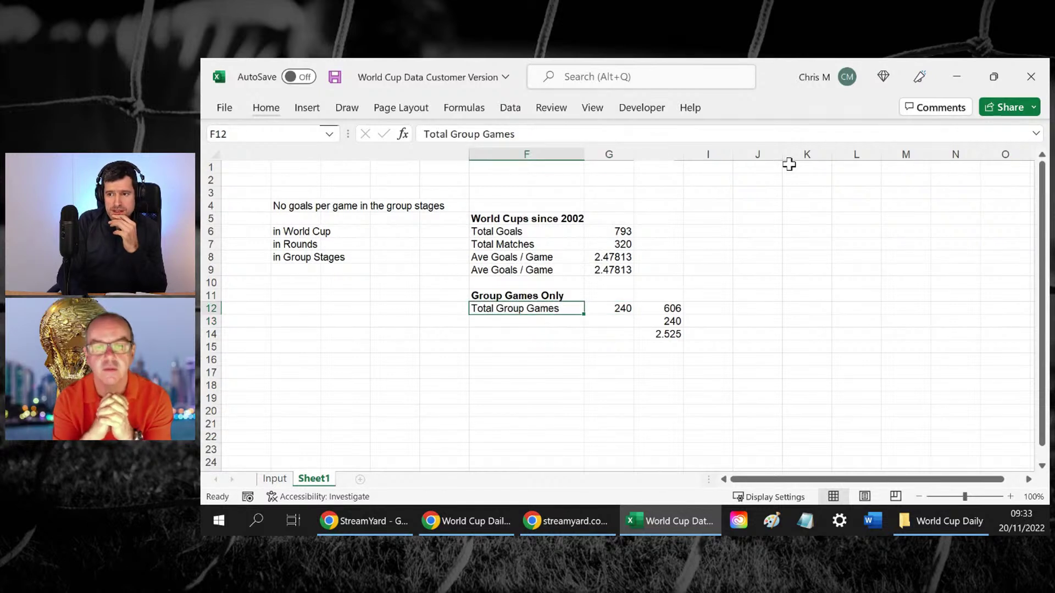
pyautogui.hotkey('shift', 'Right')
pyautogui.hotkey('ctrl', 'x')
pyautogui.press('Down')
pyautogui.hotkey('ctrl', 'v')
pyautogui.press('Escape')
pyautogui.press('Up')
pyautogui.press('Right')
pyautogui.press('Down')
pyautogui.press('F2')
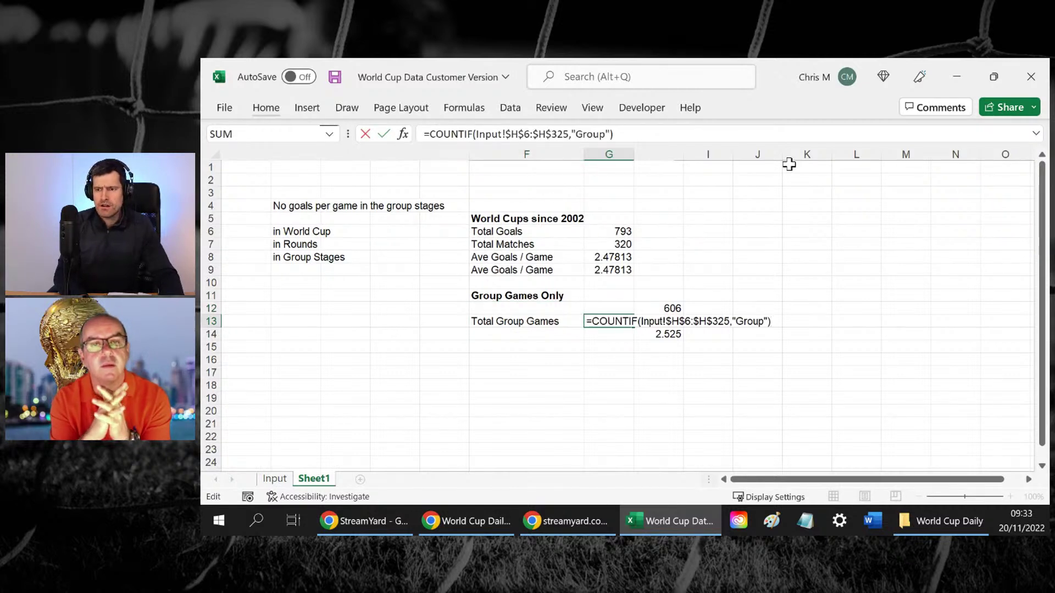
pyautogui.press('Escape')
# Label the empty cell F12 Total Group Goals, above Total Group Games
pyautogui.press('Left')
pyautogui.press('Up')
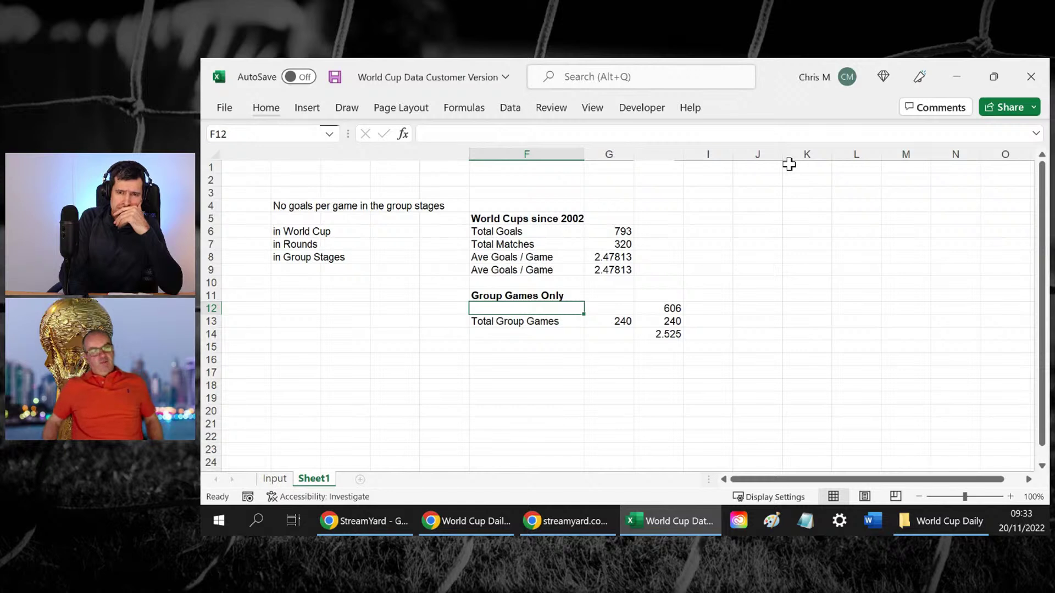
pyautogui.write('=')
pyautogui.press('BackSpace')
pyautogui.write('To')
pyautogui.press('BackSpace')
pyautogui.press('BackSpace')
pyautogui.hotkey('ctrl', 'v')
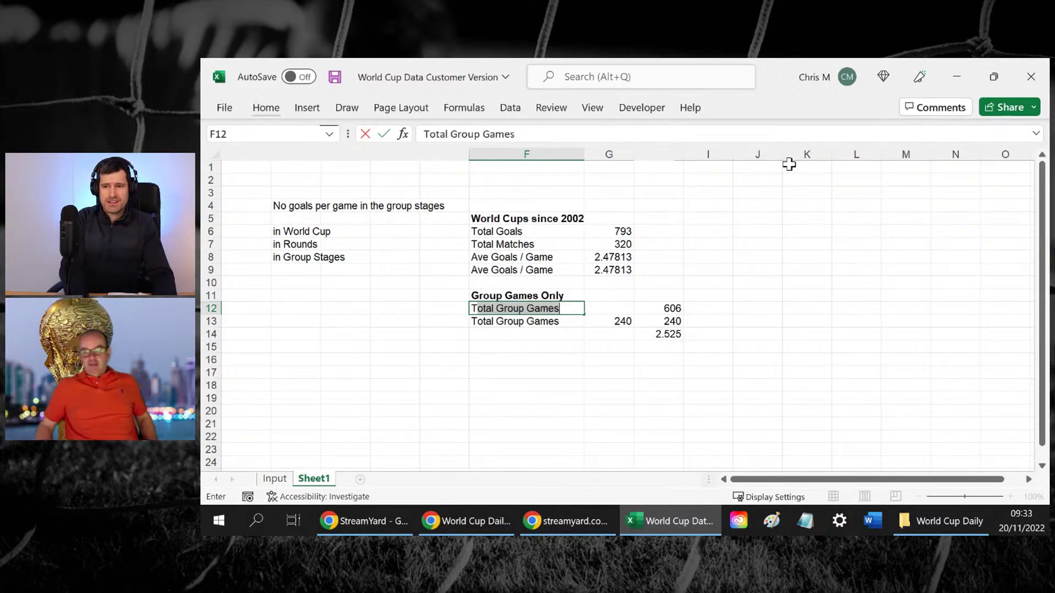
pyautogui.press('BackSpace')
pyautogui.press('BackSpace')
pyautogui.press('BackSpace')
pyautogui.press('BackSpace')
pyautogui.press('BackSpace')
pyautogui.press('BackSpace')
pyautogui.press('BackSpace')
pyautogui.press('BackSpace')
pyautogui.press('BackSpace')
pyautogui.press('BackSpace')
pyautogui.press('BackSpace')
pyautogui.press('BackSpace')
pyautogui.press('BackSpace')
pyautogui.press('BackSpace')
pyautogui.press('BackSpace')
pyautogui.write('tal Goals')
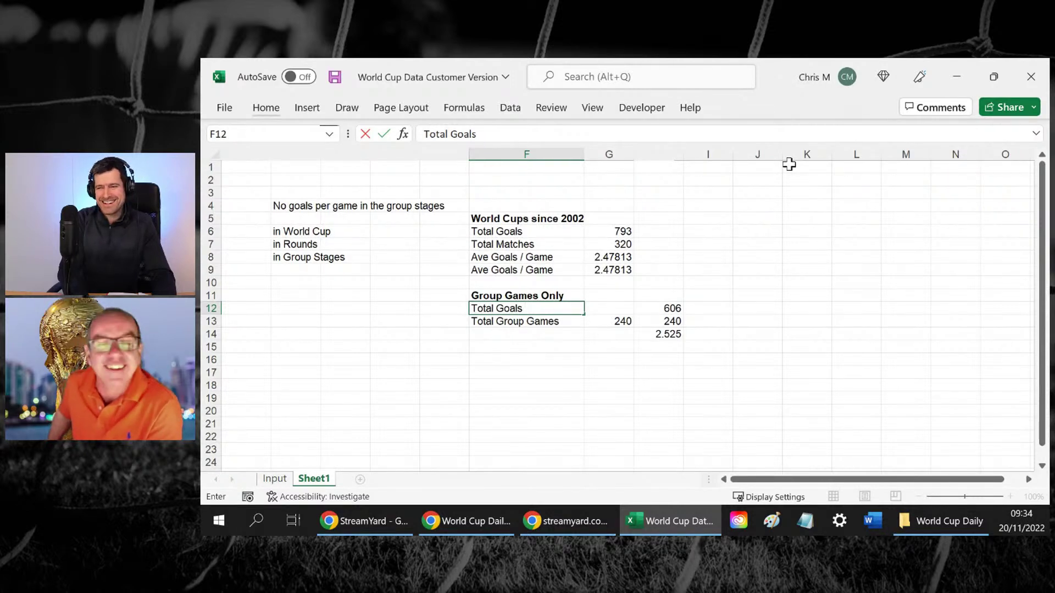
pyautogui.press('BackSpace')
pyautogui.press('BackSpace')
pyautogui.press('BackSpace')
pyautogui.press('BackSpace')
pyautogui.press('BackSpace')
pyautogui.press('BackSpace')
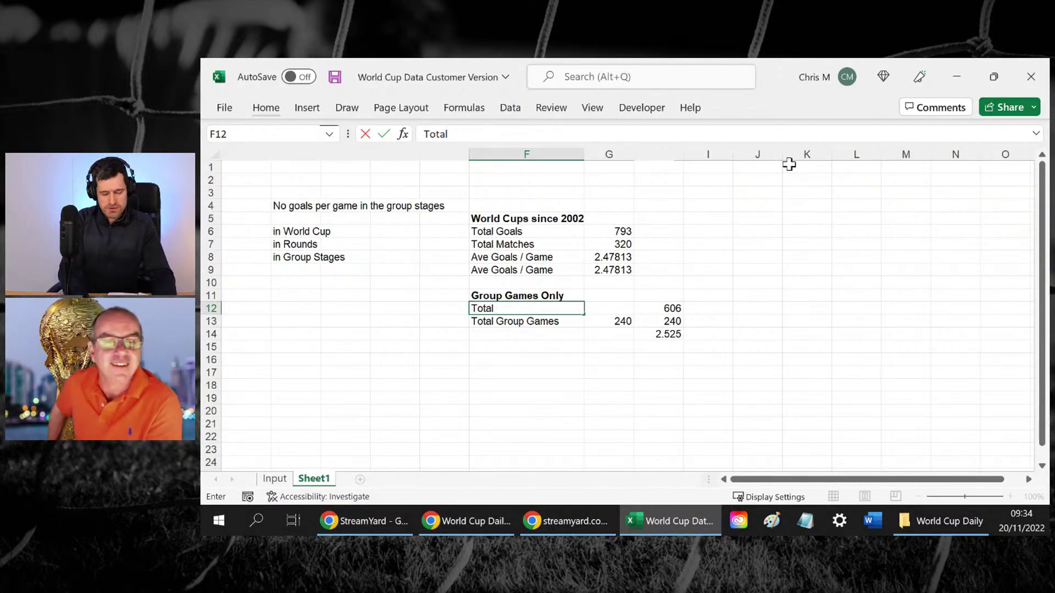
pyautogui.write('Grou ')
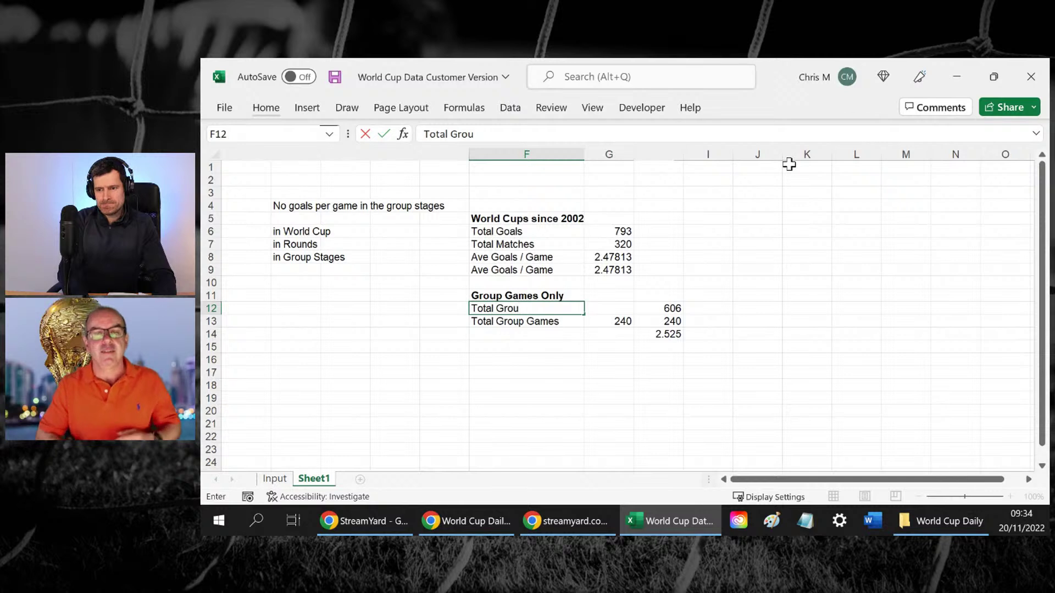
pyautogui.write('p Goals')
pyautogui.press('Return')
# Start a SUMIF formula in G12, beside Total Group Goals, with Input!H6:H325 from the Knockout / Group column as the range
pyautogui.press('Up')
pyautogui.press('Right')
pyautogui.write('=')
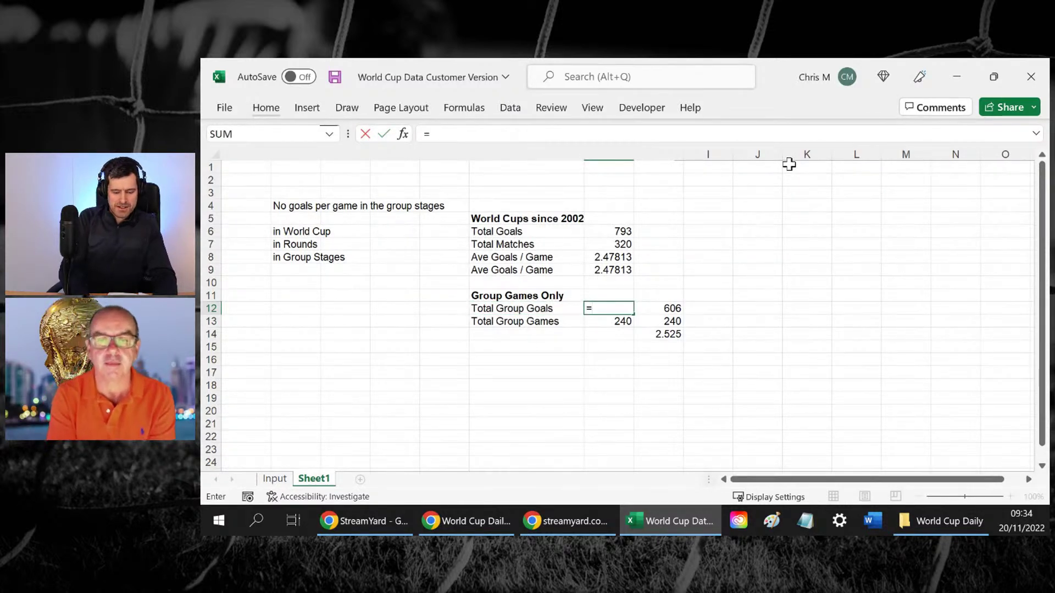
pyautogui.write('sumif(')
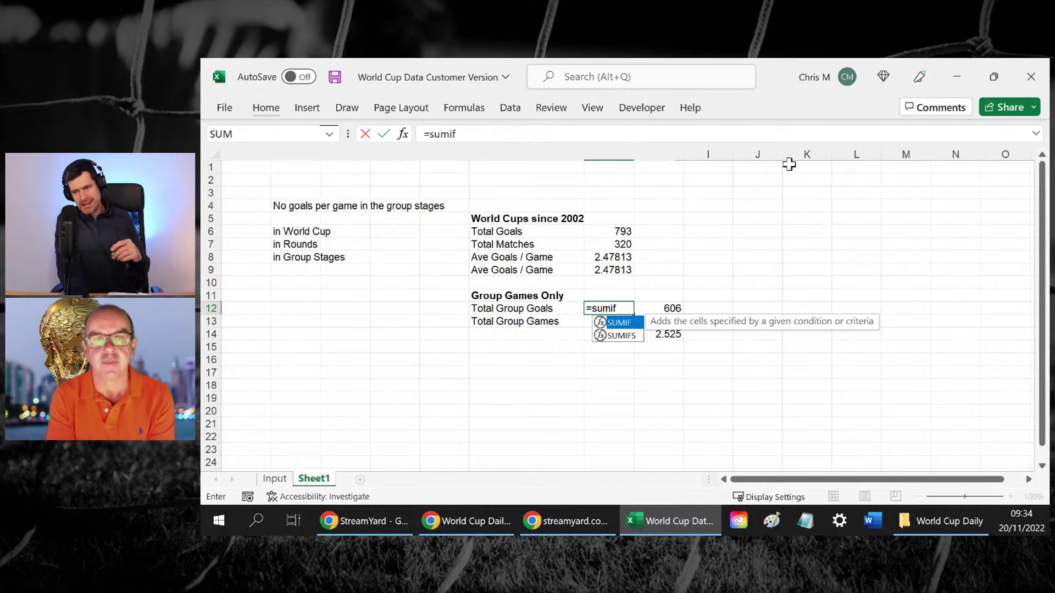
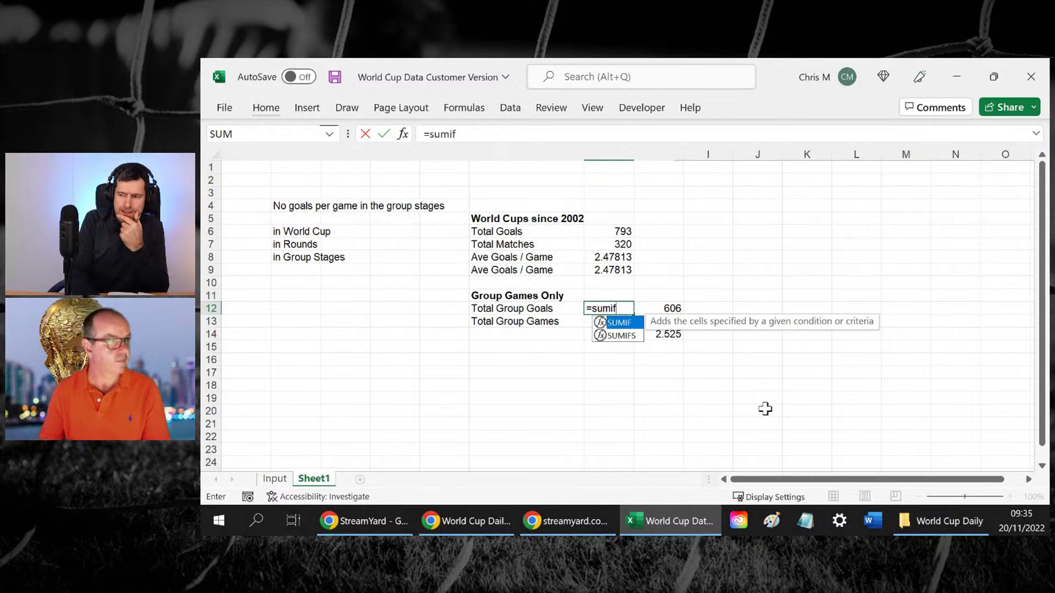
pyautogui.write('(')
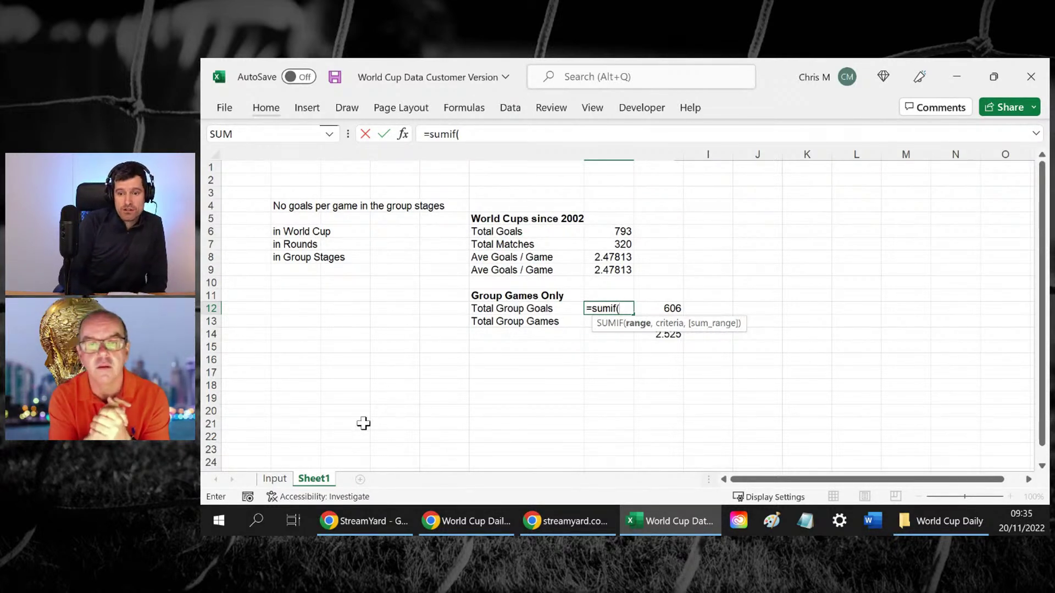
pyautogui.click(273, 480)
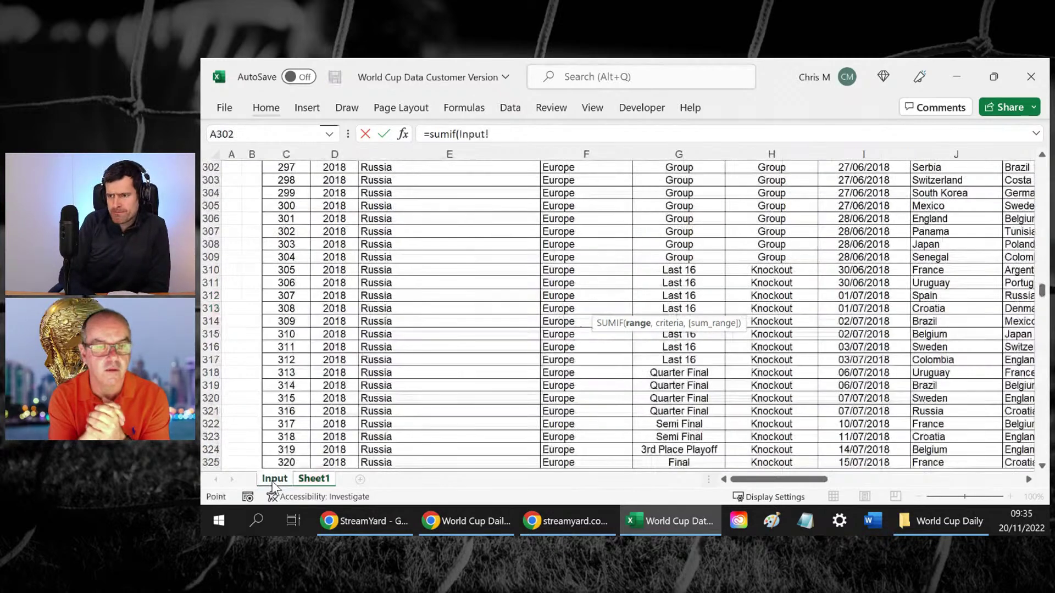
pyautogui.click(621, 238)
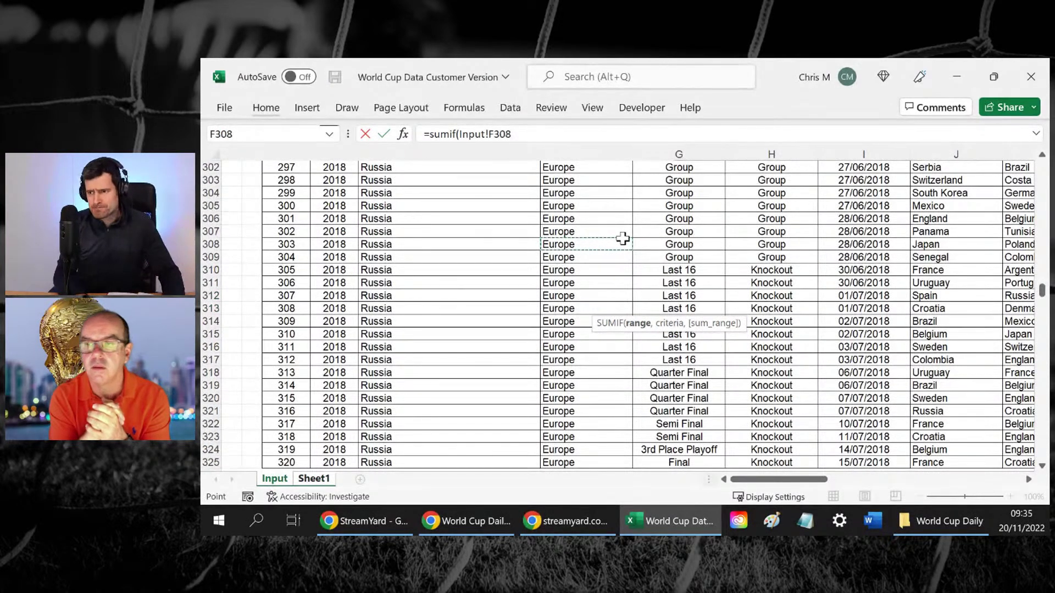
pyautogui.hotkey('ctrl', 'Up')
pyautogui.press('Right')
pyautogui.press('Right')
pyautogui.press('Down')
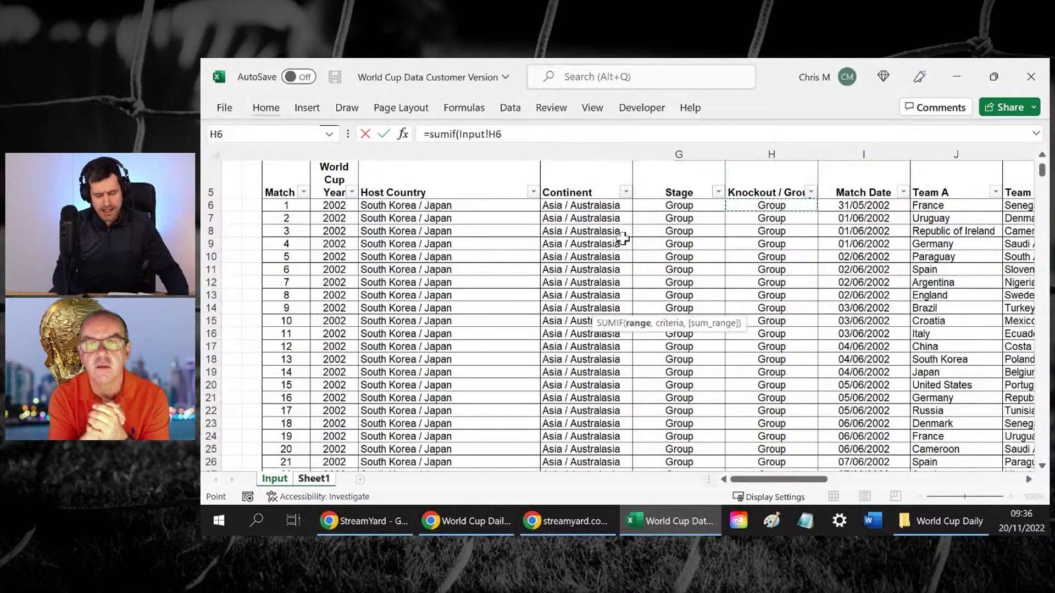
pyautogui.hotkey('ctrl', 'shift', 'Down')
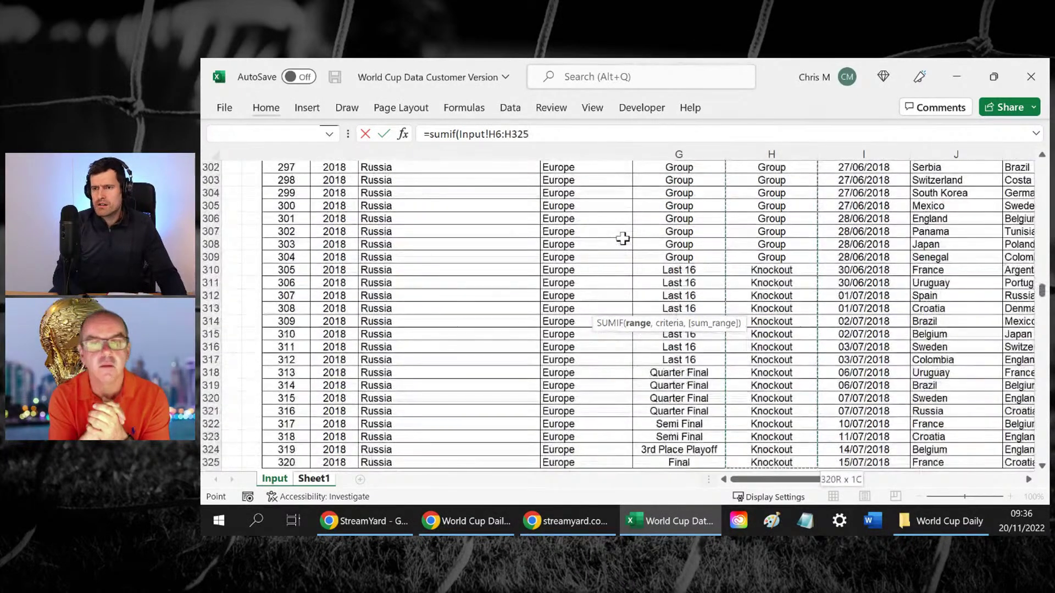
pyautogui.write(',')
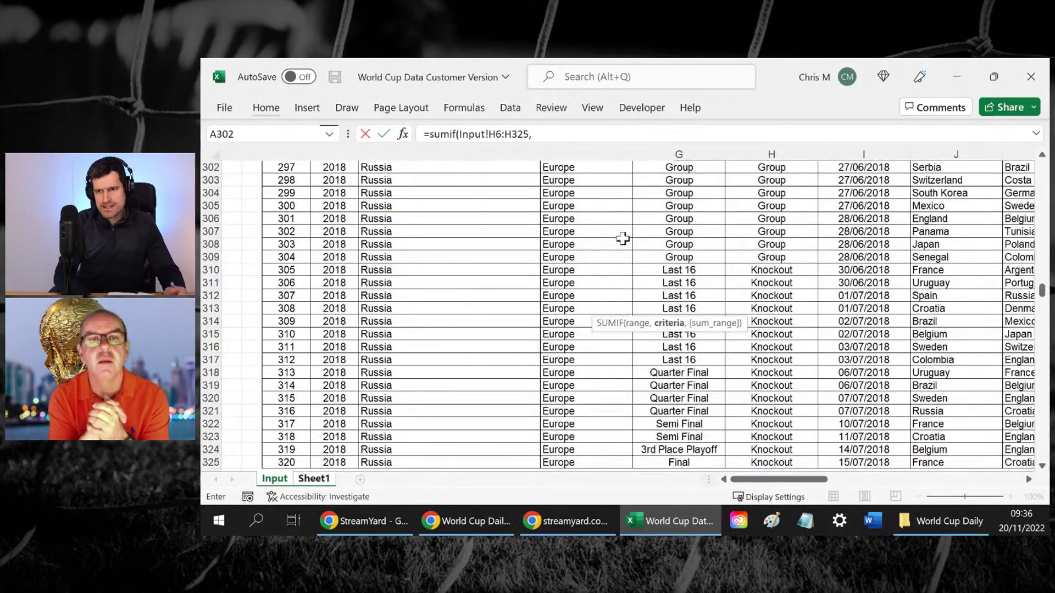
# Make the SUMIF range absolute as Input!$H$6:$H$325 and enter "Group" as the criterion
pyautogui.doubleClick(502, 134)
pyautogui.press('F4')
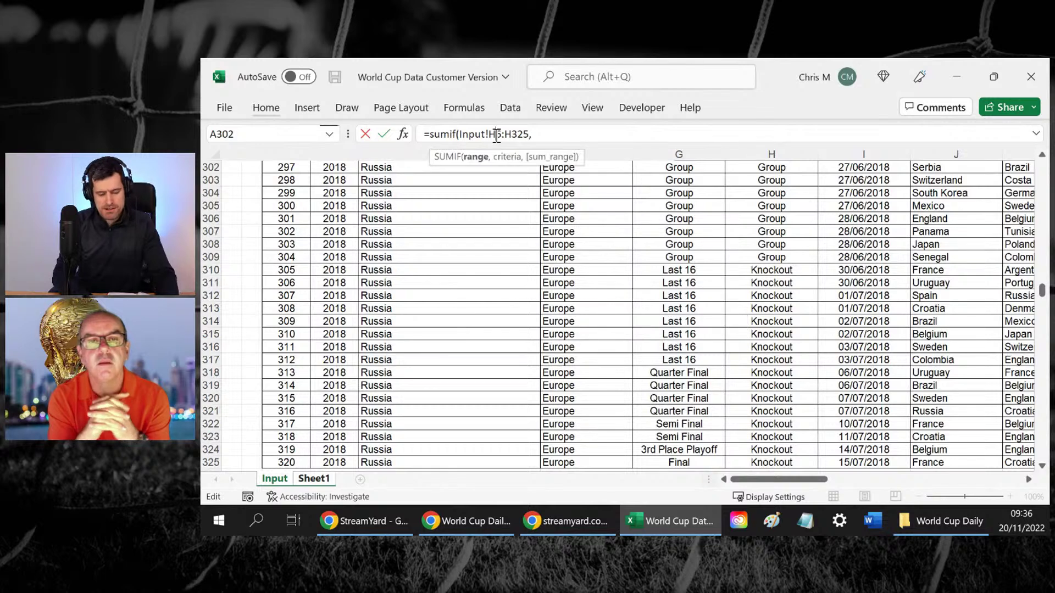
pyautogui.click(527, 135)
pyautogui.press('F4')
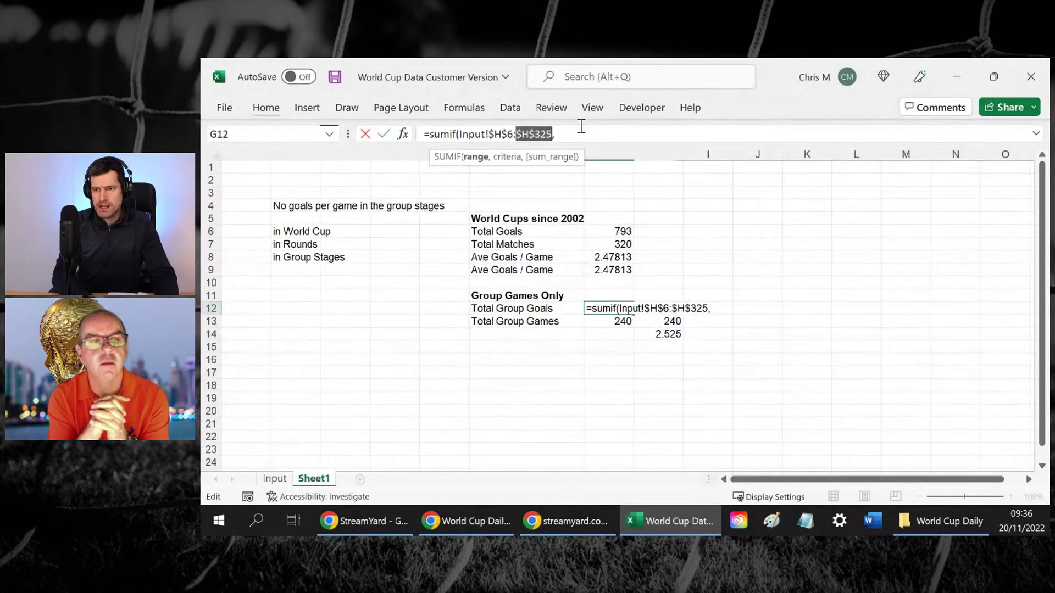
pyautogui.click(578, 134)
pyautogui.write('"G')
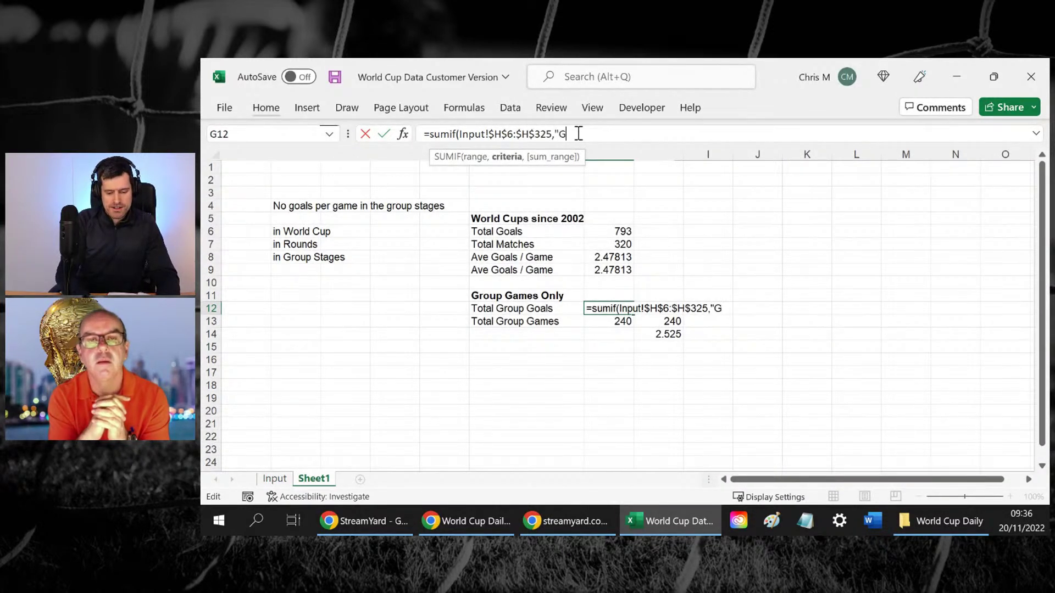
pyautogui.write('roup",')
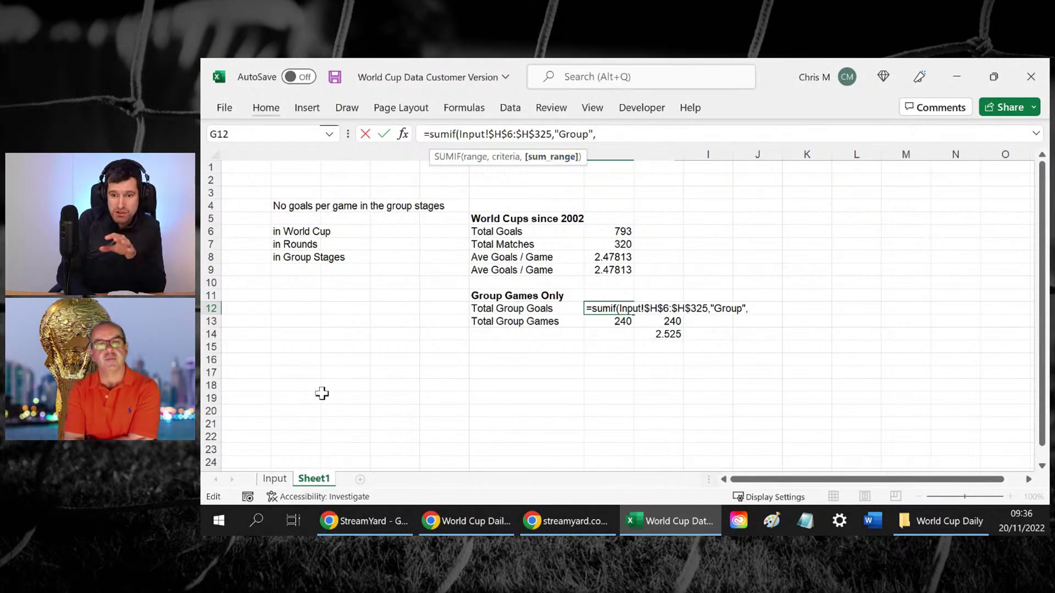
# Set the SUMIF sum range to the Total Goals column on the Input sheet, V6:V325
pyautogui.click(274, 478)
pyautogui.click(750, 192)
pyautogui.press('Up')
pyautogui.press('Up')
pyautogui.press('Up')
pyautogui.press('Up')
pyautogui.press('Up')
pyautogui.press('Up')
pyautogui.press('Up')
pyautogui.press('Up')
pyautogui.press('Up')
pyautogui.press('Up')
pyautogui.press('Up')
pyautogui.press('Up')
pyautogui.press('Up')
pyautogui.press('Up')
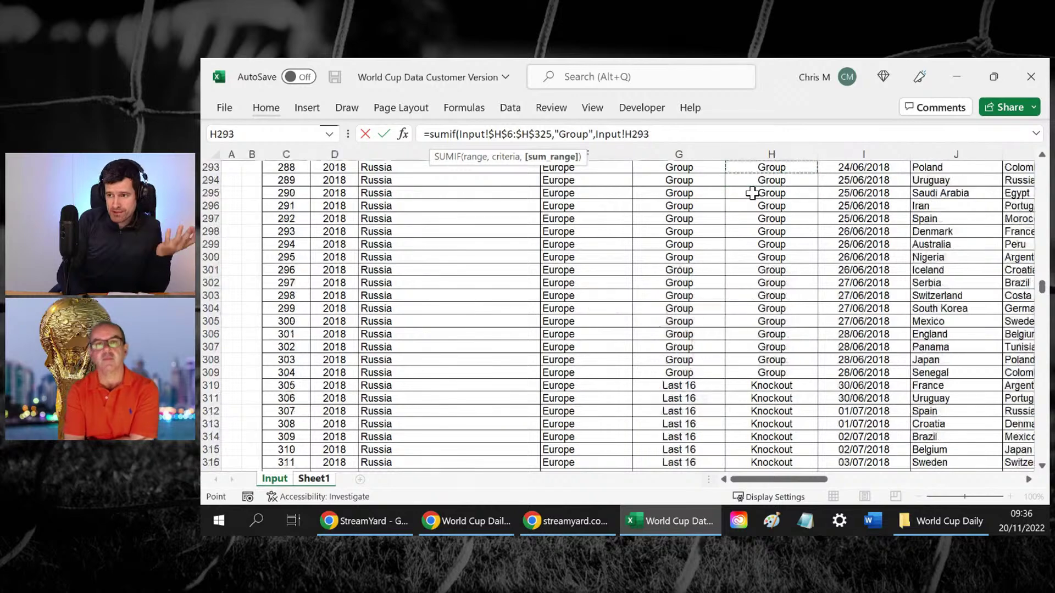
pyautogui.hotkey('ctrl', 'Up')
pyautogui.press('Right')
pyautogui.press('Right')
pyautogui.press('Right')
pyautogui.press('Right')
pyautogui.press('Right')
pyautogui.press('Right')
pyautogui.press('Right')
pyautogui.press('Right')
pyautogui.press('Right')
pyautogui.press('Right')
pyautogui.press('Right')
pyautogui.press('Right')
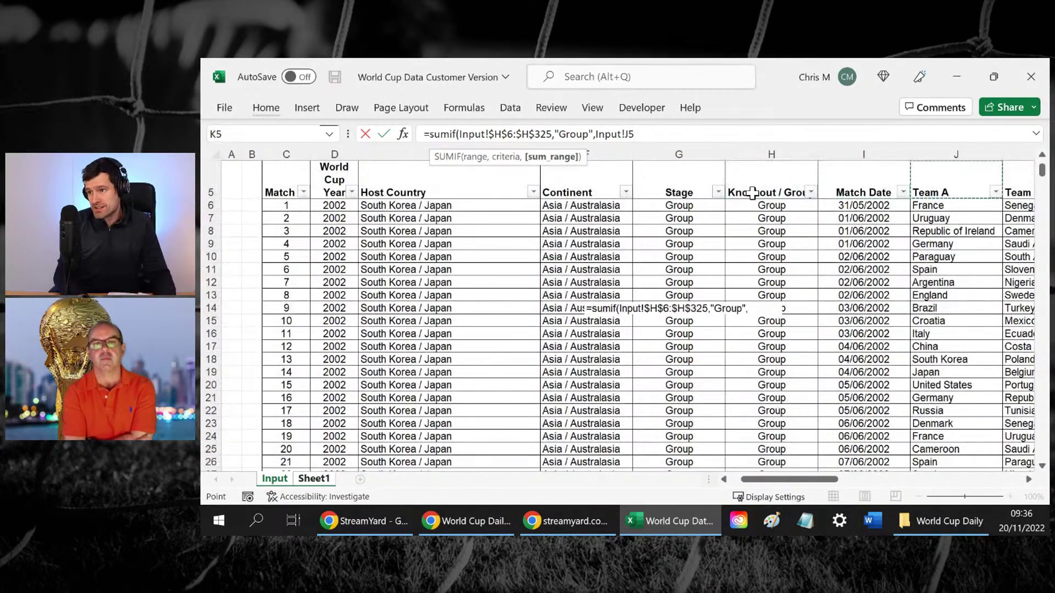
pyautogui.press('Right')
pyautogui.press('Right')
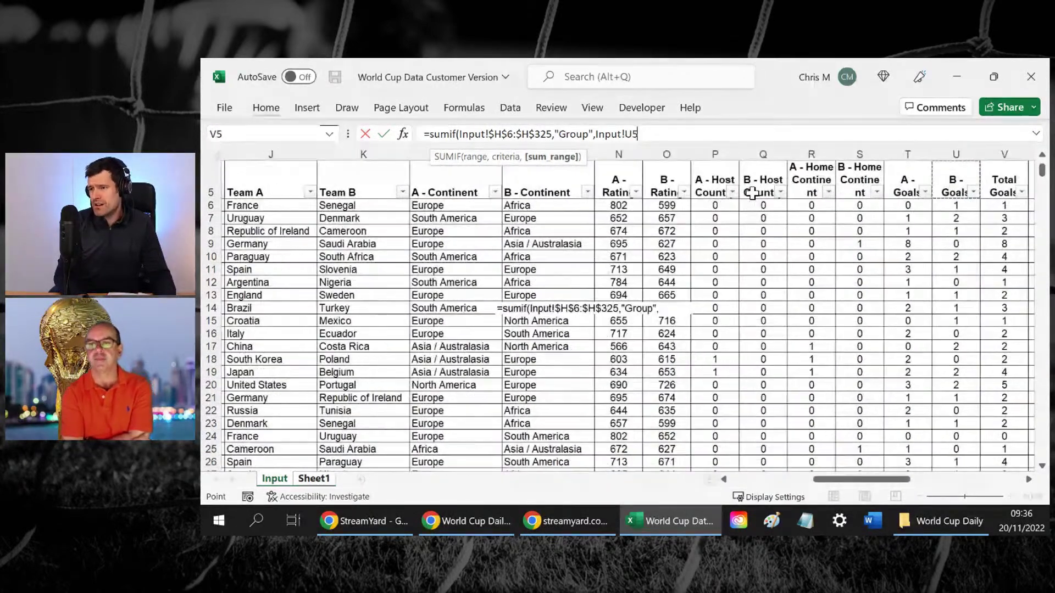
pyautogui.press('Down')
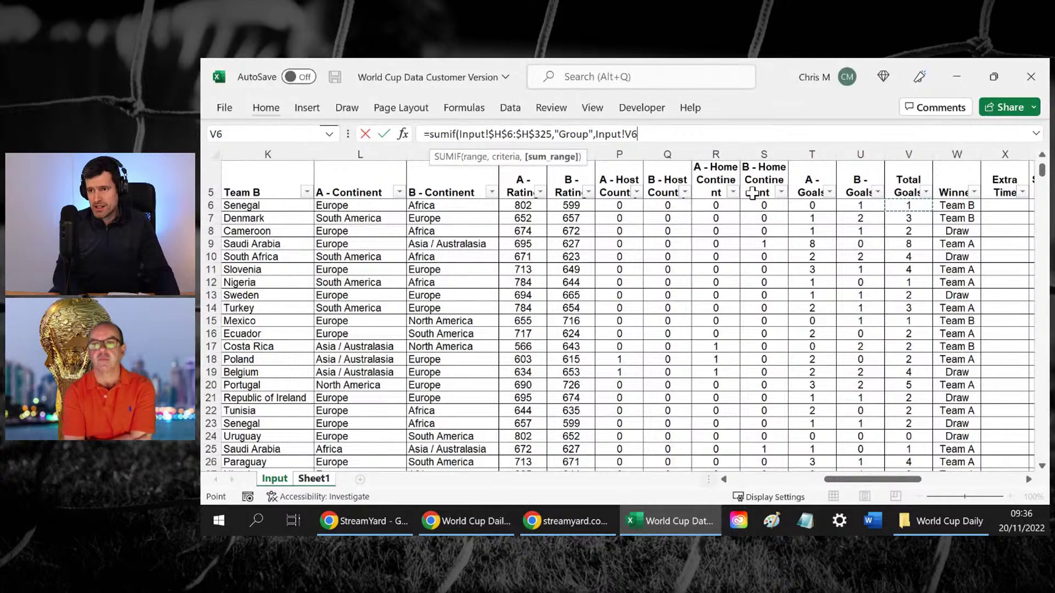
pyautogui.hotkey('ctrl', 'shift', 'Down')
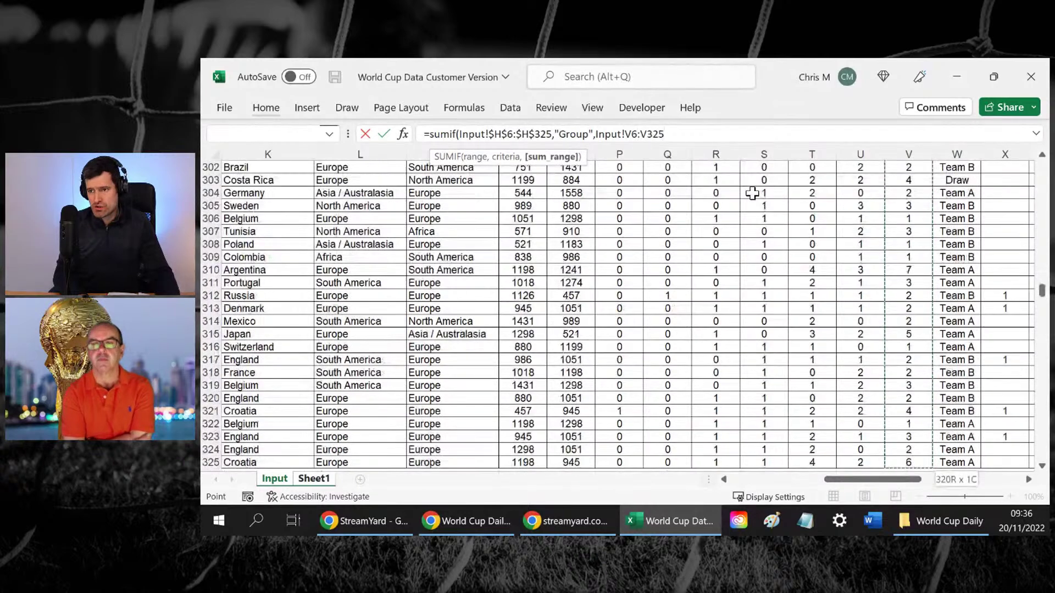
# Make the SUMIF sum range absolute as Input!$V$6:$V$325
pyautogui.click(633, 133)
pyautogui.press('F4')
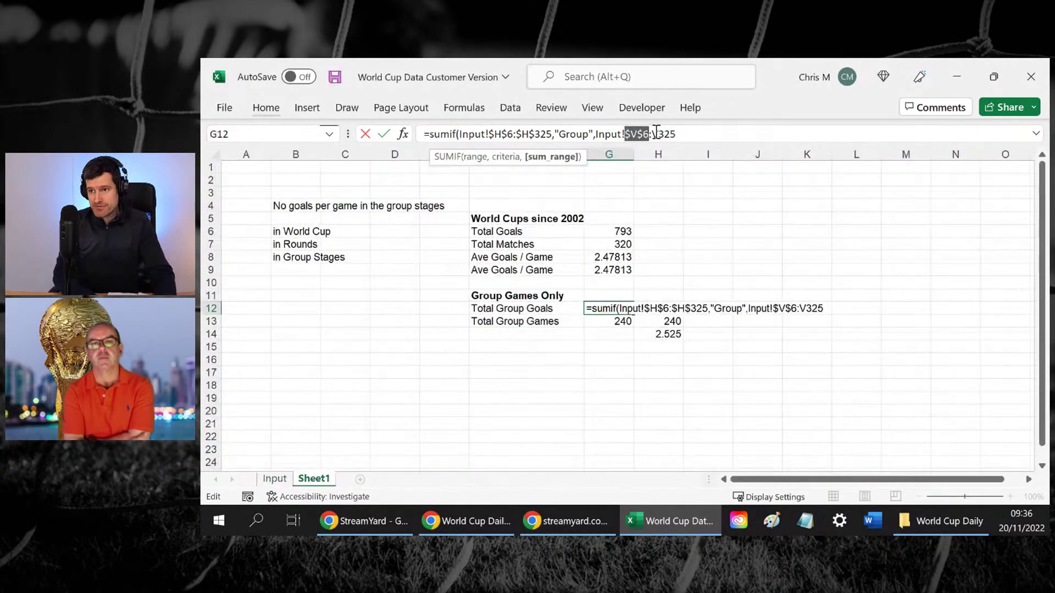
pyautogui.press('Right')
pyautogui.press('Right')
pyautogui.press('Right')
pyautogui.press('F4')
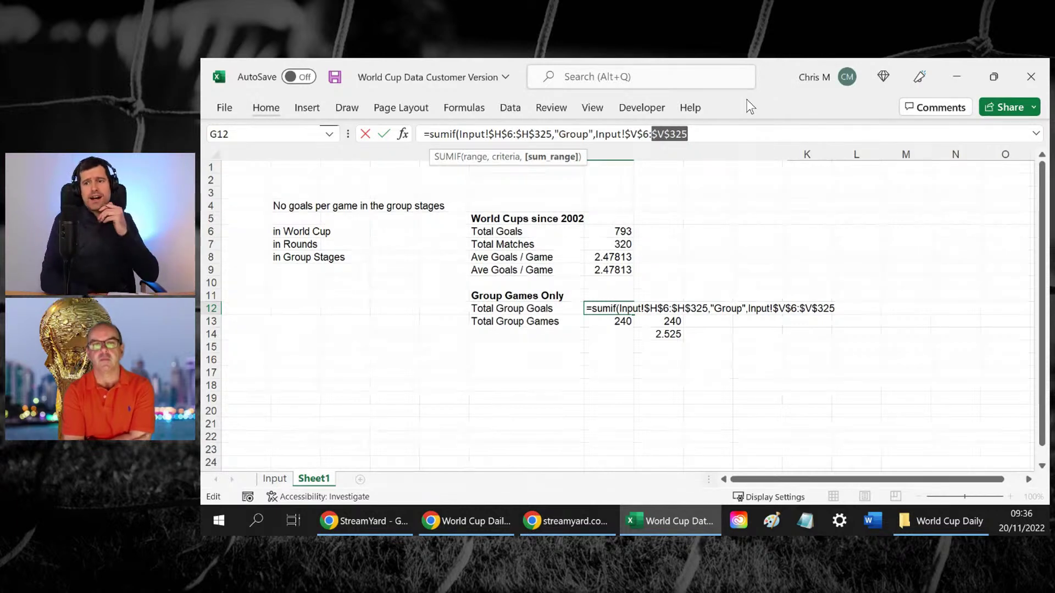
pyautogui.click(715, 134)
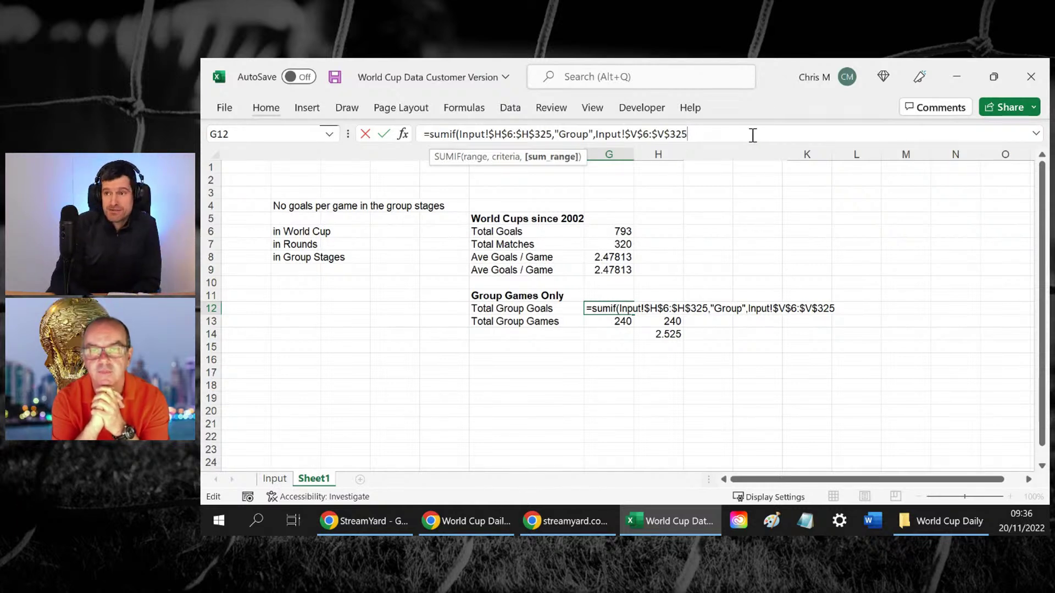
# Complete the Total Group Goals formula in G12 as =SUMIF(Input!$H$6:$H$325,"Group",Input!$V$6:$V$325)
pyautogui.write(')')
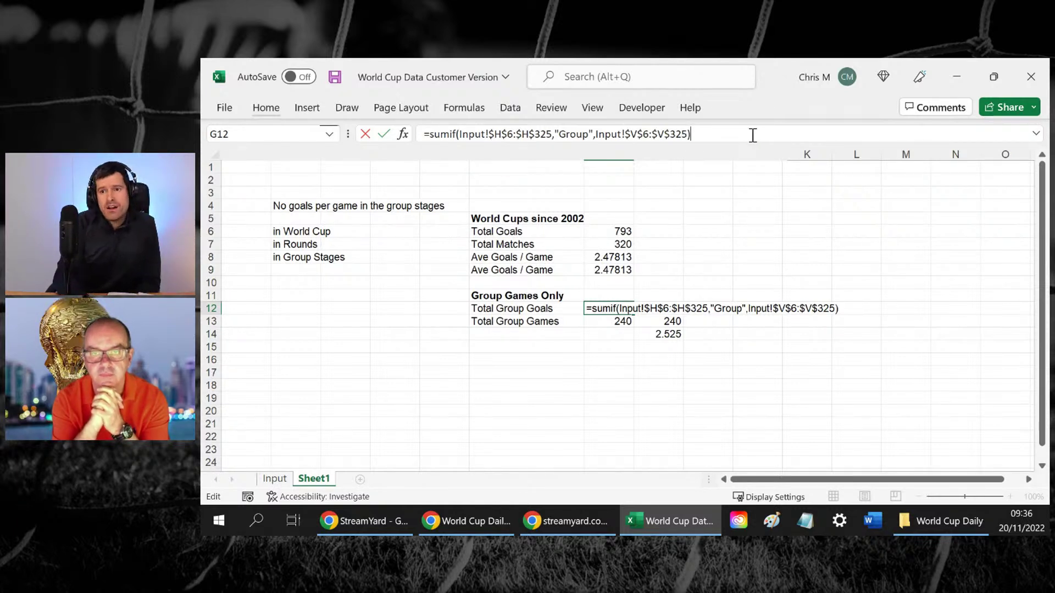
pyautogui.press('Return')
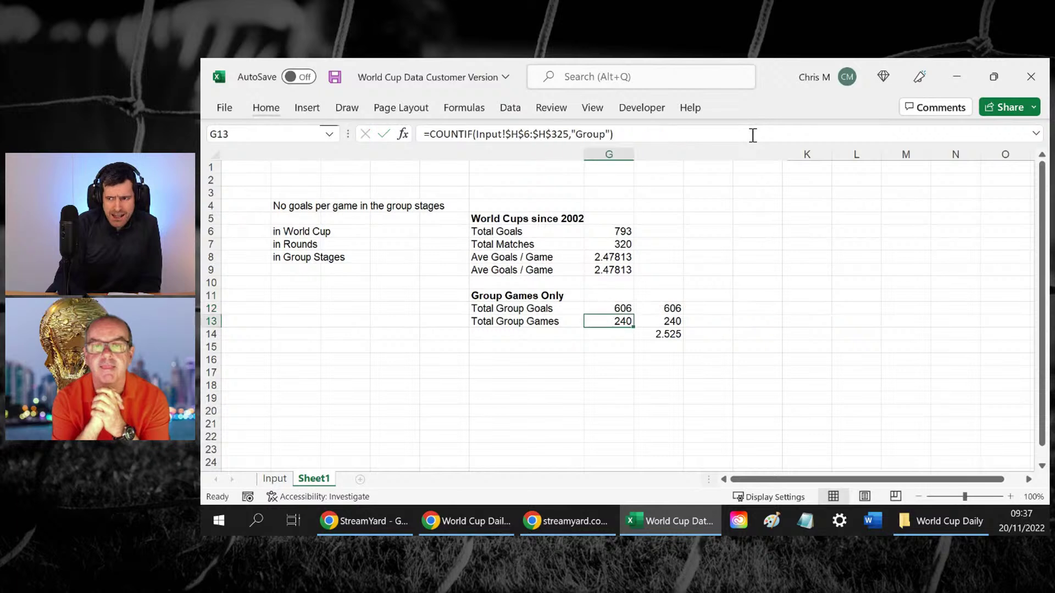
# Compare the group goals and group games figures in G12:H13 and examine the SUMIF formula in G12
pyautogui.press('Up')
pyautogui.hotkey('shift', 'Right')
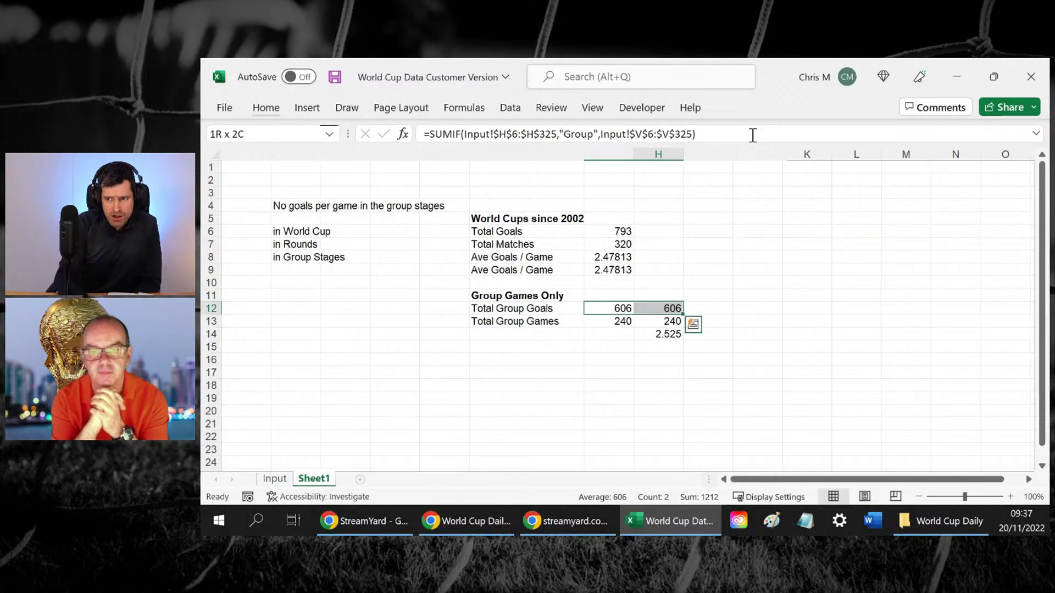
pyautogui.hotkey('shift', 'Down')
pyautogui.press('Left')
pyautogui.press('Right')
pyautogui.press('Right')
pyautogui.press('Down')
pyautogui.press('Left')
pyautogui.press('Up')
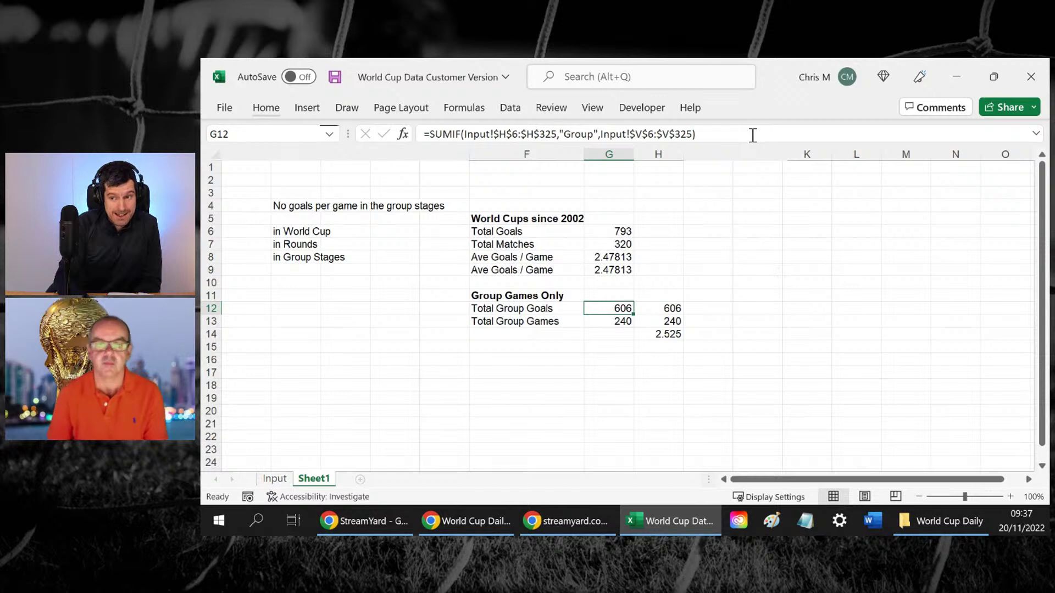
pyautogui.press('Left')
pyautogui.press('Right')
pyautogui.press('Left')
pyautogui.press('Right')
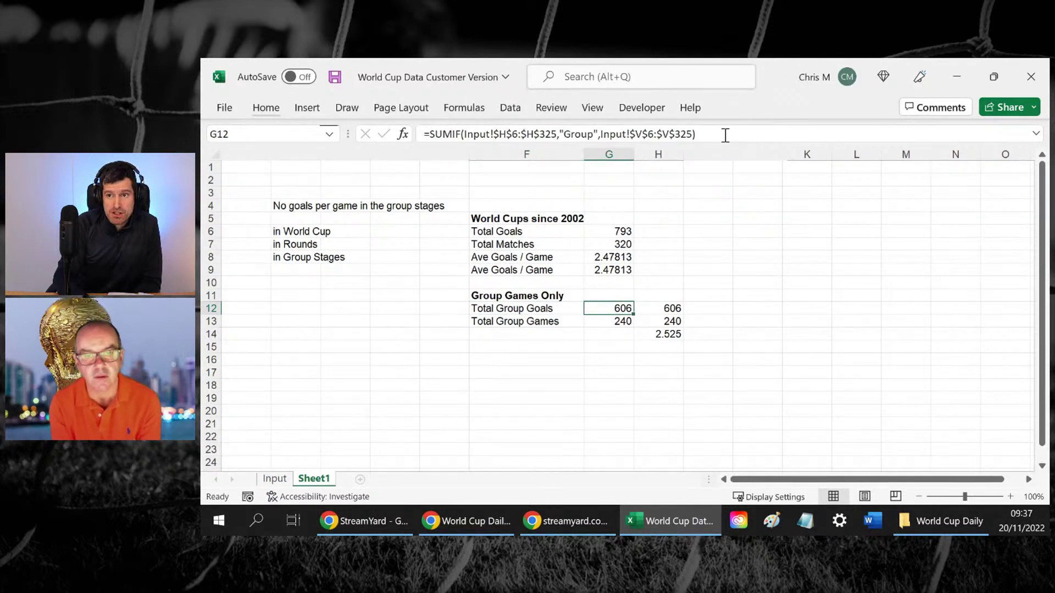
pyautogui.click(730, 130)
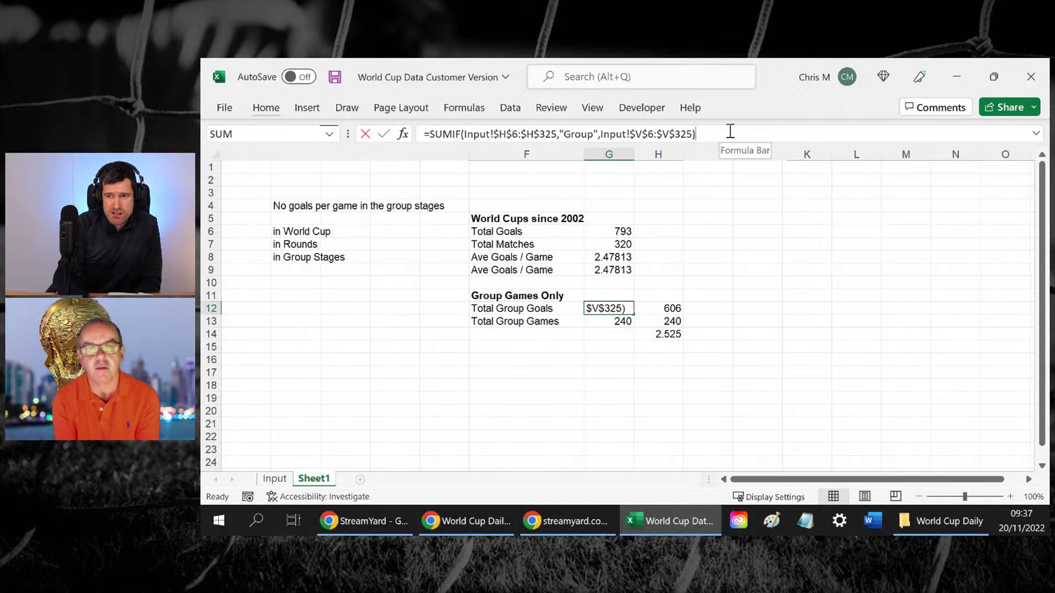
pyautogui.moveTo(730, 131); pyautogui.dragTo(417, 117)
pyautogui.press('Escape')
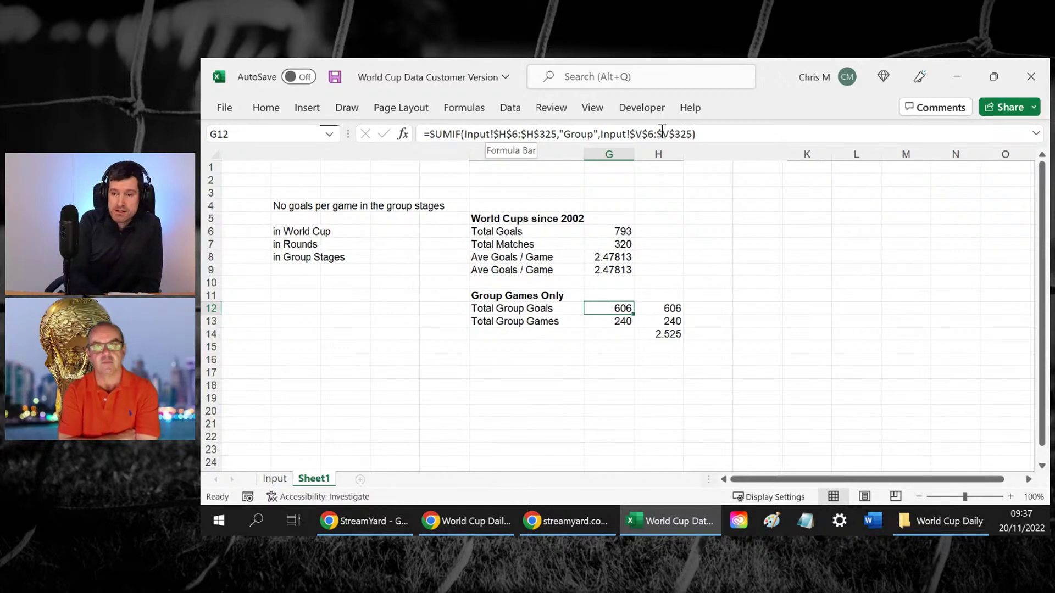
# Copy the Total Group Goals formula from G12 into G14
pyautogui.hotkey('ctrl', 'c')
pyautogui.press('Down')
pyautogui.press('Down')
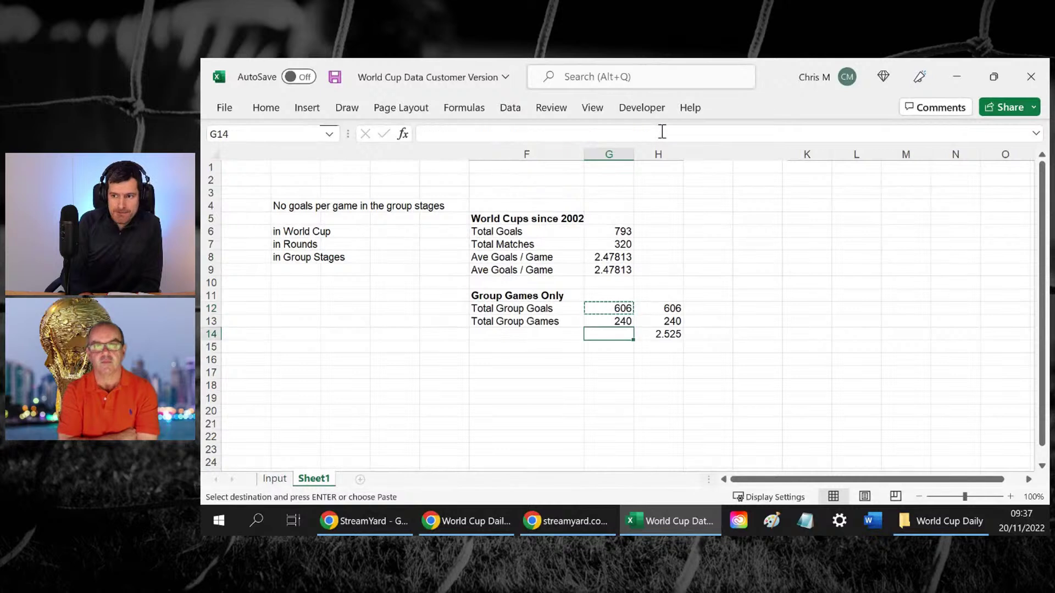
pyautogui.hotkey('ctrl', 'v')
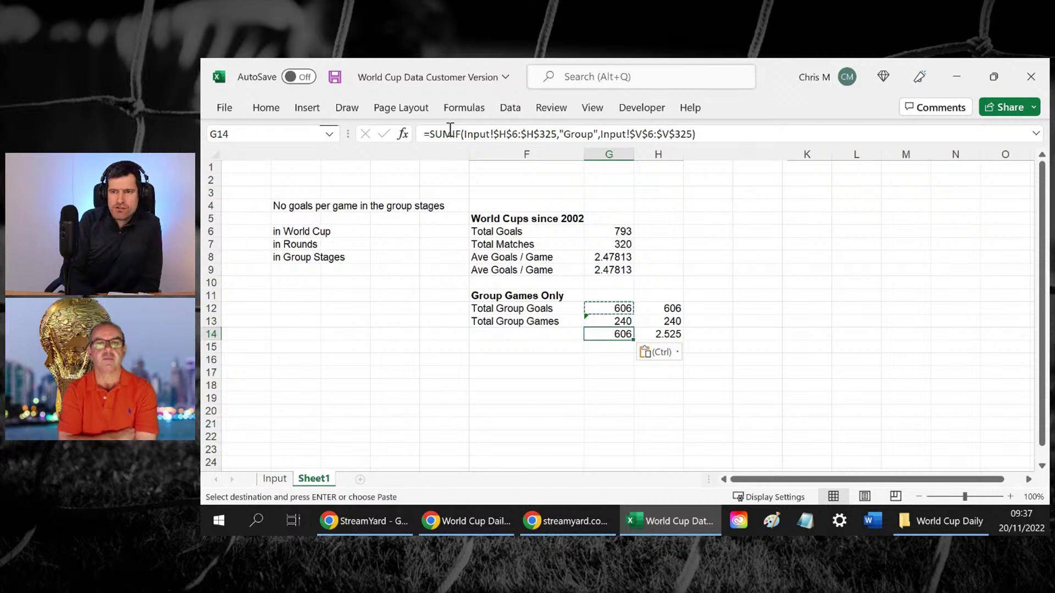
# Change the function in G14 from SUMIF to AVERAGEIF, keeping the same ranges and the "Group" criterion
pyautogui.click(450, 134)
pyautogui.press('BackSpace')
pyautogui.press('BackSpace')
pyautogui.press('BackSpace')
pyautogui.write('a')
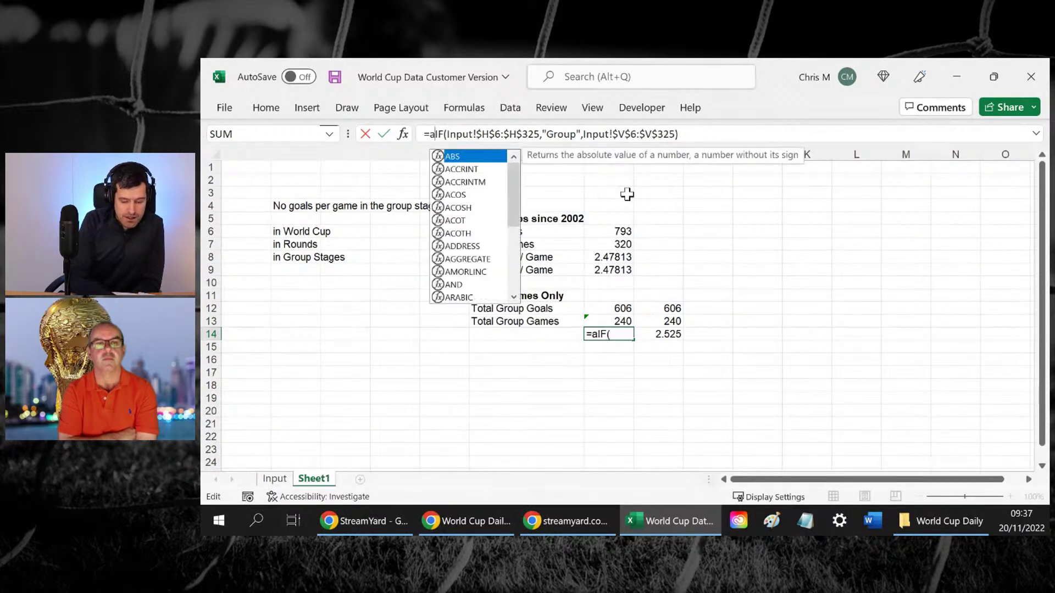
pyautogui.write('verage')
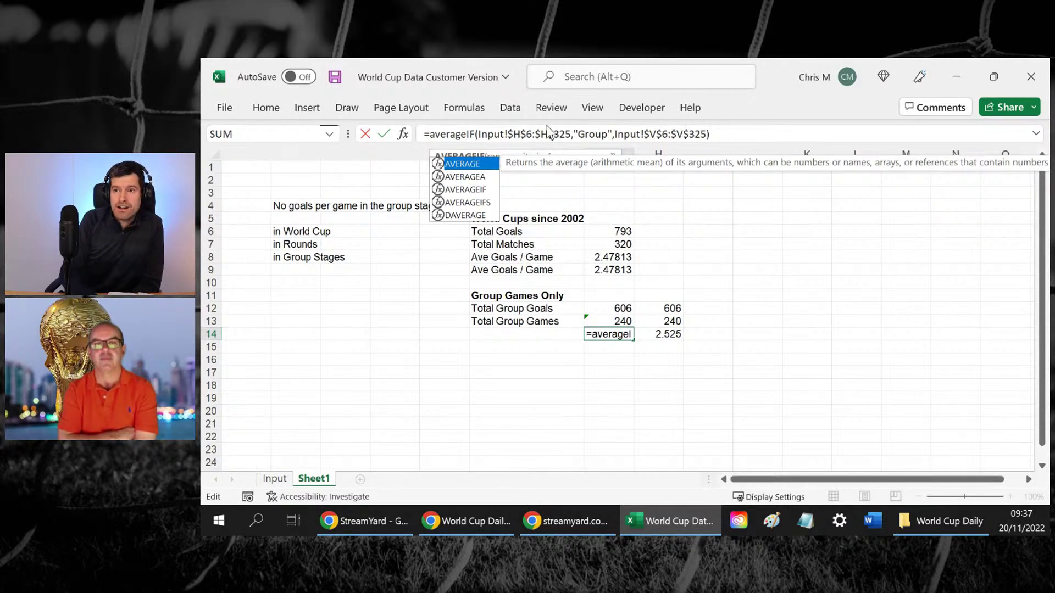
pyautogui.click(525, 133)
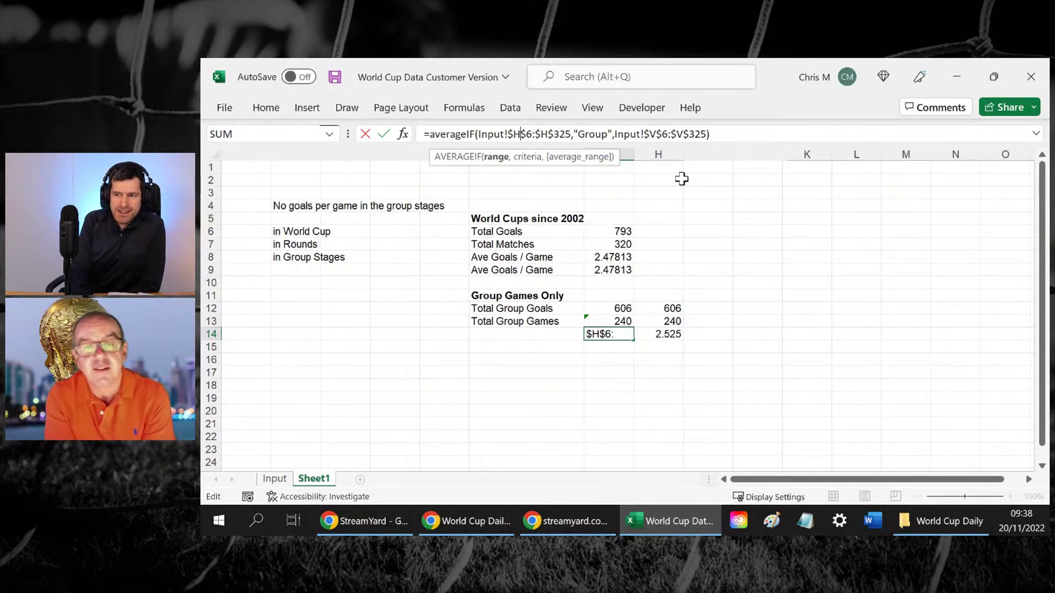
pyautogui.press('Return')
# Label the group average row in F14 as "Ave. Goals Group"
pyautogui.press('Up')
pyautogui.press('Up')
pyautogui.press('Down')
pyautogui.hotkey('shift', 'Right')
pyautogui.press('Left')
pyautogui.write('A')
pyautogui.press('Escape')
pyautogui.write('Ave')
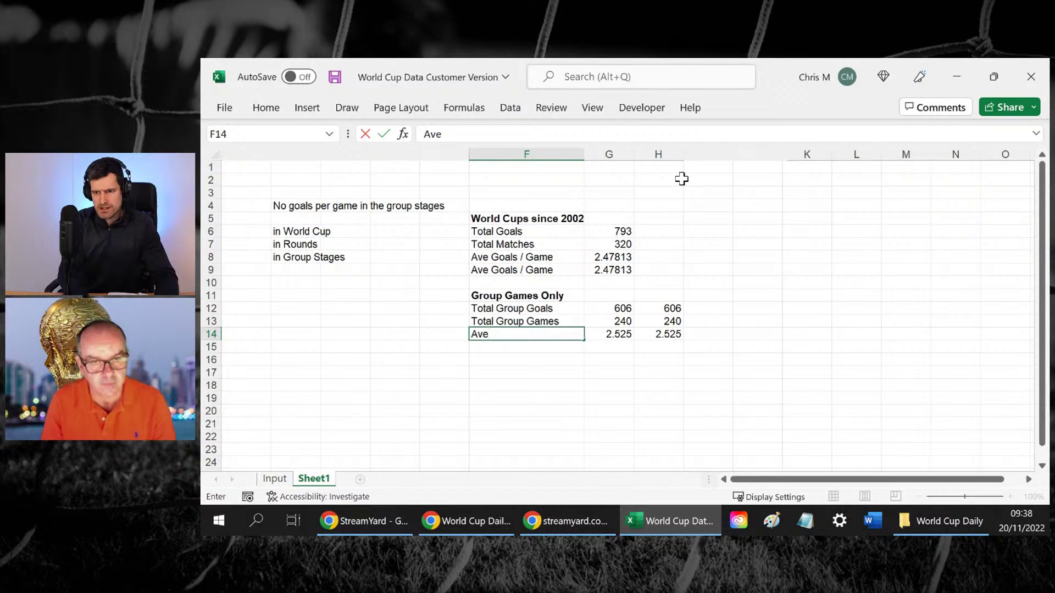
pyautogui.write('. Goal')
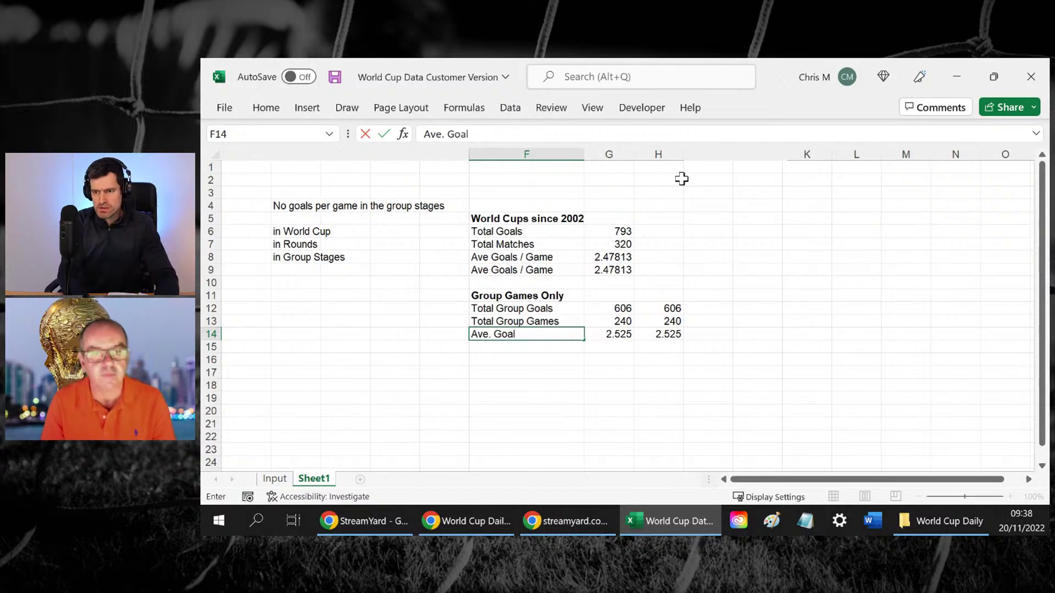
pyautogui.write('s Go')
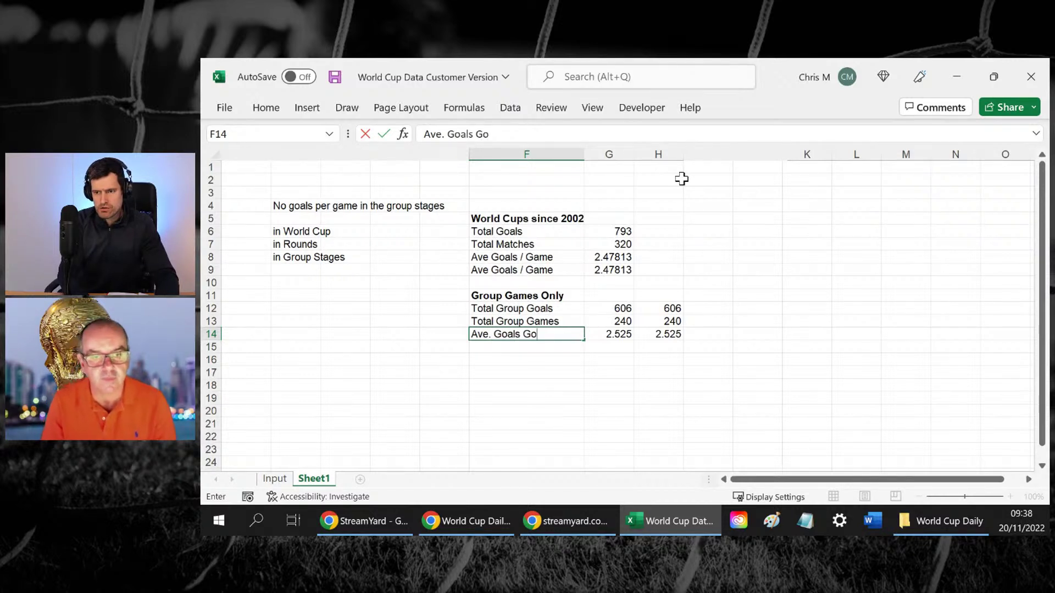
pyautogui.press('BackSpace')
pyautogui.write('roup')
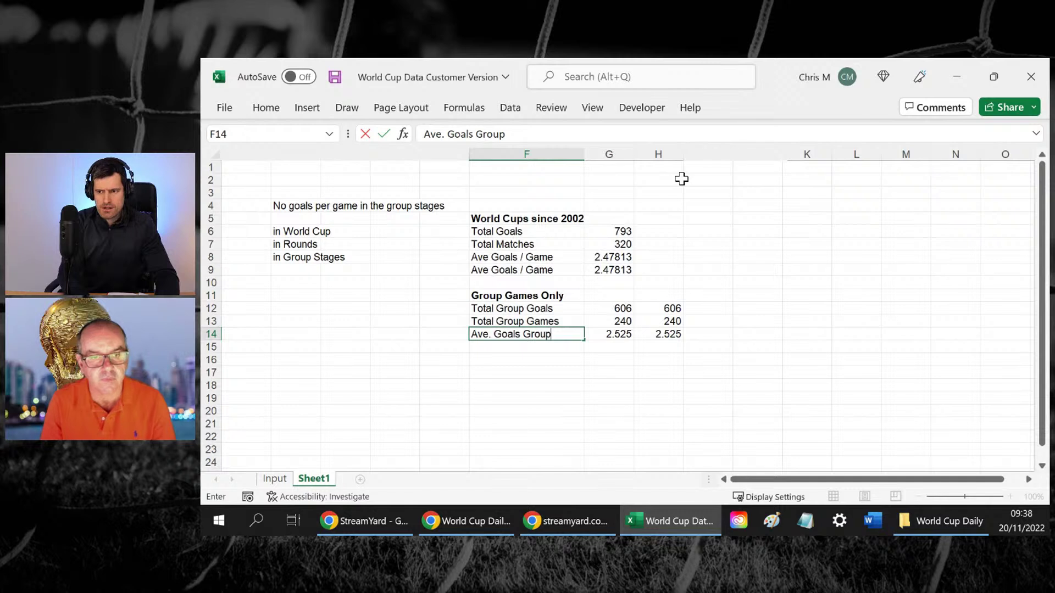
pyautogui.press('Return')
pyautogui.press('Up')
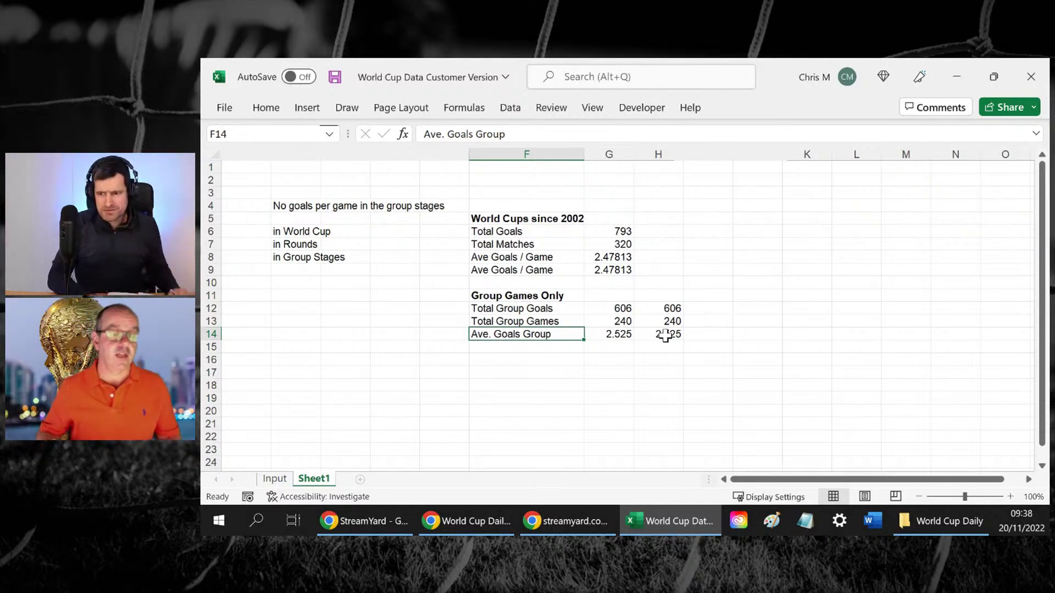
# Compare the Total Group Games figures in G13 and H13 and examine the COUNTIF formula
pyautogui.click(528, 359)
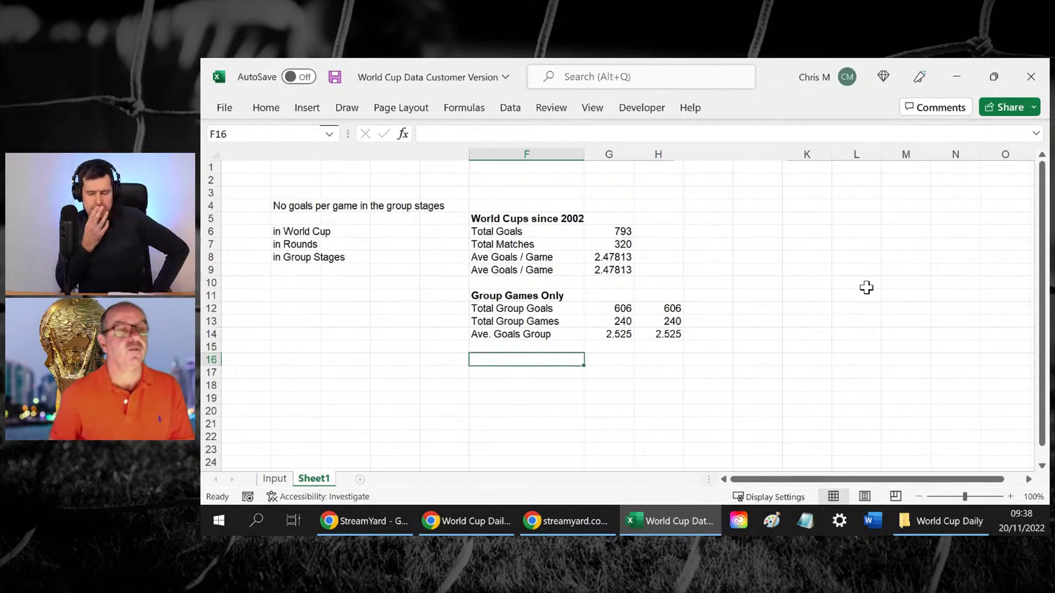
pyautogui.press('Up')
pyautogui.press('Up')
pyautogui.press('Up')
pyautogui.press('Right')
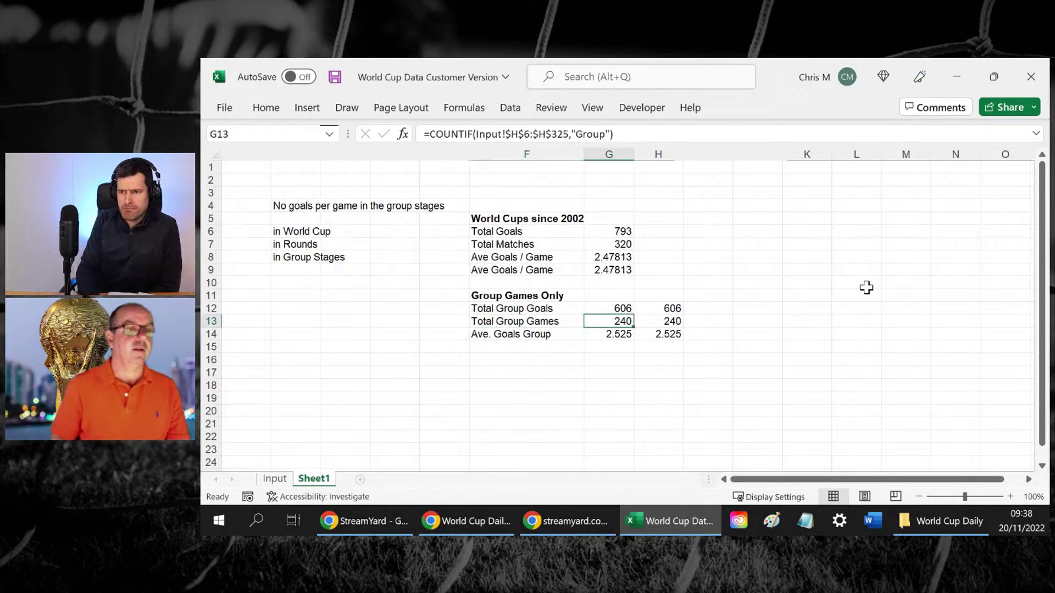
pyautogui.hotkey('shift', 'Right')
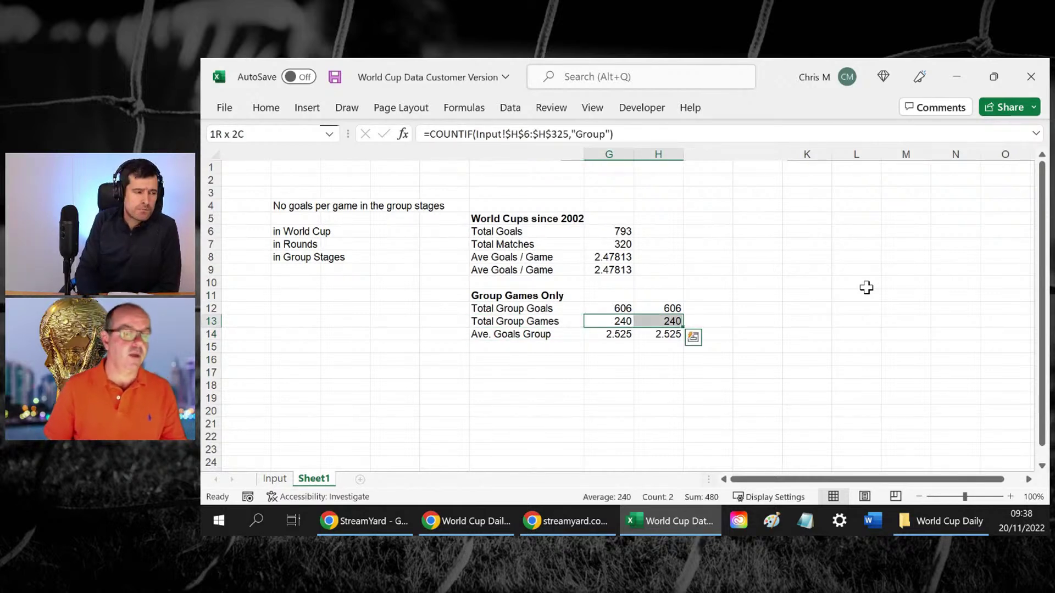
pyautogui.press('Down')
pyautogui.press('Down')
pyautogui.press('Down')
pyautogui.press('Left')
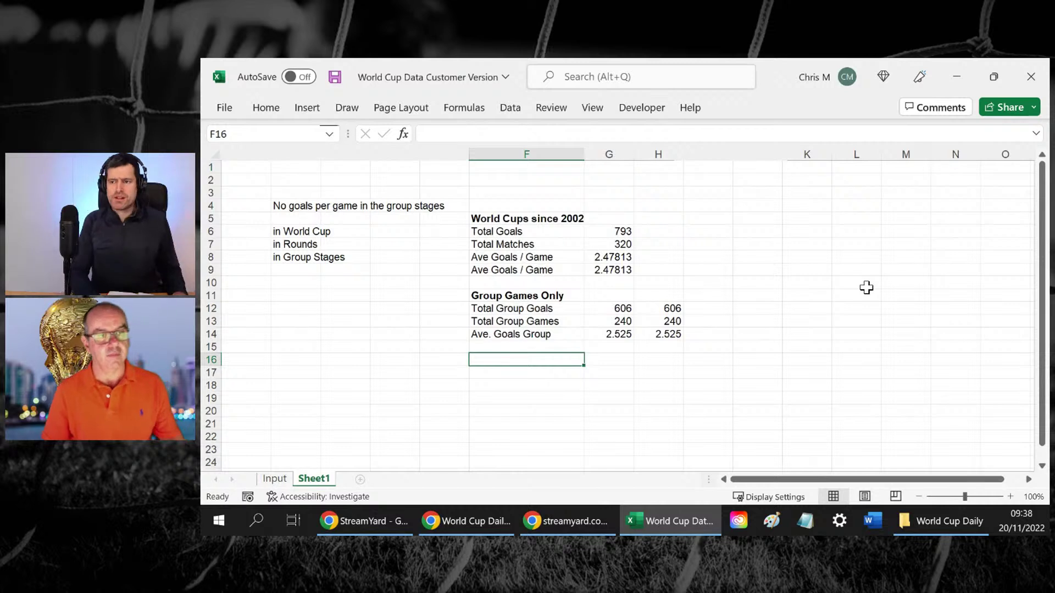
# Copy the Group Games Only block F11:H14 and paste it below, starting at F16
pyautogui.press('Up')
pyautogui.press('Up')
pyautogui.press('Up')
pyautogui.press('Up')
pyautogui.press('Up')
pyautogui.hotkey('shift', 'Right')
pyautogui.hotkey('shift', 'Right')
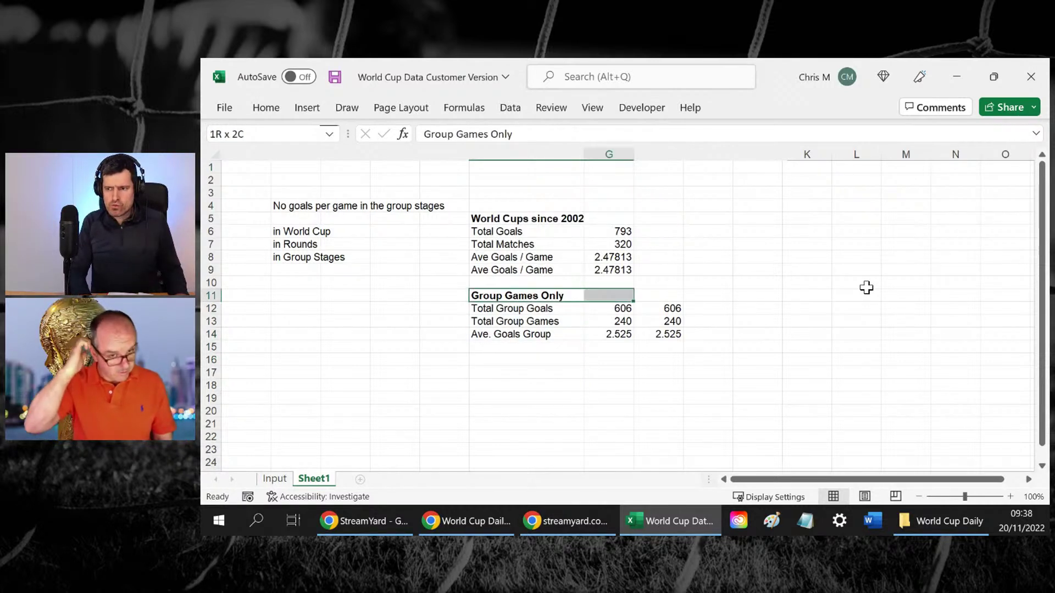
pyautogui.hotkey('shift', 'Down')
pyautogui.hotkey('shift', 'Down')
pyautogui.hotkey('shift', 'Down')
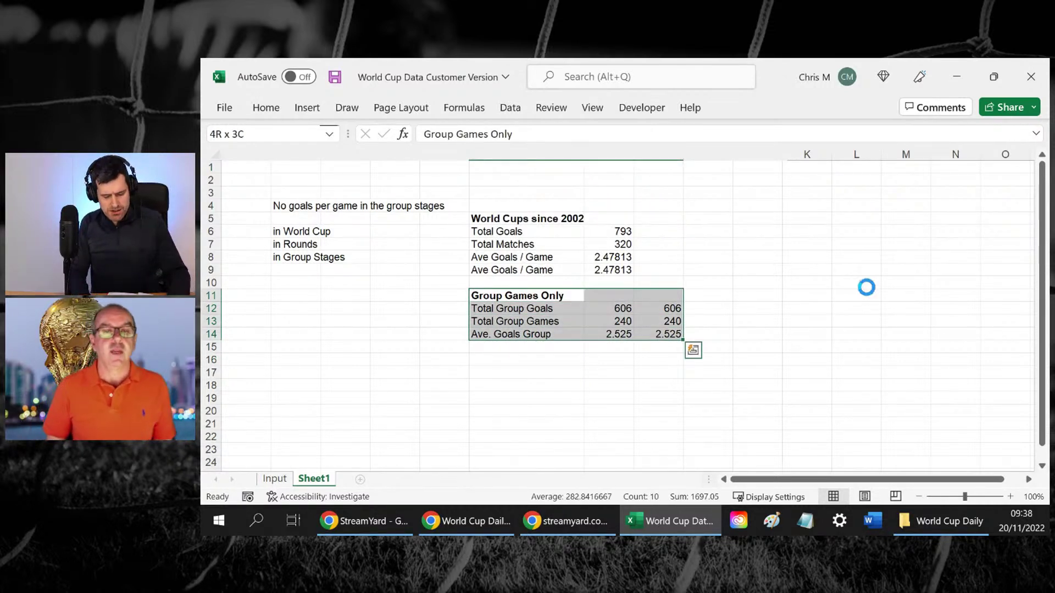
pyautogui.hotkey('ctrl', 'c')
pyautogui.press('Down')
pyautogui.press('Down')
pyautogui.press('Down')
pyautogui.press('Down')
pyautogui.press('Down')
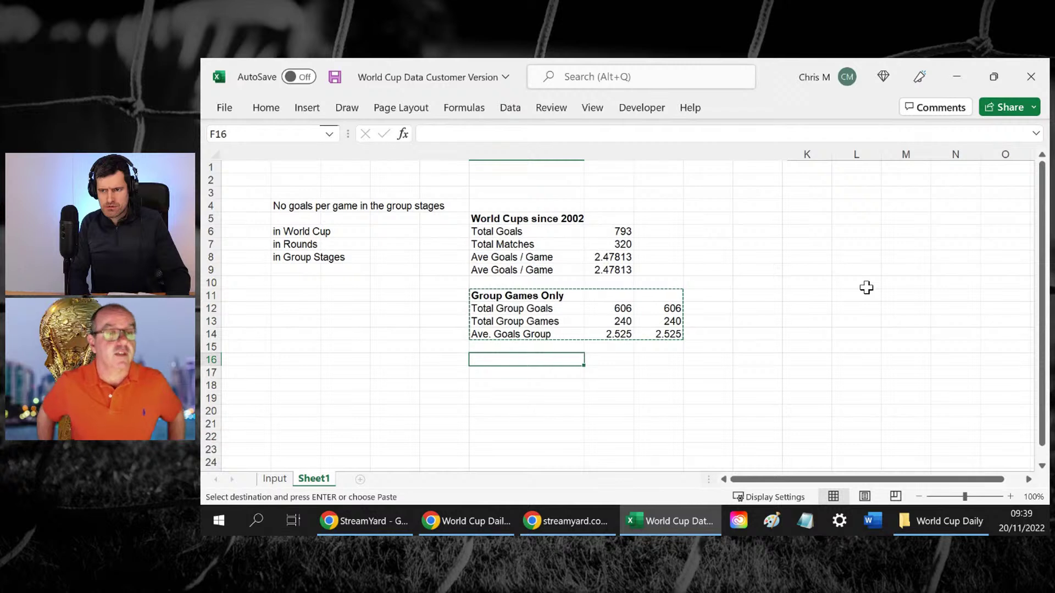
pyautogui.hotkey('ctrl', 'v')
pyautogui.press('Return')
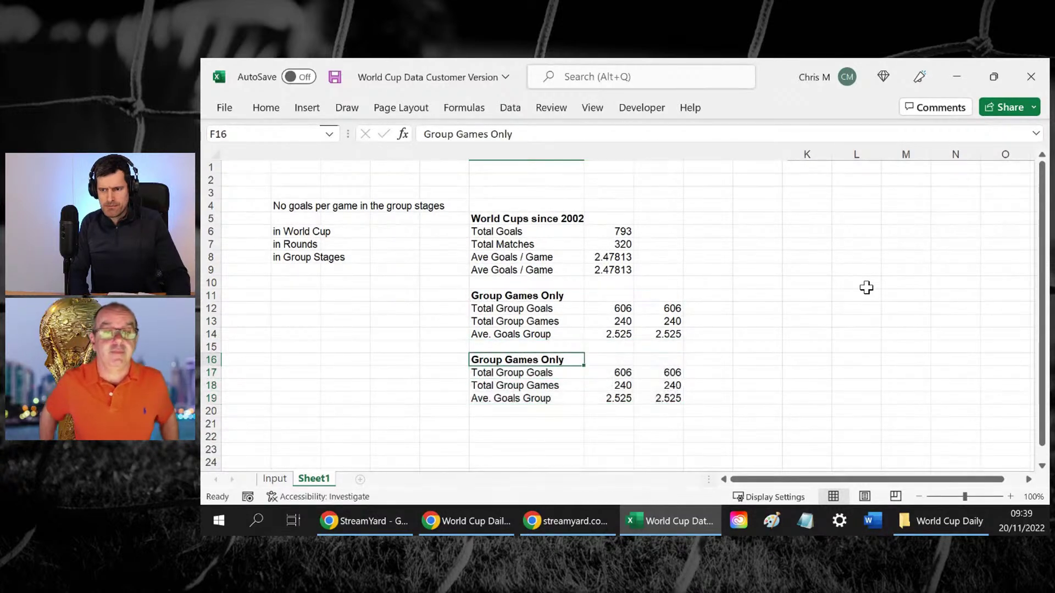
# Change the heading of the copied block in F16 to "Group Games >2.5"
pyautogui.click(520, 132)
pyautogui.press('BackSpace')
pyautogui.press('BackSpace')
pyautogui.press('BackSpace')
pyautogui.press('BackSpace')
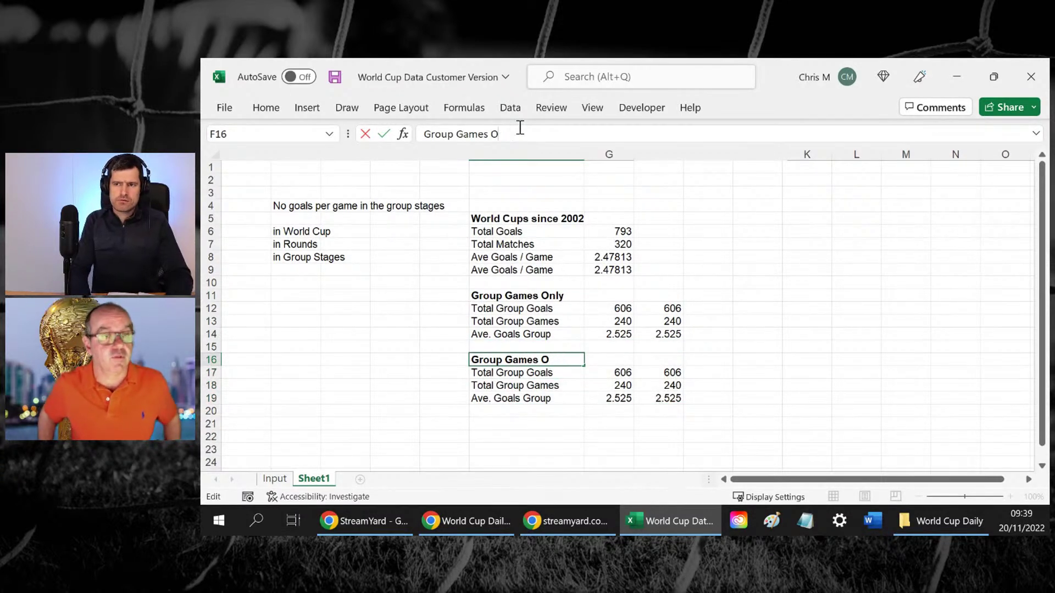
pyautogui.write('>2.5')
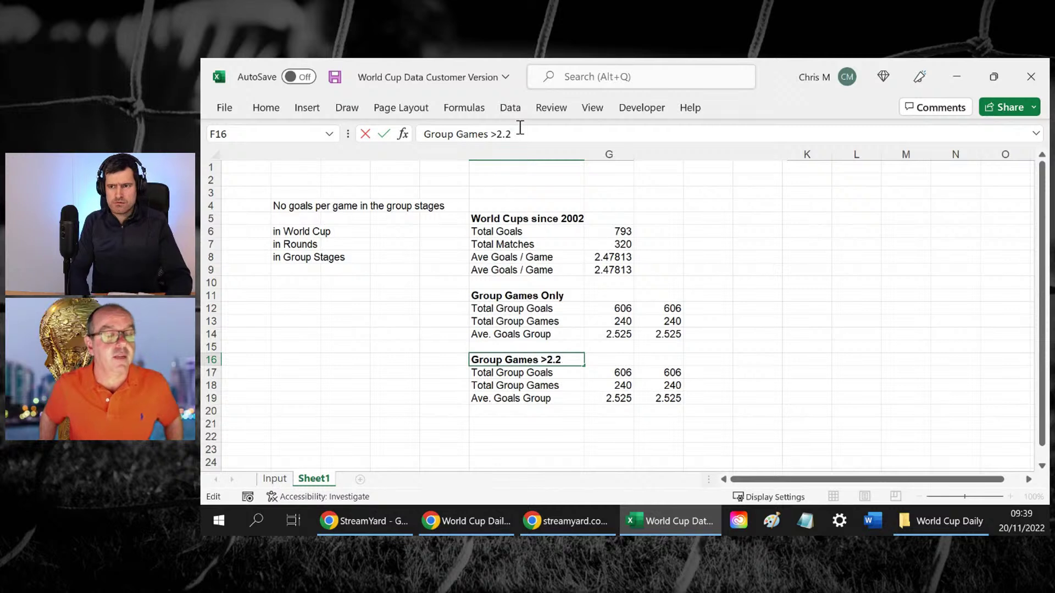
pyautogui.press('Return')
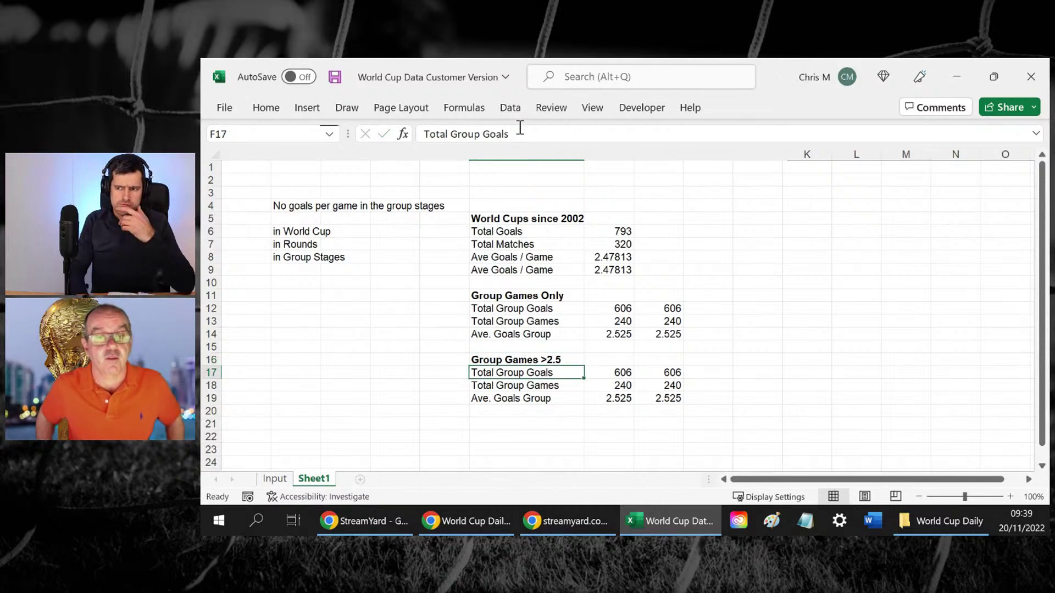
# Change the threshold in the F16 heading so it reads "Group Games >1.5"
pyautogui.press('Right')
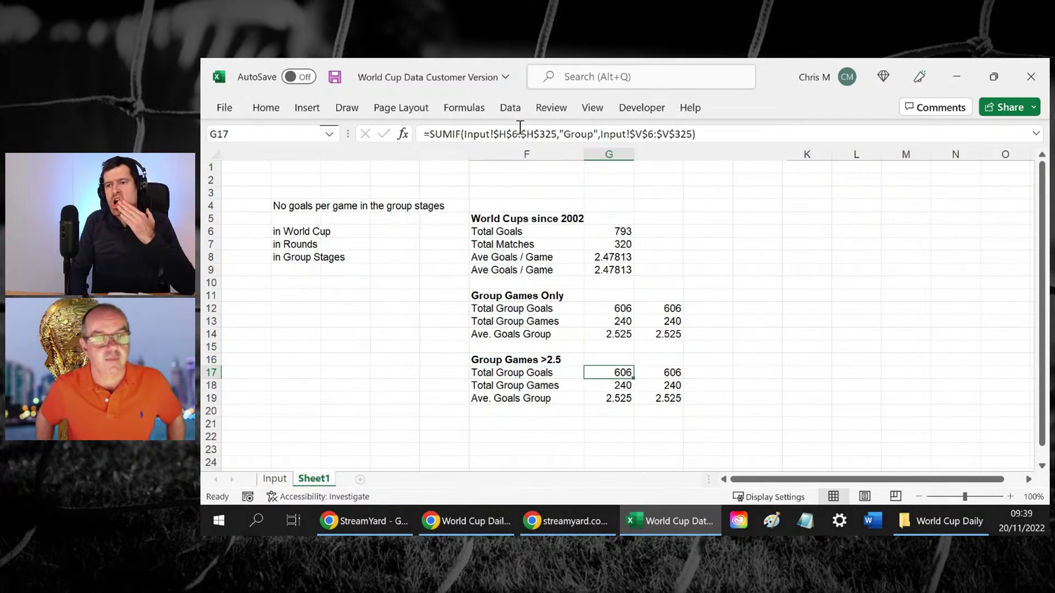
pyautogui.press('Left')
pyautogui.press('Up')
pyautogui.click(497, 134)
pyautogui.press('Delete')
pyautogui.write('1')
pyautogui.press('Return')
pyautogui.press('Up')
# Clear the copied formulas from G17:H19, keeping the row labels in column F
pyautogui.press('Right')
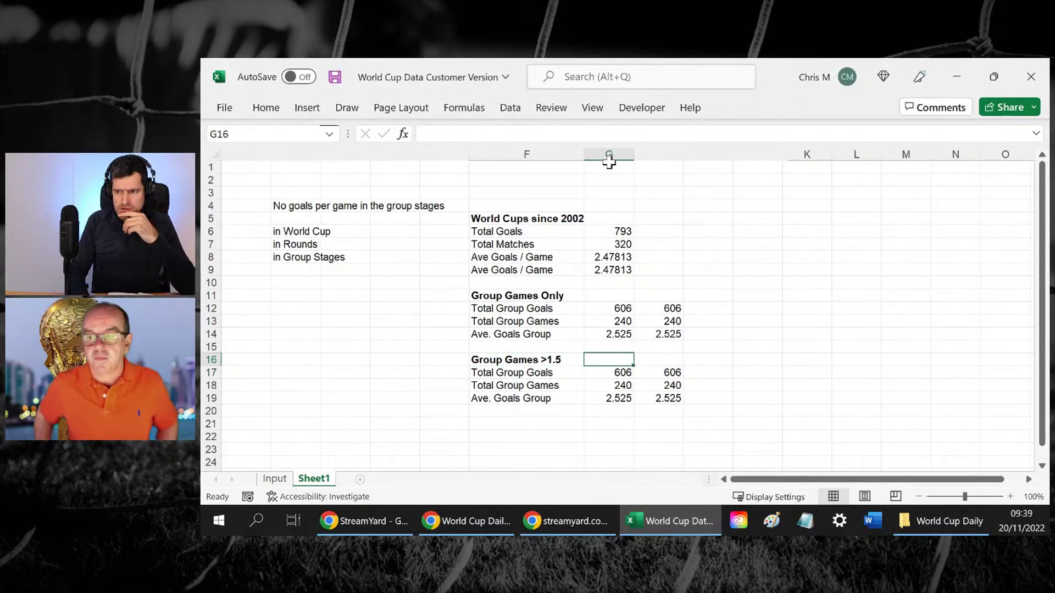
pyautogui.press('Down')
pyautogui.press('Down')
pyautogui.press('Down')
pyautogui.press('Up')
pyautogui.press('Up')
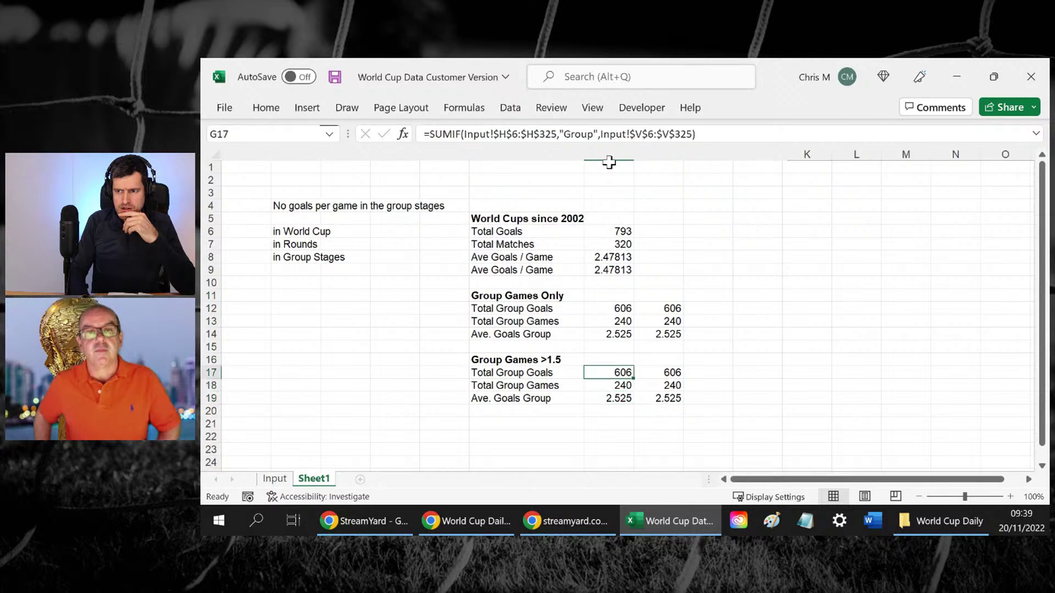
pyautogui.hotkey('shift', 'Right')
pyautogui.hotkey('shift', 'Down')
pyautogui.hotkey('shift', 'Down')
pyautogui.press('Delete')
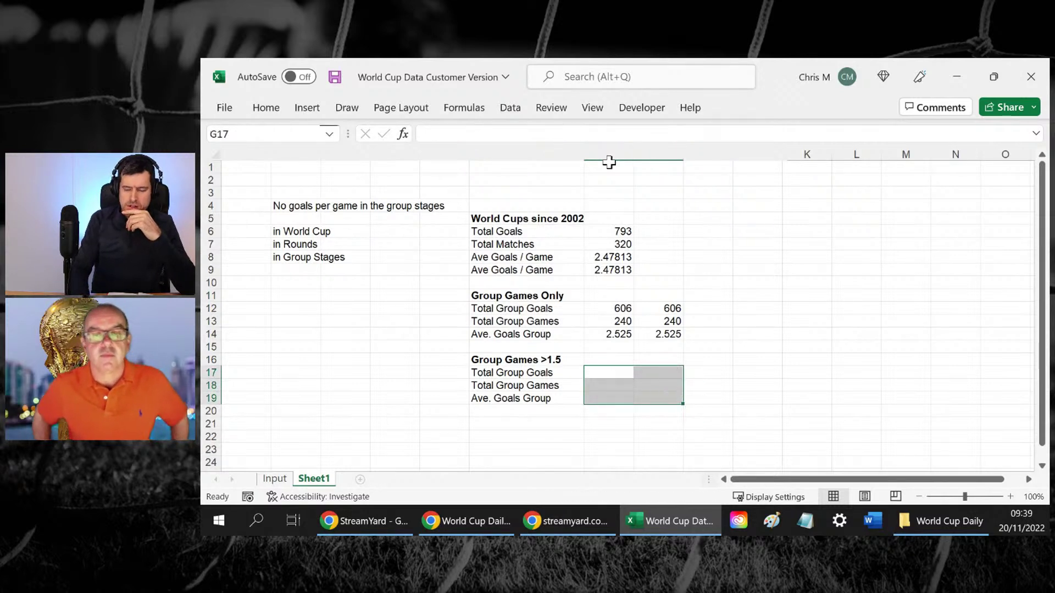
# Enter the goal thresholds 1.5 in G16 and 2.5 in H16
pyautogui.press('Up')
pyautogui.write('1.5')
pyautogui.press('Return')
pyautogui.press('Up')
pyautogui.press('Right')
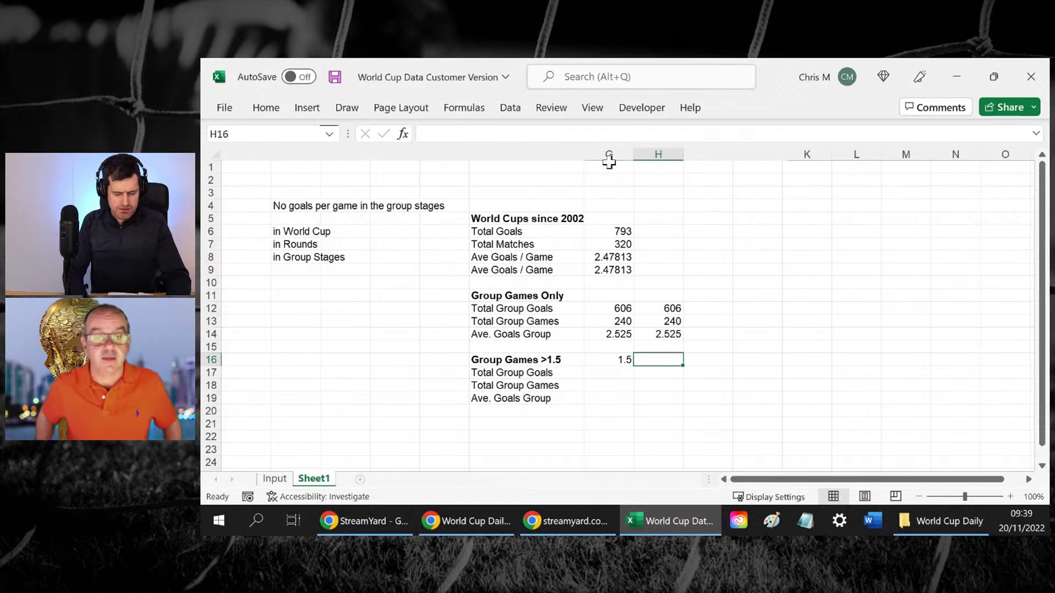
pyautogui.write('2.5')
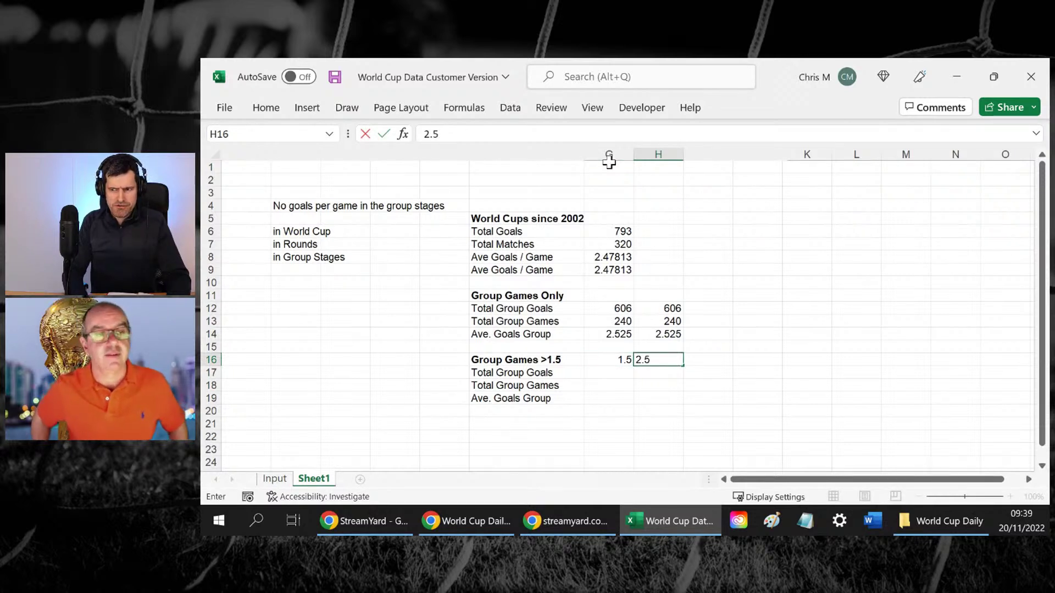
pyautogui.press('Return')
# Confirm the 2.5 threshold in H16 and select the two threshold cells G16:H16
pyautogui.press('Up')
pyautogui.press('Left')
pyautogui.hotkey('shift', 'Right')
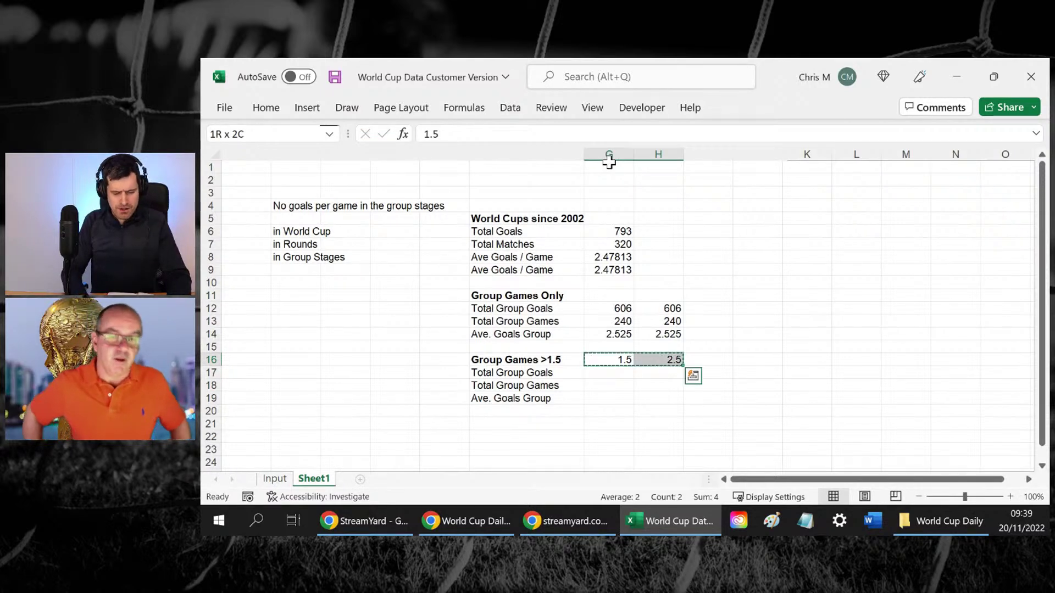
pyautogui.hotkey('ctrl', 'c')
pyautogui.press('Escape')
pyautogui.press('Down')
pyautogui.press('Up')
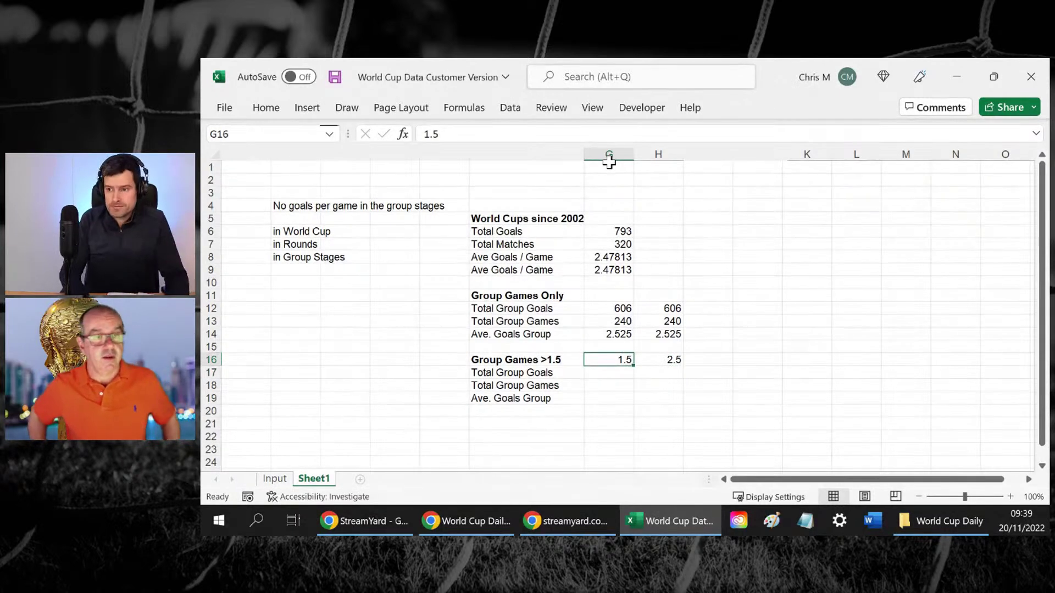
pyautogui.press('Right')
pyautogui.press('Down')
pyautogui.press('Left')
pyautogui.press('Left')
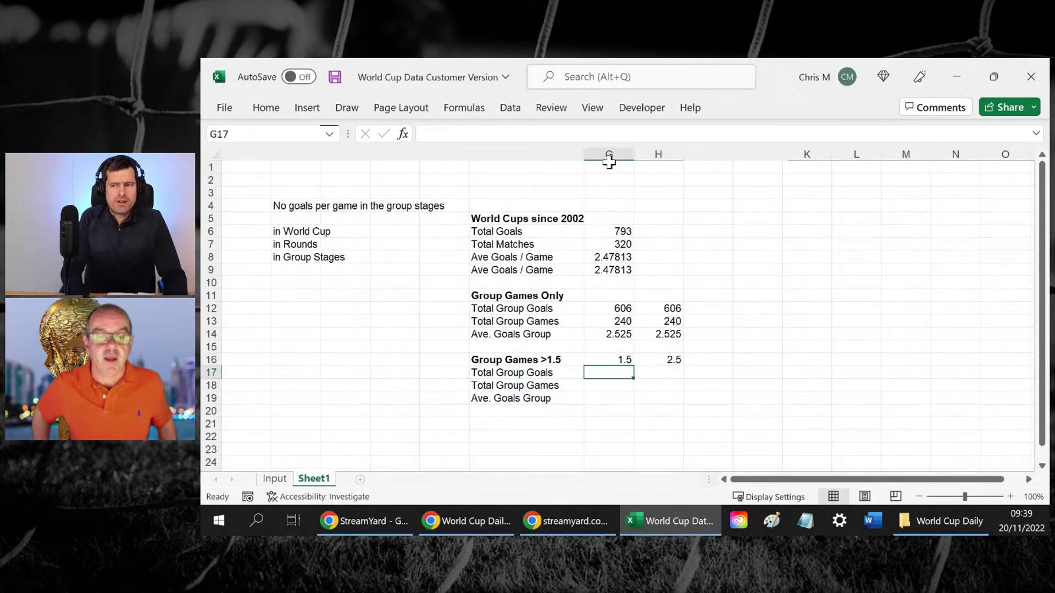
pyautogui.press('Right')
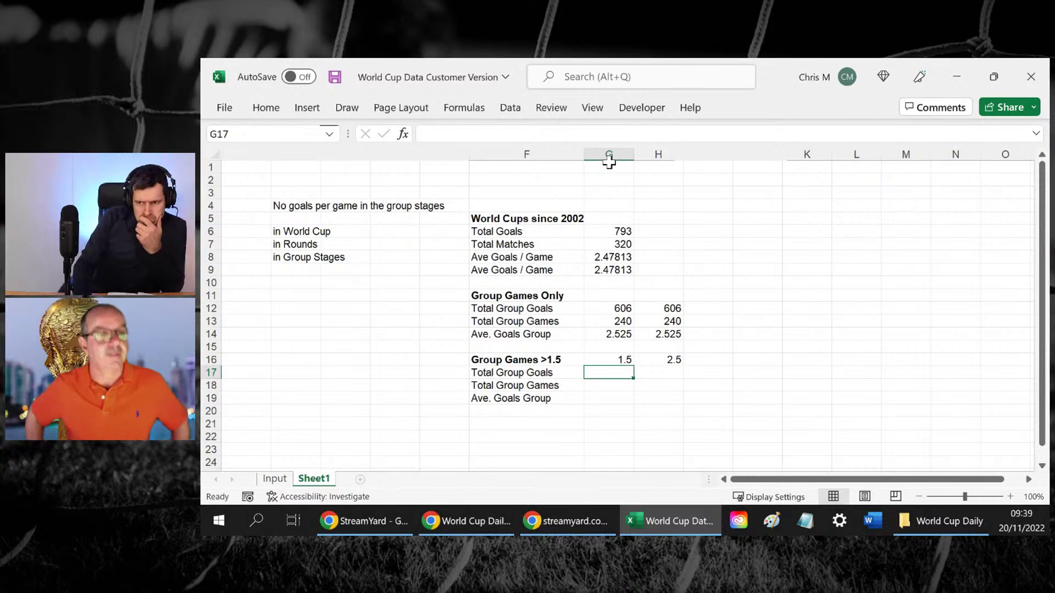
pyautogui.press('Down')
pyautogui.press('Up')
# Copy the SUMIF formula for total group goals from G12 into G17
pyautogui.press('Up')
pyautogui.press('Up')
pyautogui.press('Up')
pyautogui.press('Up')
pyautogui.press('Up')
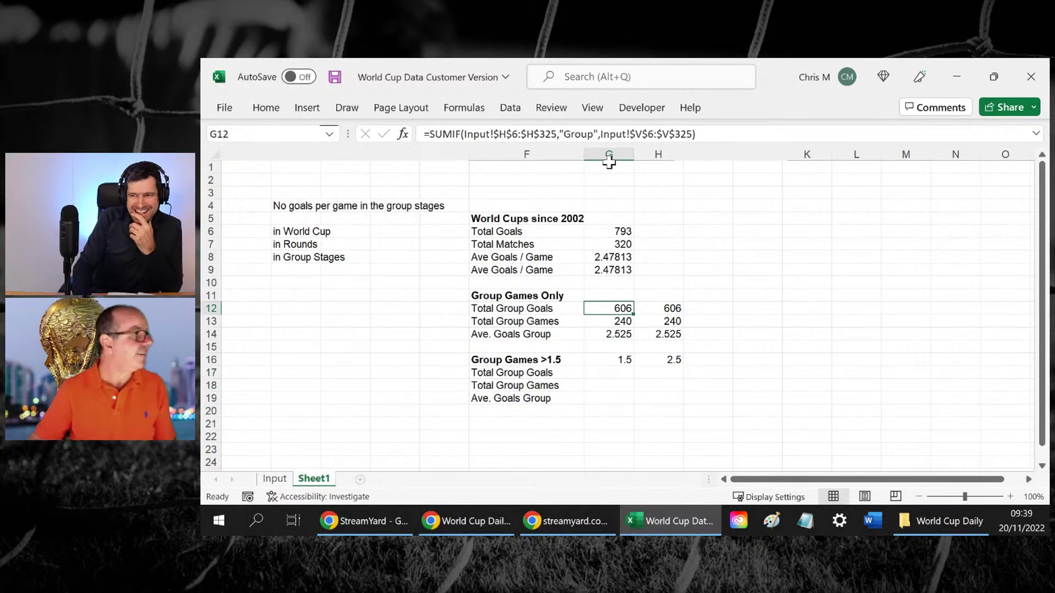
pyautogui.press('Left')
pyautogui.press('Right')
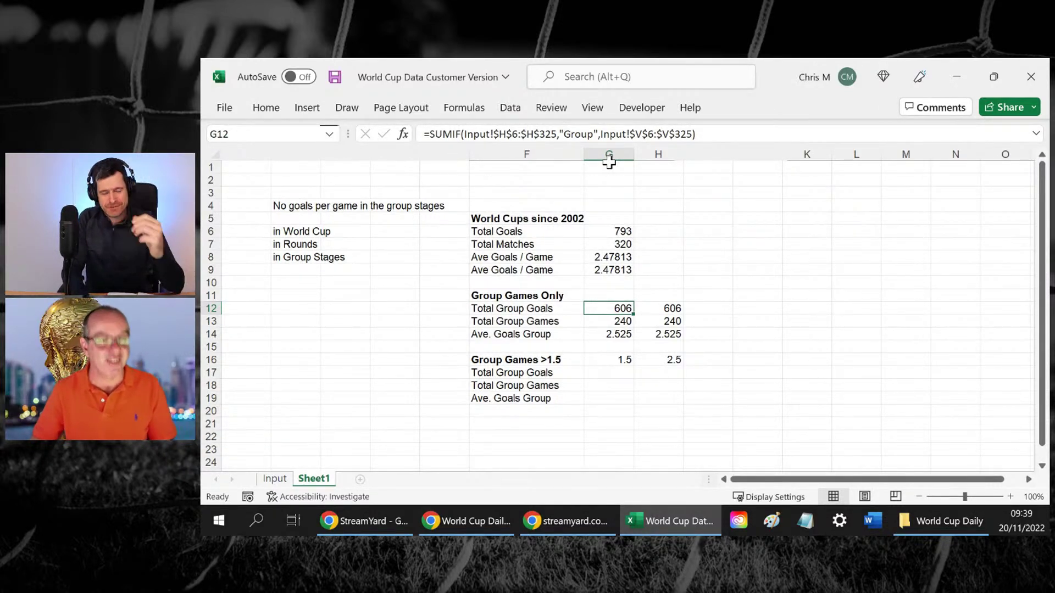
pyautogui.hotkey('ctrl', 'c')
pyautogui.press('Down')
pyautogui.press('Down')
pyautogui.press('Down')
pyautogui.press('Down')
pyautogui.press('Down')
pyautogui.hotkey('ctrl', 'v')
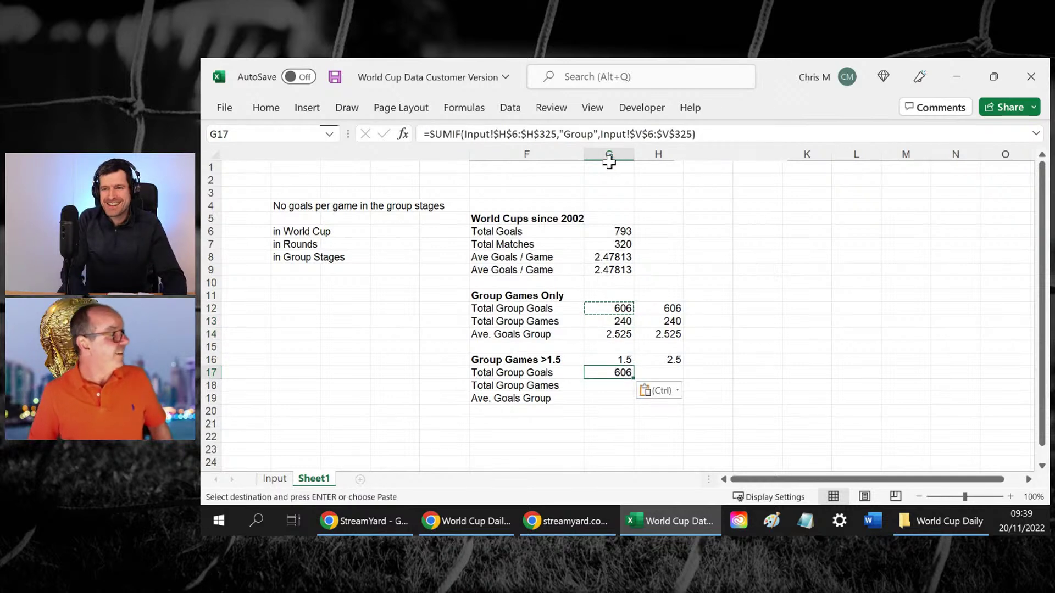
pyautogui.press('Escape')
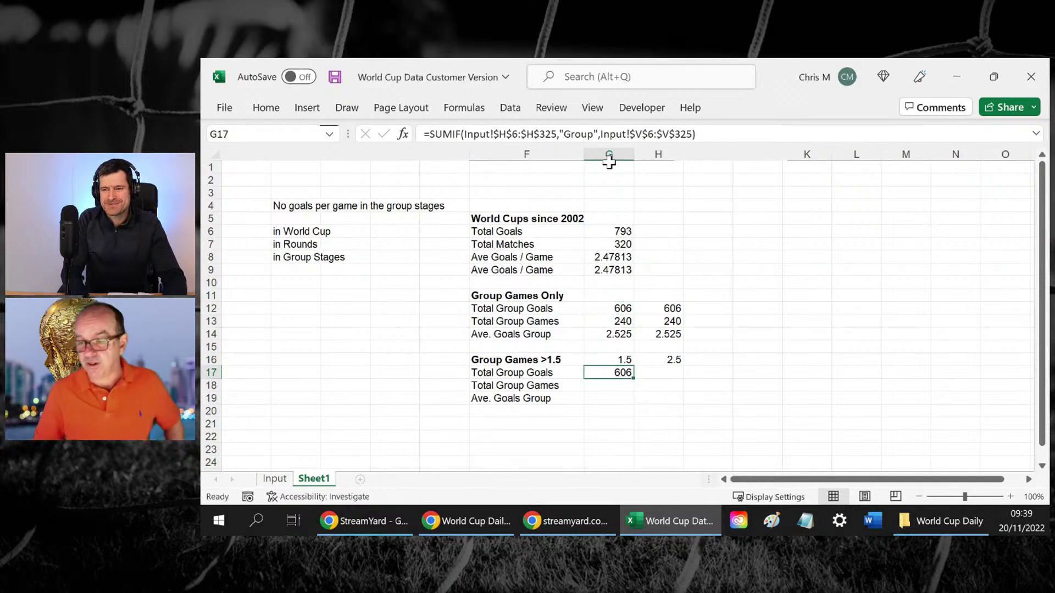
pyautogui.press('Left')
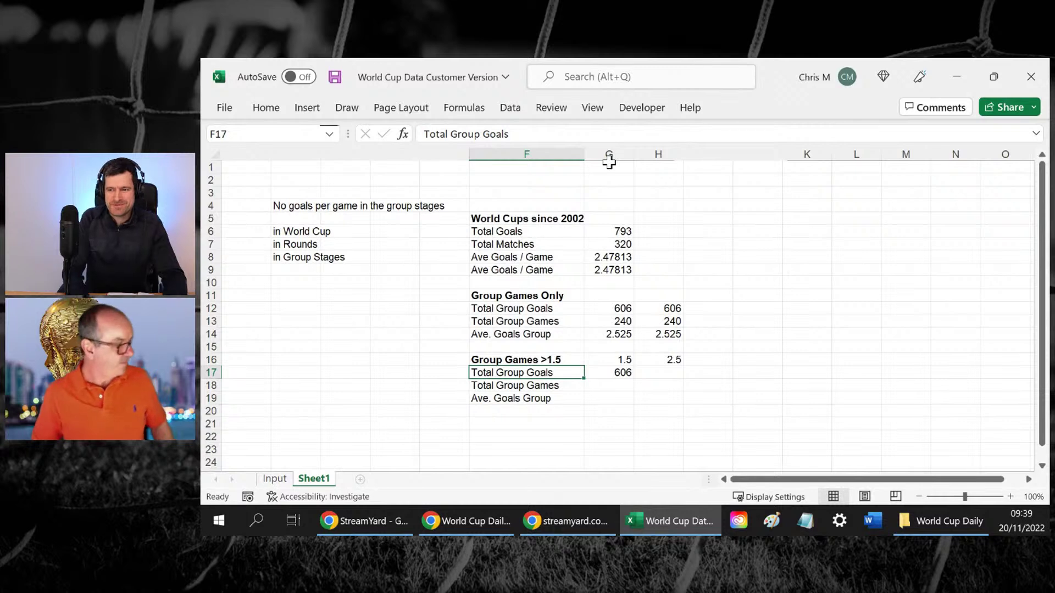
pyautogui.press('F2')
pyautogui.press('BackSpace')
pyautogui.press('BackSpace')
pyautogui.press('BackSpace')
pyautogui.press('BackSpace')
pyautogui.write('ames')
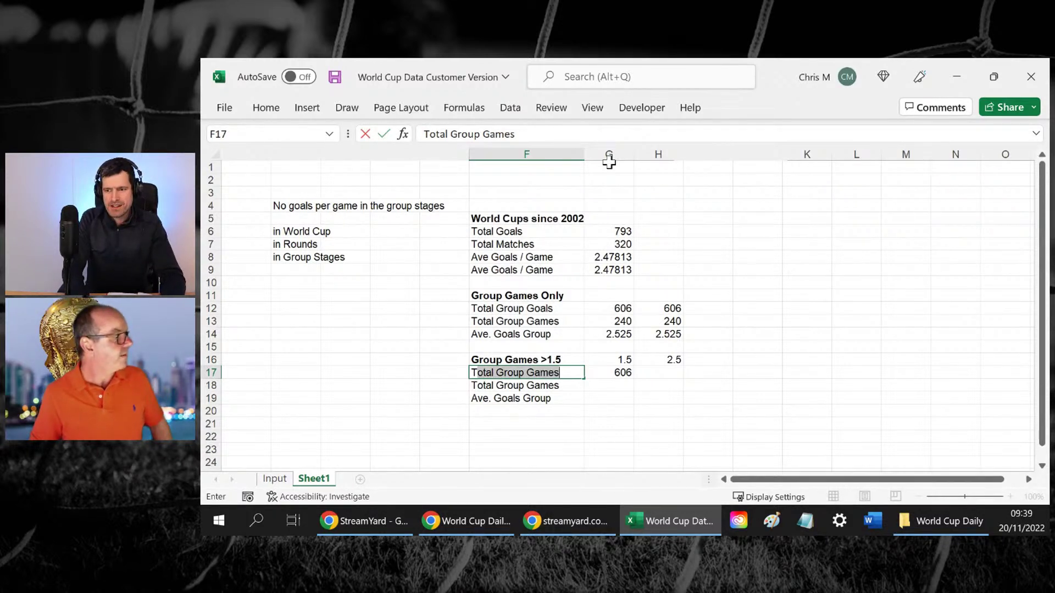
pyautogui.press('Escape')
# Replace the row label in F18 with "Games less than"
pyautogui.press('Right')
pyautogui.press('Down')
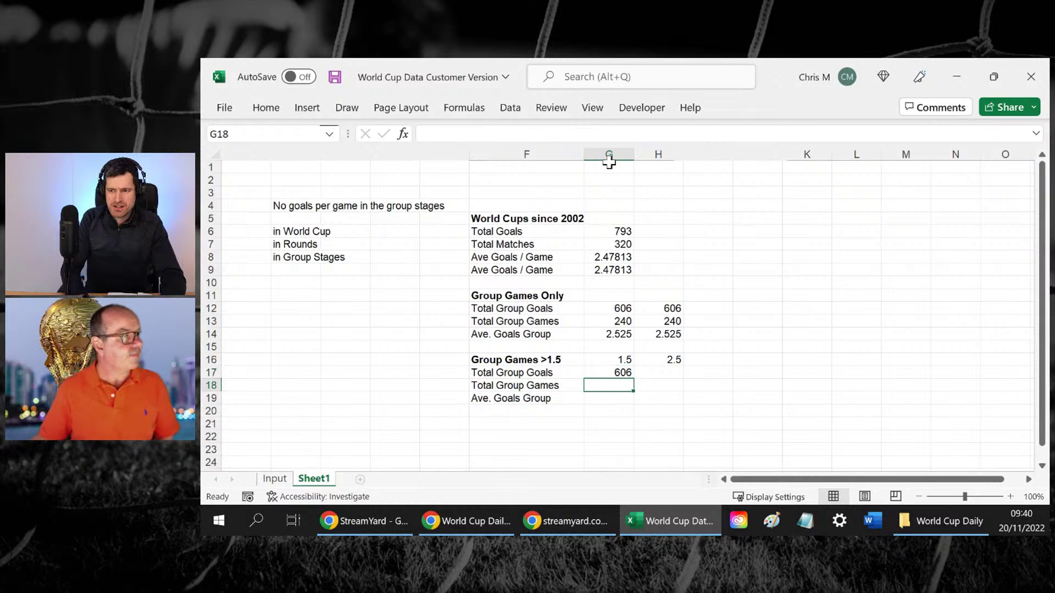
pyautogui.press('Left')
pyautogui.write('Games <')
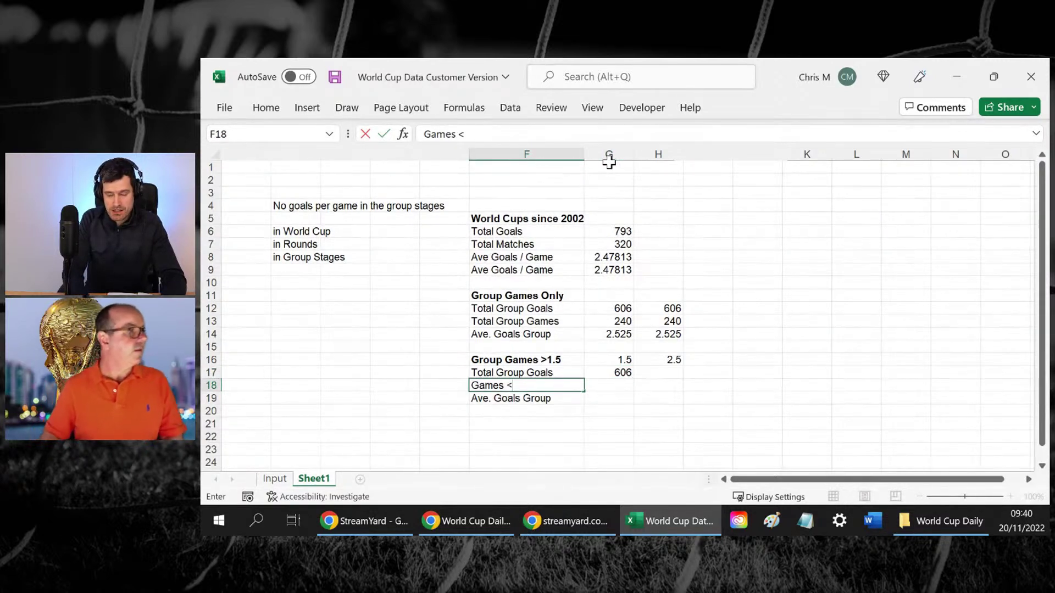
pyautogui.press('BackSpace')
pyautogui.write('less than')
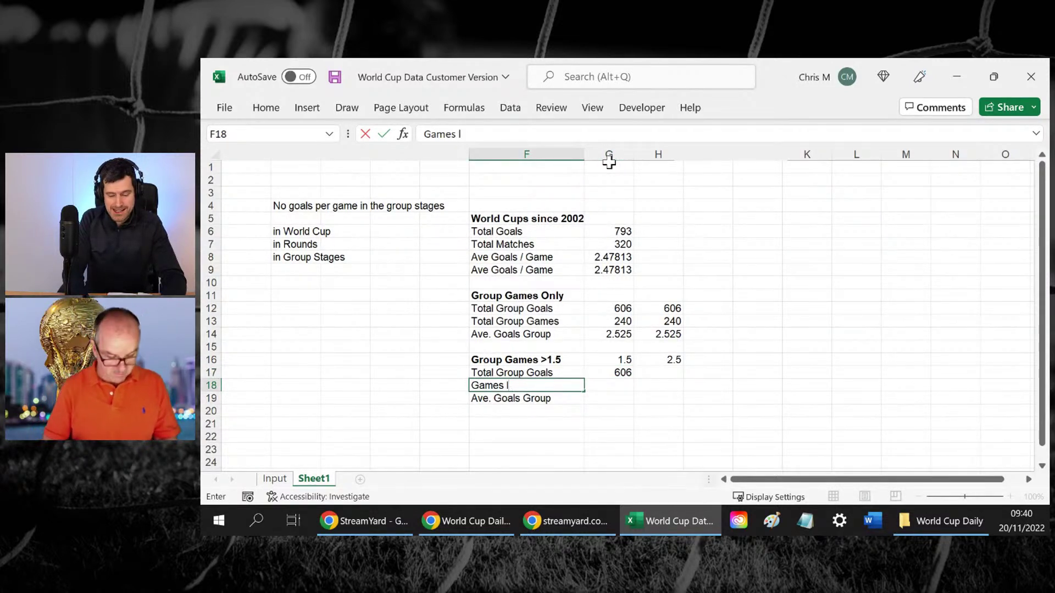
pyautogui.press('Return')
pyautogui.press('Up')
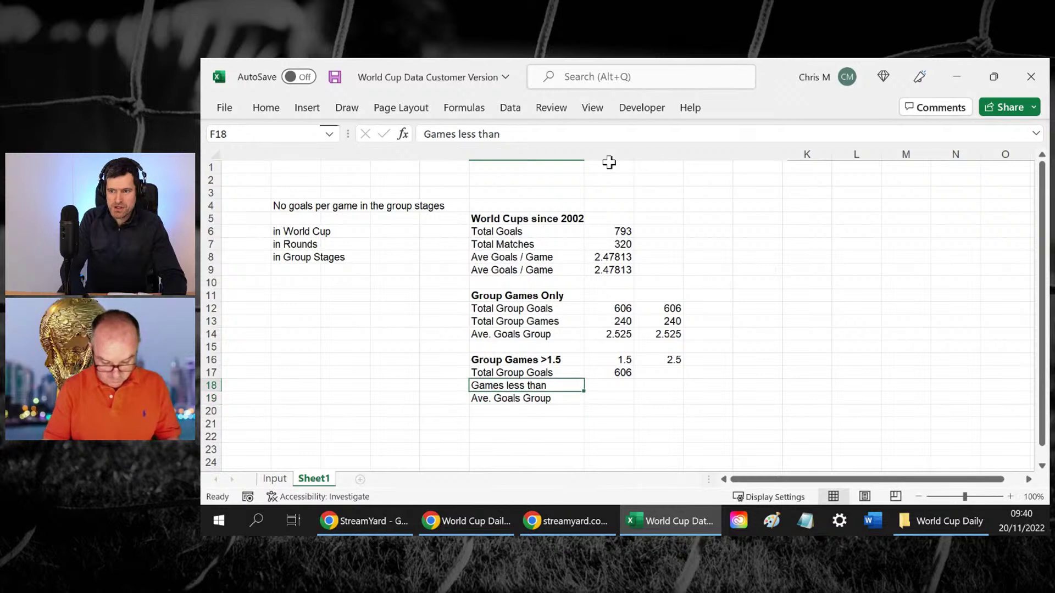
# Make the thresholds in G16:H16 bold
pyautogui.press('Right')
pyautogui.press('Up')
pyautogui.press('Up')
pyautogui.hotkey('shift', 'Right')
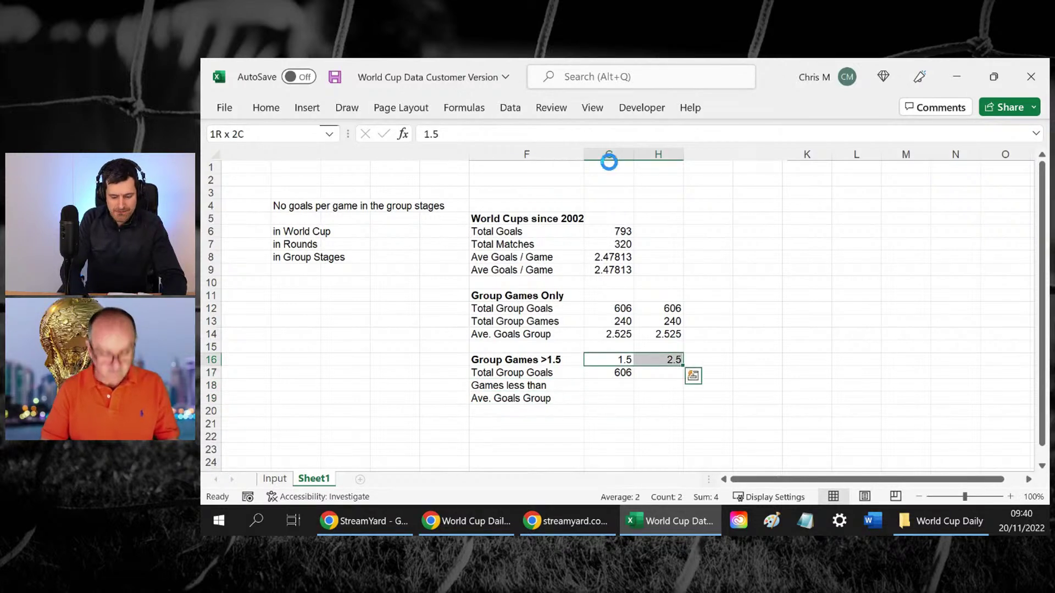
pyautogui.hotkey('ctrl', 'b')
# Replace the row label in F19 with "Games more than"
pyautogui.press('Down')
pyautogui.press('Down')
pyautogui.press('Left')
pyautogui.press('Down')
pyautogui.write('Games more t')
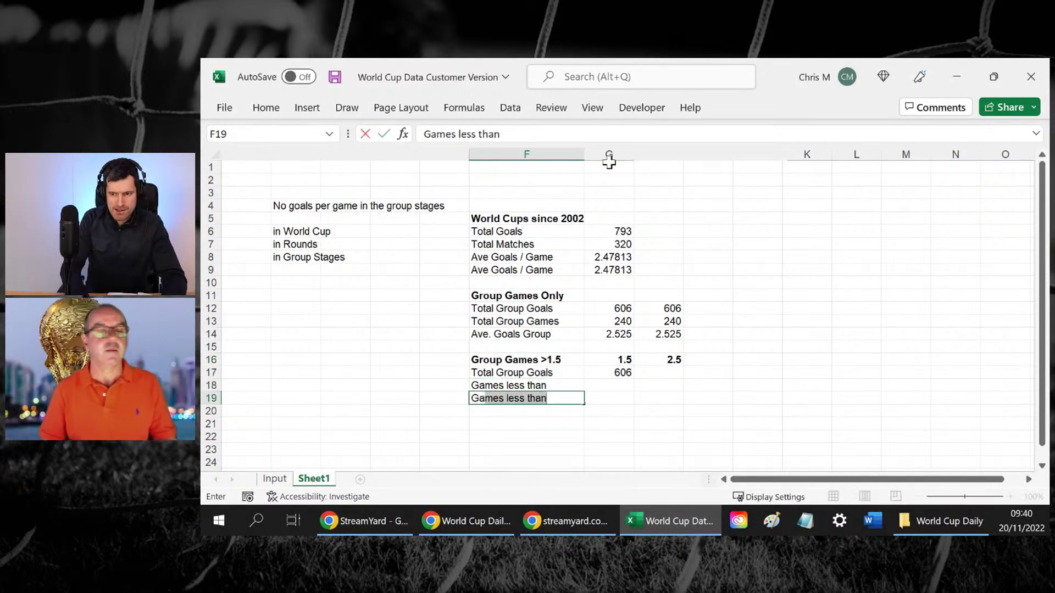
pyautogui.write('han')
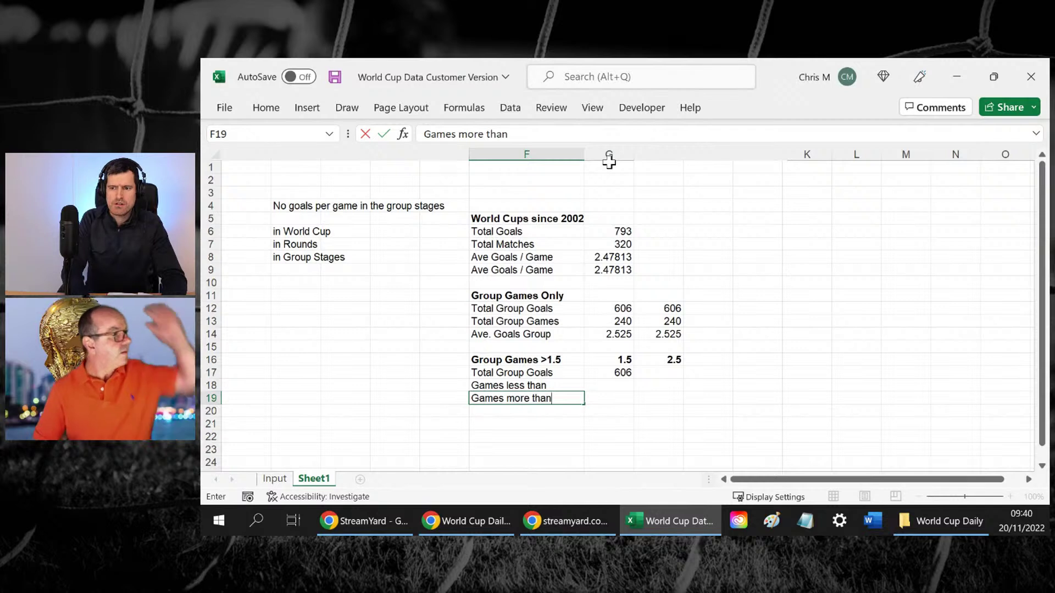
pyautogui.press('Return')
# Examine the criteria argument of the SUMIF formula in G17 and the threshold in G16
pyautogui.press('Up')
pyautogui.press('Up')
pyautogui.press('Up')
pyautogui.press('Right')
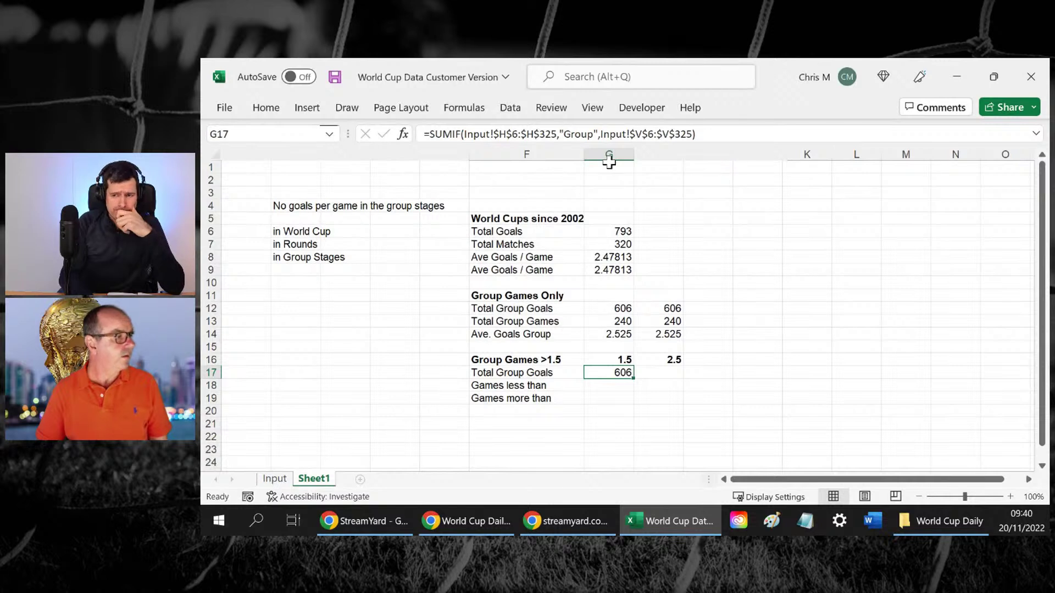
pyautogui.click(599, 134)
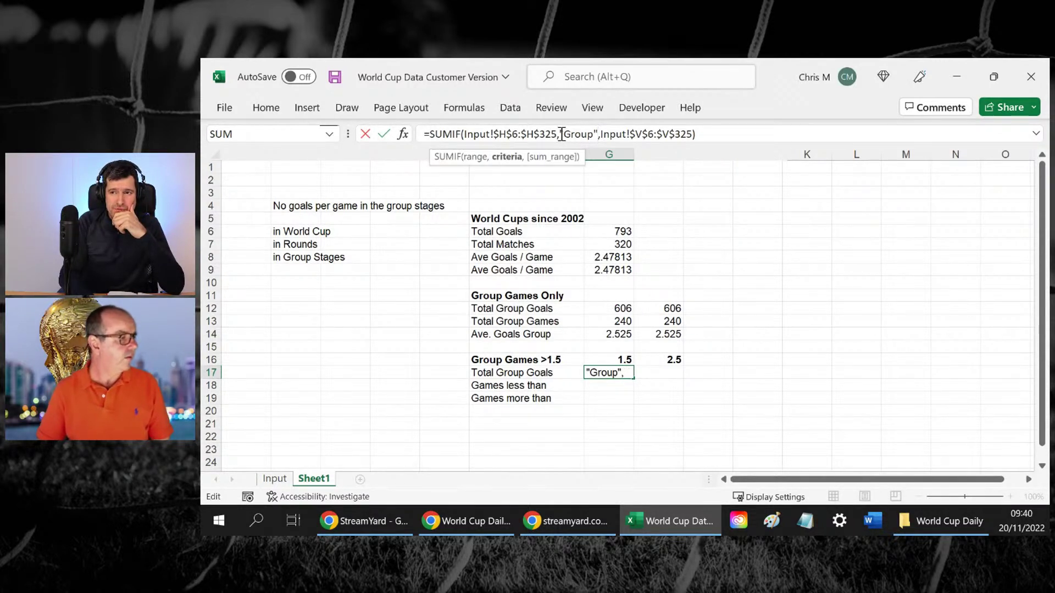
pyautogui.hotkey('ctrl', 'Return')
pyautogui.click(605, 358)
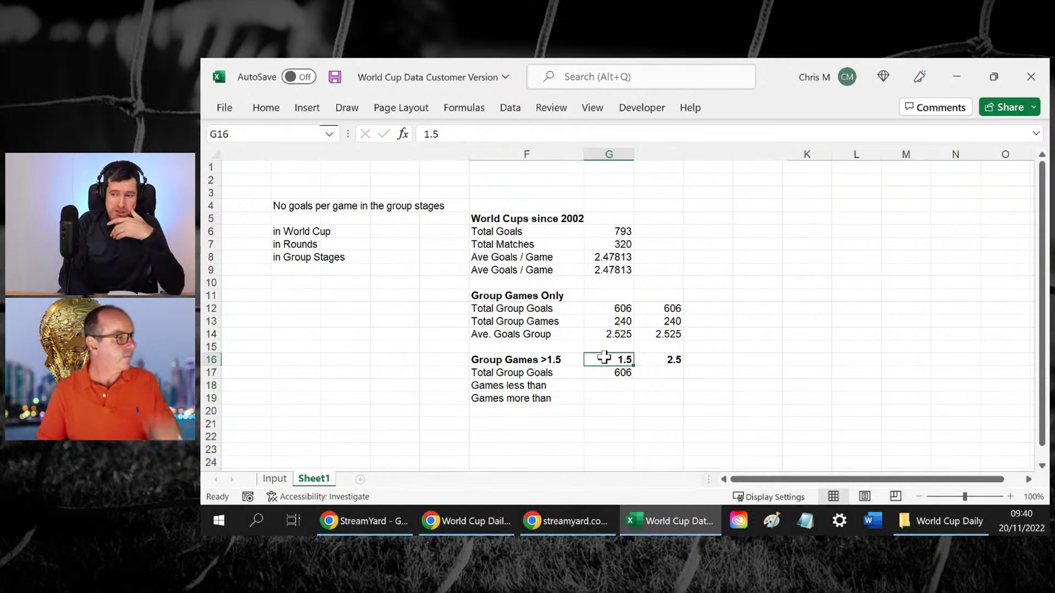
# Start a COUNTIFS formula in G18 for the "Games less than" row
pyautogui.press('Down')
pyautogui.press('Down')
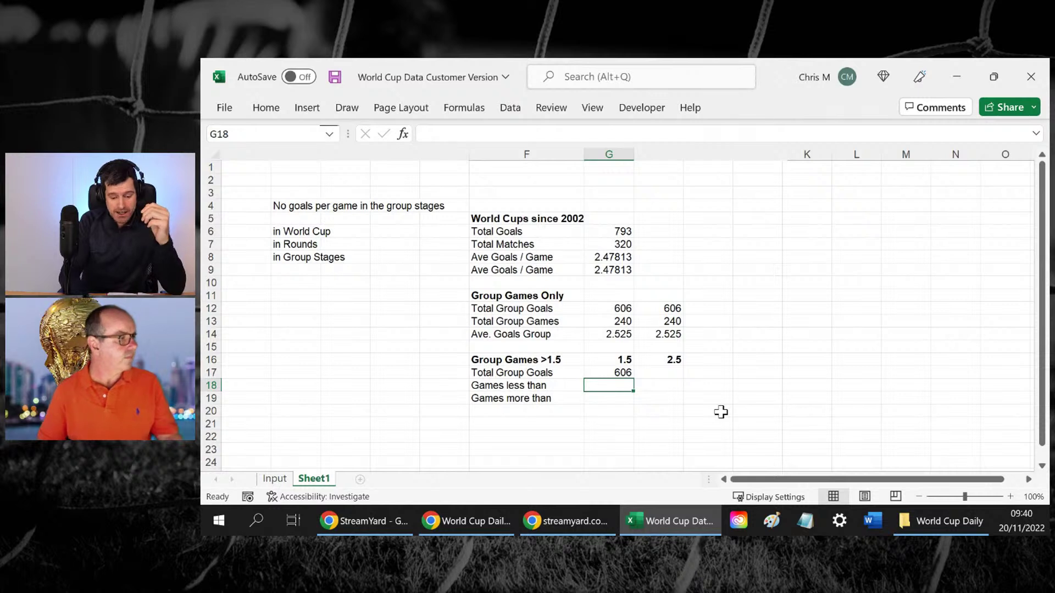
pyautogui.write('=coun')
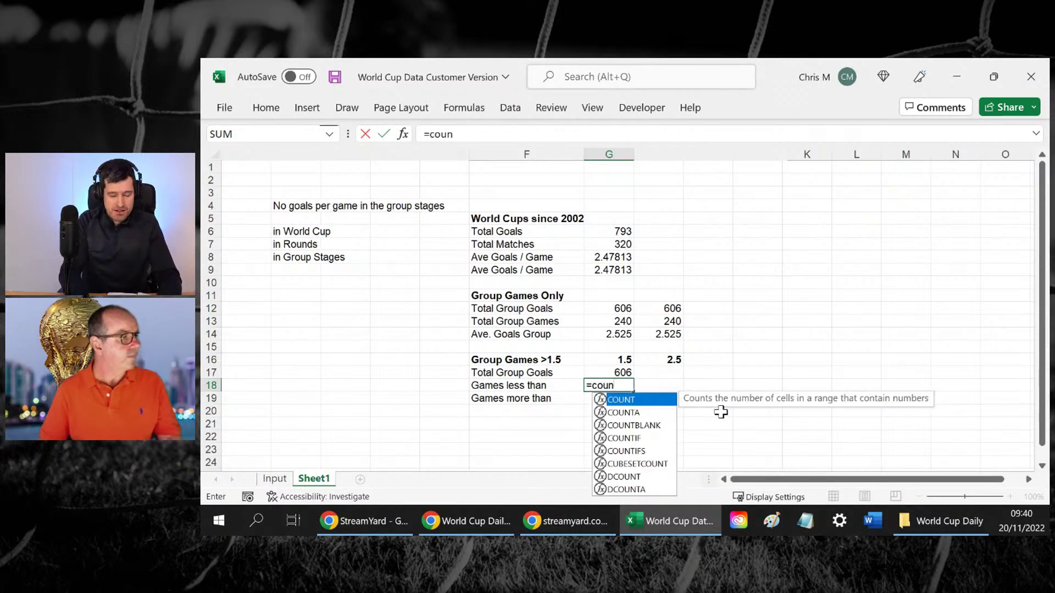
pyautogui.write('tifs')
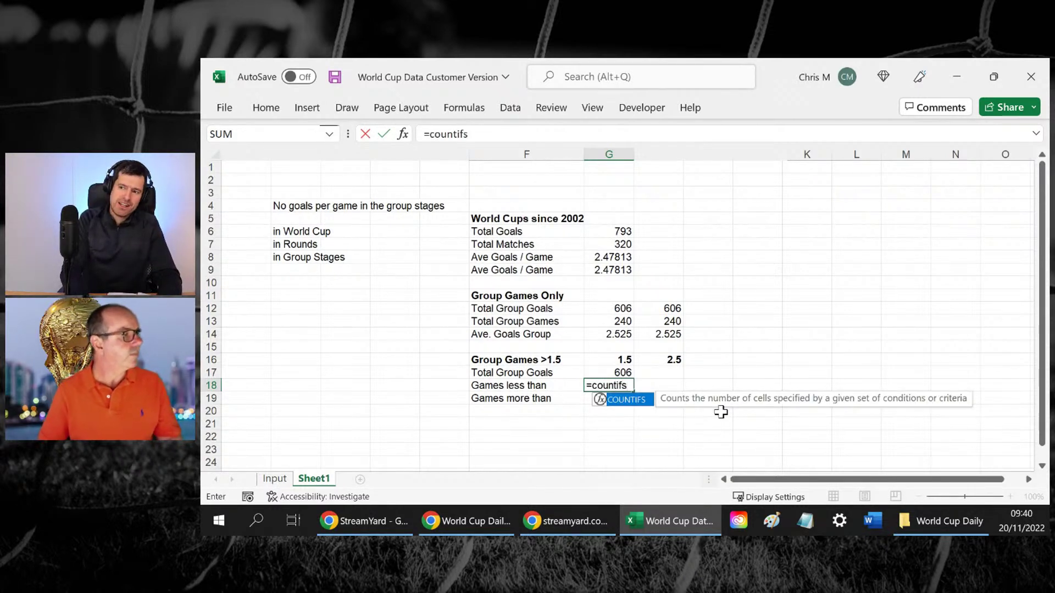
pyautogui.press('BackSpace')
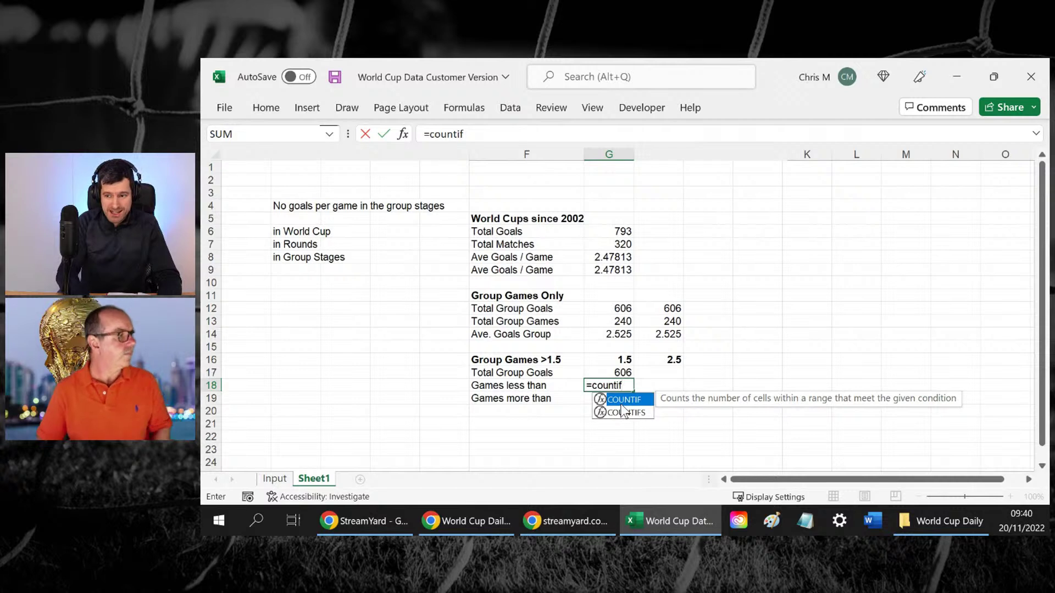
pyautogui.write('s(')
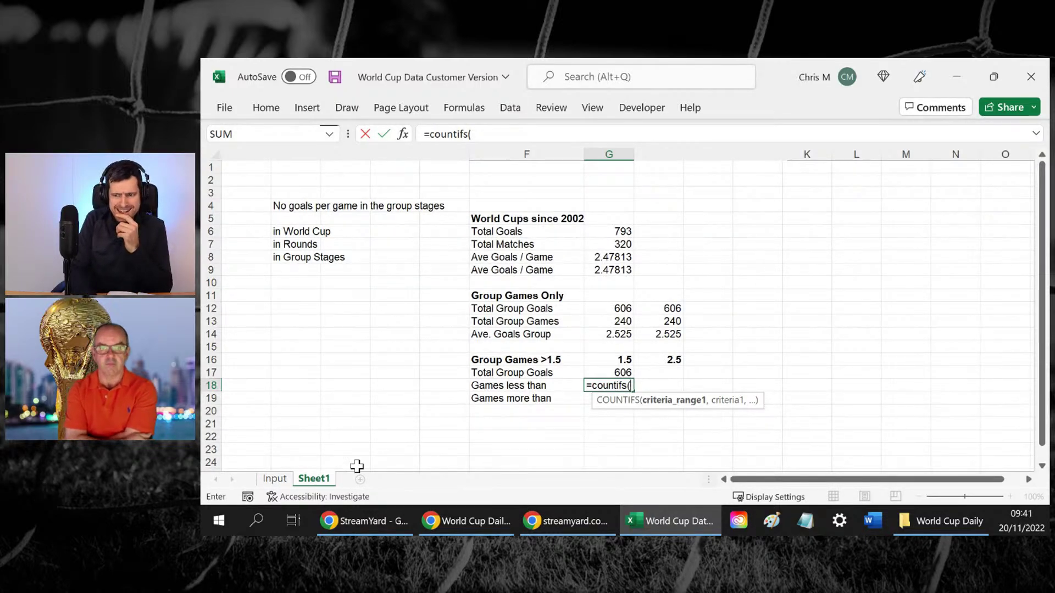
# Set the first COUNTIFS criteria range to the Knockout / Group column on the Input sheet, H6:H325
pyautogui.click(274, 480)
pyautogui.click(541, 189)
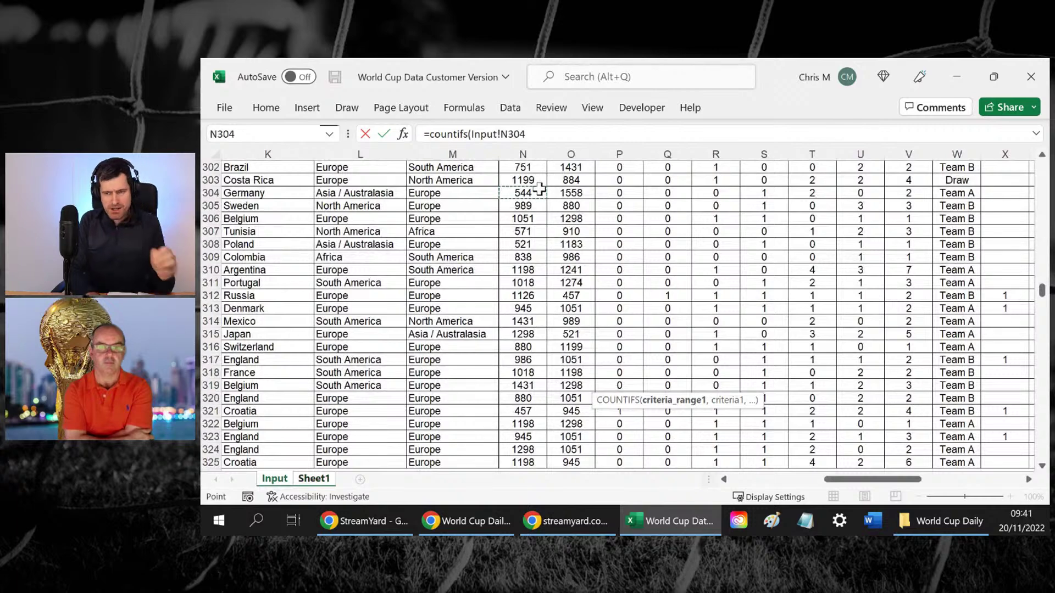
pyautogui.hotkey('ctrl', 'Up')
pyautogui.hotkey('ctrl', 'Up')
pyautogui.press('Left')
pyautogui.press('Left')
pyautogui.press('Down')
pyautogui.press('Down')
pyautogui.press('Down')
pyautogui.press('Left')
pyautogui.press('Left')
pyautogui.press('Left')
pyautogui.press('Left')
pyautogui.press('Left')
pyautogui.press('Left')
pyautogui.press('Left')
pyautogui.press('Left')
pyautogui.press('Down')
pyautogui.press('Right')
pyautogui.press('Right')
pyautogui.press('Right')
pyautogui.press('Right')
pyautogui.press('Down')
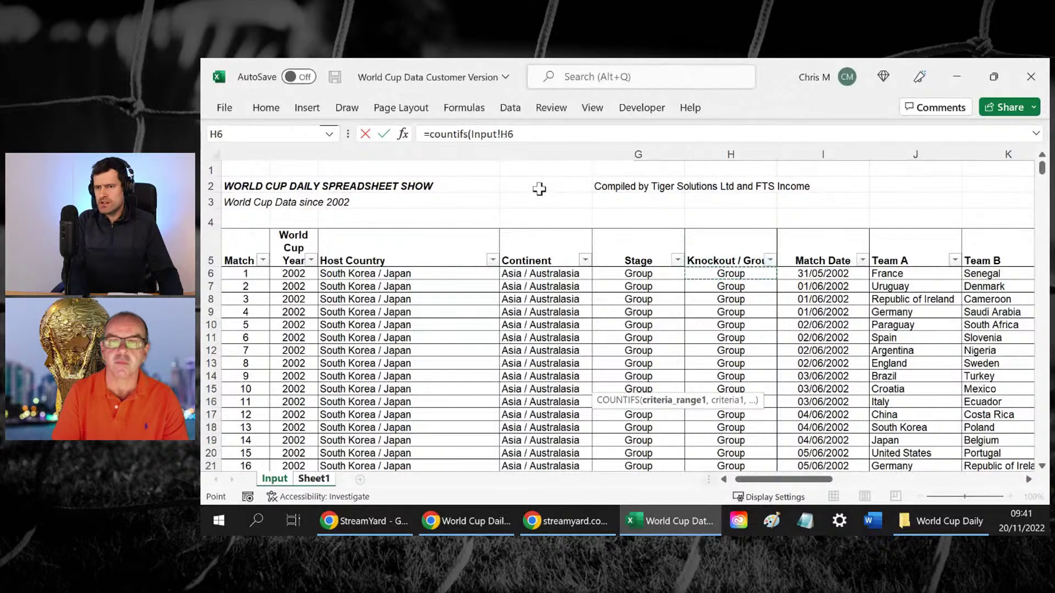
pyautogui.hotkey('ctrl', 'shift', 'Down')
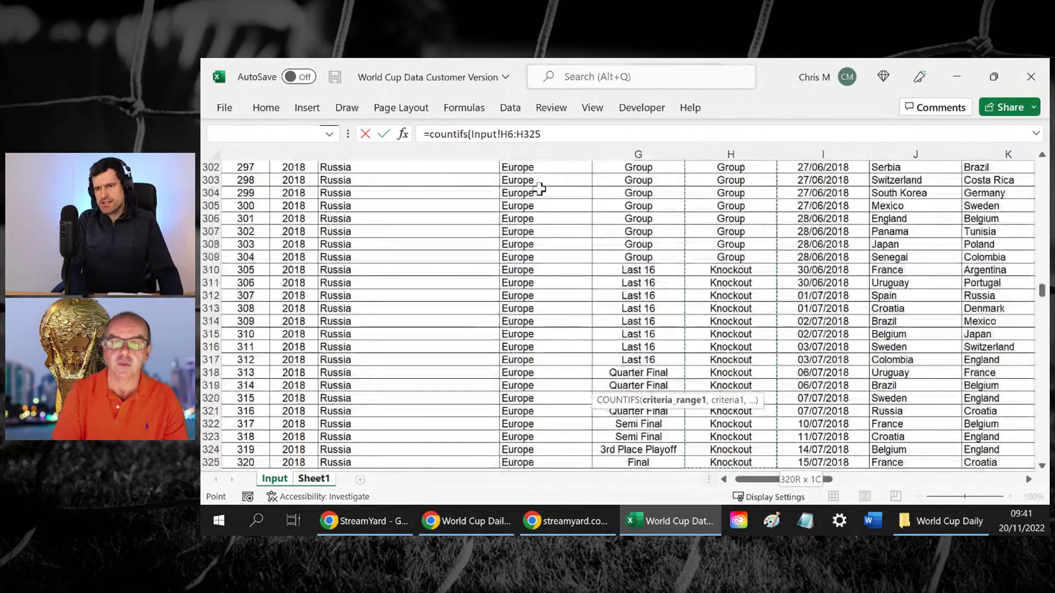
# Add "Group" as the first criterion and complete the COUNTIFS formula in G18
pyautogui.click(564, 137)
pyautogui.write(',"Gr')
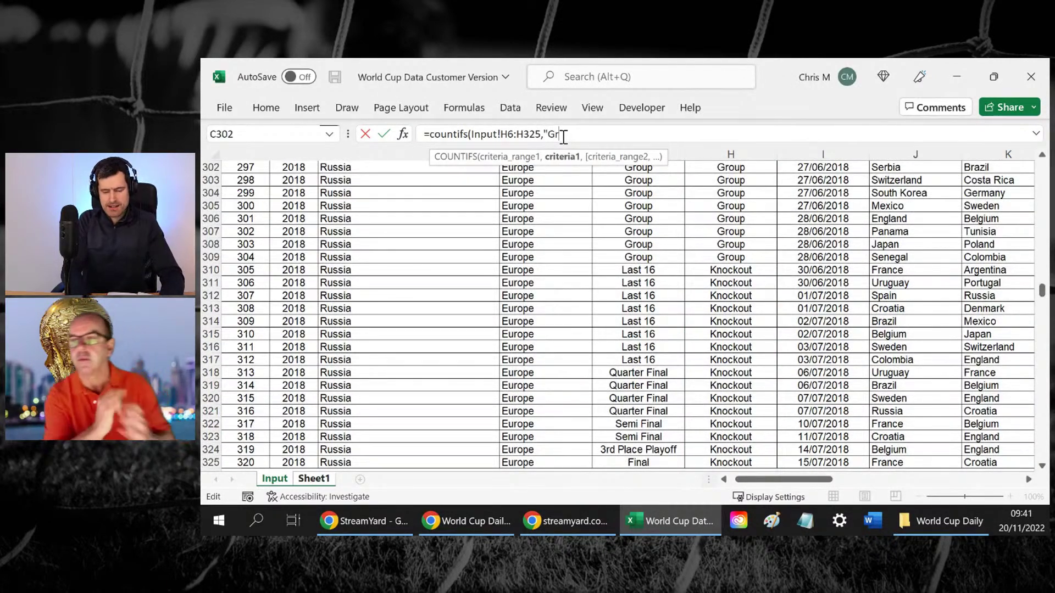
pyautogui.write('oup")')
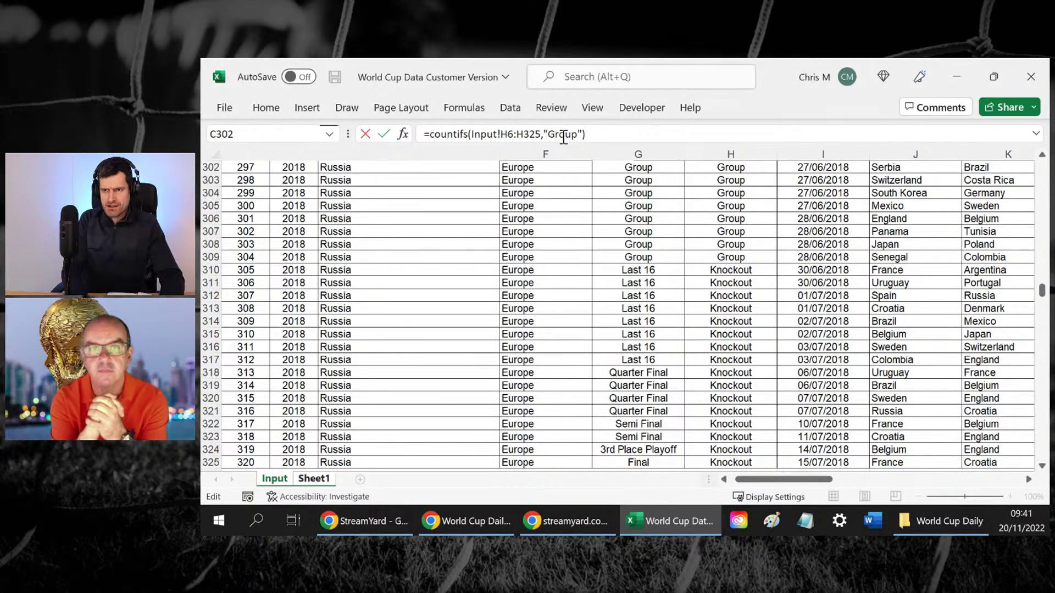
pyautogui.press('Return')
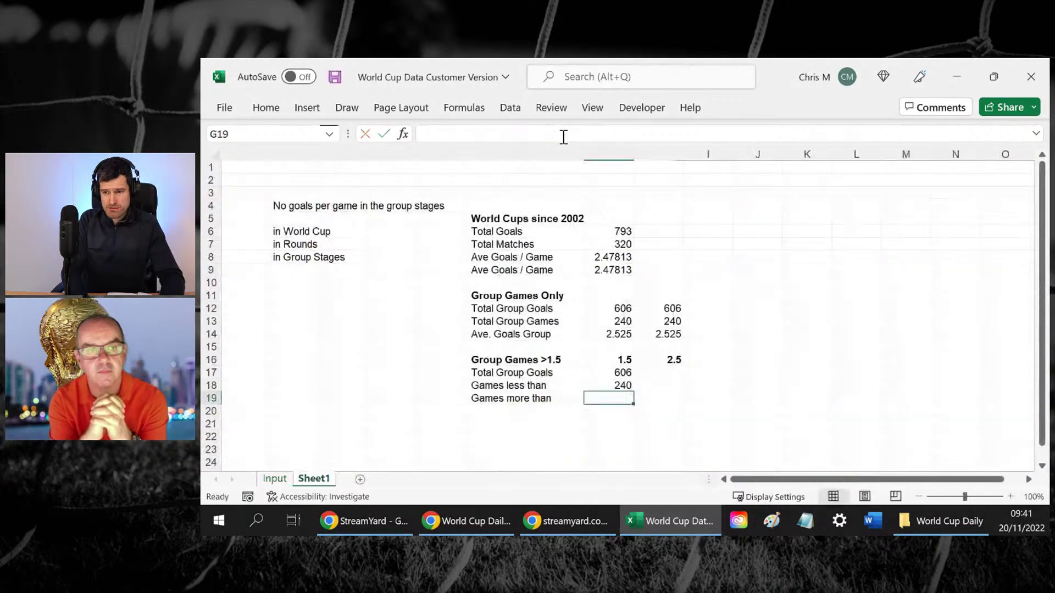
# Add the Total Goals column on the Input sheet, V6:V325, as the second criteria range of the COUNTIFS formula in G18
pyautogui.press('Up')
pyautogui.press('Down')
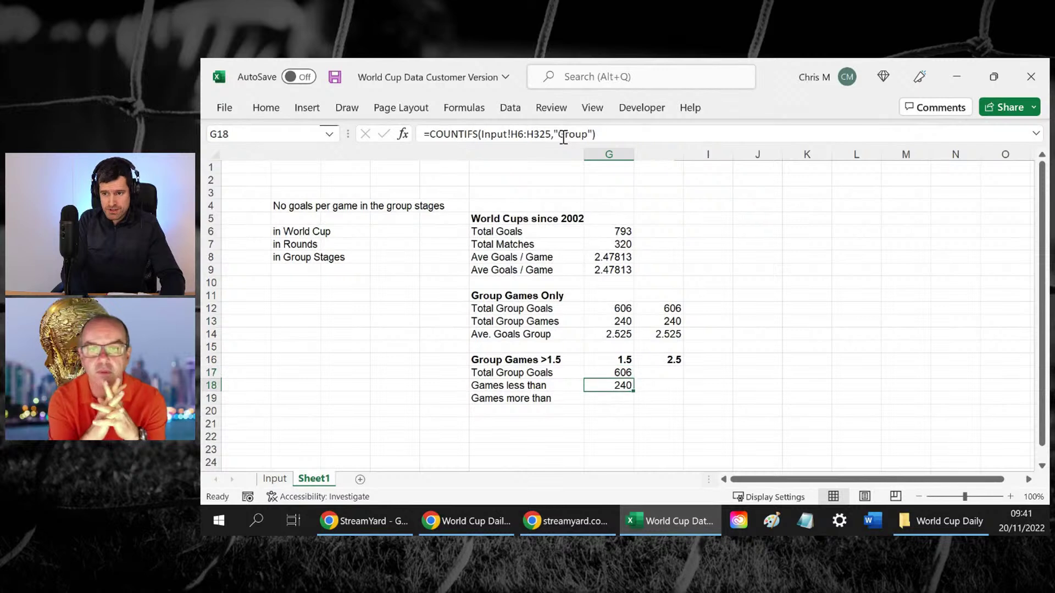
pyautogui.click(594, 134)
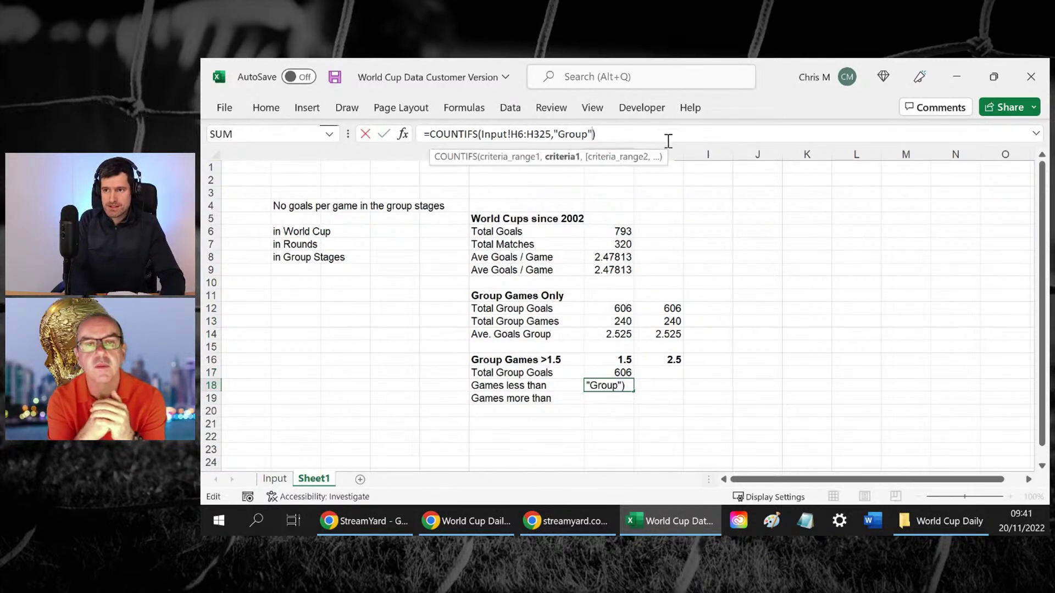
pyautogui.write(',')
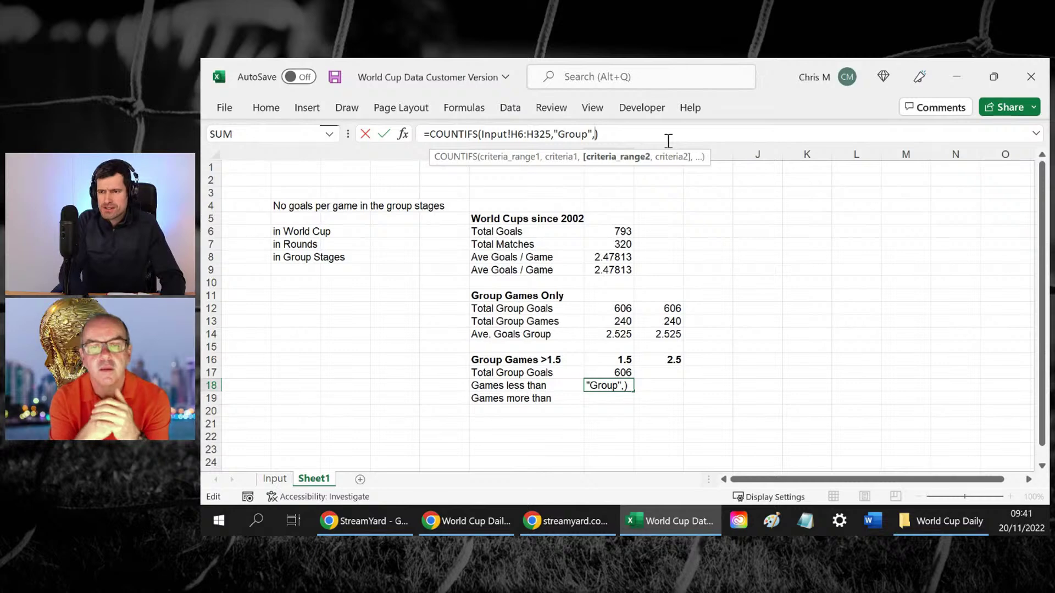
pyautogui.click(274, 478)
pyautogui.click(669, 234)
pyautogui.hotkey('ctrl', 'Up')
pyautogui.press('Right')
pyautogui.press('Right')
pyautogui.press('Right')
pyautogui.press('Right')
pyautogui.press('Right')
pyautogui.press('Right')
pyautogui.press('Right')
pyautogui.press('Right')
pyautogui.press('Right')
pyautogui.press('Right')
pyautogui.press('Right')
pyautogui.press('Right')
pyautogui.press('Right')
pyautogui.press('Right')
pyautogui.press('Right')
pyautogui.press('Right')
pyautogui.press('Right')
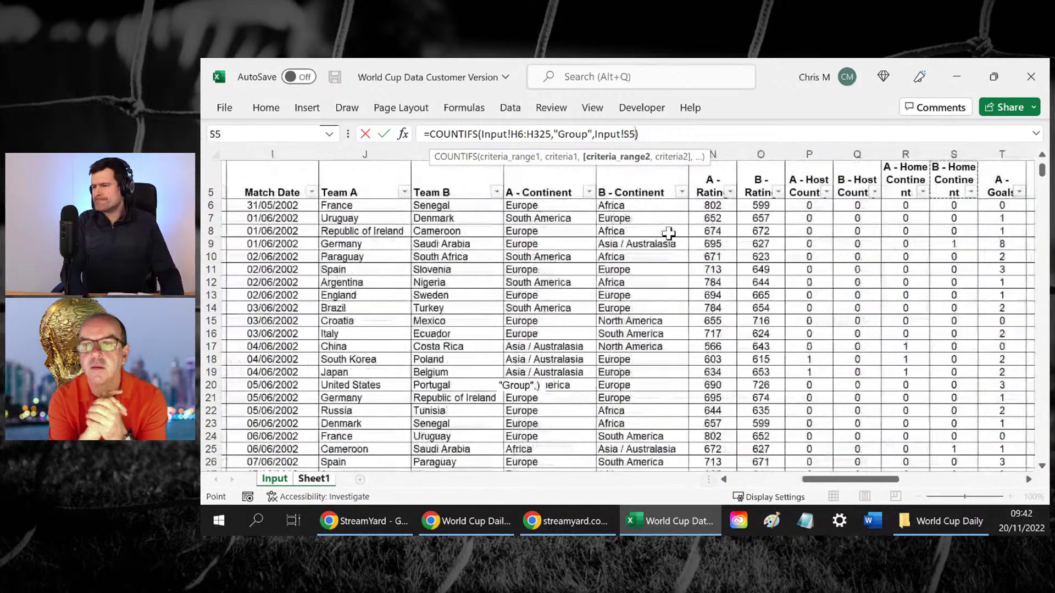
pyautogui.press('Left')
pyautogui.press('Down')
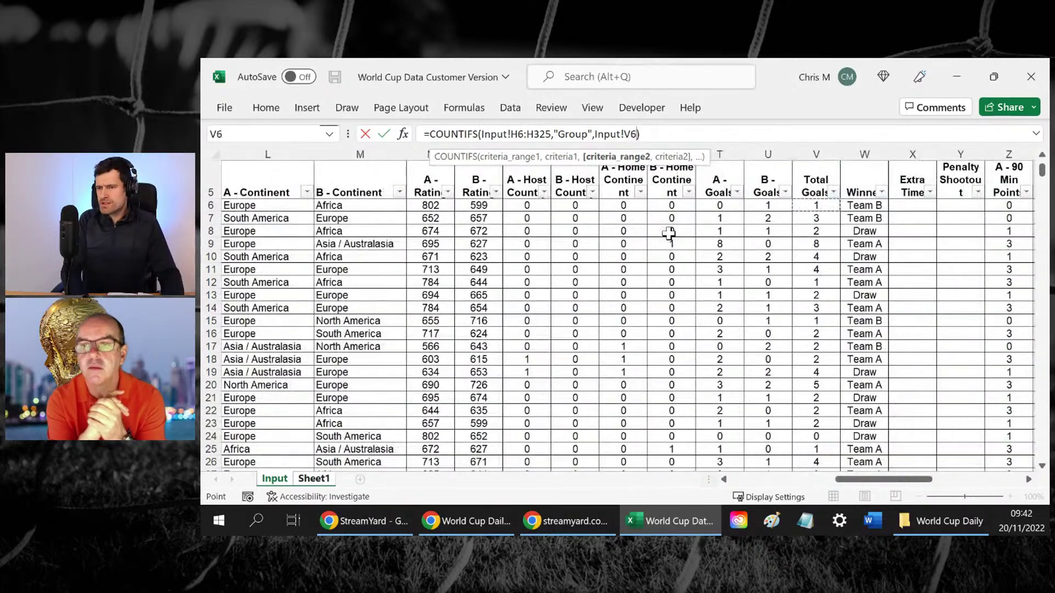
pyautogui.hotkey('ctrl', 'shift', 'Down')
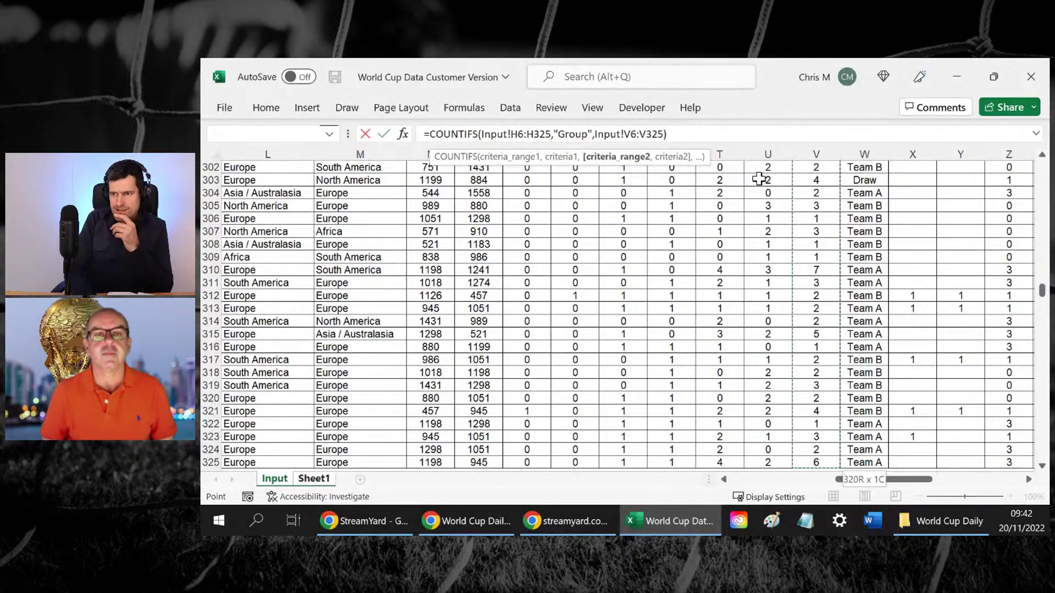
# Make both COUNTIFS criteria ranges in G18 absolute, as $H$6:$H$325 and $V$6:$V$325
pyautogui.click(518, 135)
pyautogui.doubleClick(518, 135)
pyautogui.press('F4')
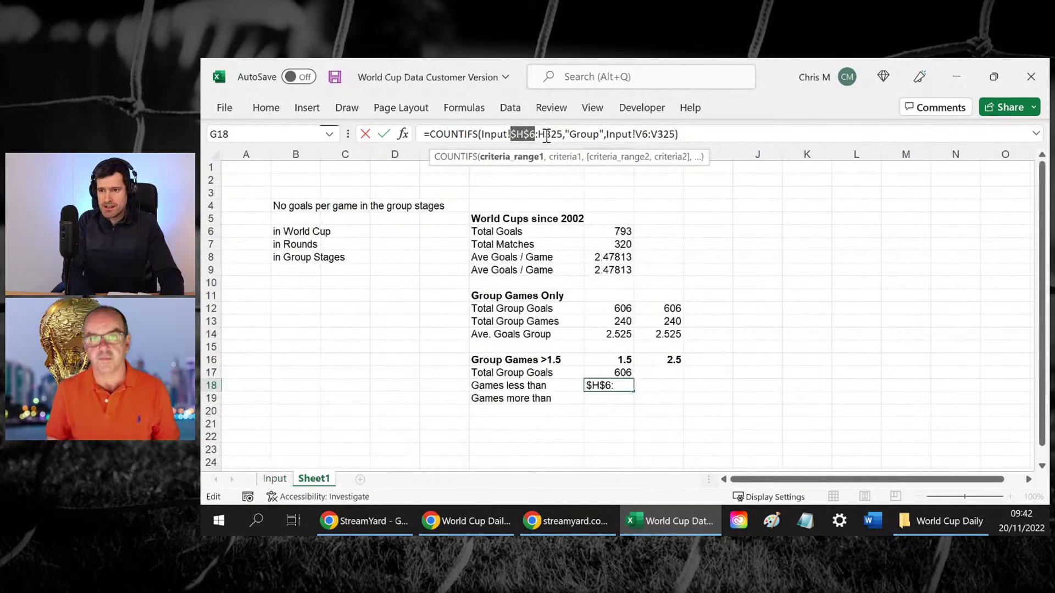
pyautogui.doubleClick(546, 134)
pyautogui.press('F4')
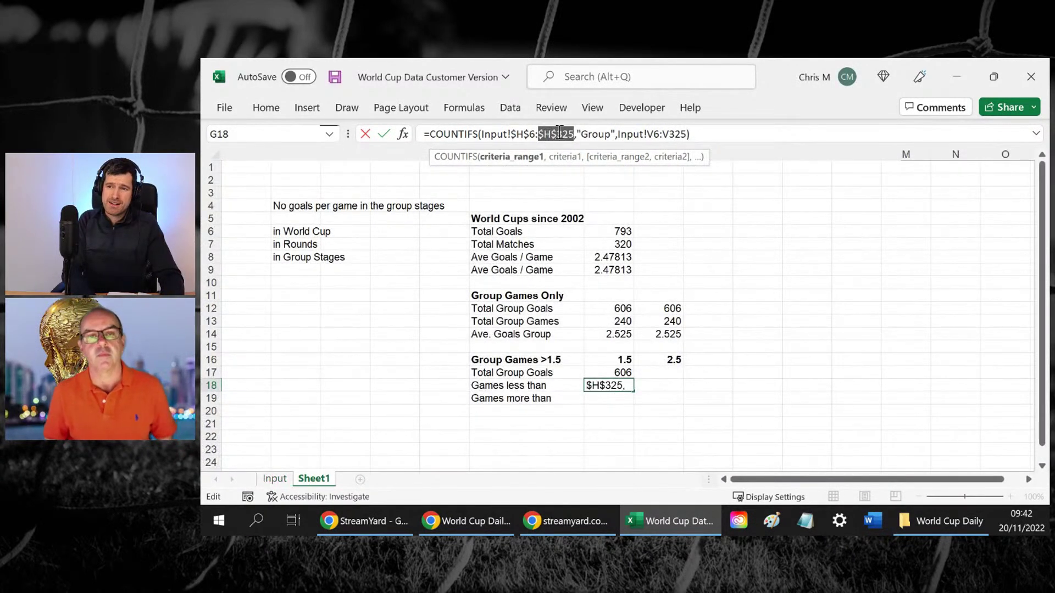
pyautogui.click(653, 134)
pyautogui.press('F4')
pyautogui.doubleClick(704, 132)
pyautogui.press('F4')
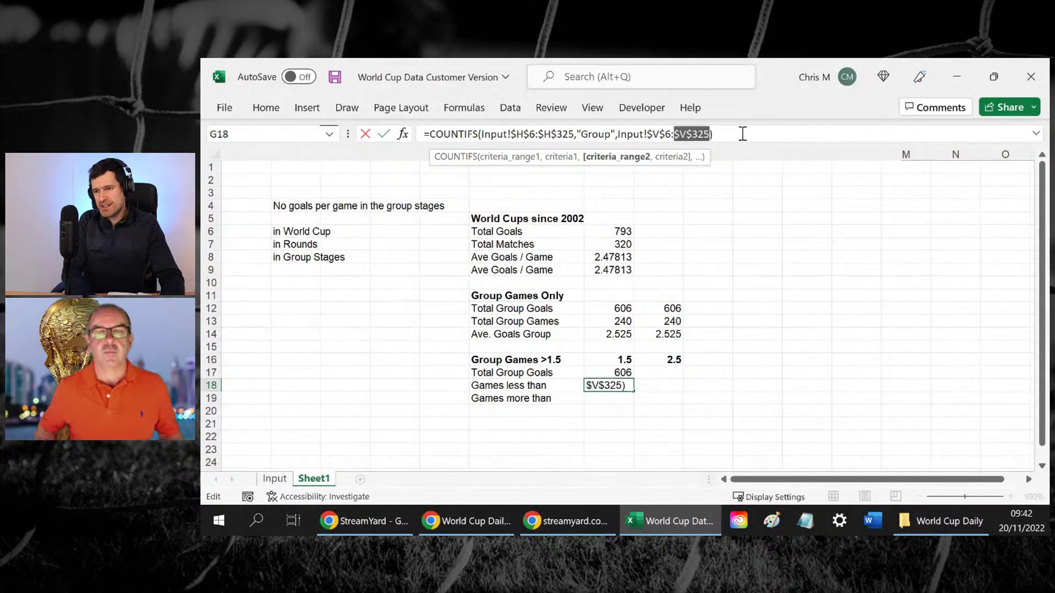
# Add ">1.5" as the second criterion and complete the COUNTIFS formula in G18
pyautogui.click(711, 134)
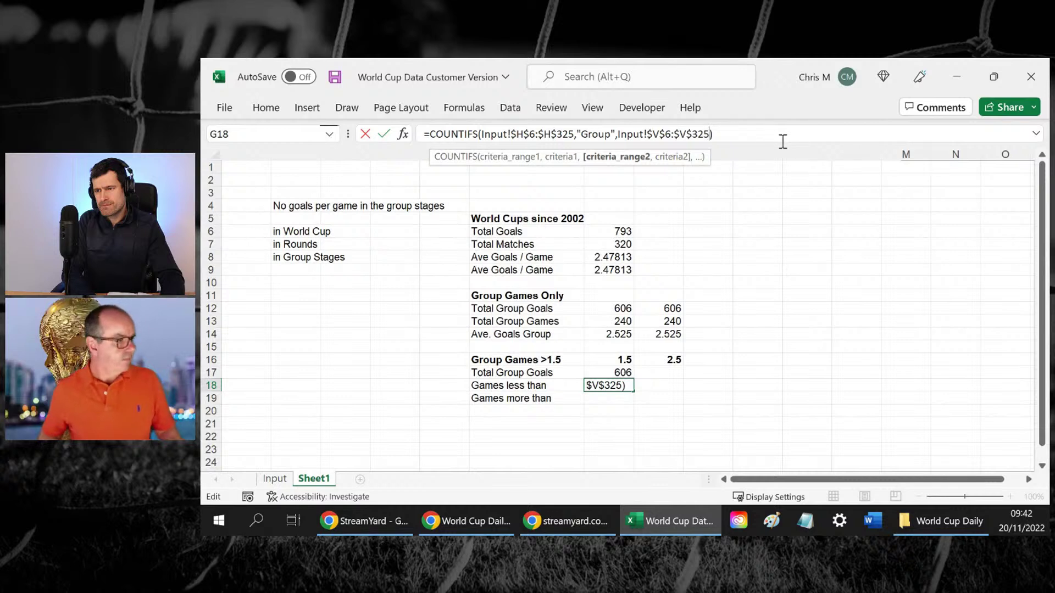
pyautogui.write(',')
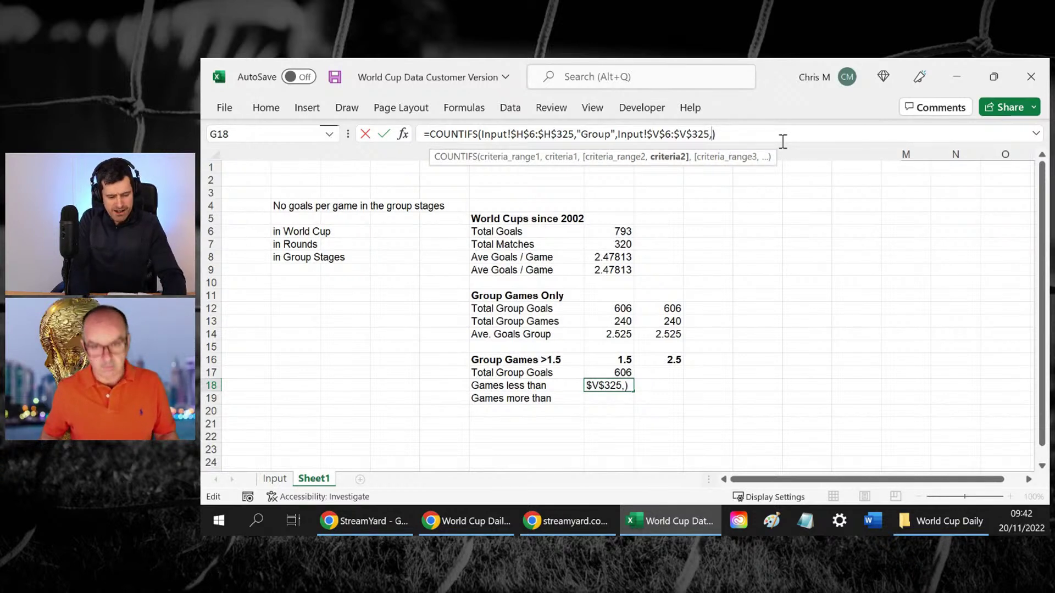
pyautogui.write('"')
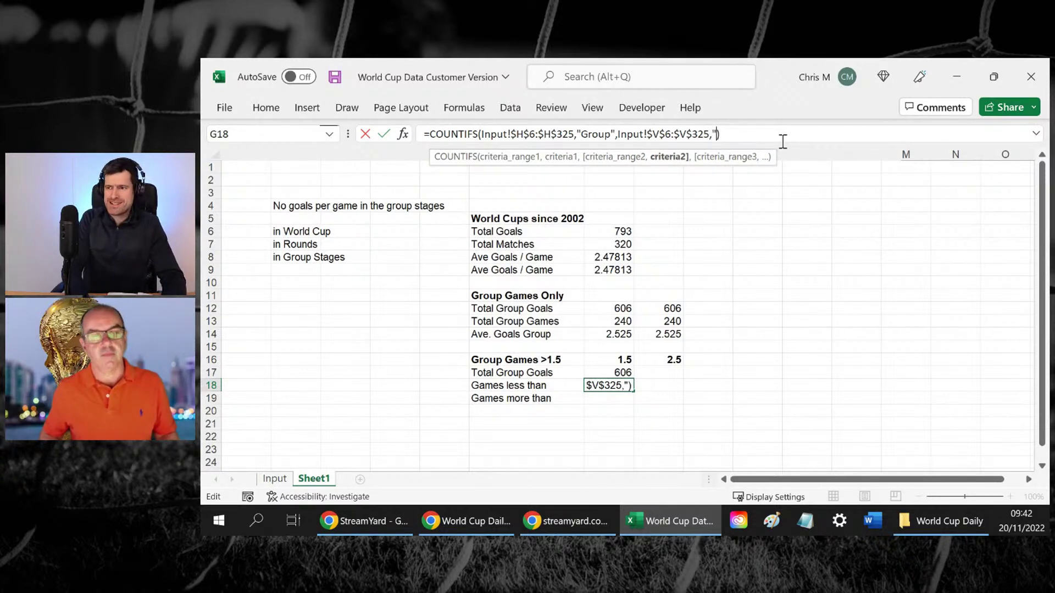
pyautogui.write('<')
pyautogui.press('BackSpace')
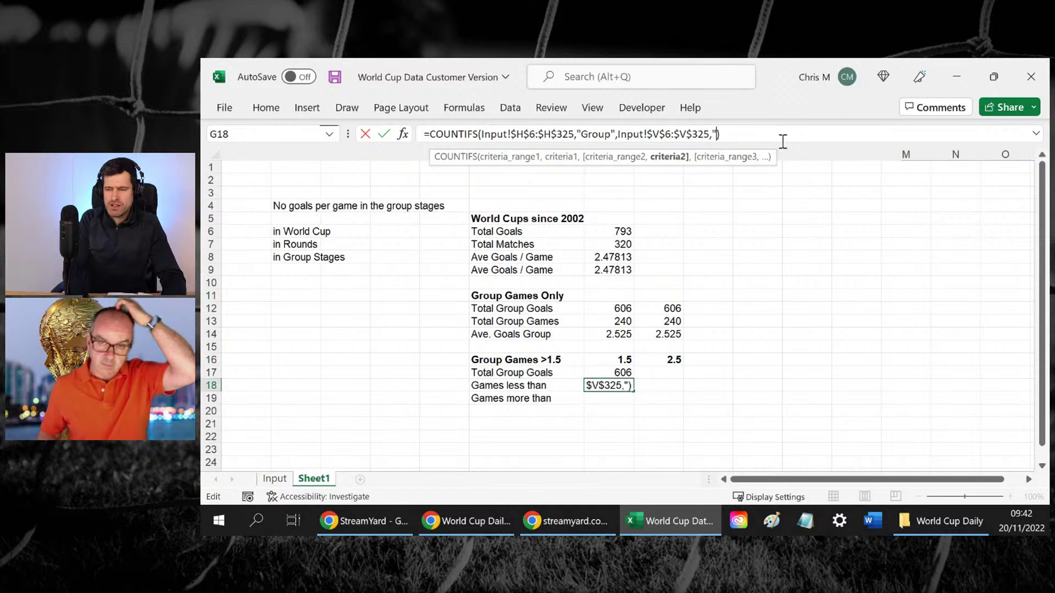
pyautogui.write('>1')
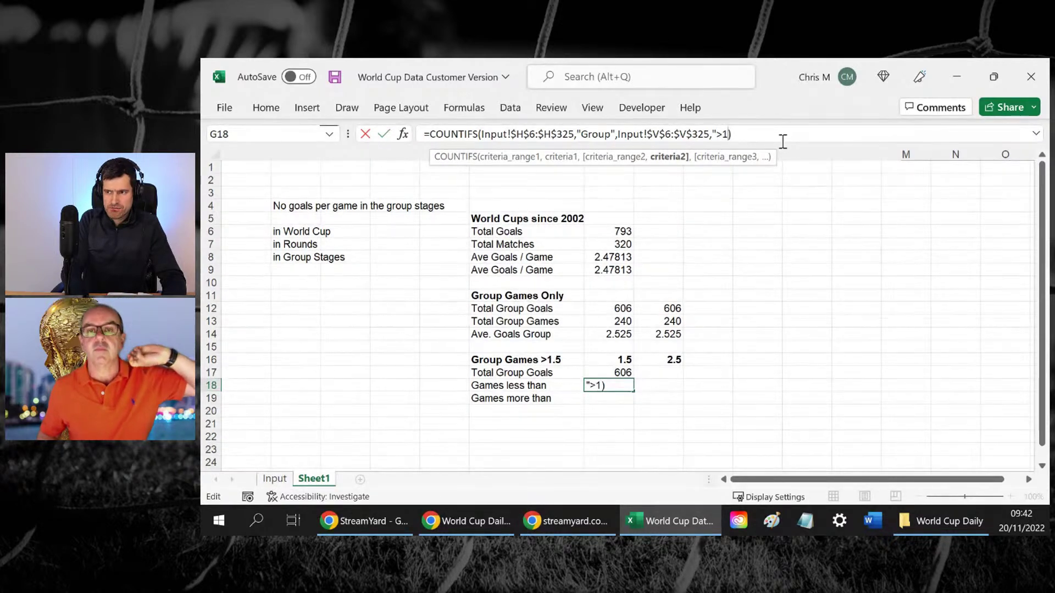
pyautogui.write('.5')
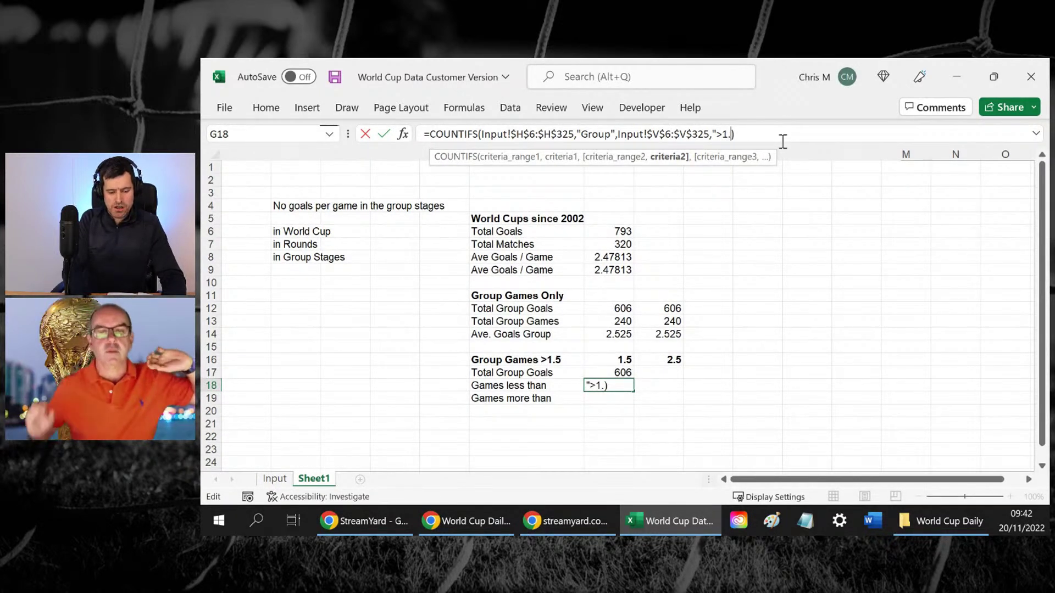
pyautogui.write('")')
pyautogui.press('BackSpace')
pyautogui.click(783, 137)
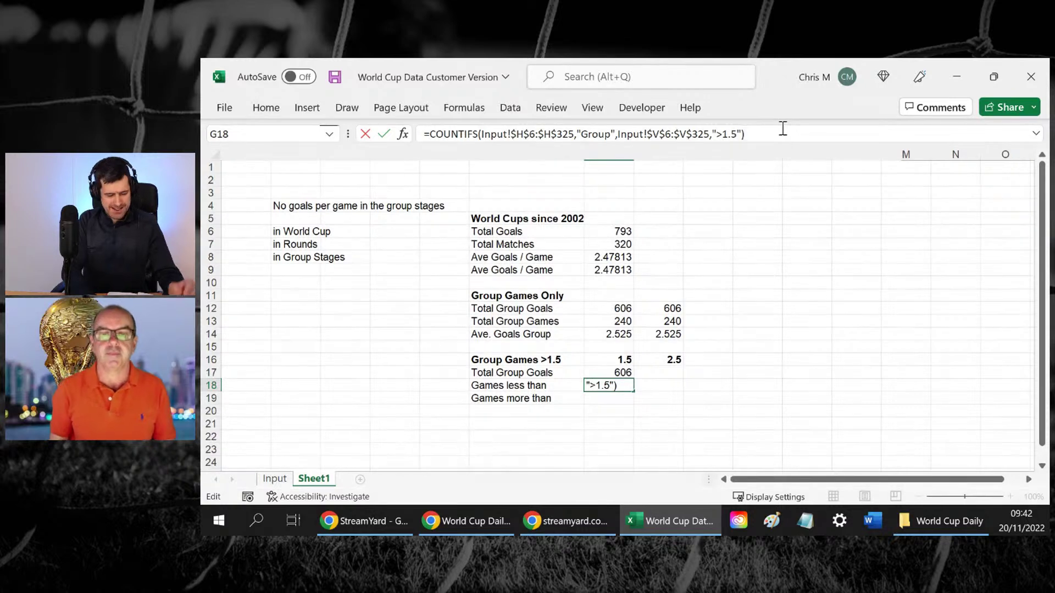
pyautogui.press('Return')
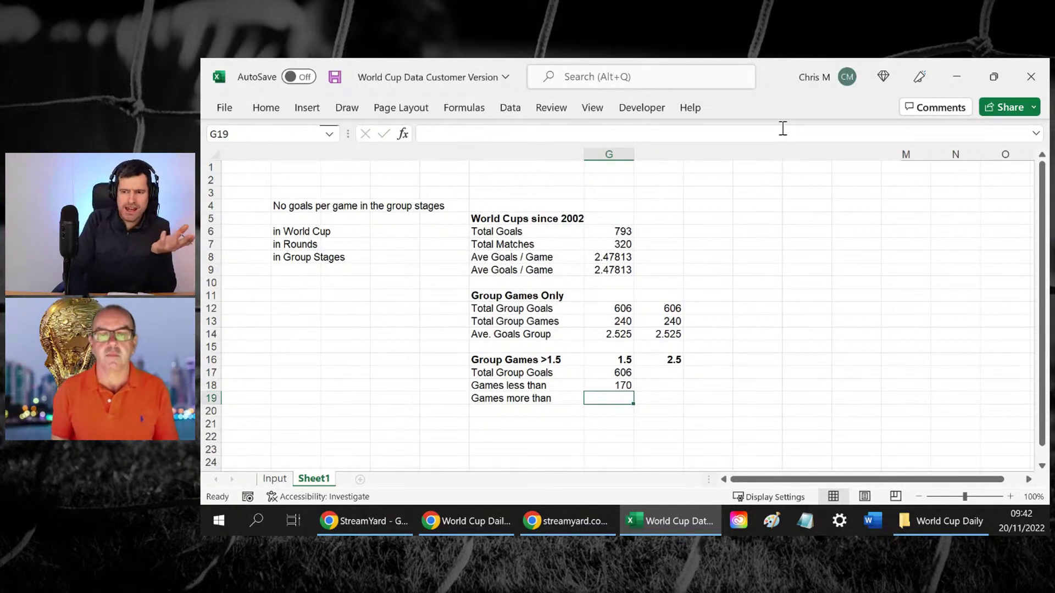
# Filter the Knockout / Group column on the Input sheet to show only Group games
pyautogui.press('Up')
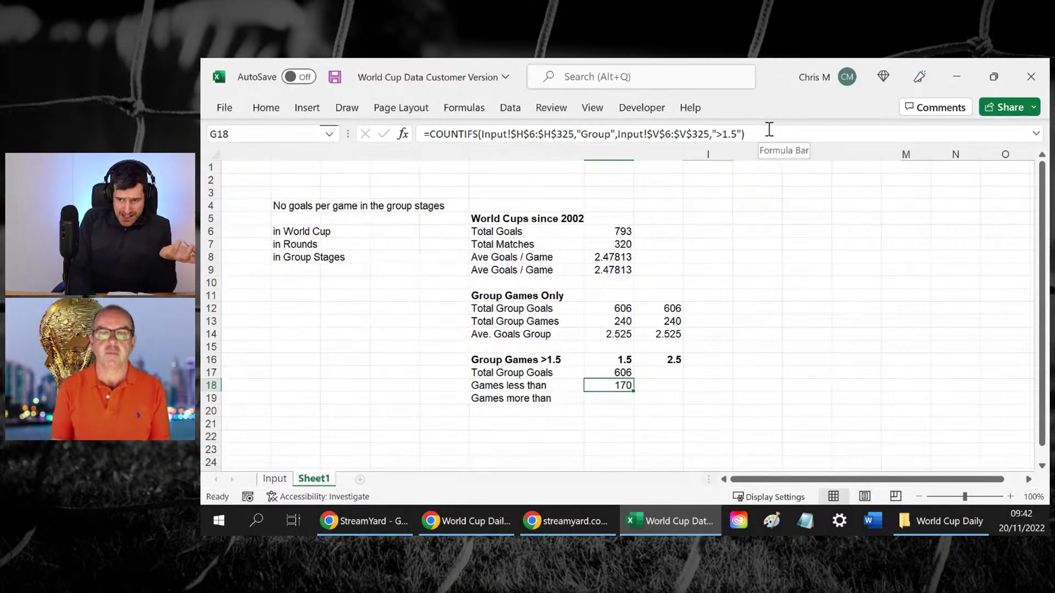
pyautogui.click(270, 482)
pyautogui.click(399, 243)
pyautogui.hotkey('ctrl', 'Up')
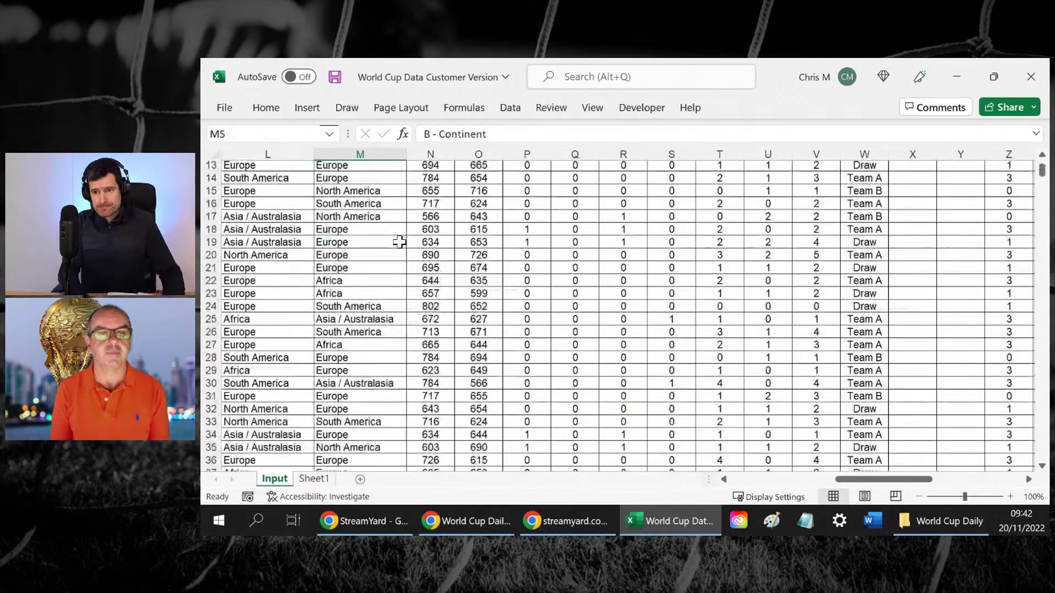
pyautogui.hotkey('ctrl', 'Up')
pyautogui.press('Down')
pyautogui.press('Down')
pyautogui.press('Down')
pyautogui.press('Left')
pyautogui.press('Left')
pyautogui.press('Left')
pyautogui.press('Left')
pyautogui.press('Left')
pyautogui.press('Left')
pyautogui.press('Left')
pyautogui.press('Left')
pyautogui.press('Left')
pyautogui.press('Left')
pyautogui.press('Left')
pyautogui.press('Left')
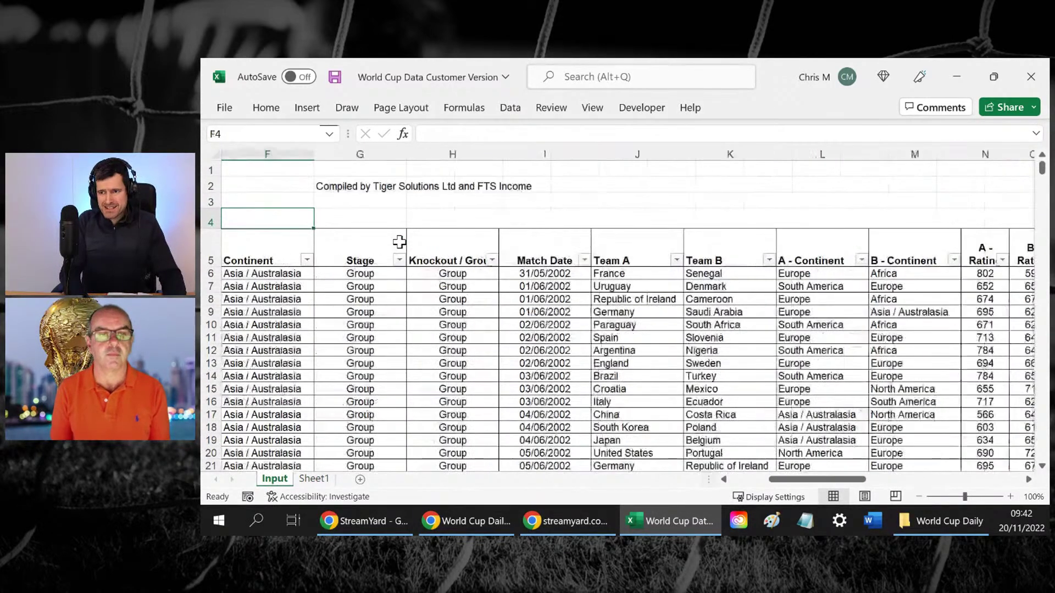
pyautogui.press('Right')
pyautogui.press('Right')
pyautogui.press('Right')
pyautogui.press('Right')
pyautogui.press('Right')
pyautogui.press('Right')
pyautogui.press('Right')
pyautogui.press('Right')
pyautogui.press('Right')
pyautogui.press('Right')
pyautogui.press('Right')
pyautogui.press('Right')
pyautogui.press('Right')
pyautogui.press('Right')
pyautogui.press('Right')
pyautogui.press('Left')
pyautogui.press('Left')
pyautogui.press('Left')
pyautogui.press('Left')
pyautogui.press('Left')
pyautogui.press('Left')
pyautogui.press('Left')
pyautogui.press('Left')
pyautogui.press('Left')
pyautogui.press('Left')
pyautogui.press('Left')
pyautogui.press('Left')
pyautogui.press('Left')
pyautogui.press('Left')
pyautogui.press('Left')
pyautogui.press('Left')
pyautogui.press('Right')
pyautogui.press('Right')
pyautogui.press('Right')
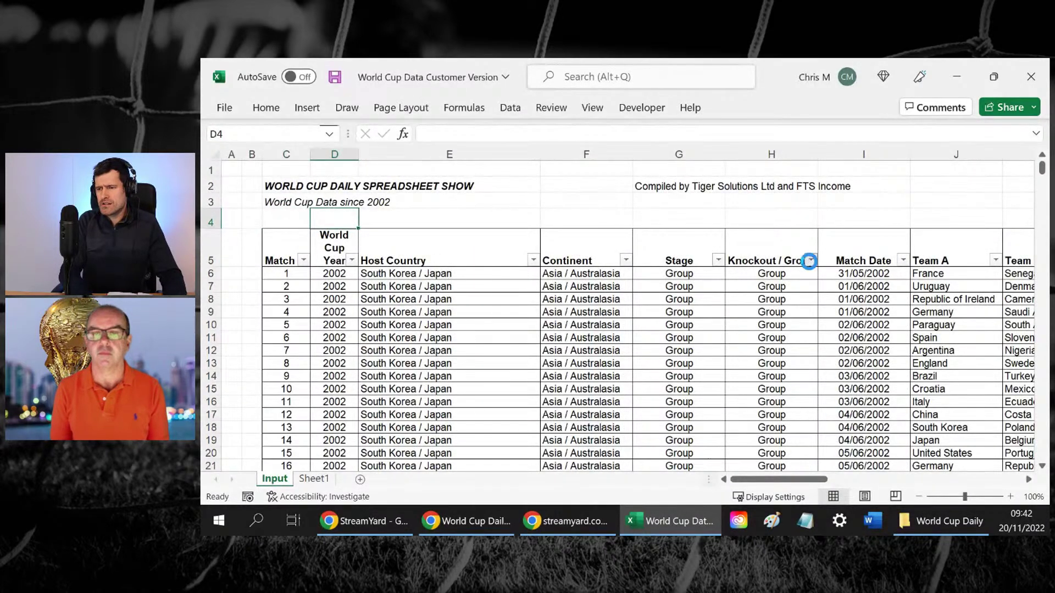
pyautogui.click(811, 261)
pyautogui.click(672, 329)
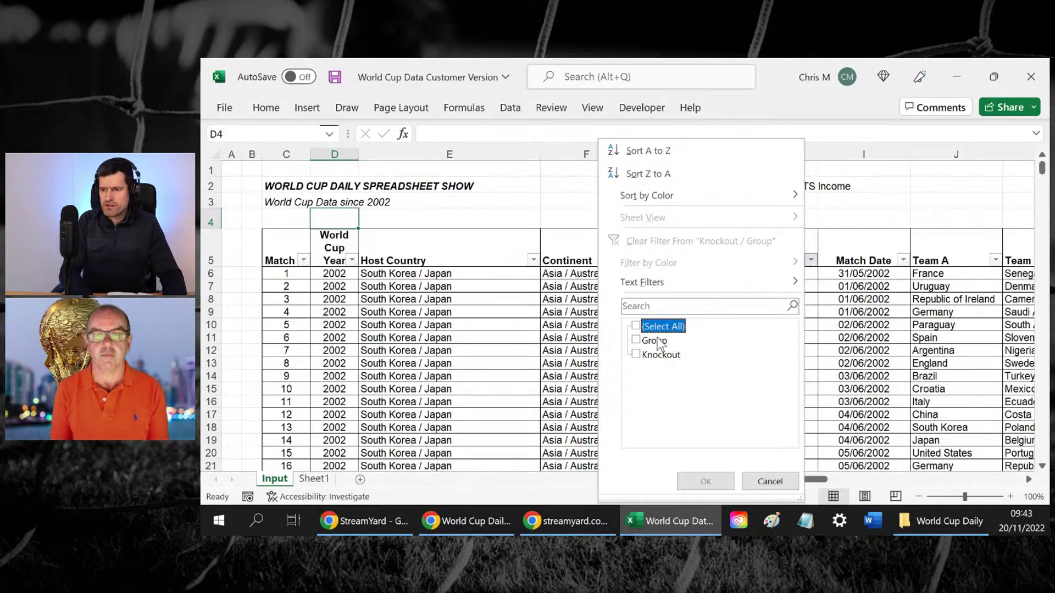
pyautogui.click(659, 341)
pyautogui.click(687, 482)
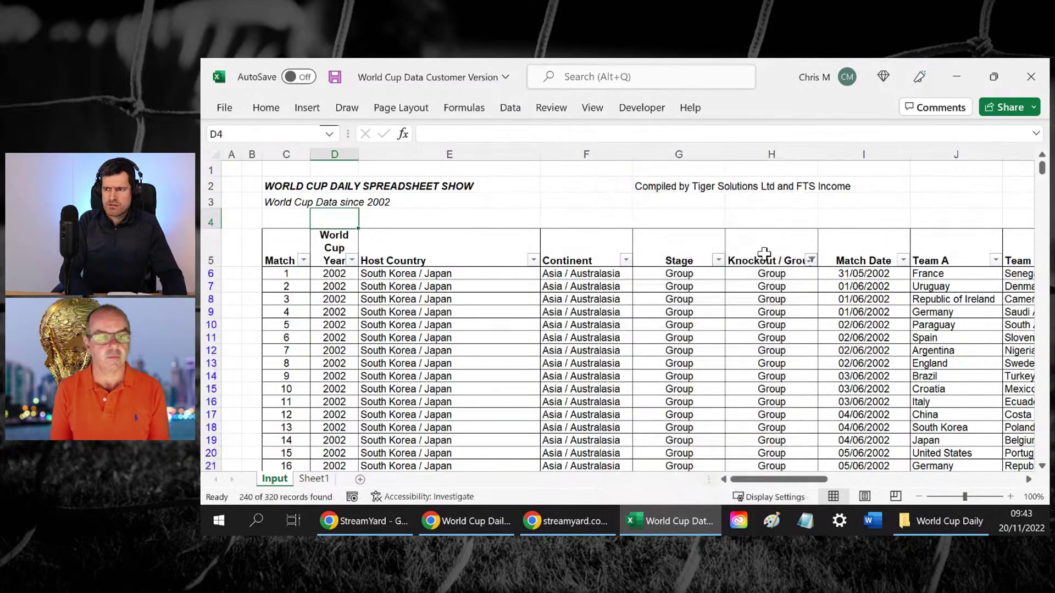
# Filter the Total Goals column on the Input sheet to values greater than 1.5
pyautogui.click(762, 248)
pyautogui.press('Right')
pyautogui.press('Right')
pyautogui.press('Right')
pyautogui.press('Right')
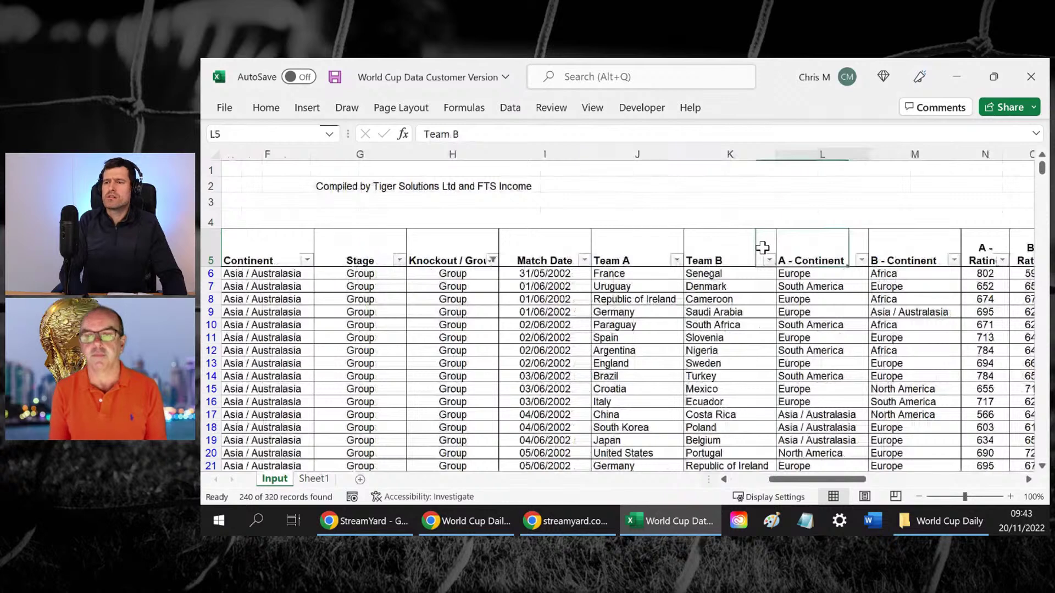
pyautogui.press('Right')
pyautogui.press('Right')
pyautogui.press('Right')
pyautogui.press('Right')
pyautogui.press('Right')
pyautogui.press('Right')
pyautogui.press('Right')
pyautogui.press('Right')
pyautogui.press('Right')
pyautogui.press('Right')
pyautogui.press('Right')
pyautogui.press('Right')
pyautogui.press('Right')
pyautogui.press('Right')
pyautogui.press('Right')
pyautogui.press('Right')
pyautogui.press('Right')
pyautogui.press('Right')
pyautogui.press('Right')
pyautogui.press('Right')
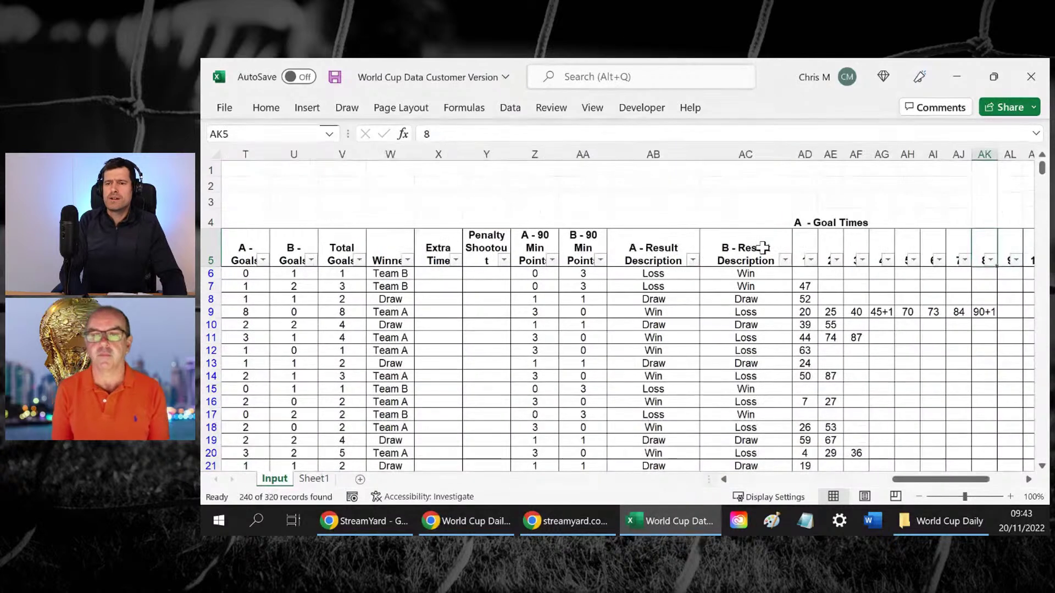
pyautogui.click(360, 261)
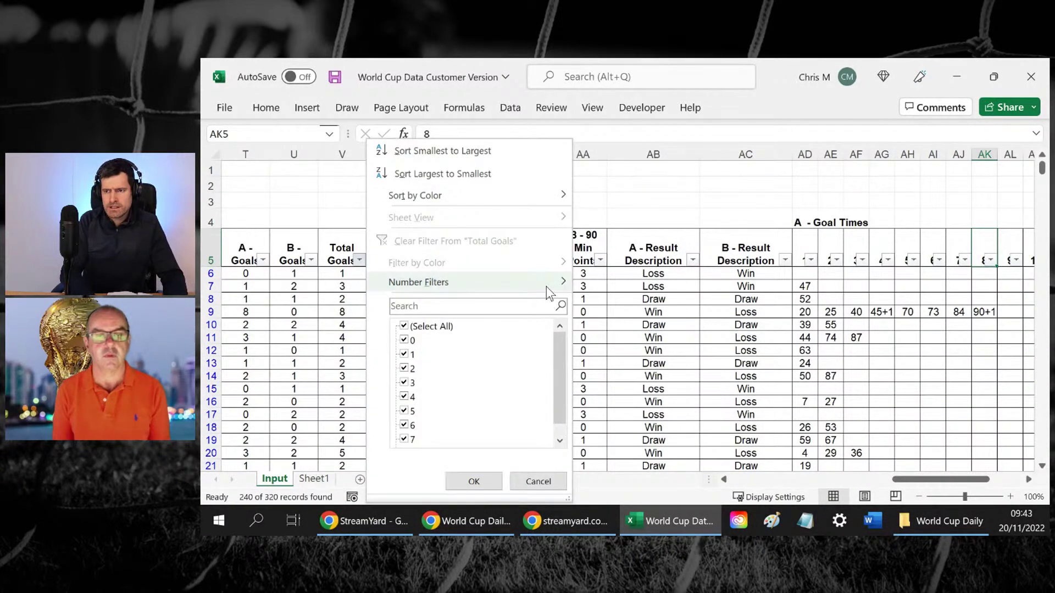
pyautogui.moveTo(549, 283)
pyautogui.click(677, 301)
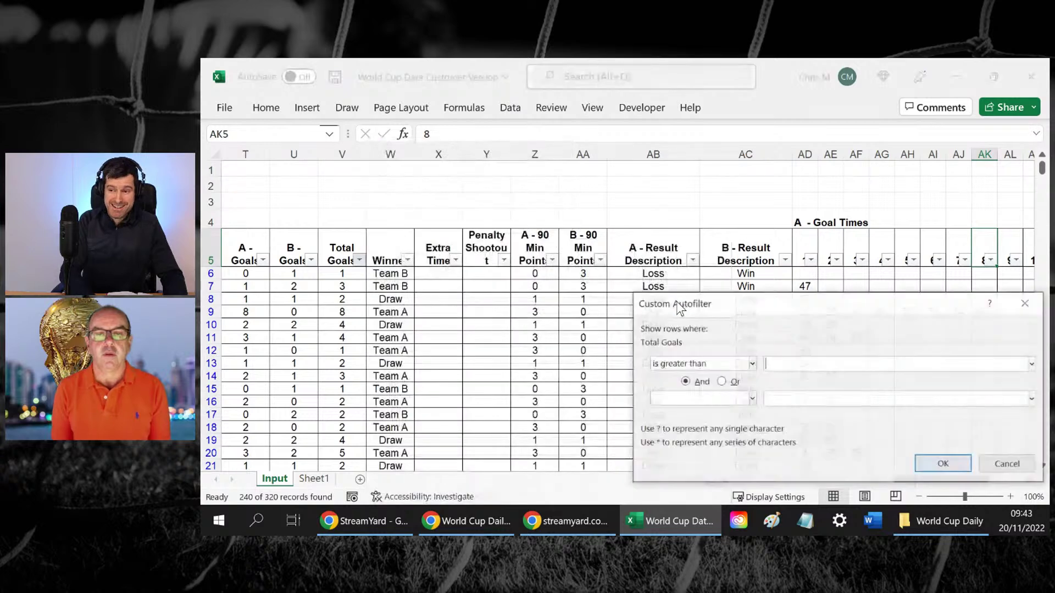
pyautogui.write('1.5')
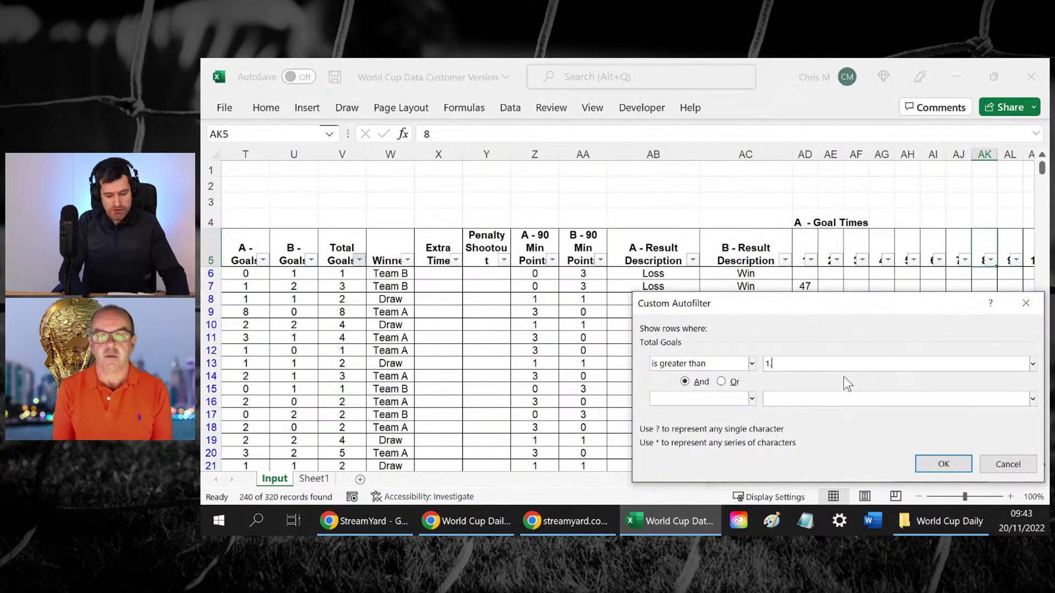
pyautogui.click(942, 464)
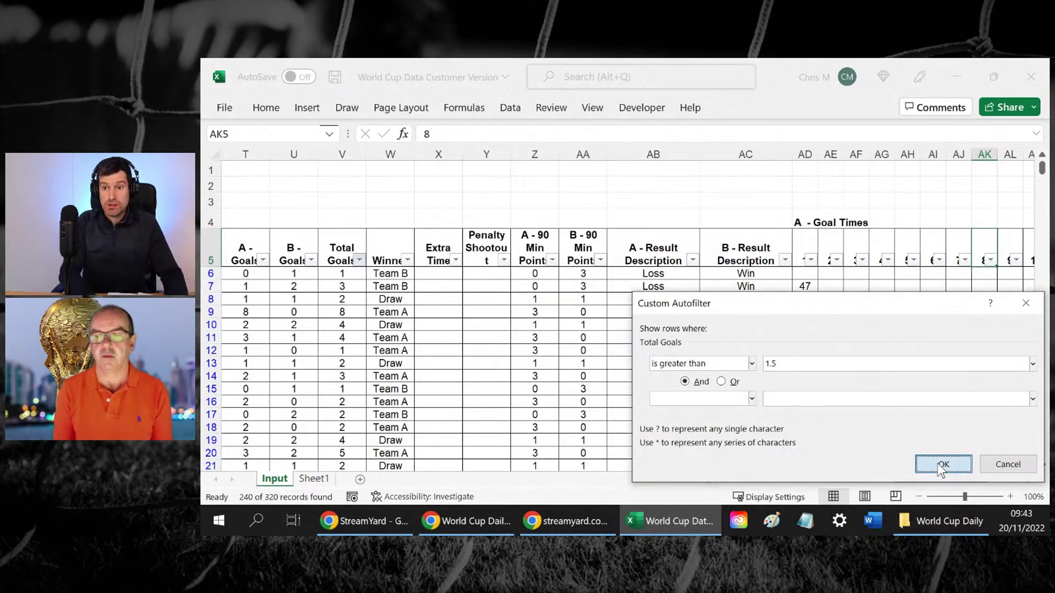
pyautogui.click(388, 249)
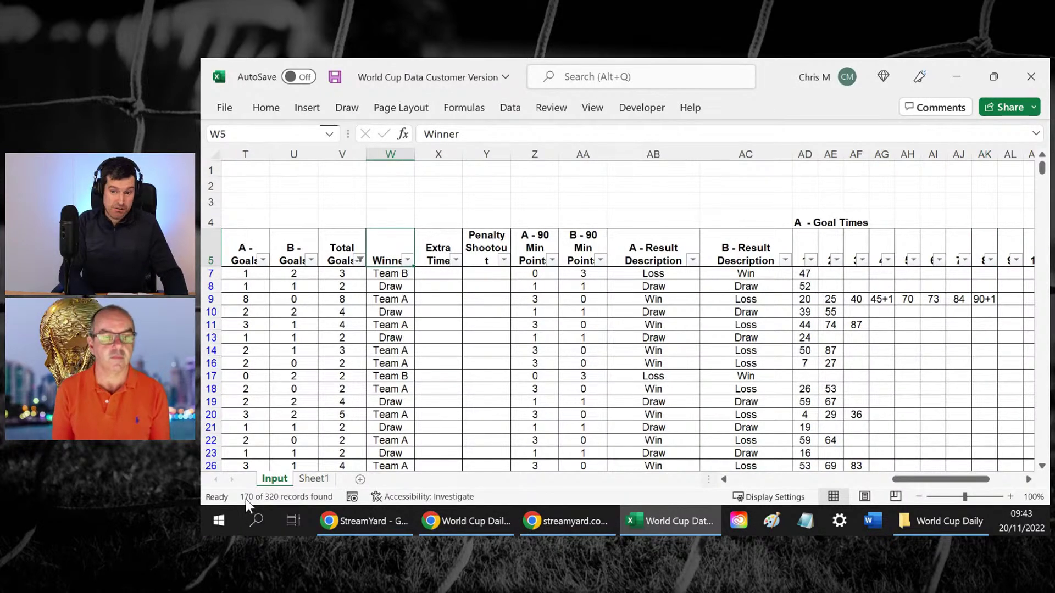
pyautogui.click(383, 379)
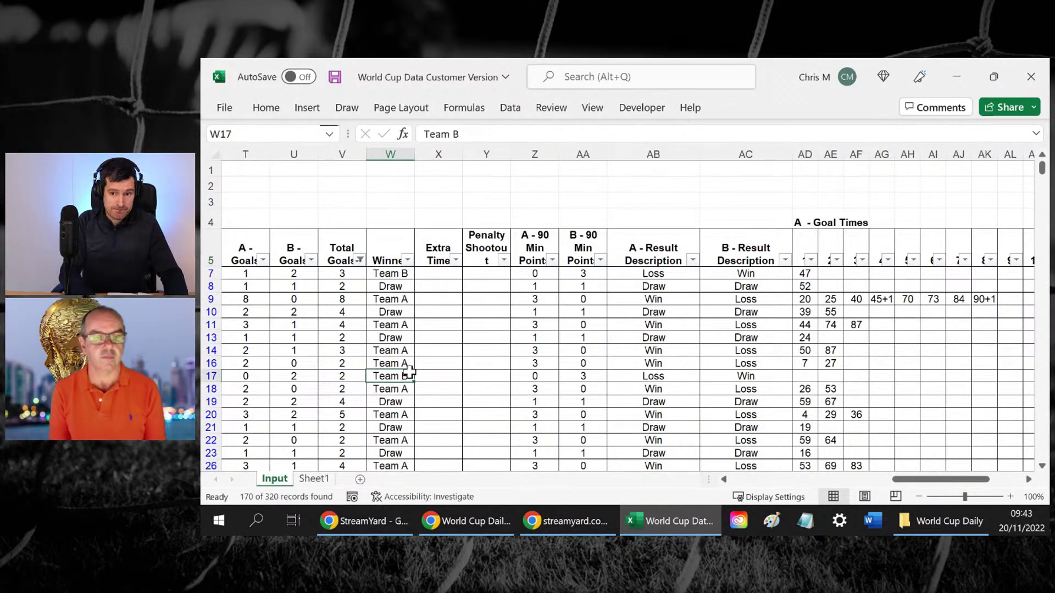
# Fill the COUNTIFS formula on Sheet1 from G18 down into G19, the "Games more than" row
pyautogui.click(322, 479)
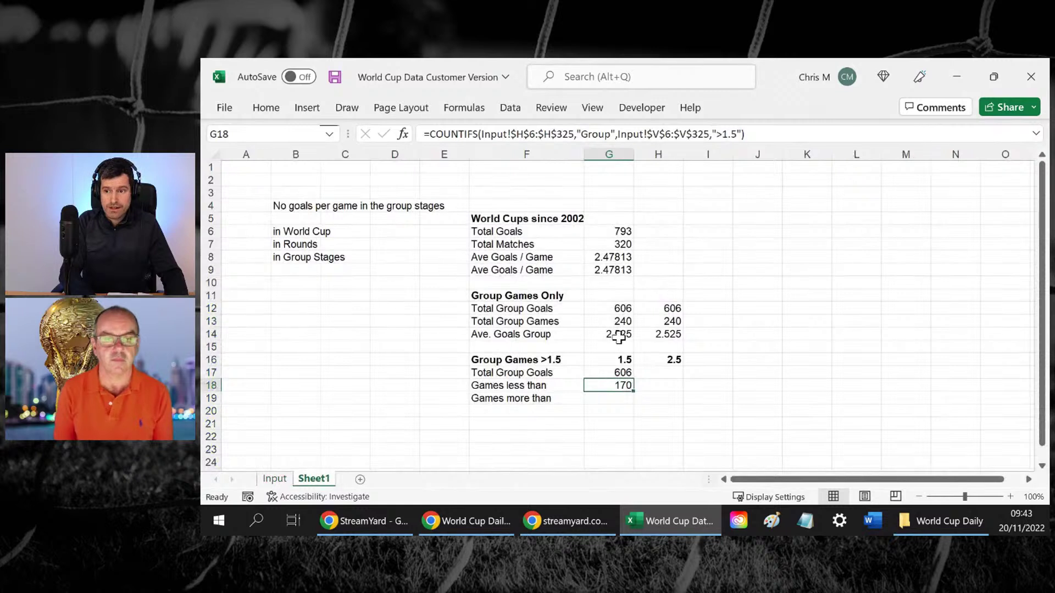
pyautogui.press('Left')
pyautogui.press('Right')
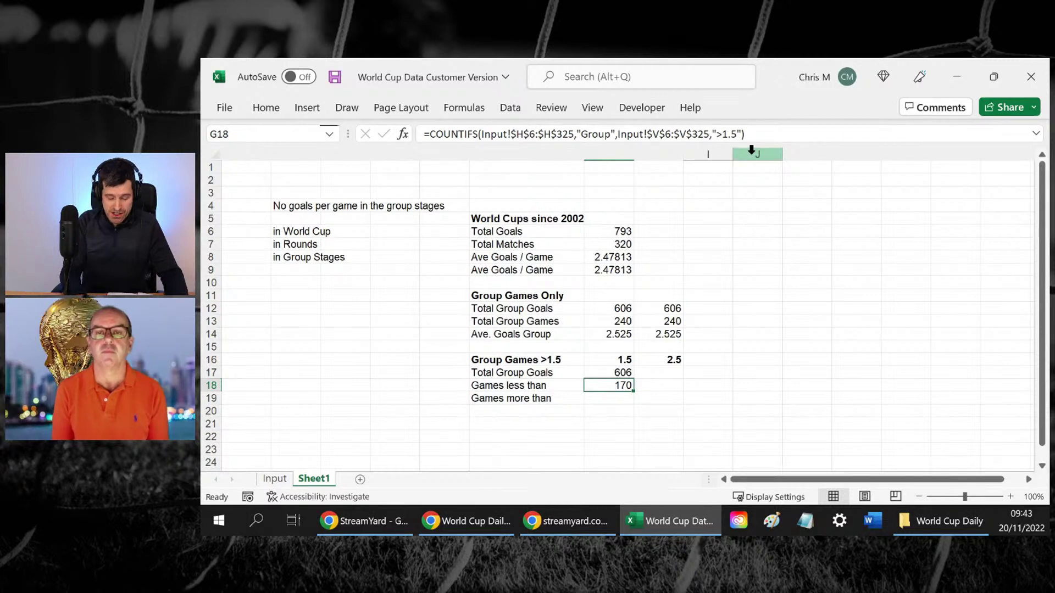
pyautogui.hotkey('shift', 'Down')
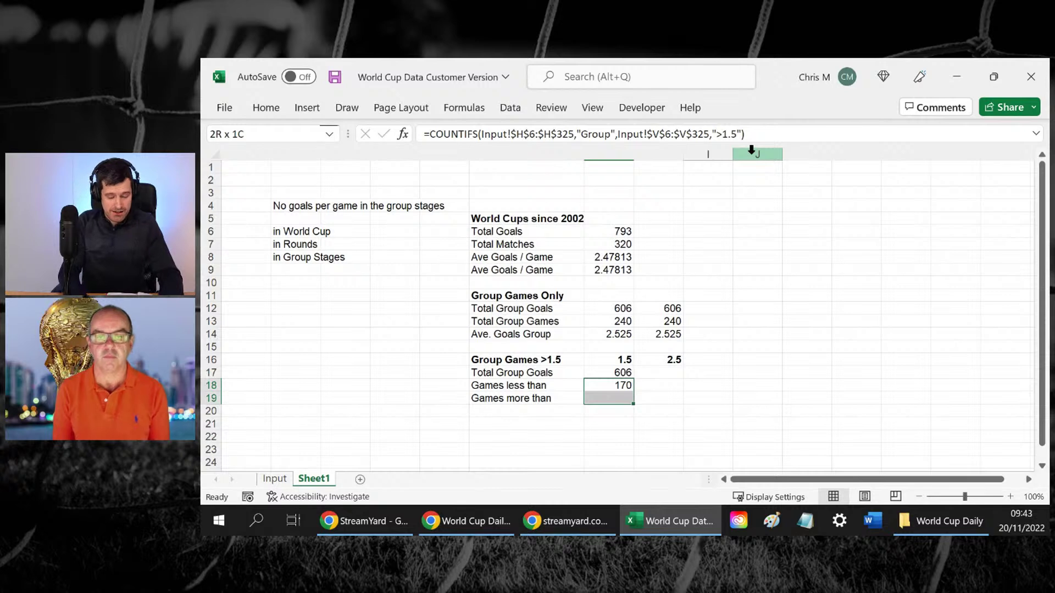
pyautogui.hotkey('ctrl', 'd')
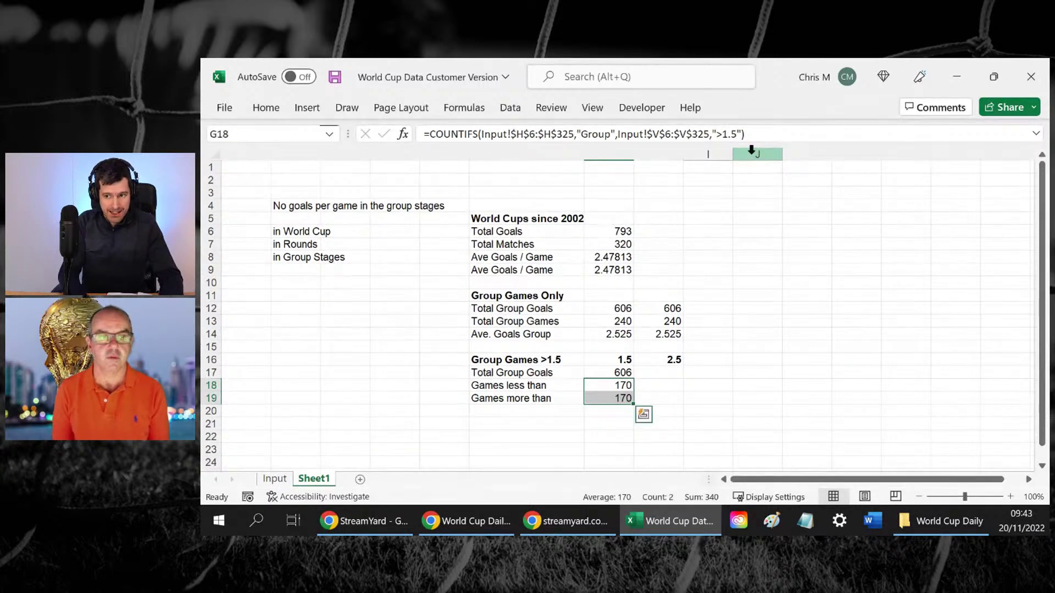
# Change the second criterion of the COUNTIFS formula in G19 to "<1.5"
pyautogui.press('Down')
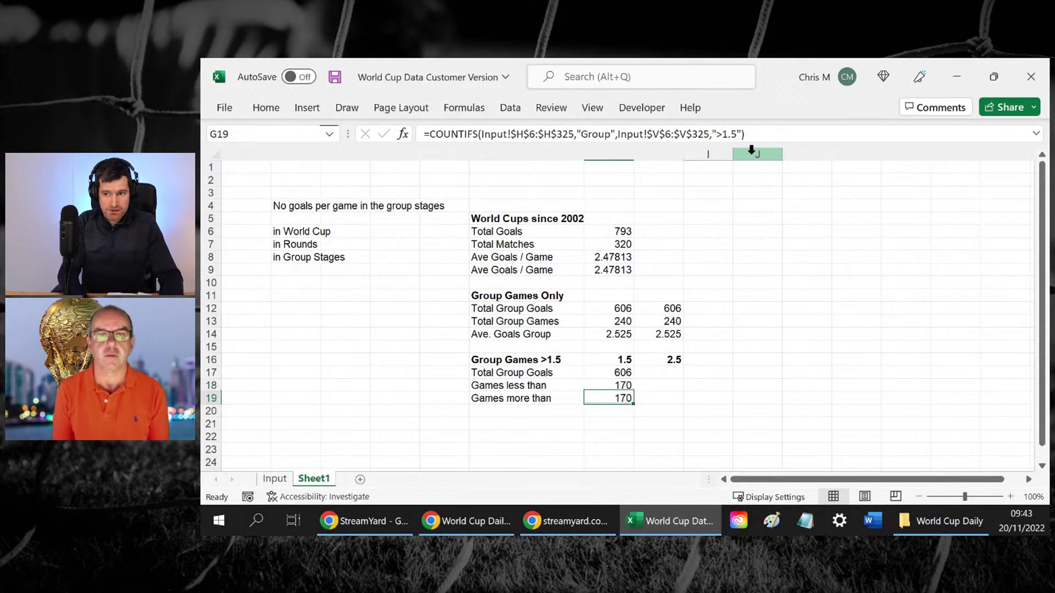
pyautogui.click(724, 134)
pyautogui.press('BackSpace')
pyautogui.write('<')
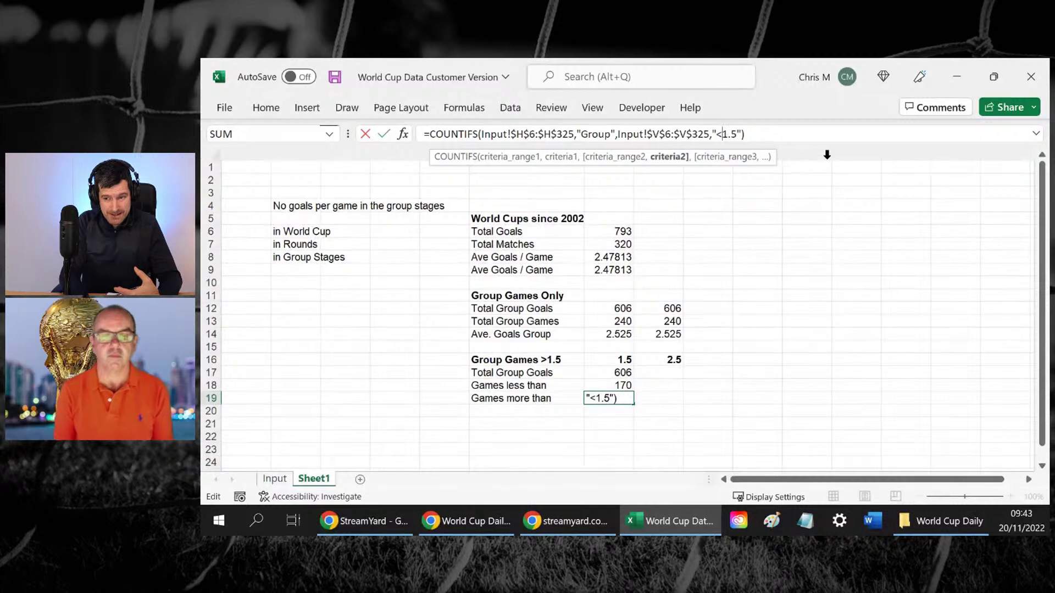
pyautogui.press('Return')
pyautogui.press('Up')
pyautogui.press('Up')
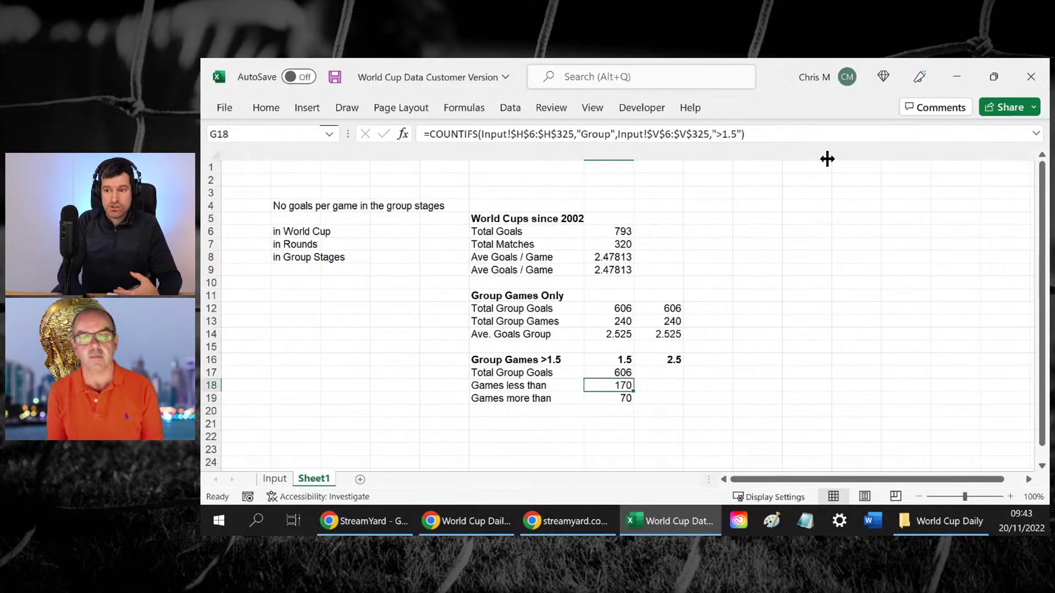
pyautogui.press('Up')
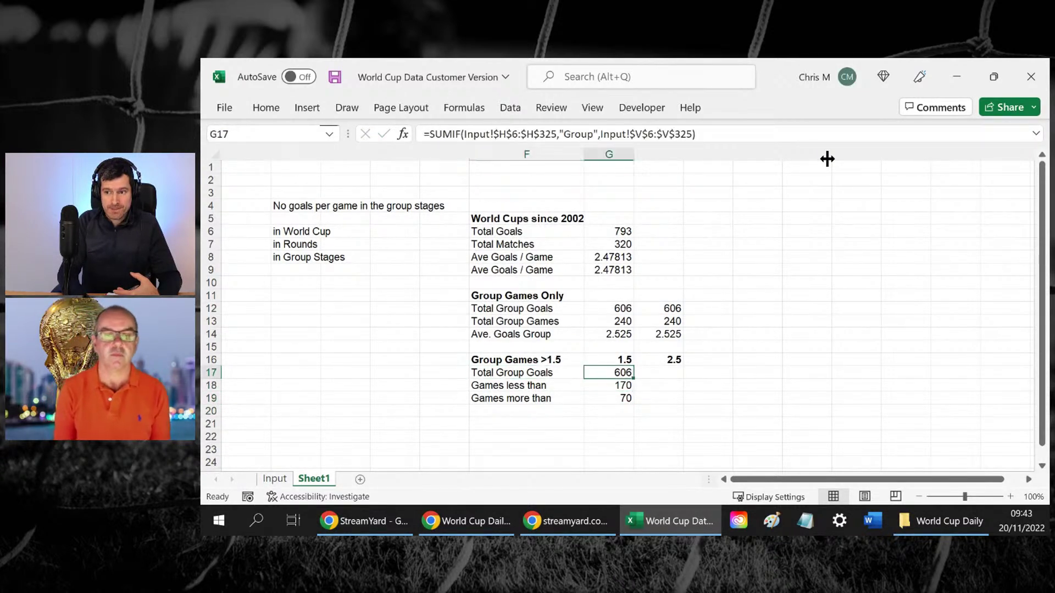
pyautogui.press('Down')
pyautogui.press('Down')
pyautogui.press('Up')
pyautogui.press('Up')
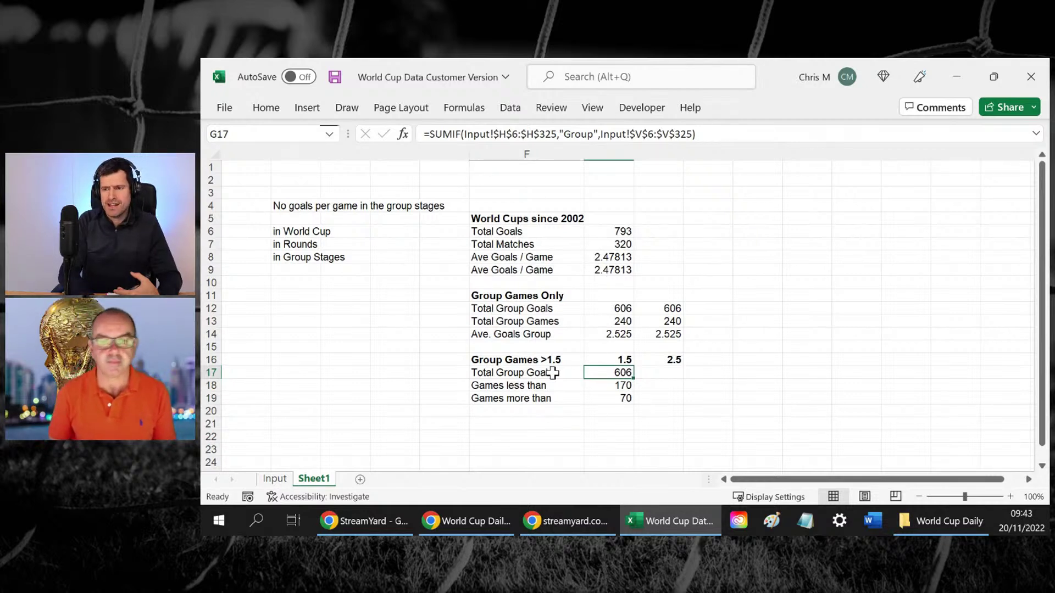
# Copy the Total Group Games formula from G13 into G17, replacing the group goals formula
pyautogui.press('Up')
pyautogui.press('Up')
pyautogui.press('Up')
pyautogui.press('Up')
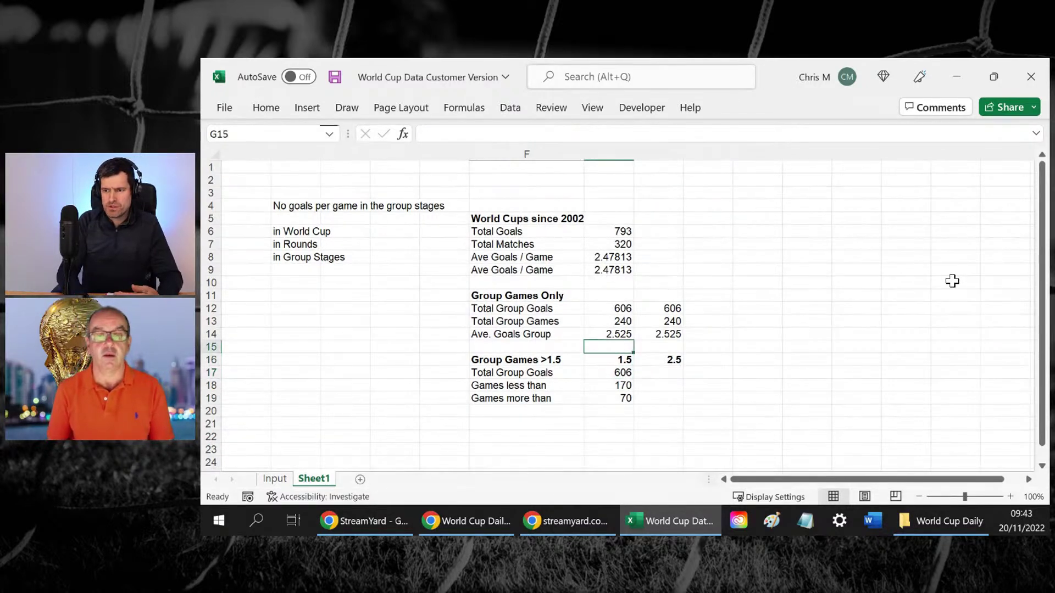
pyautogui.hotkey('ctrl', 'c')
pyautogui.press('Down')
pyautogui.press('Down')
pyautogui.press('Down')
pyautogui.press('Down')
pyautogui.hotkey('ctrl', 'v')
pyautogui.press('Escape')
# Change the label in F17 to "Total Group Games"
pyautogui.press('Left')
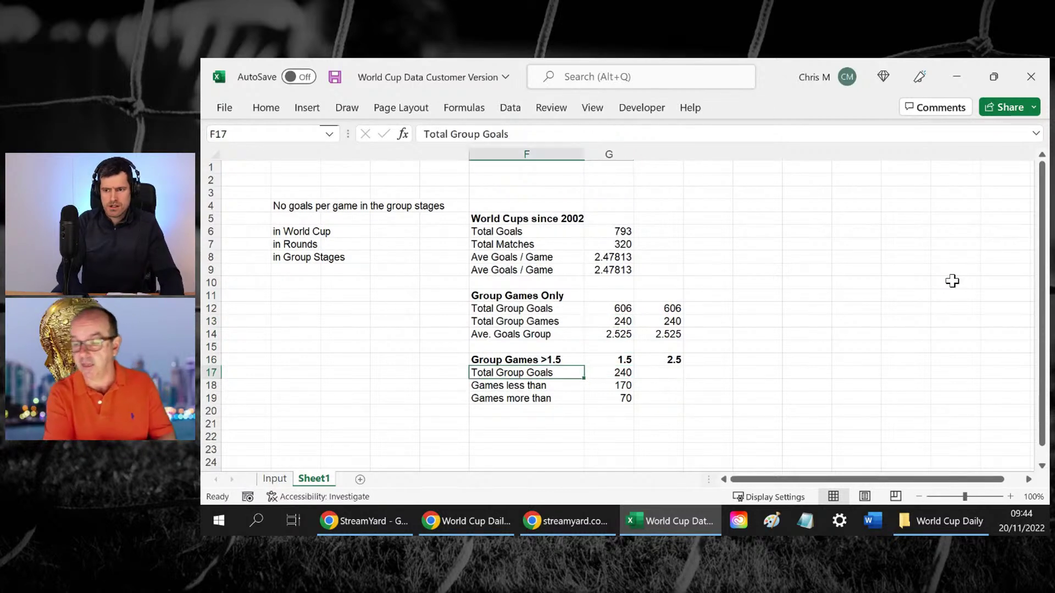
pyautogui.press('F2')
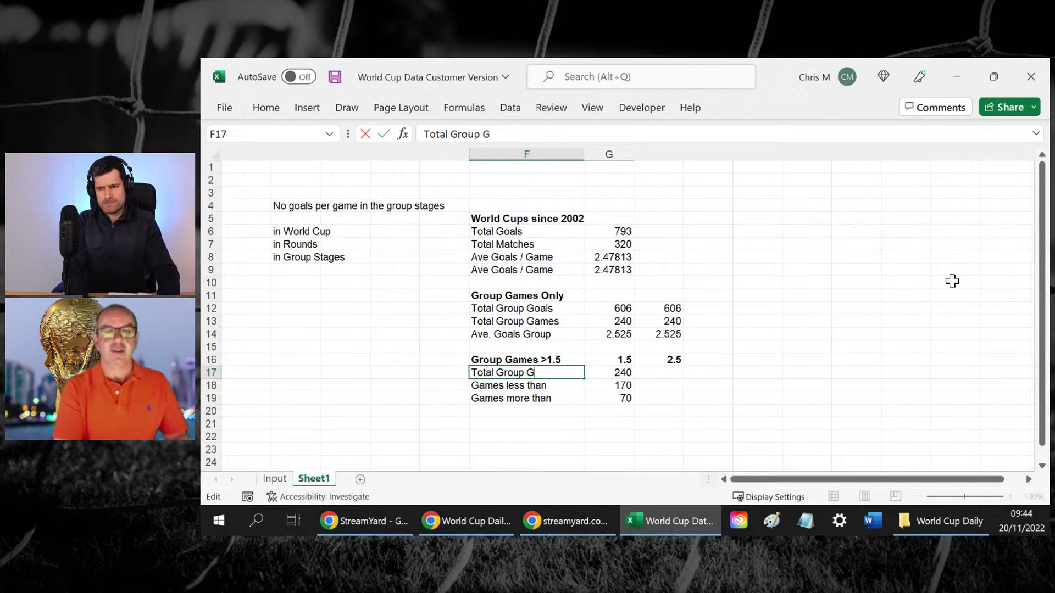
pyautogui.write('ames')
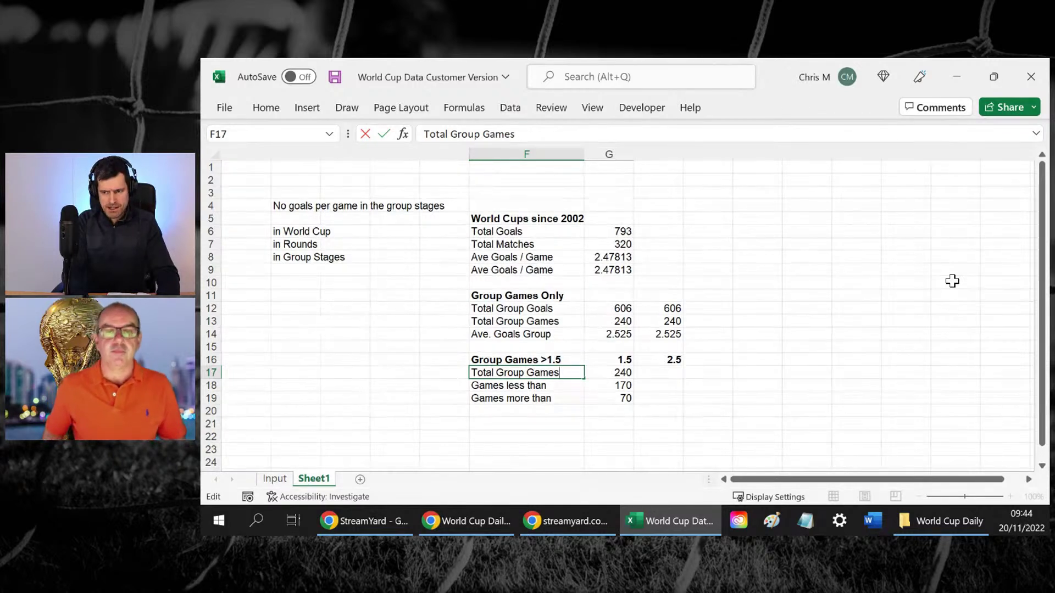
pyautogui.press('Return')
# Check the sum of G18:G19, and enter =G19/$G$17 in G20 with the total as an absolute reference
pyautogui.press('Right')
pyautogui.hotkey('shift', 'Down')
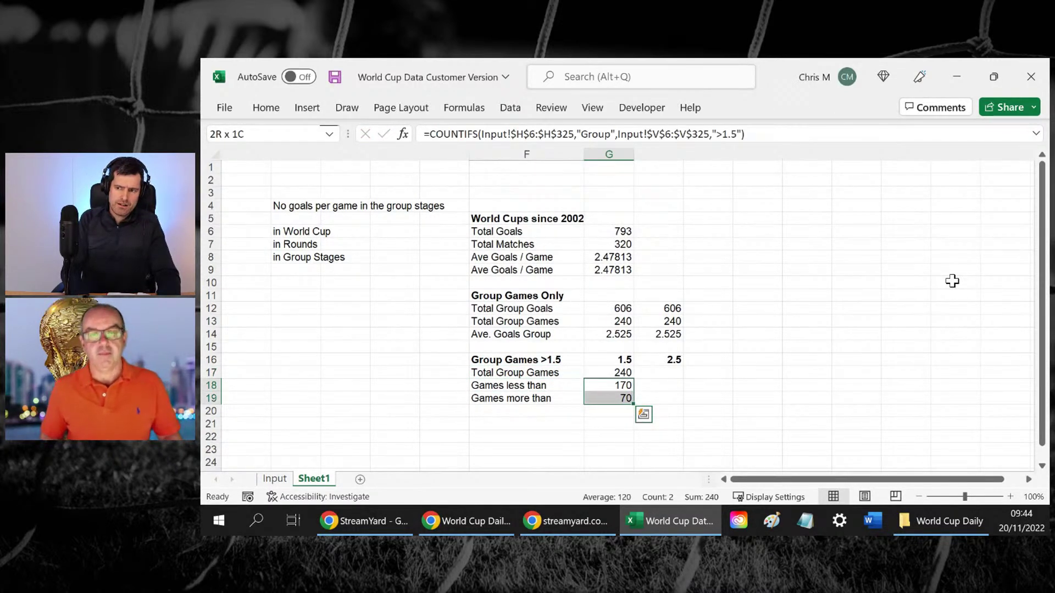
pyautogui.press('Down')
pyautogui.press('Down')
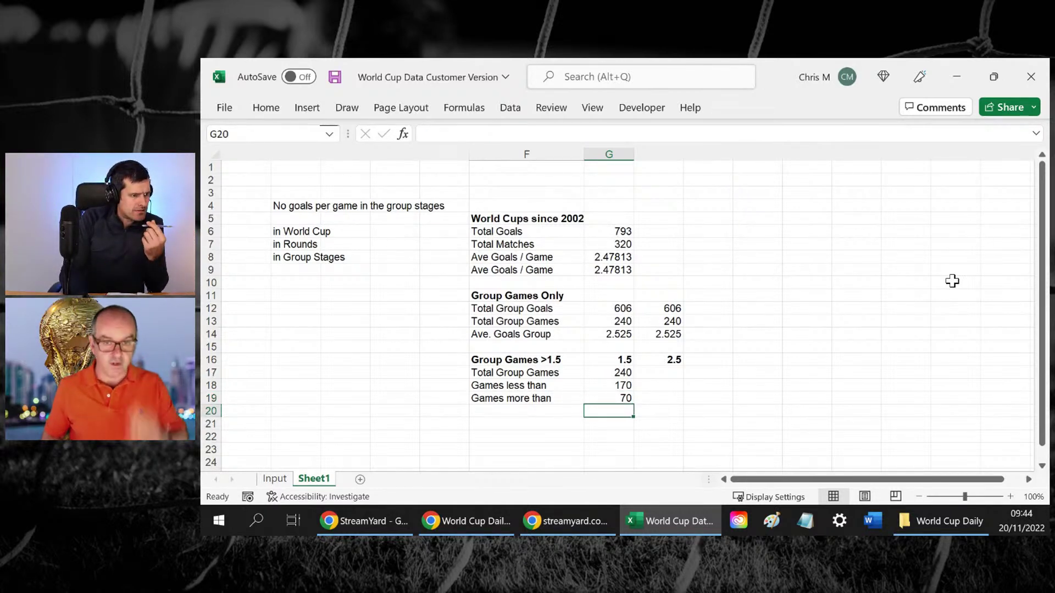
pyautogui.write('=')
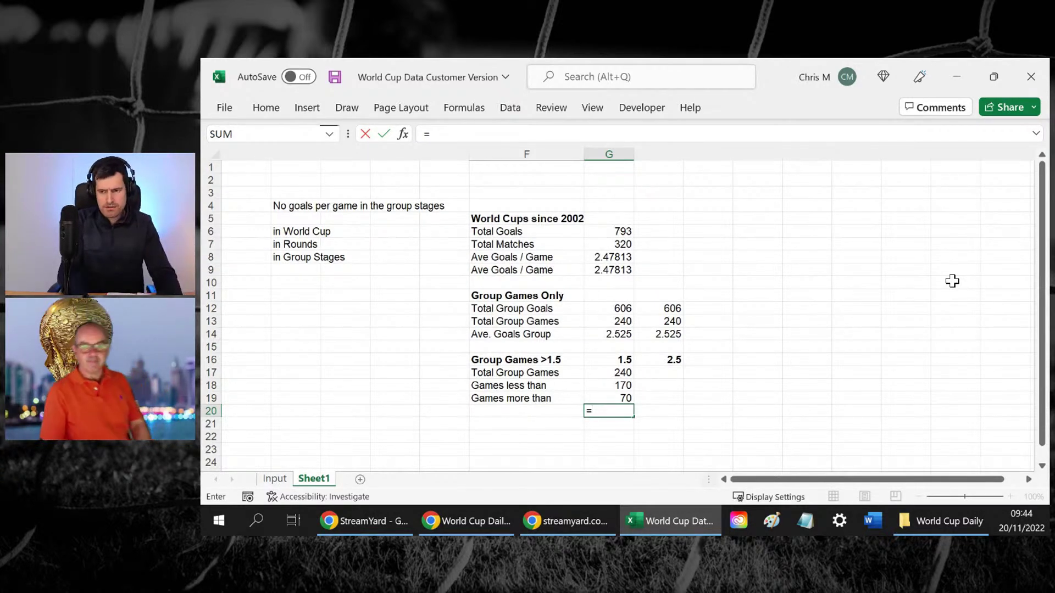
pyautogui.press('Up')
pyautogui.press('Up')
pyautogui.press('Down')
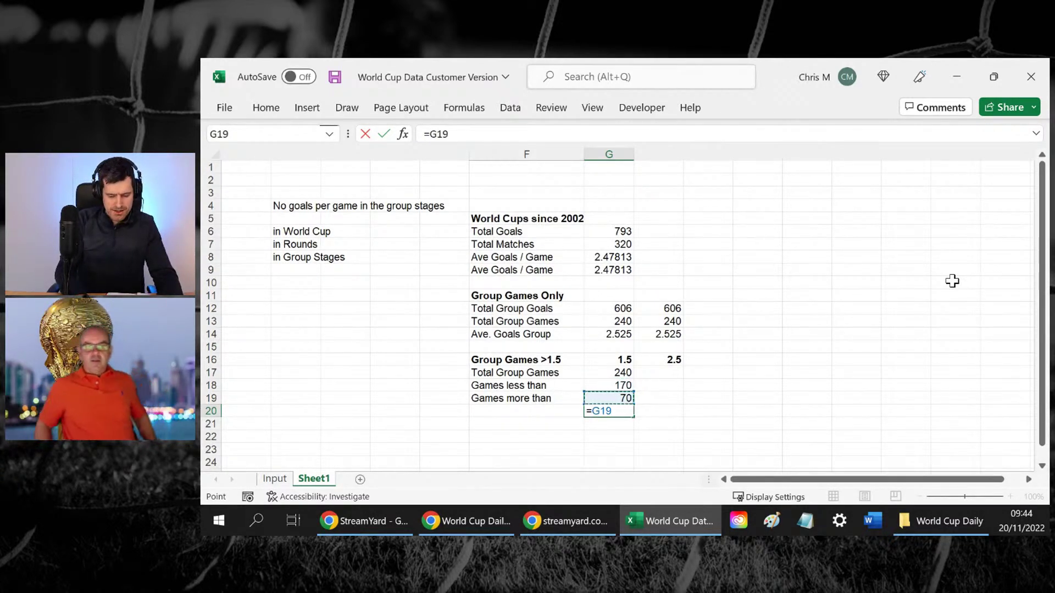
pyautogui.write('/')
pyautogui.press('Up')
pyautogui.press('Up')
pyautogui.press('Up')
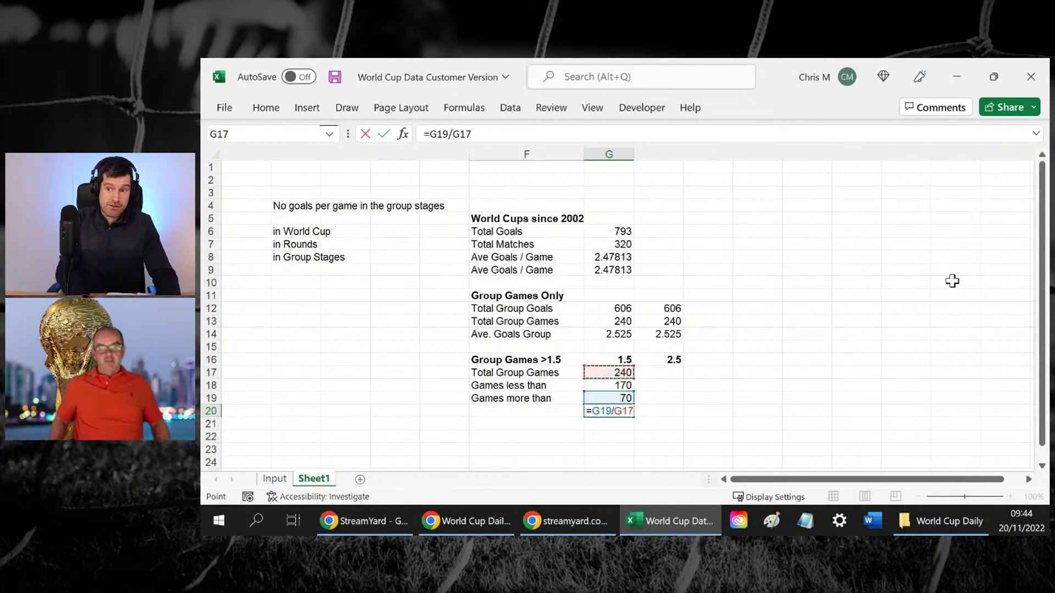
pyautogui.press('F4')
pyautogui.press('Return')
# Change the formula in G20 to =G18/$G$17 and fill it down into G21
pyautogui.press('Up')
pyautogui.hotkey('shift', 'Down')
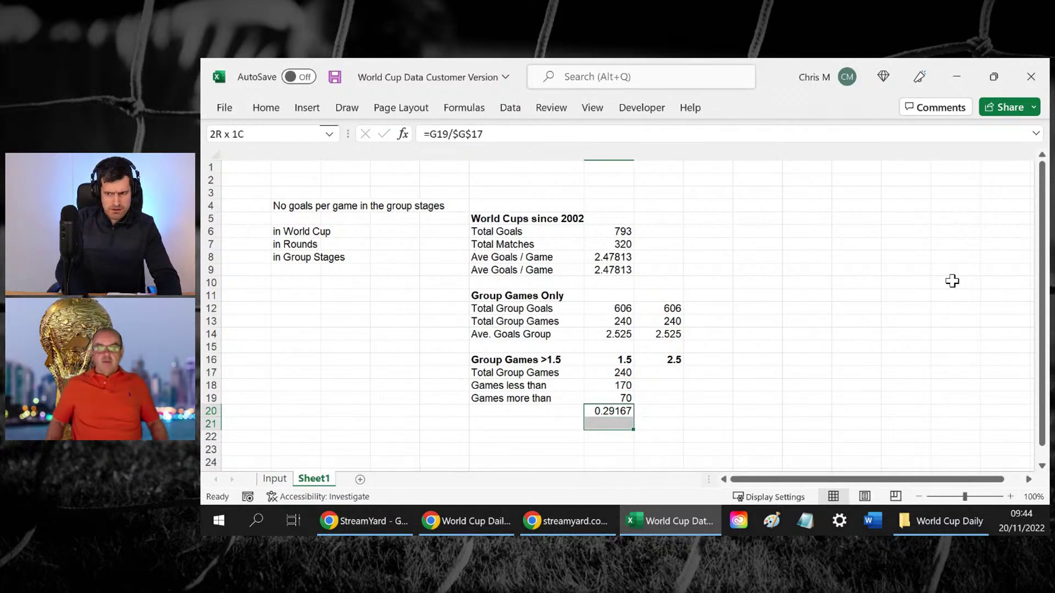
pyautogui.hotkey('shift', 'Up')
pyautogui.press('F2')
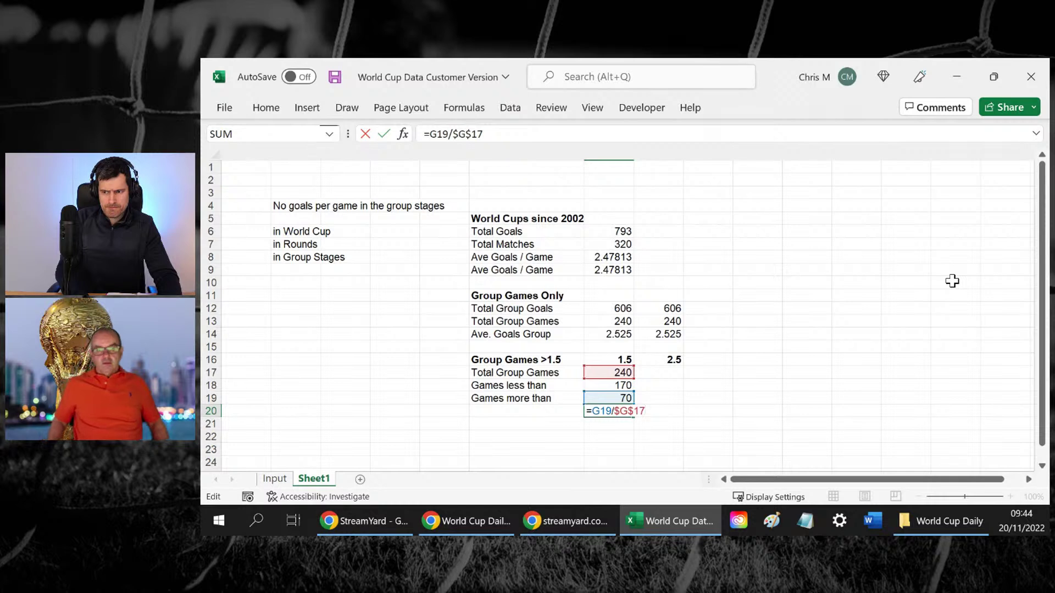
pyautogui.moveTo(604, 393)
pyautogui.mouseDown()
pyautogui.moveTo(604, 376)
pyautogui.moveTo(597, 385)
pyautogui.mouseUp()
pyautogui.press('Return')
pyautogui.press('Up')
pyautogui.hotkey('shift', 'Down')
pyautogui.hotkey('ctrl', 'd')
pyautogui.press('Down')
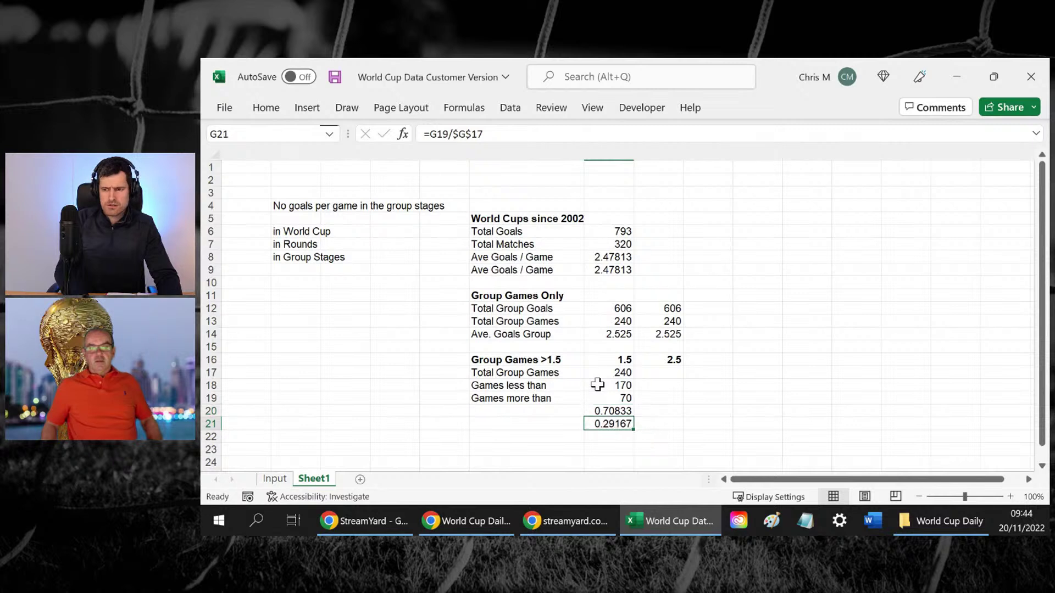
# Format the two ratios in G20:G21 as percentages
pyautogui.press('Up')
pyautogui.hotkey('shift', 'Down')
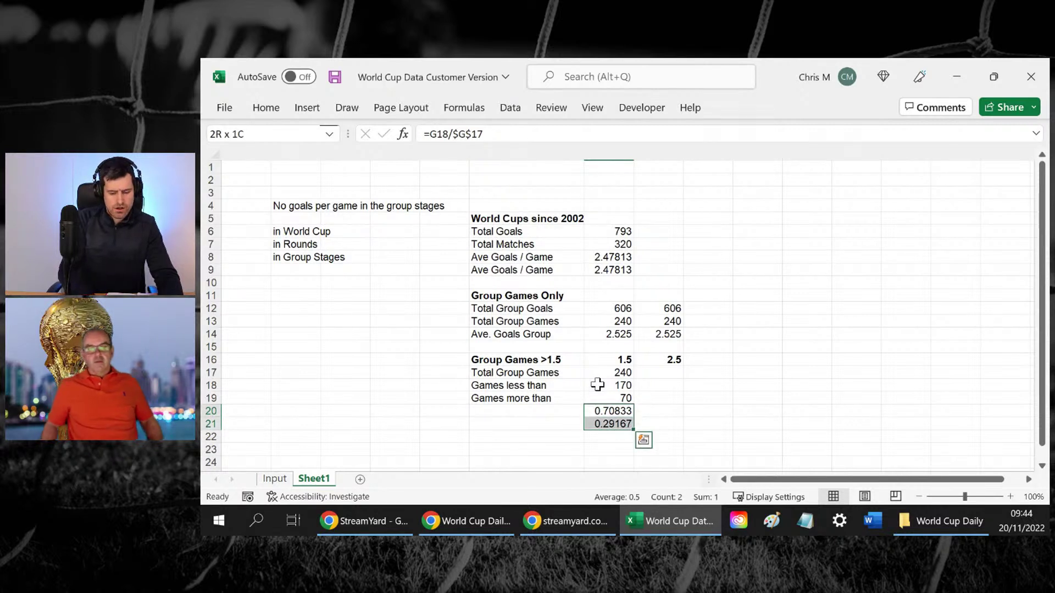
pyautogui.press('alt')
pyautogui.press('h')
pyautogui.press('p')
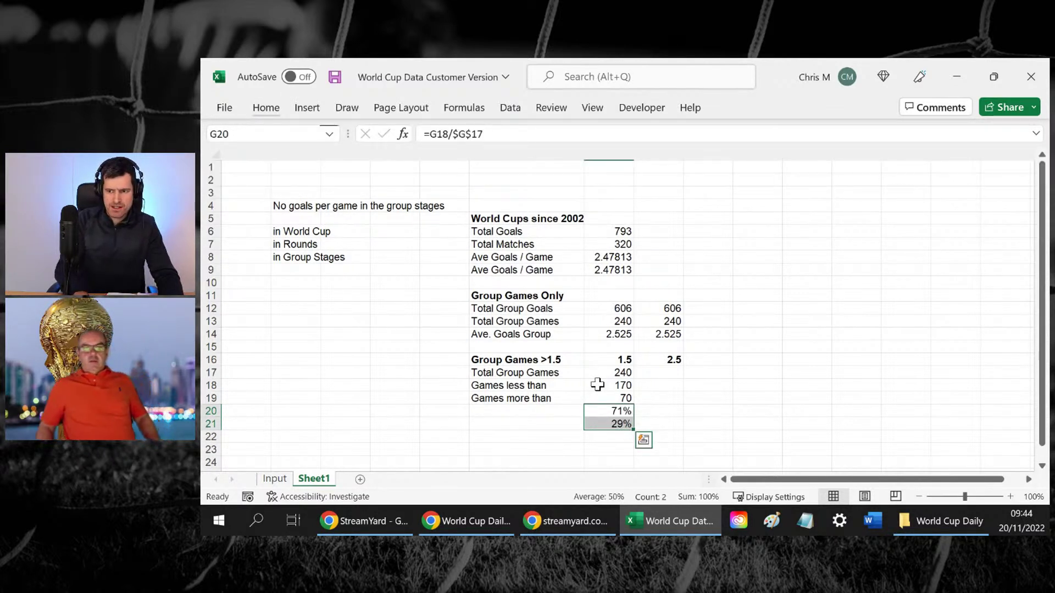
# Copy the "Games less than" and "Games more than" labels from F18:F19 into F20:F21
pyautogui.press('Left')
pyautogui.press('Up')
pyautogui.hotkey('shift', 'Up')
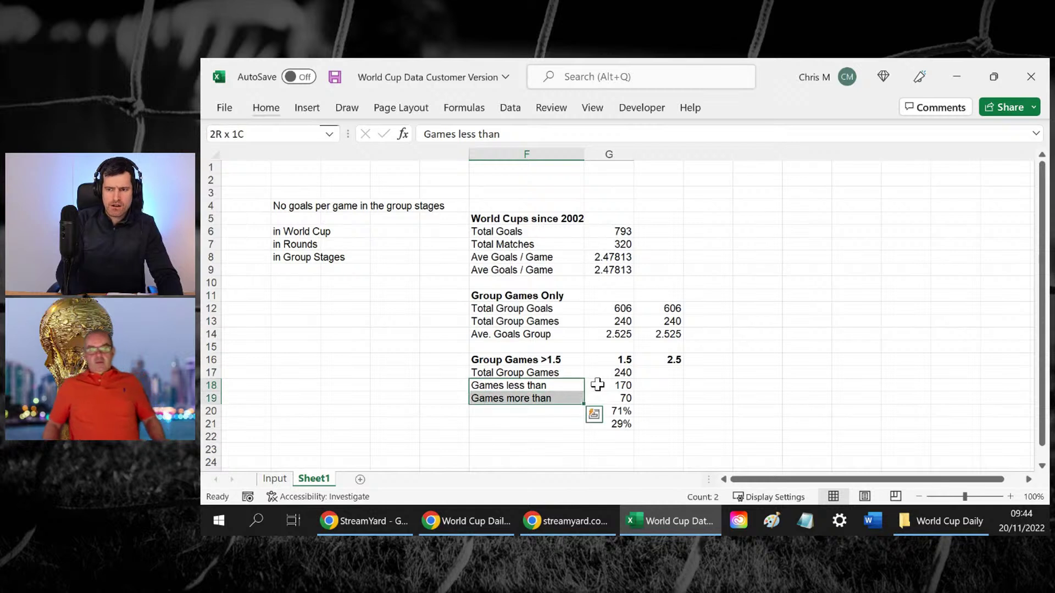
pyautogui.hotkey('ctrl', 'c')
pyautogui.press('Down')
pyautogui.hotkey('ctrl', 'v')
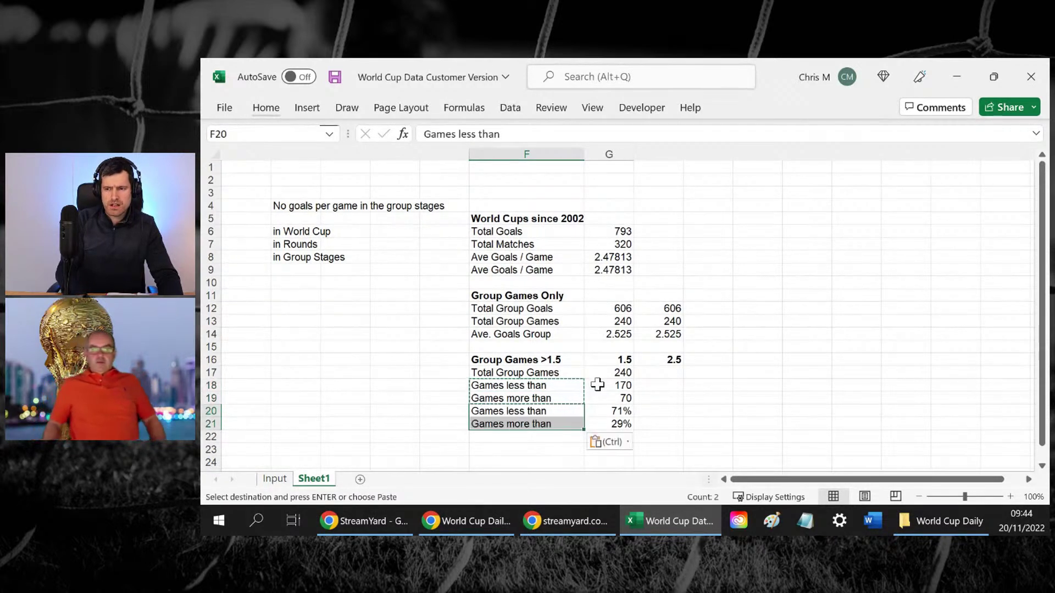
pyautogui.press('Escape')
pyautogui.press('Down')
pyautogui.press('Right')
pyautogui.press('Down')
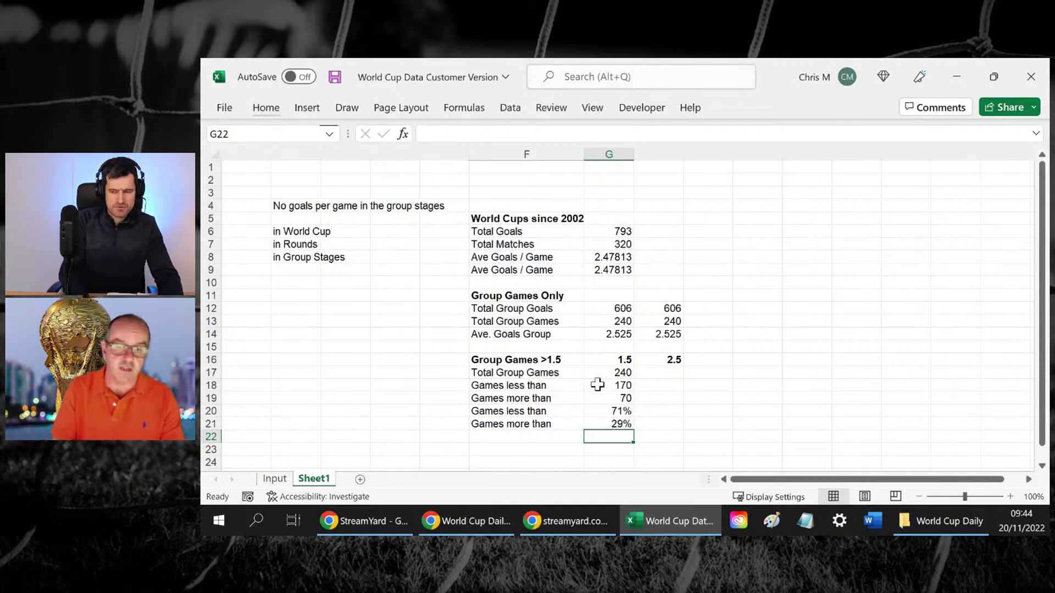
pyautogui.write('1')
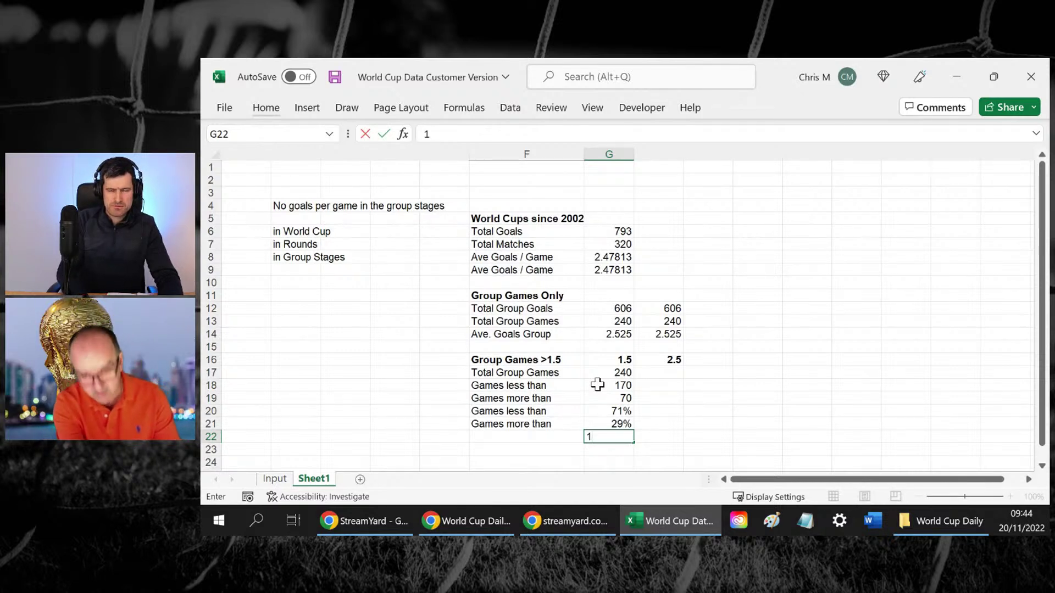
pyautogui.press('Escape')
pyautogui.press('Left')
pyautogui.write('1')
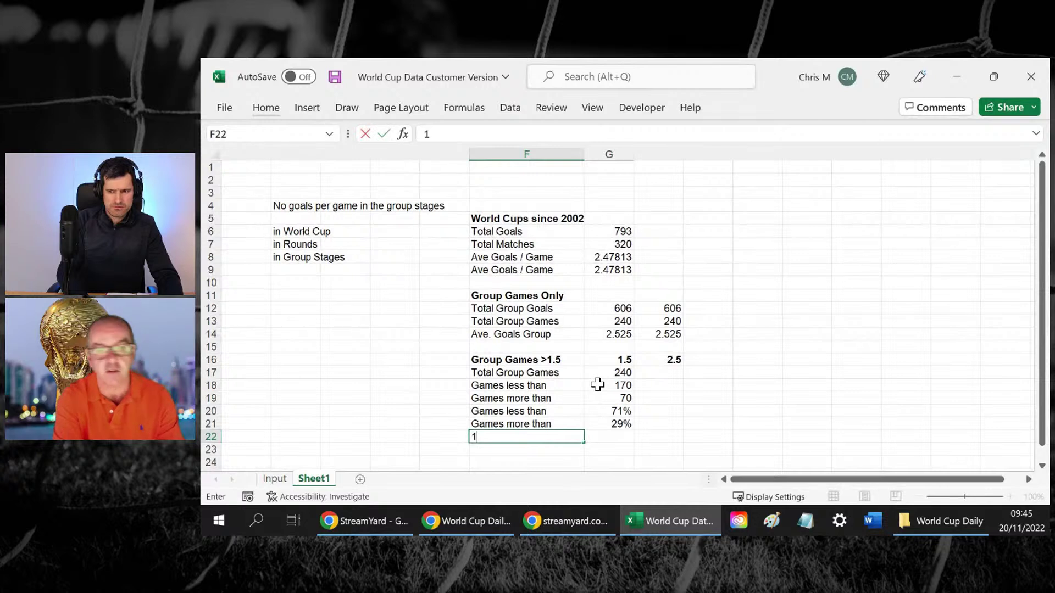
pyautogui.press('Escape')
pyautogui.press('Right')
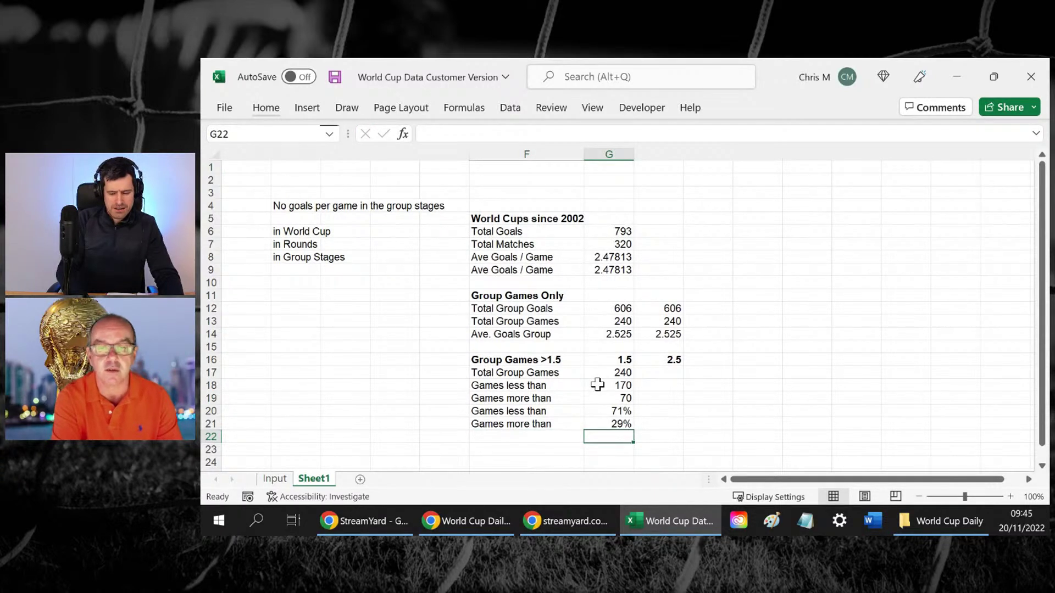
# Enter the formula =1/G20 in G22
pyautogui.write('=1/')
pyautogui.press('Up')
pyautogui.press('Up')
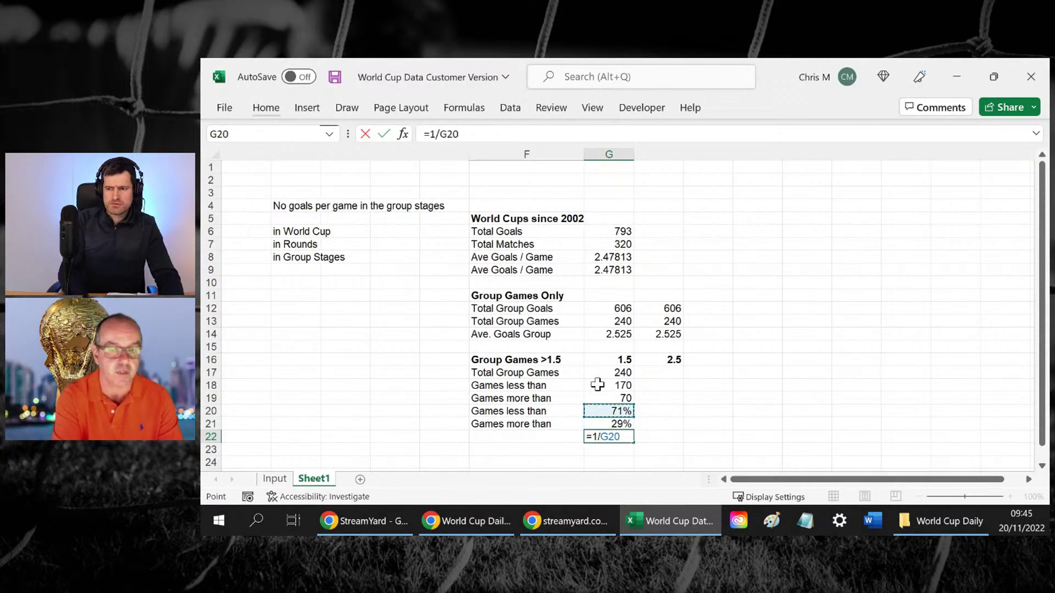
pyautogui.press('Return')
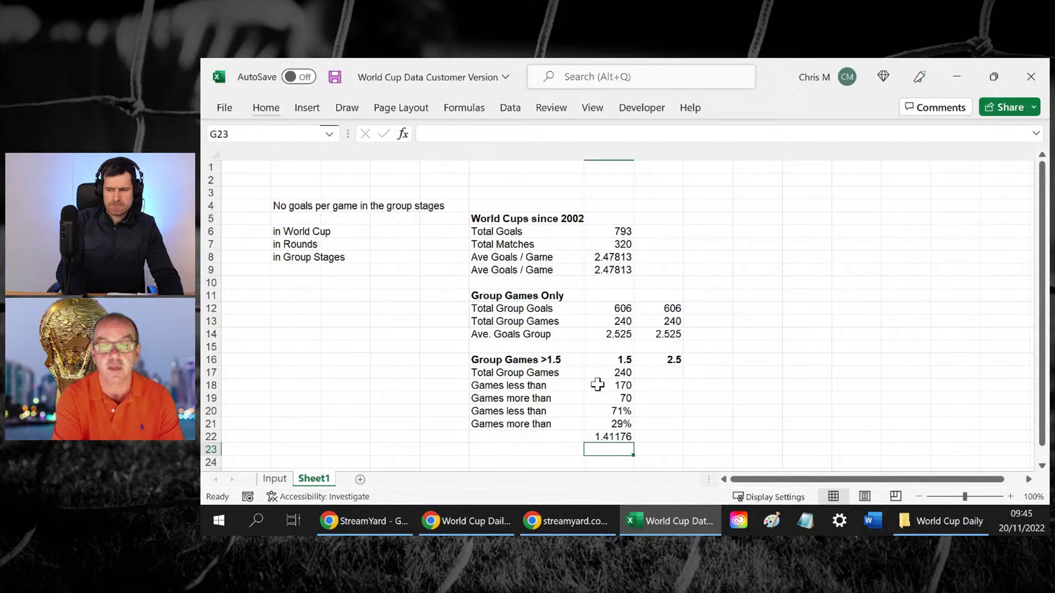
pyautogui.press('Up')
pyautogui.press('Up')
pyautogui.press('Up')
pyautogui.press('Up')
pyautogui.press('Up')
pyautogui.press('Up')
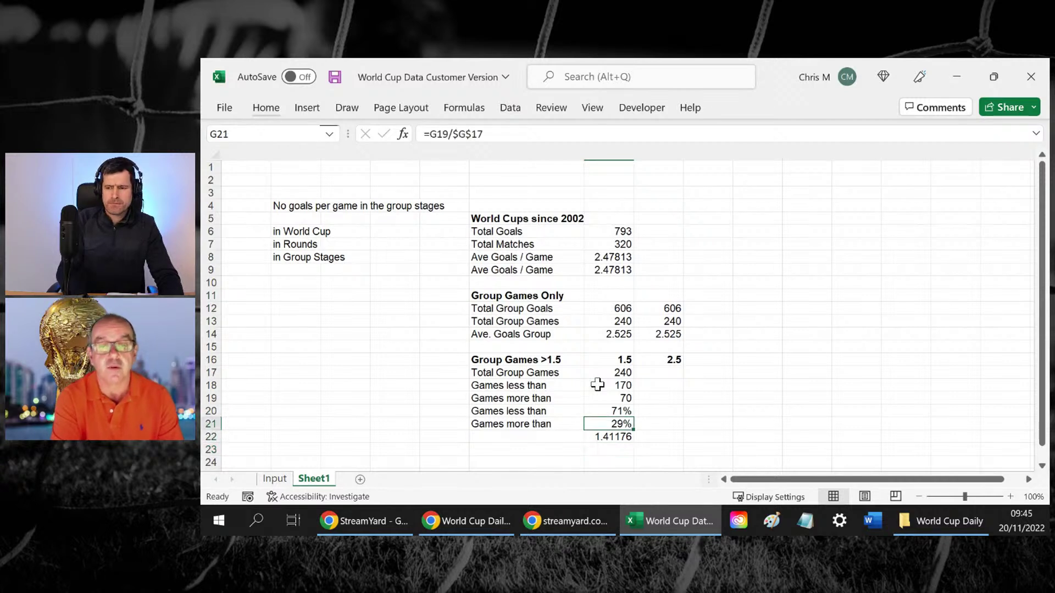
pyautogui.press('Down')
pyautogui.press('Down')
pyautogui.press('Down')
pyautogui.press('Down')
pyautogui.press('Down')
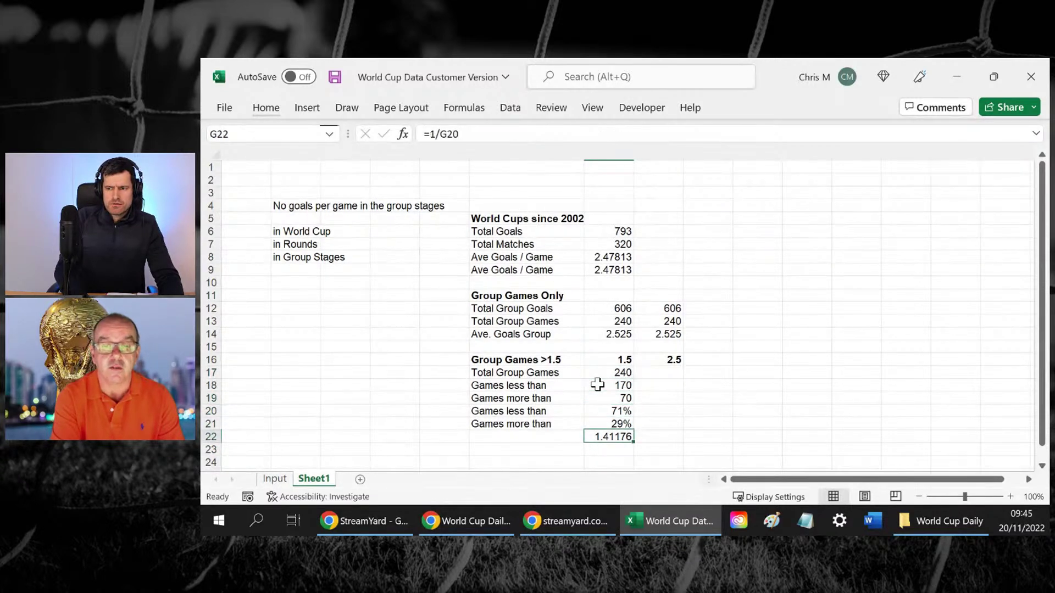
pyautogui.press('Up')
pyautogui.press('Up')
pyautogui.press('Up')
pyautogui.press('Up')
pyautogui.press('Up')
pyautogui.hotkey('shift', 'Right')
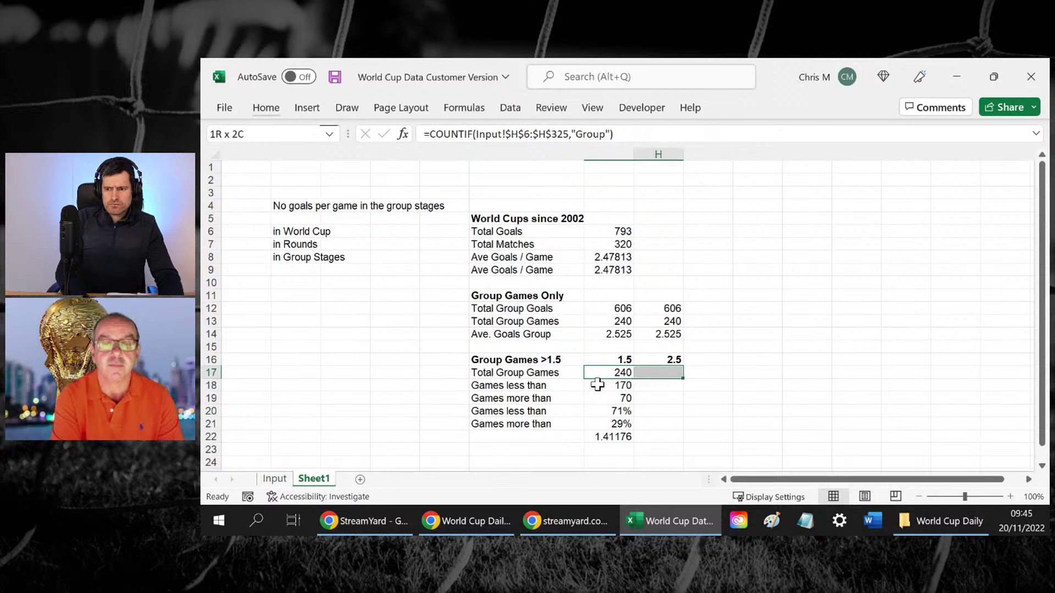
# Check the reference in the G22 formula and fill it down into G23
pyautogui.press('Down')
pyautogui.press('Down')
pyautogui.press('Down')
pyautogui.press('Down')
pyautogui.press('Down')
pyautogui.hotkey('shift', 'Down')
pyautogui.hotkey('shift', 'Up')
pyautogui.press('F2')
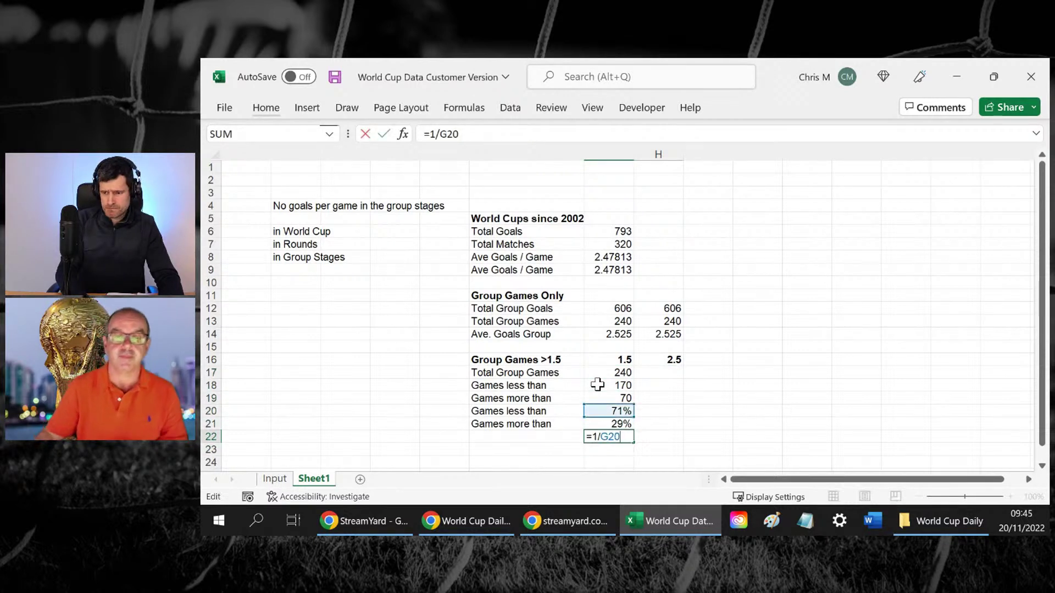
pyautogui.press('Escape')
pyautogui.hotkey('shift', 'Down')
pyautogui.hotkey('ctrl', 'd')
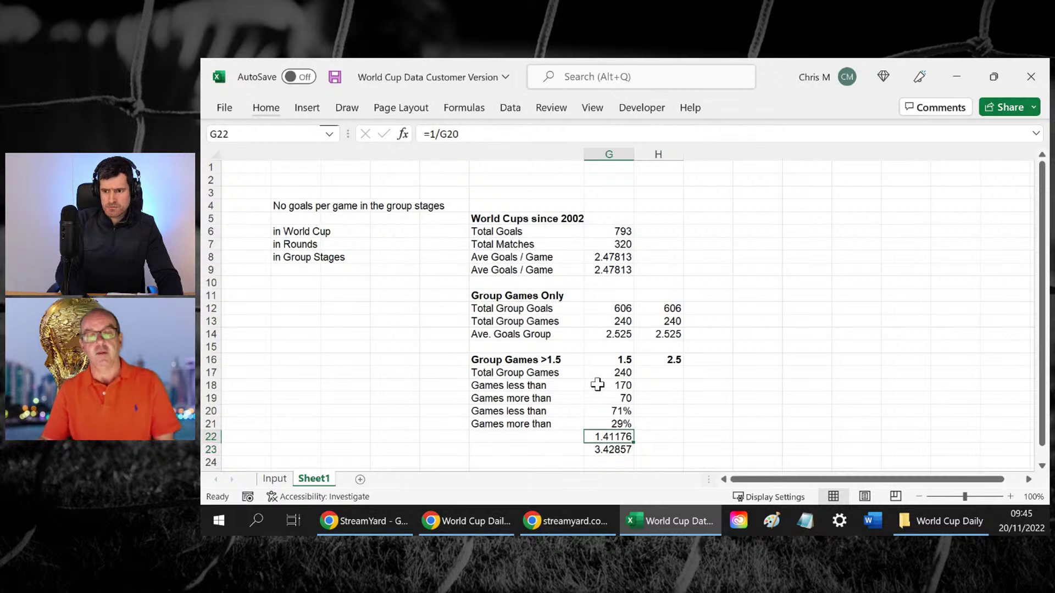
# Replace the labels in F20 and F21 with "%"
pyautogui.press('Left')
pyautogui.press('Up')
pyautogui.press('Up')
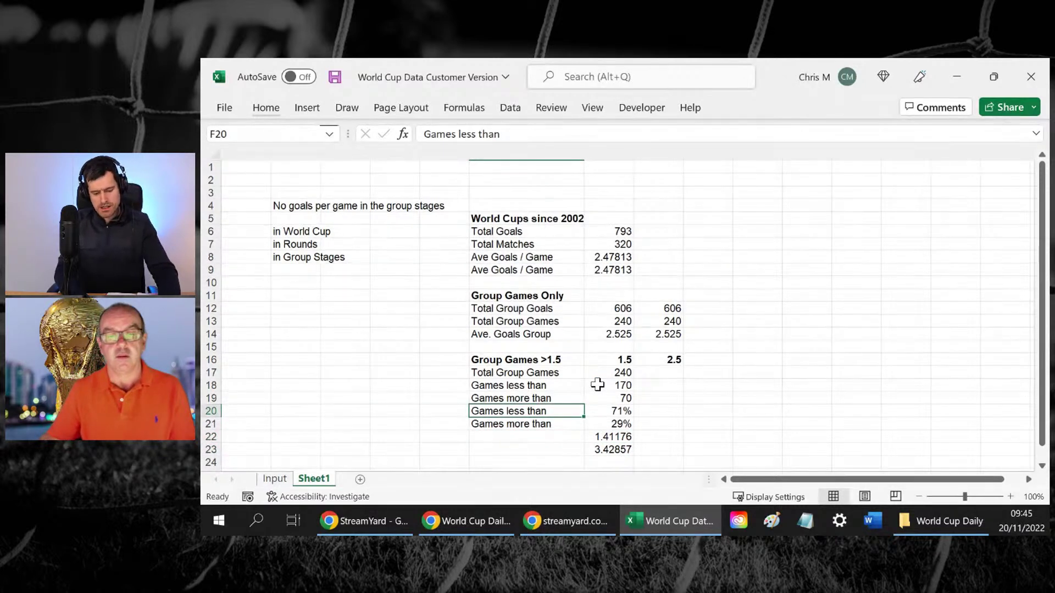
pyautogui.press('Return')
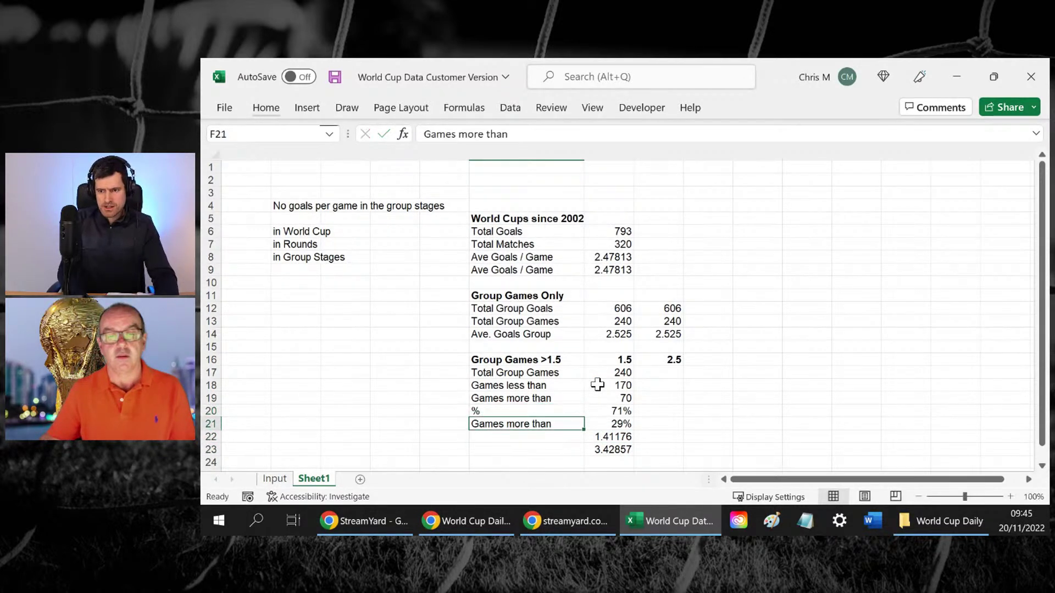
pyautogui.write('%')
pyautogui.press('Return')
# Enter the label "Implied" in F22 and fill it down into F23
pyautogui.write('Im,')
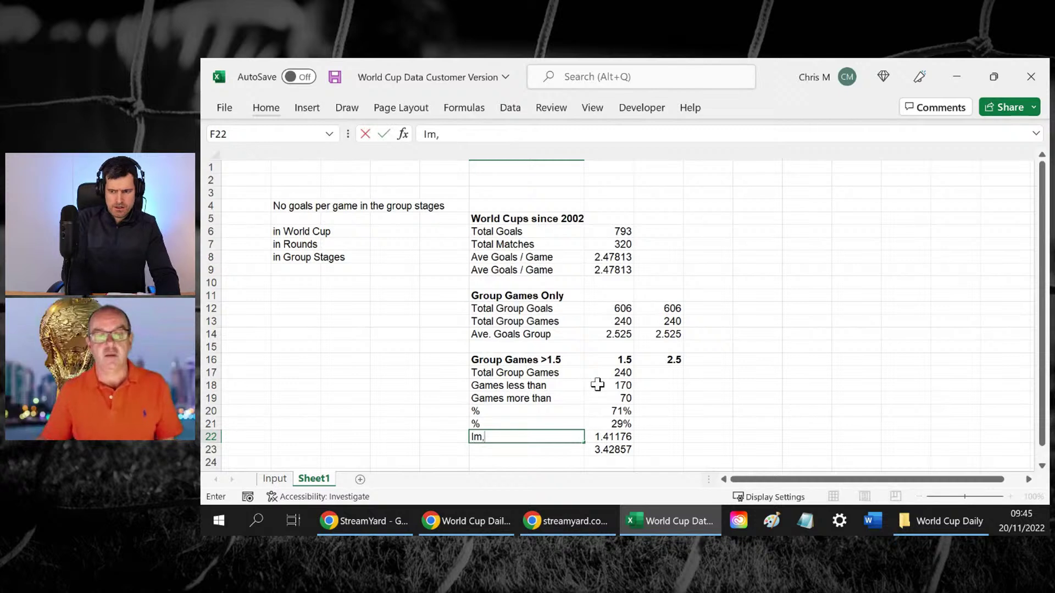
pyautogui.press('BackSpace')
pyautogui.write('l')
pyautogui.write('plied')
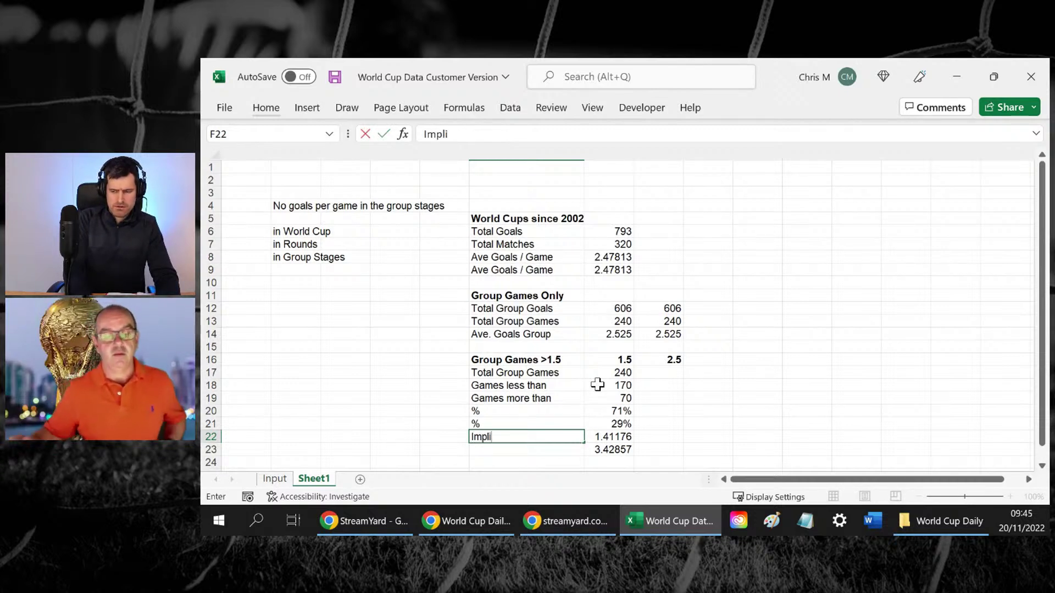
pyautogui.press('Return')
pyautogui.press('Up')
pyautogui.hotkey('shift', 'Up')
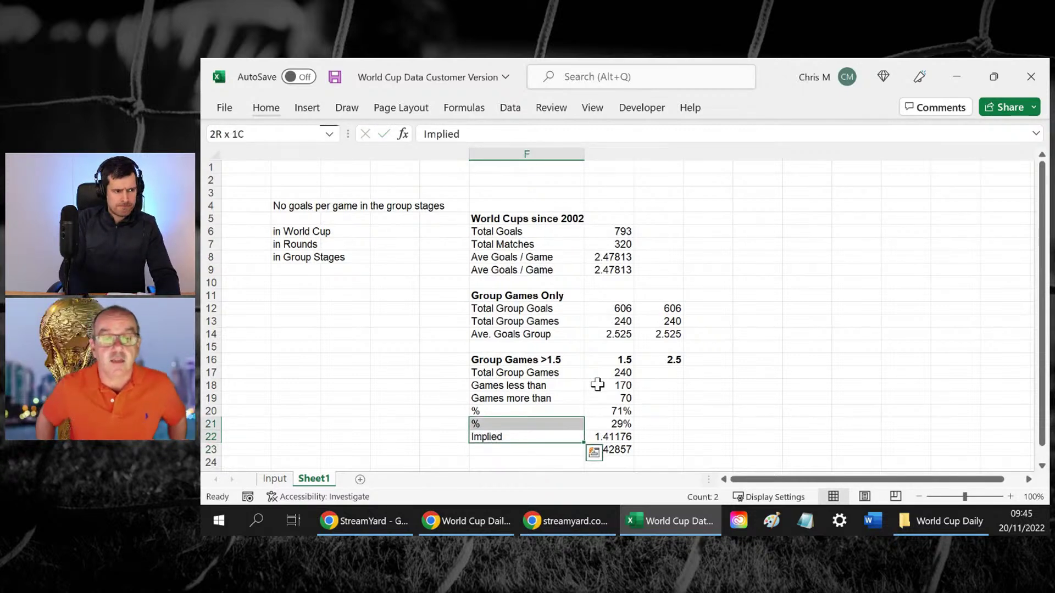
pyautogui.hotkey('shift', 'Down')
pyautogui.hotkey('shift', 'Down')
pyautogui.hotkey('ctrl', 'd')
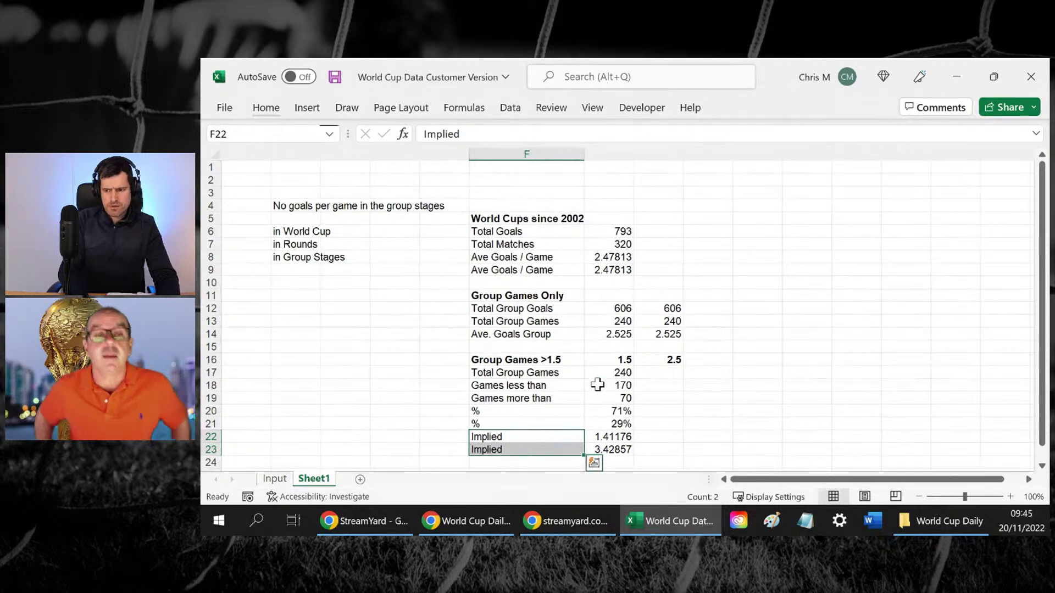
pyautogui.press('Down')
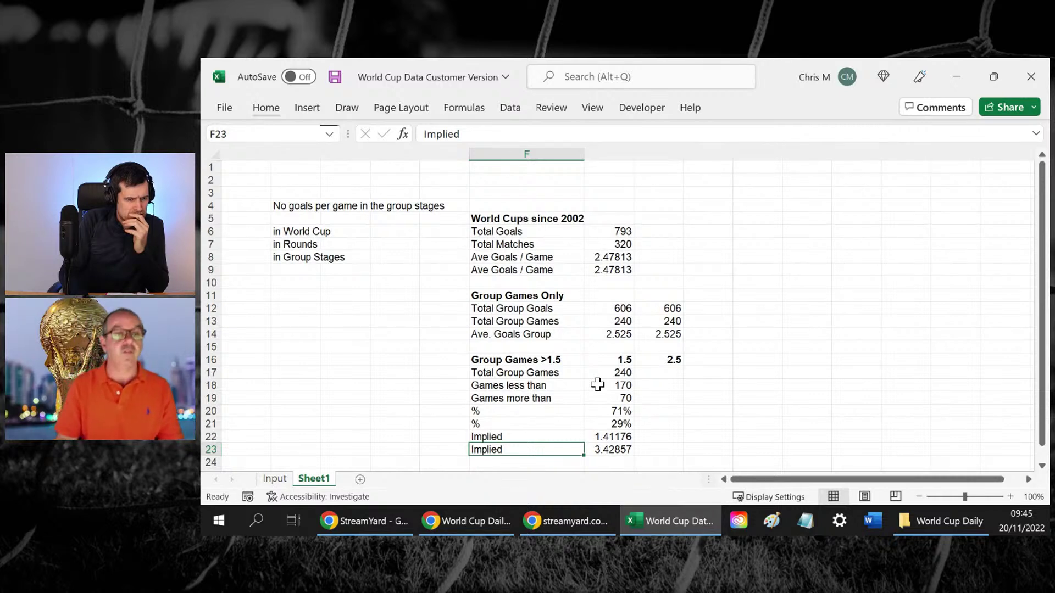
pyautogui.press('Right')
pyautogui.press('Right')
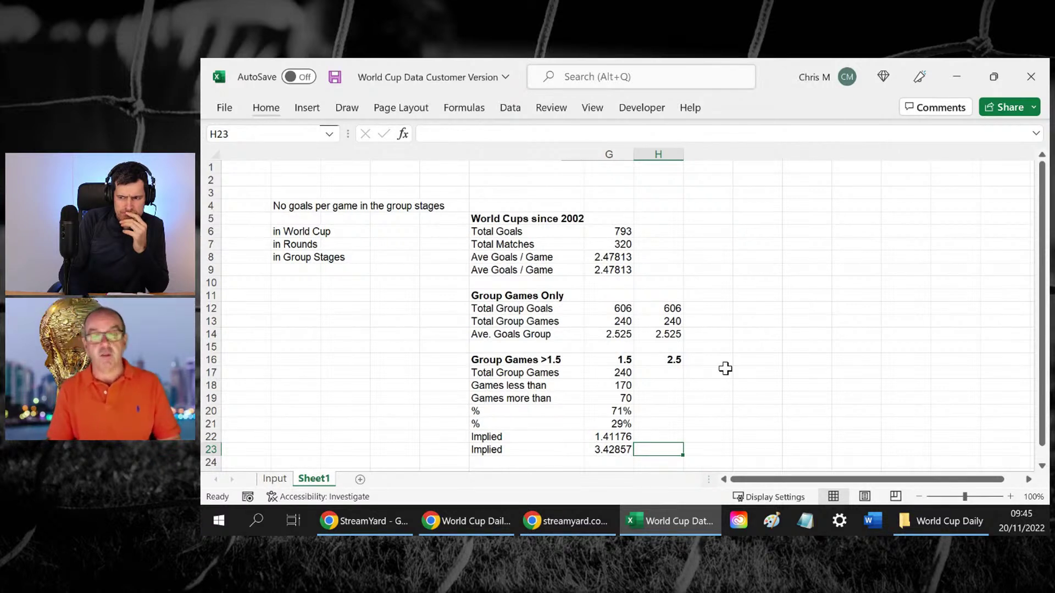
pyautogui.press('Left')
pyautogui.press('Right')
pyautogui.press('Up')
pyautogui.press('Up')
pyautogui.press('Up')
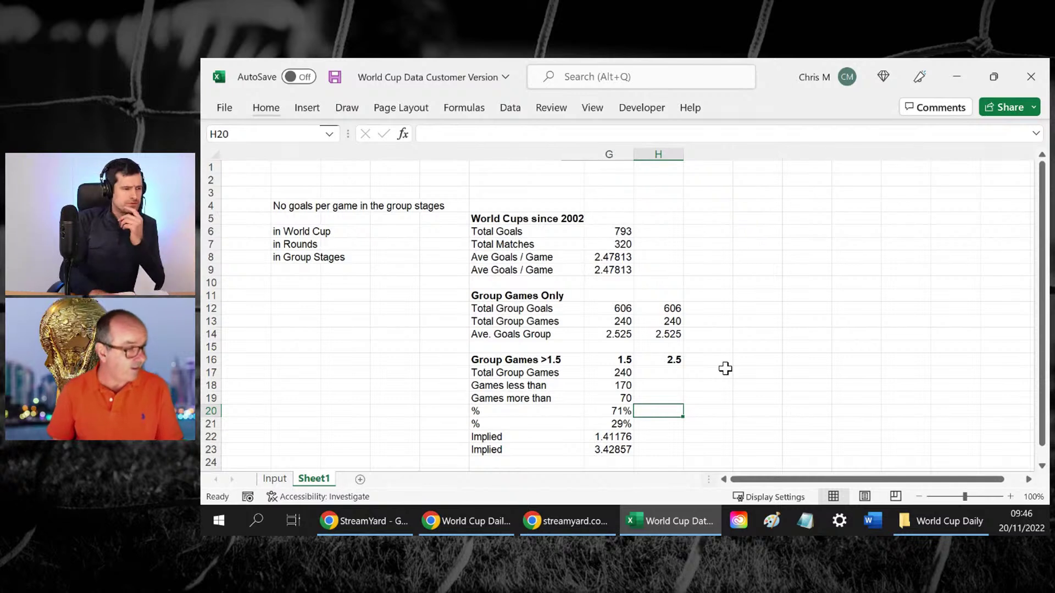
# Review the count and percentage formulas in column G from G17 downwards
pyautogui.click(613, 372)
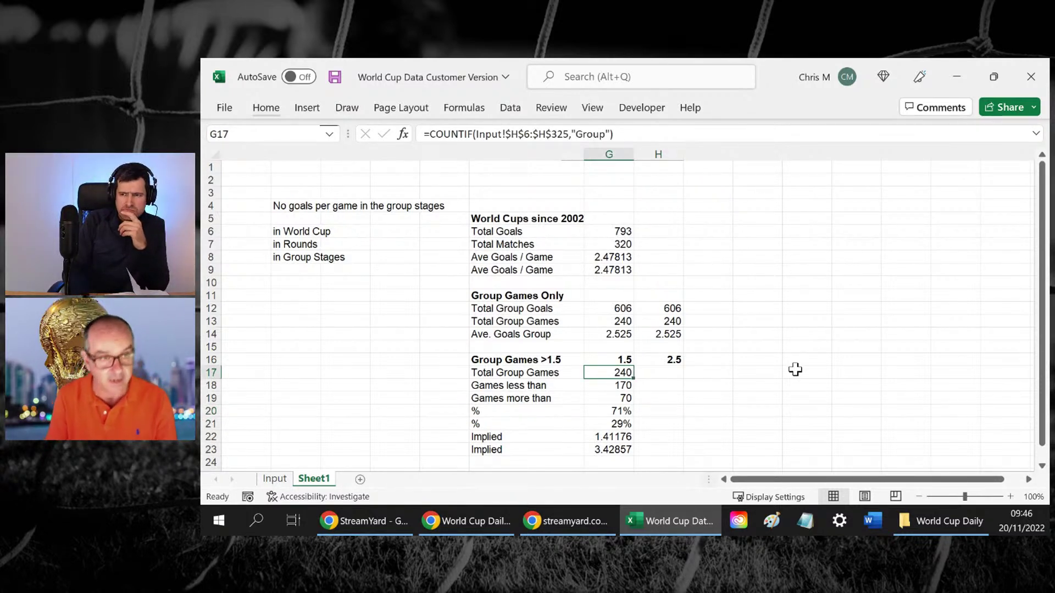
pyautogui.press('Down')
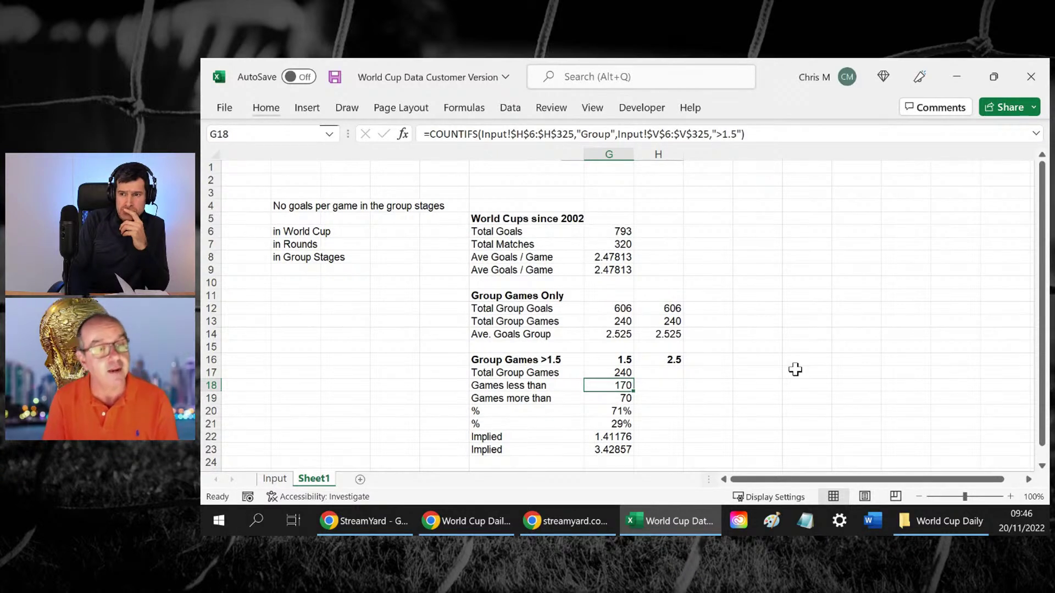
pyautogui.press('Down')
pyautogui.press('Down')
pyautogui.press('Down')
pyautogui.press('Down')
pyautogui.press('Down')
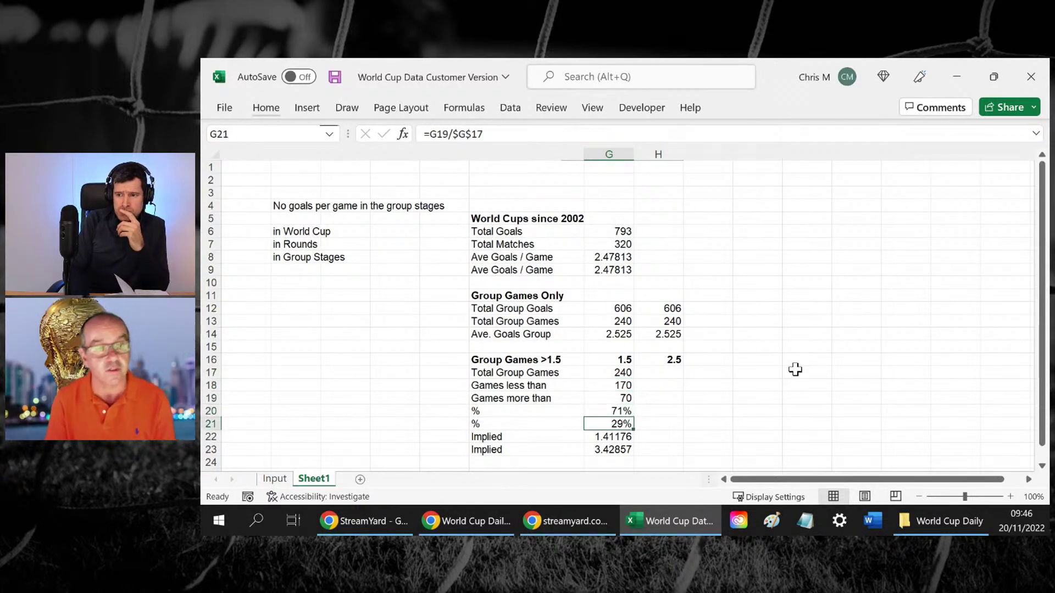
pyautogui.press('Up')
pyautogui.press('Up')
pyautogui.press('Up')
pyautogui.press('Up')
pyautogui.press('Up')
pyautogui.press('Up')
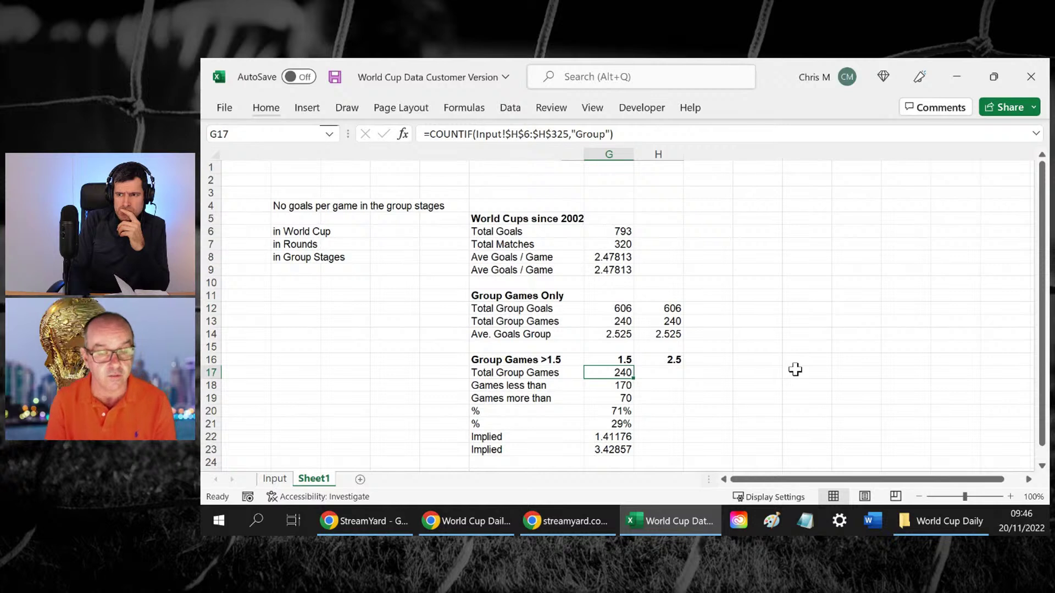
# Insert the row-locked reference G$16 followed by & before the ">1.5" criterion in the G18 COUNTIFS formula
pyautogui.press('Down')
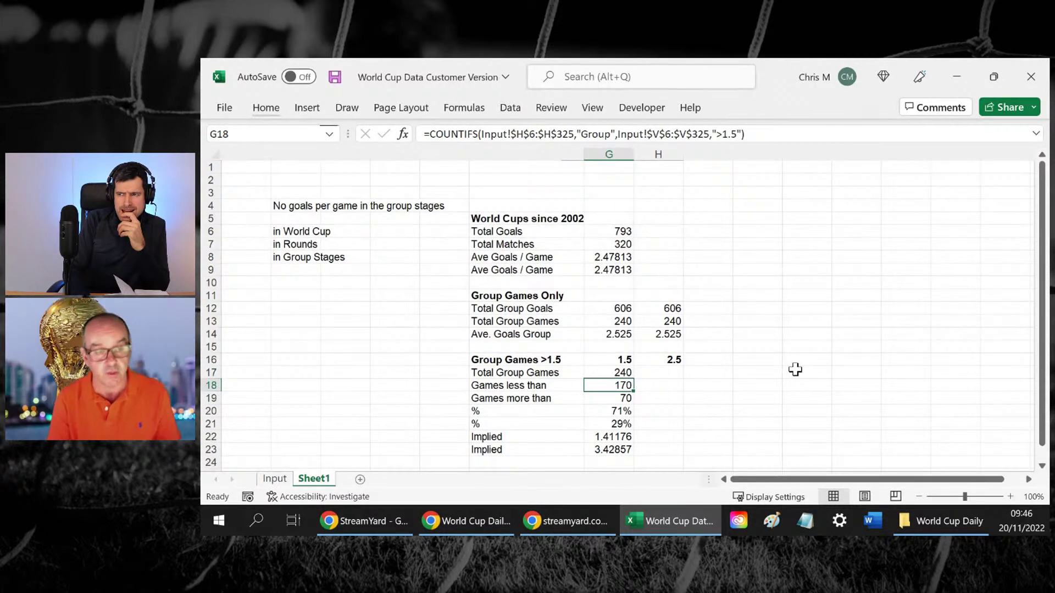
pyautogui.press('Down')
pyautogui.press('Down')
pyautogui.press('Up')
pyautogui.press('Up')
pyautogui.click(713, 133)
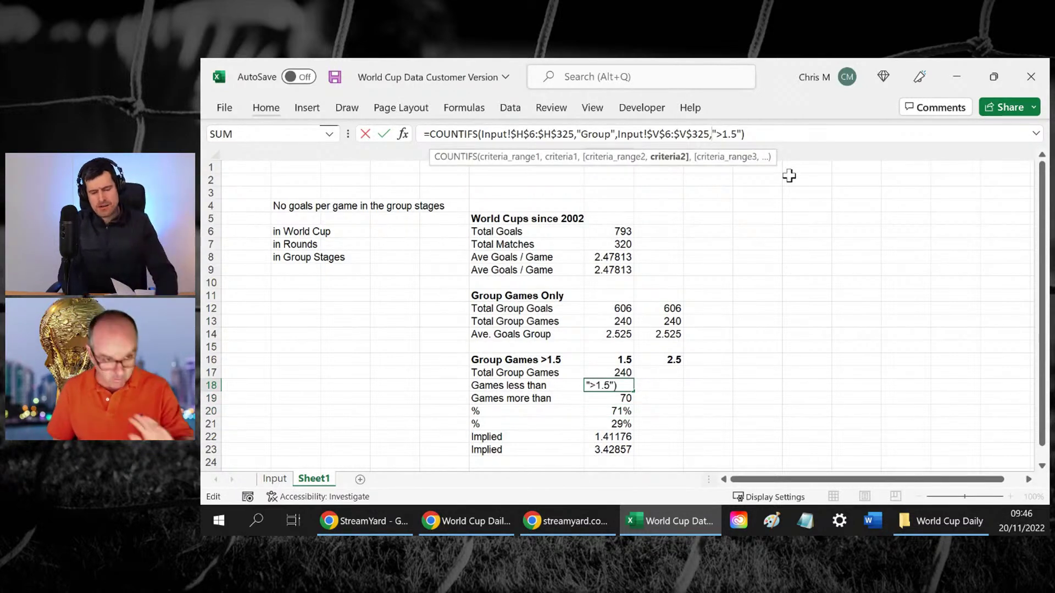
pyautogui.click(591, 360)
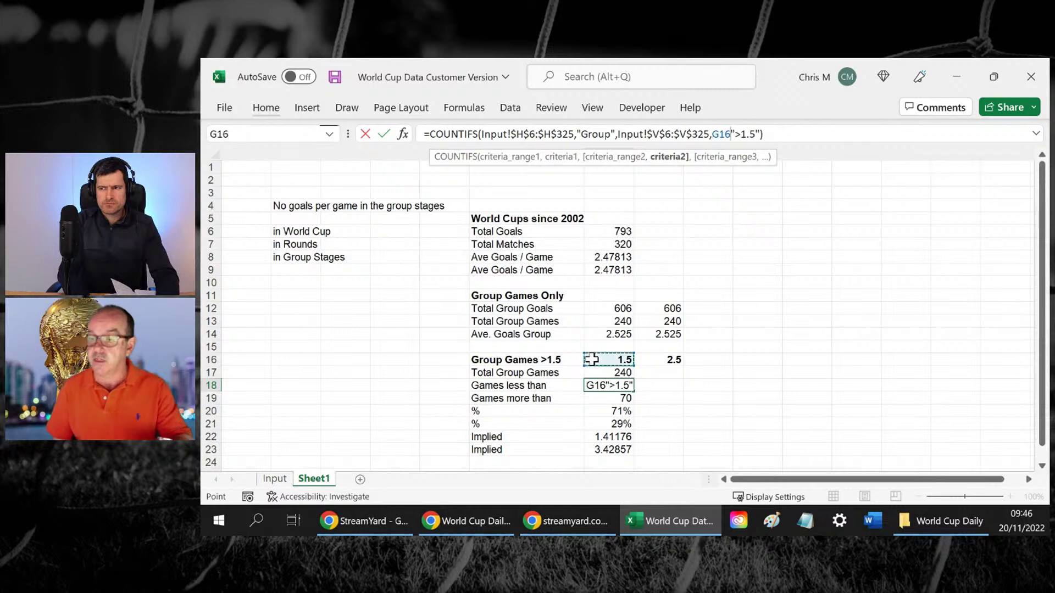
pyautogui.press('F4')
pyautogui.press('F4')
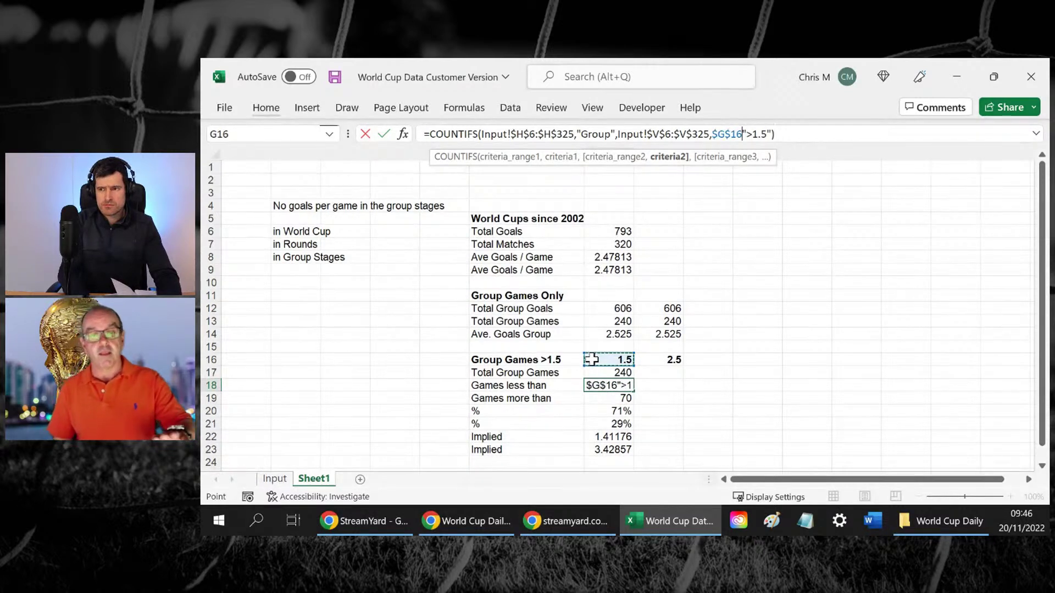
pyautogui.write('&')
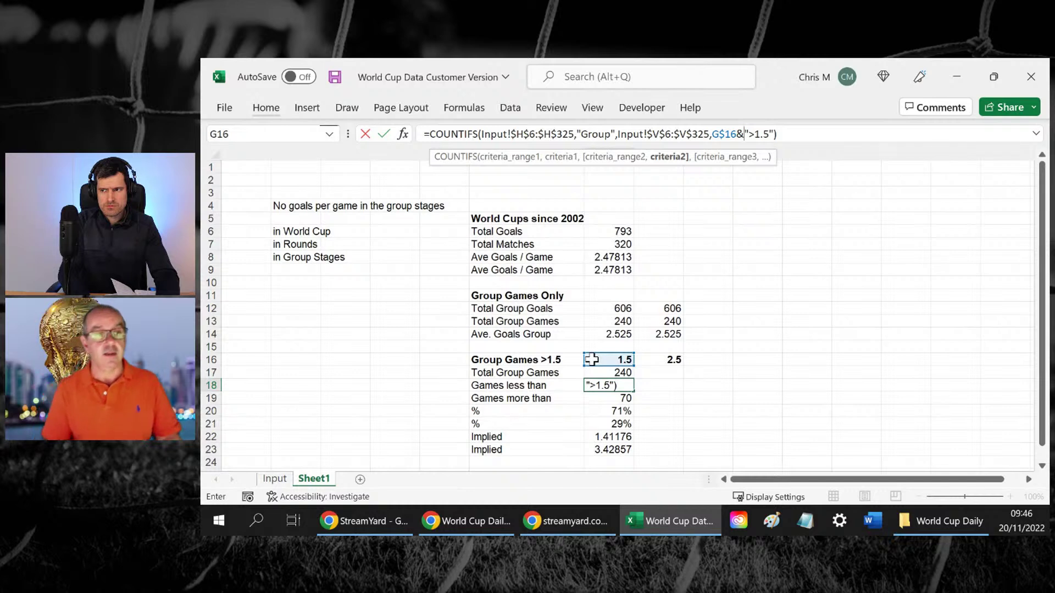
# Insert ">"& before the G$16 reference in the G18 formula
pyautogui.click(743, 138)
pyautogui.press('Left')
pyautogui.press('Left')
pyautogui.press('Left')
pyautogui.press('Left')
pyautogui.press('Left')
pyautogui.write('".')
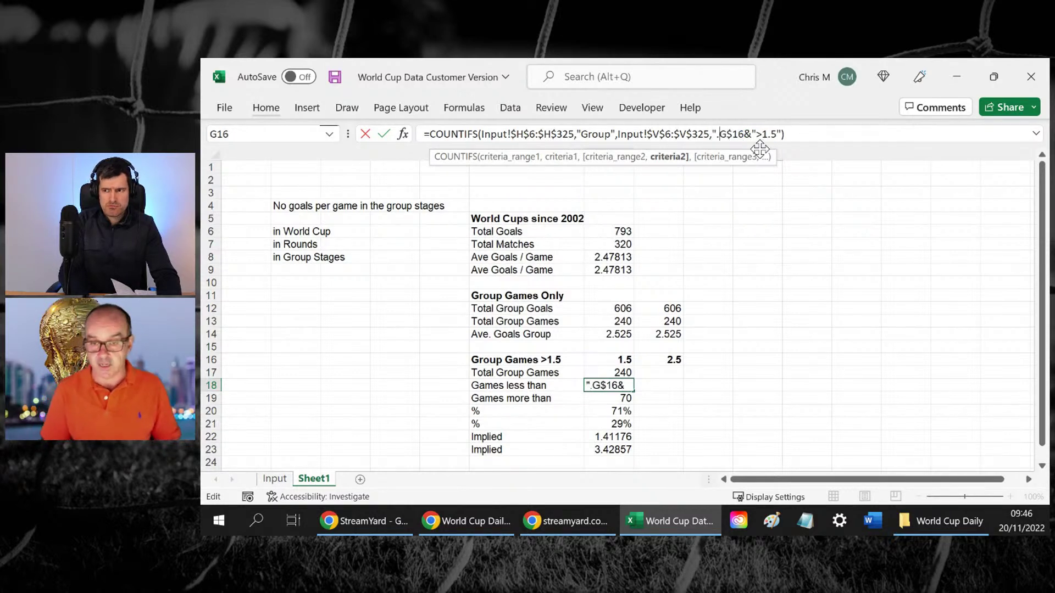
pyautogui.press('BackSpace')
pyautogui.write('>"')
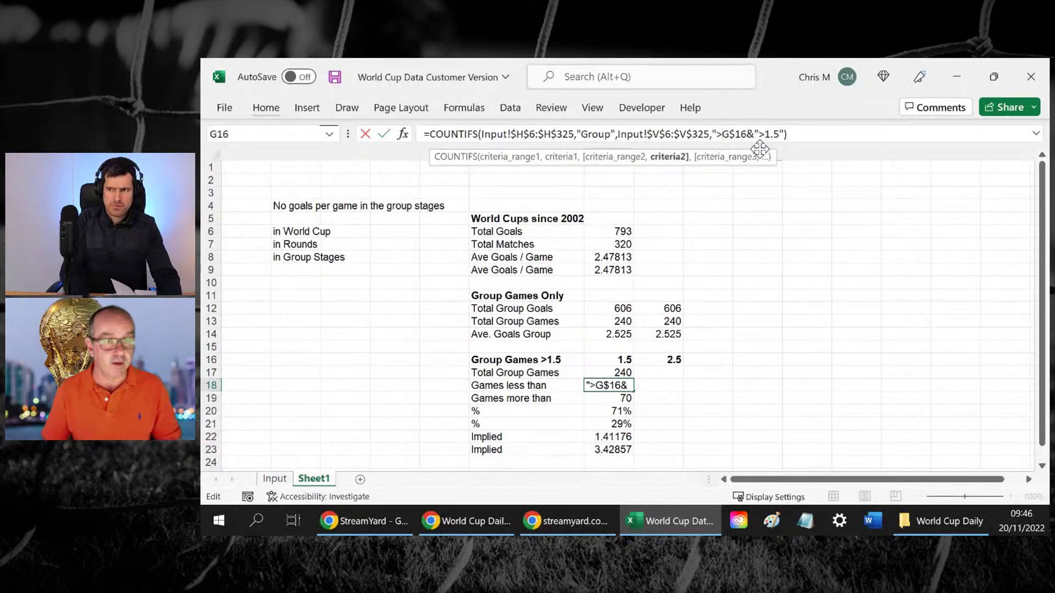
pyautogui.write('&')
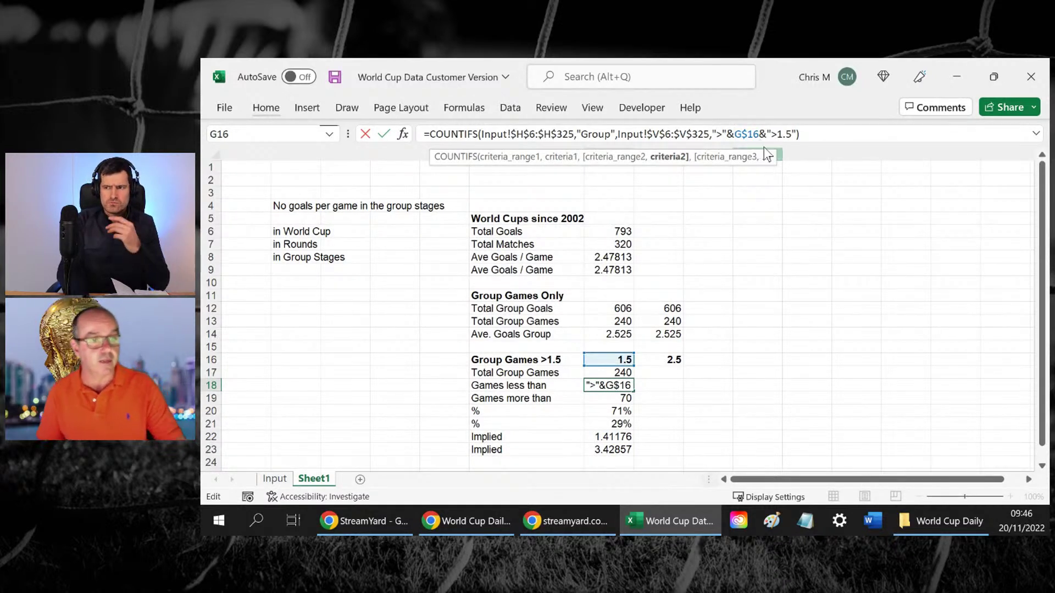
# Remove the leftover &">1.5" from the G18 formula so its criterion reads ">"&G$16, and commit it
pyautogui.click(792, 134)
pyautogui.press('BackSpace')
pyautogui.press('BackSpace')
pyautogui.press('BackSpace')
pyautogui.press('BackSpace')
pyautogui.press('BackSpace')
pyautogui.press('BackSpace')
pyautogui.press('BackSpace')
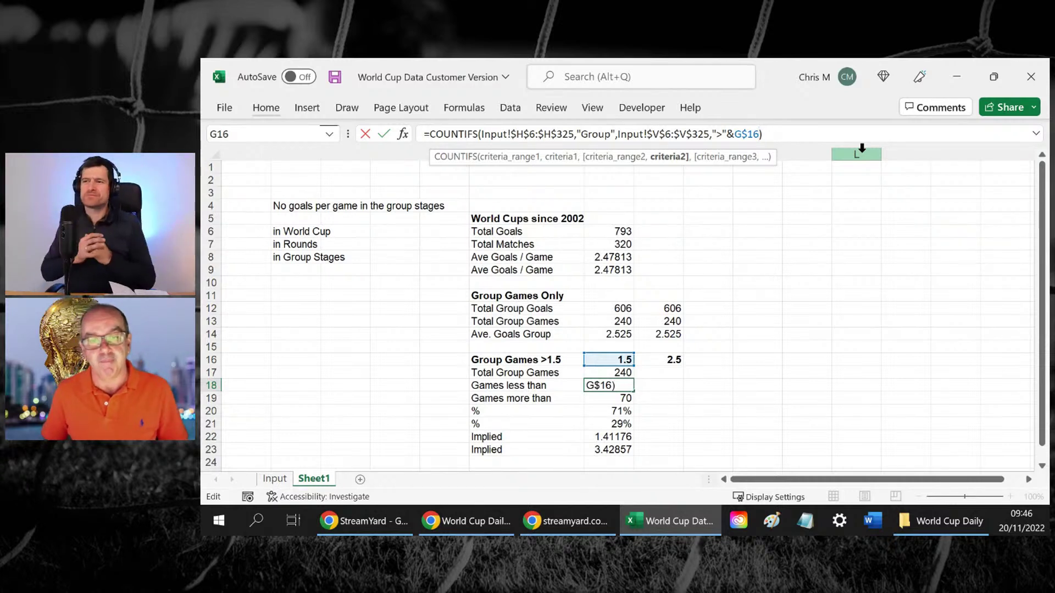
pyautogui.press('Return')
pyautogui.press('Up')
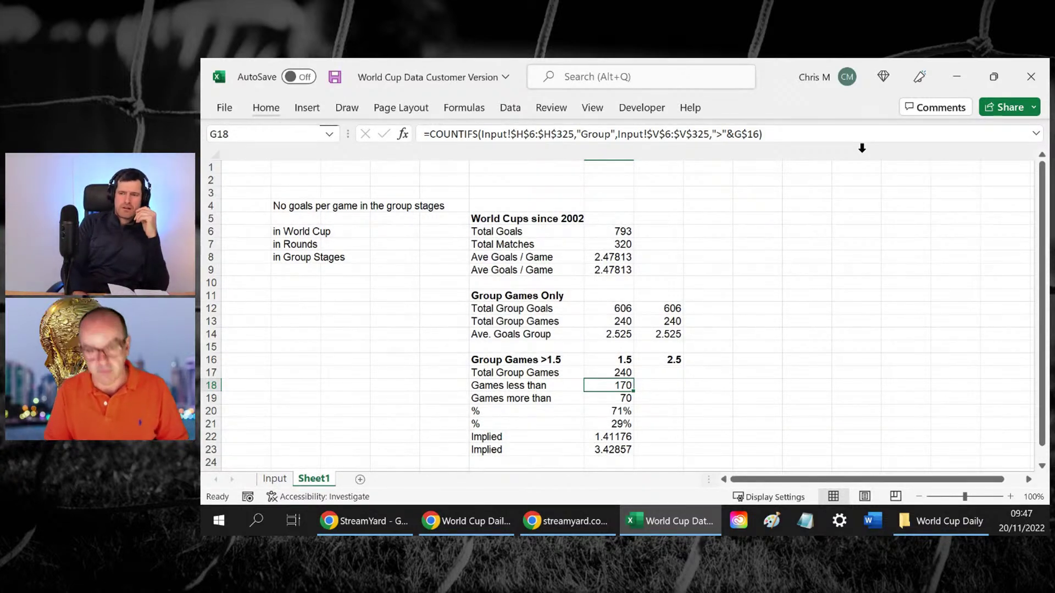
# Fill the G18 COUNTIFS formula down into G19
pyautogui.press('Down')
pyautogui.press('Up')
pyautogui.hotkey('shift', 'Down')
pyautogui.press('Up')
pyautogui.press('Down')
pyautogui.press('Down')
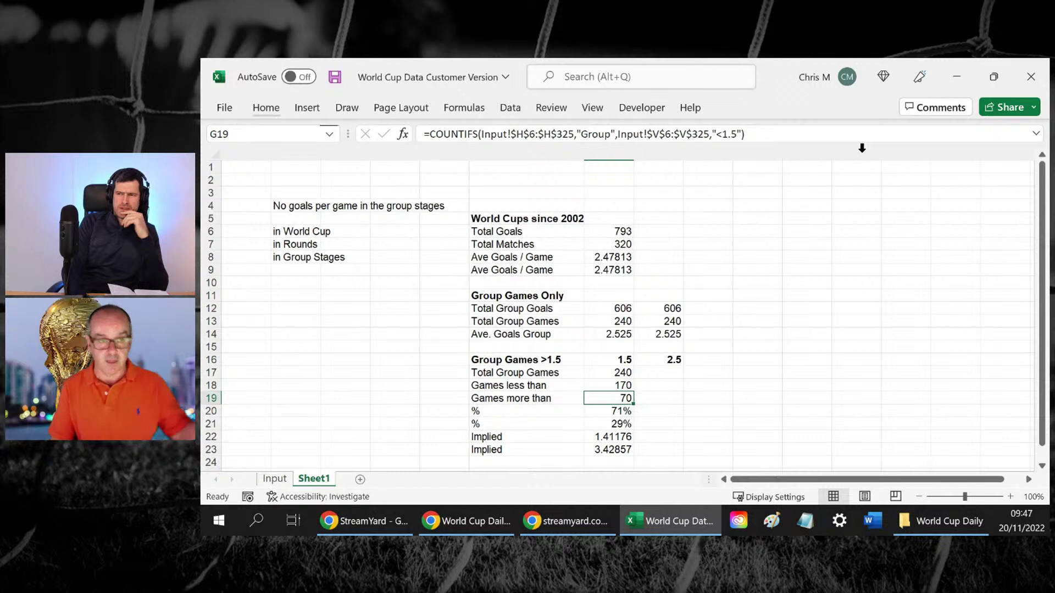
pyautogui.press('Up')
pyautogui.hotkey('shift', 'Down')
pyautogui.hotkey('ctrl', 'd')
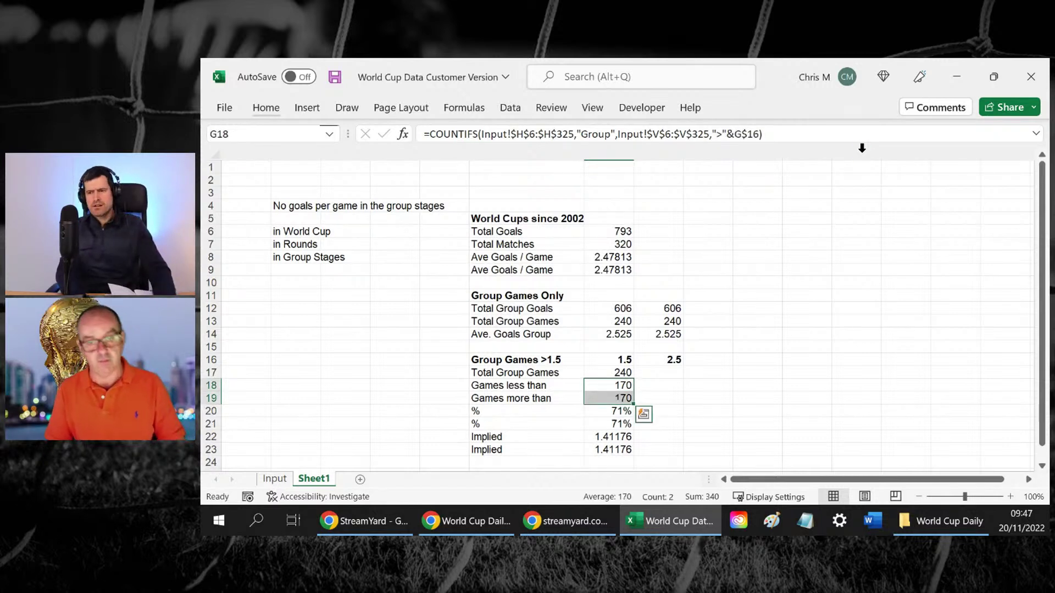
# Change the comparison operator in the G19 formula to "<" so its criterion reads "<"&G$16
pyautogui.press('Down')
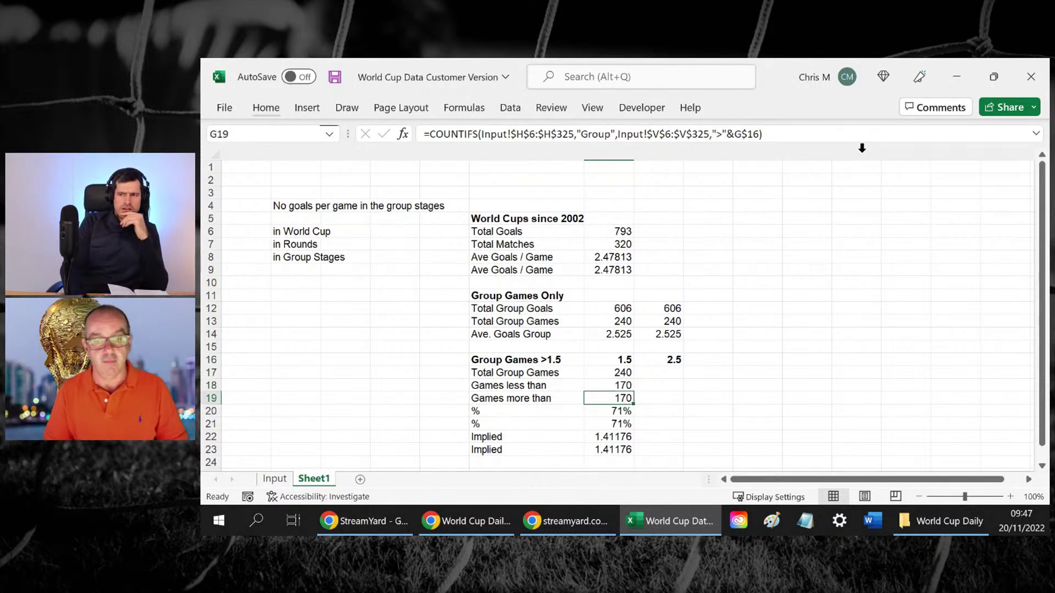
pyautogui.press('F2')
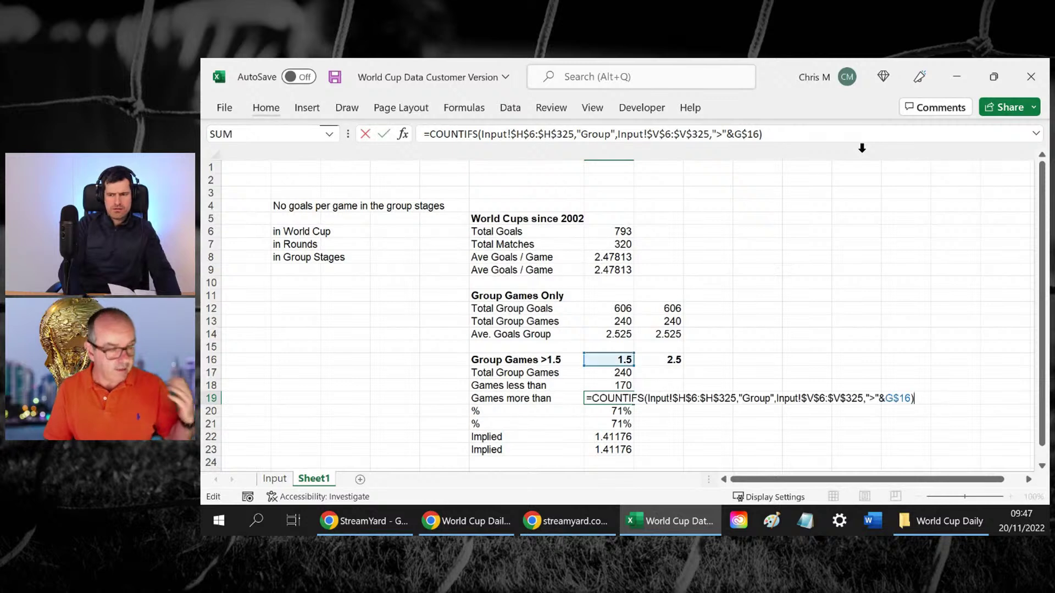
pyautogui.press('Escape')
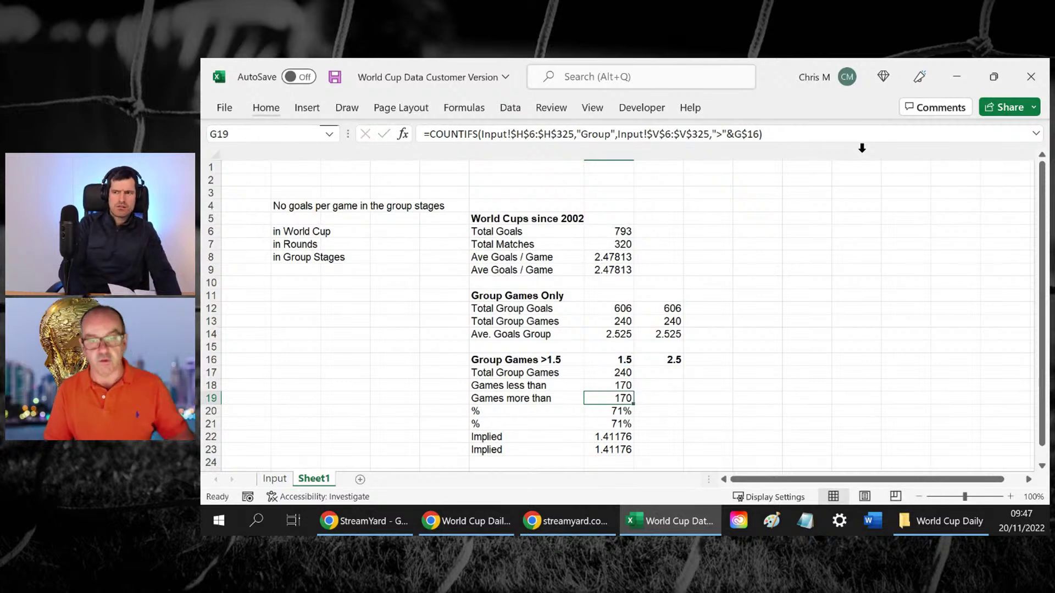
pyautogui.click(721, 134)
pyautogui.press('BackSpace')
pyautogui.write('<')
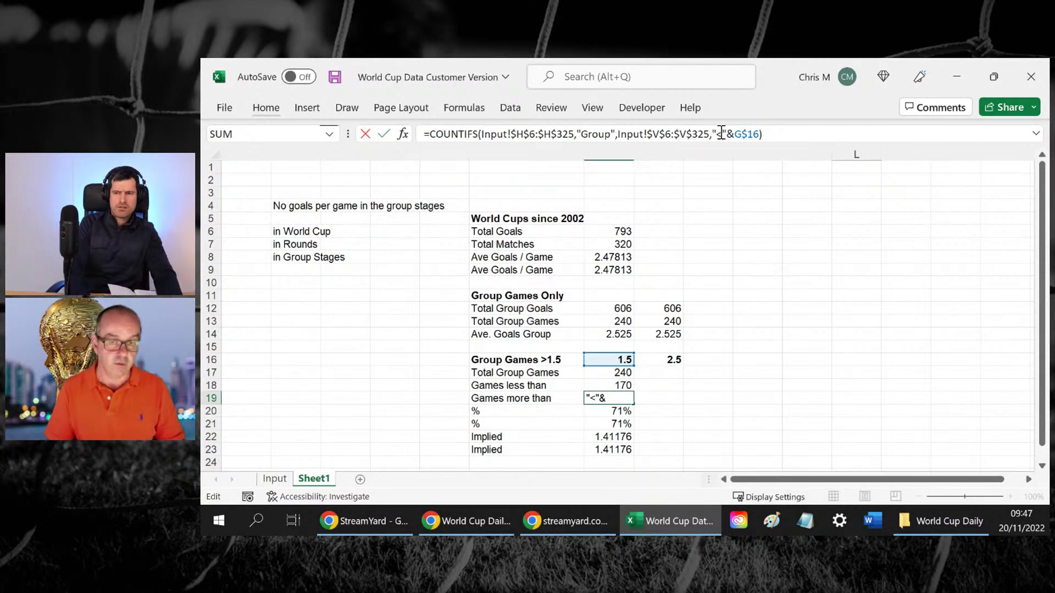
pyautogui.press('Return')
# Check the formulas in G17 through G19
pyautogui.press('Up')
pyautogui.press('Up')
pyautogui.press('Up')
pyautogui.press('Up')
pyautogui.press('Down')
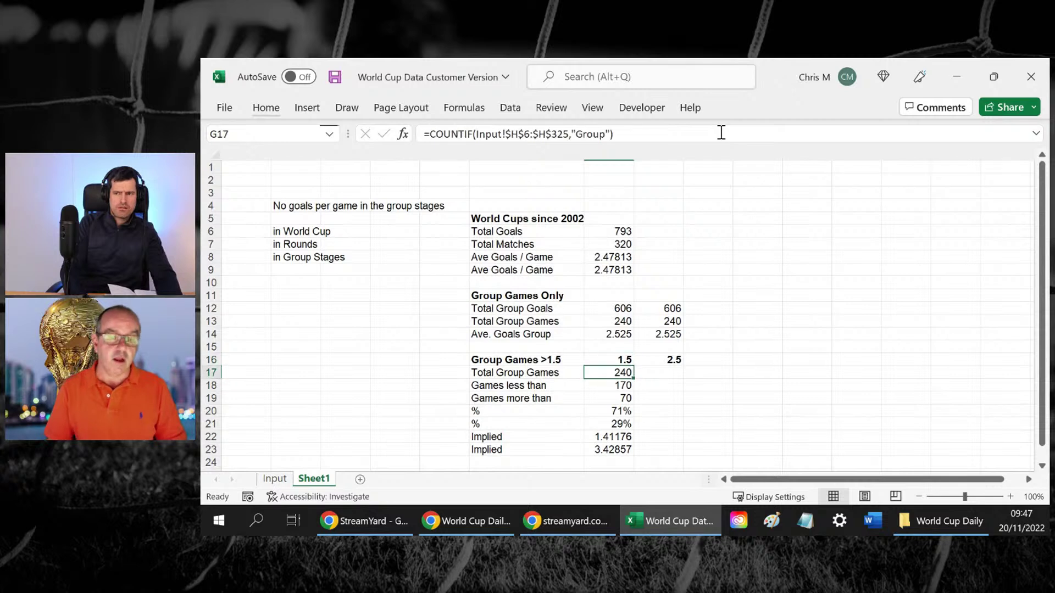
pyautogui.press('Down')
pyautogui.press('Down')
pyautogui.press('Up')
pyautogui.press('Up')
pyautogui.press('Down')
pyautogui.press('Down')
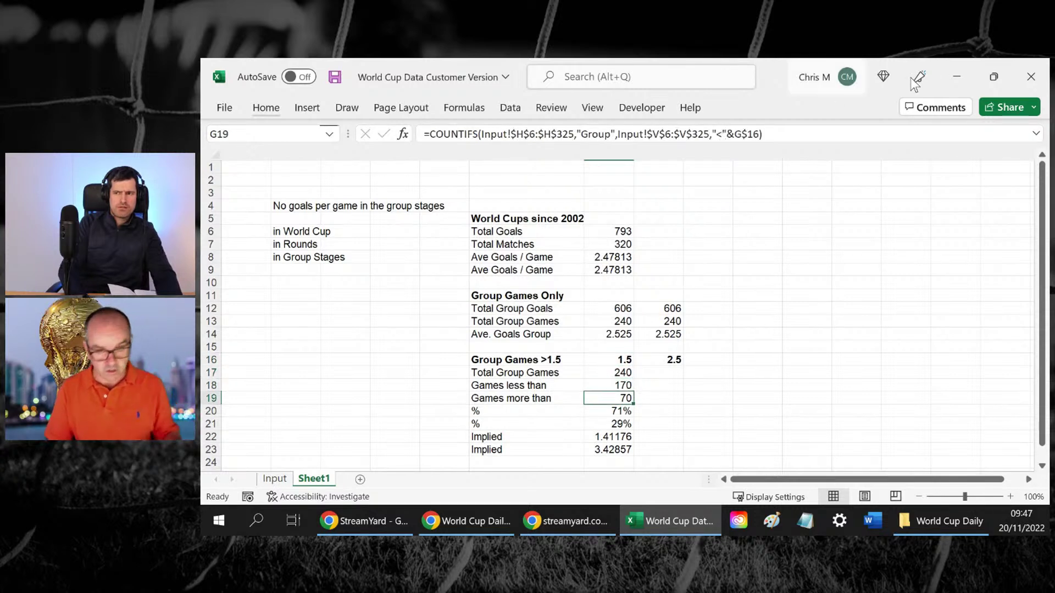
# Try to fill the G17:G23 formulas right into H17:H23 for the 2.5 threshold
pyautogui.press('Up')
pyautogui.press('Up')
pyautogui.hotkey('shift', 'Right')
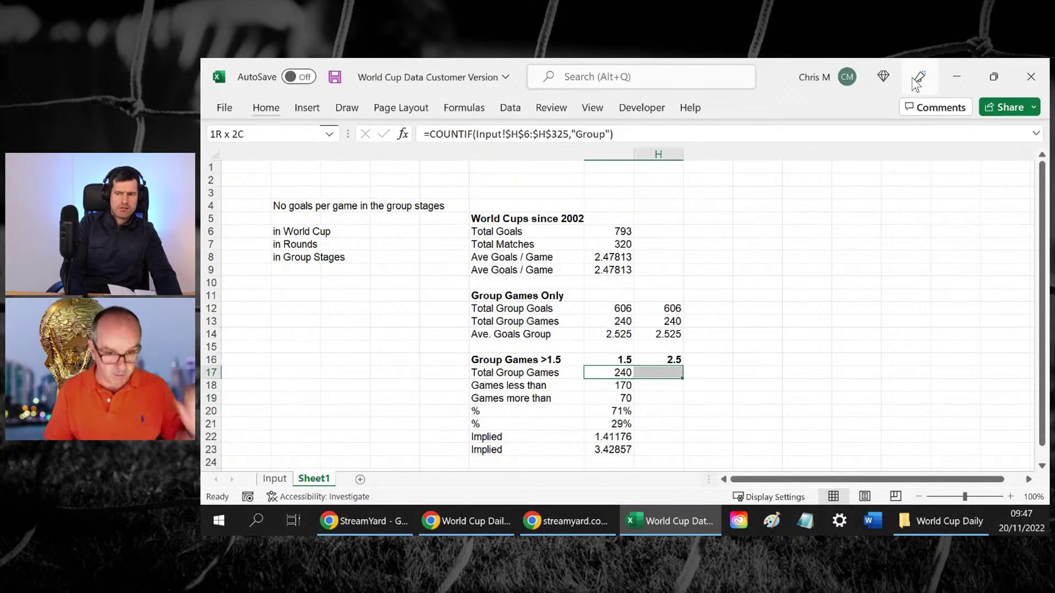
pyautogui.hotkey('shift', 'Down')
pyautogui.hotkey('shift', 'Down')
pyautogui.hotkey('shift', 'Down')
pyautogui.hotkey('shift', 'Down')
pyautogui.hotkey('shift', 'Down')
pyautogui.hotkey('shift', 'Down')
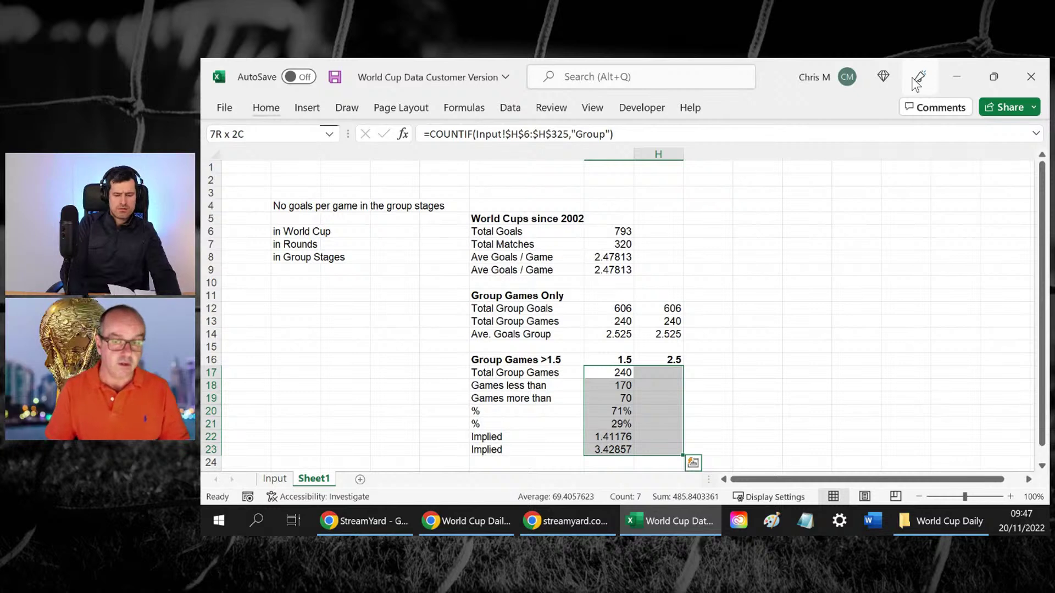
pyautogui.hotkey('ctrl', 'r')
# Inspect the cell references in the filled formulas from H18 to H20
pyautogui.press('Right')
pyautogui.press('Down')
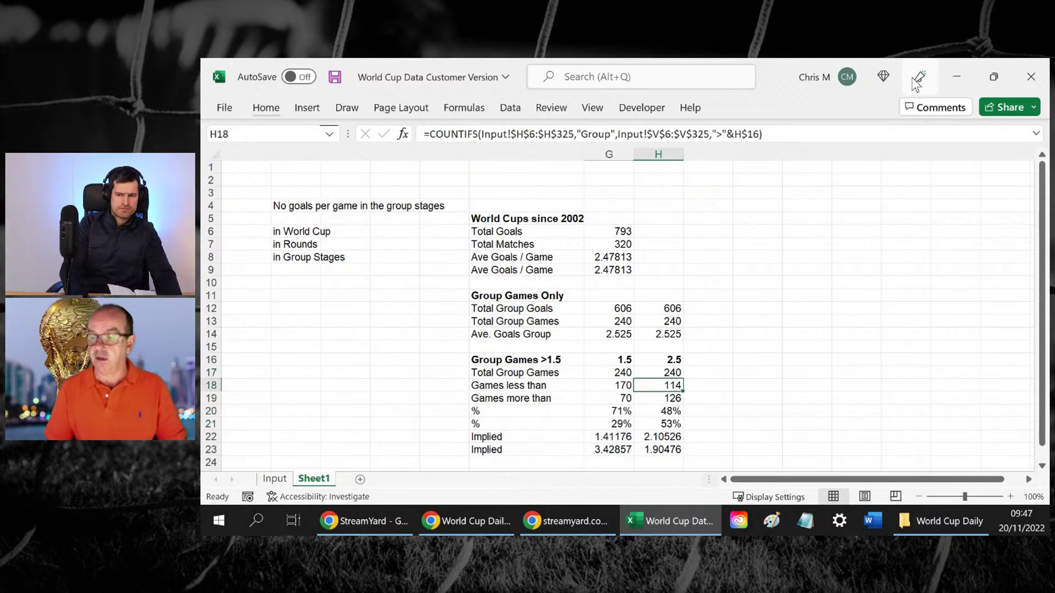
pyautogui.press('F2')
pyautogui.press('Return')
pyautogui.press('F2')
pyautogui.press('Return')
pyautogui.press('F2')
pyautogui.press('Return')
pyautogui.press('Up')
pyautogui.press('Up')
pyautogui.press('Up')
pyautogui.press('F2')
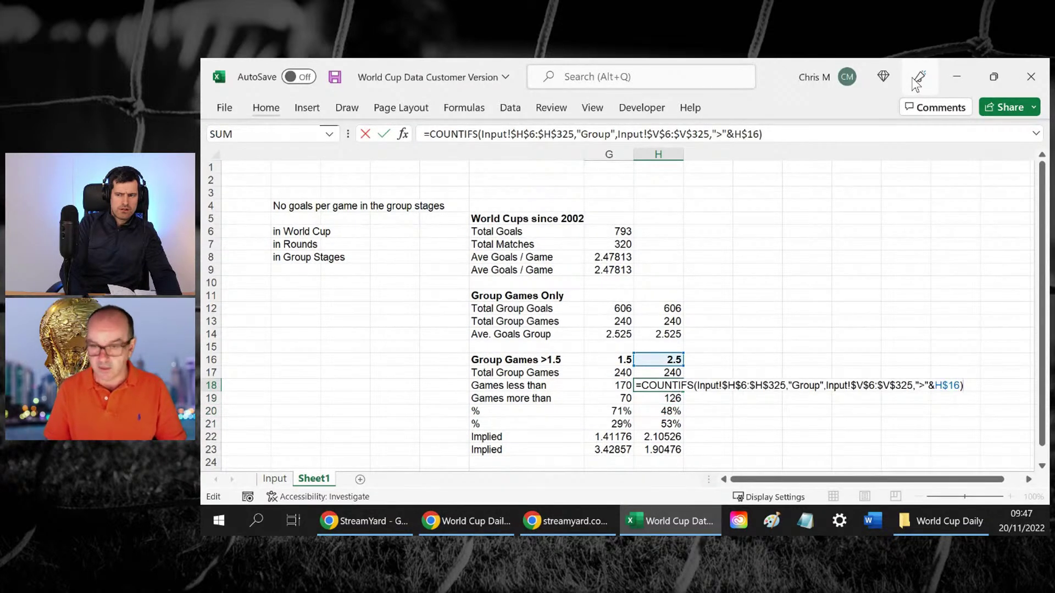
pyautogui.press('Escape')
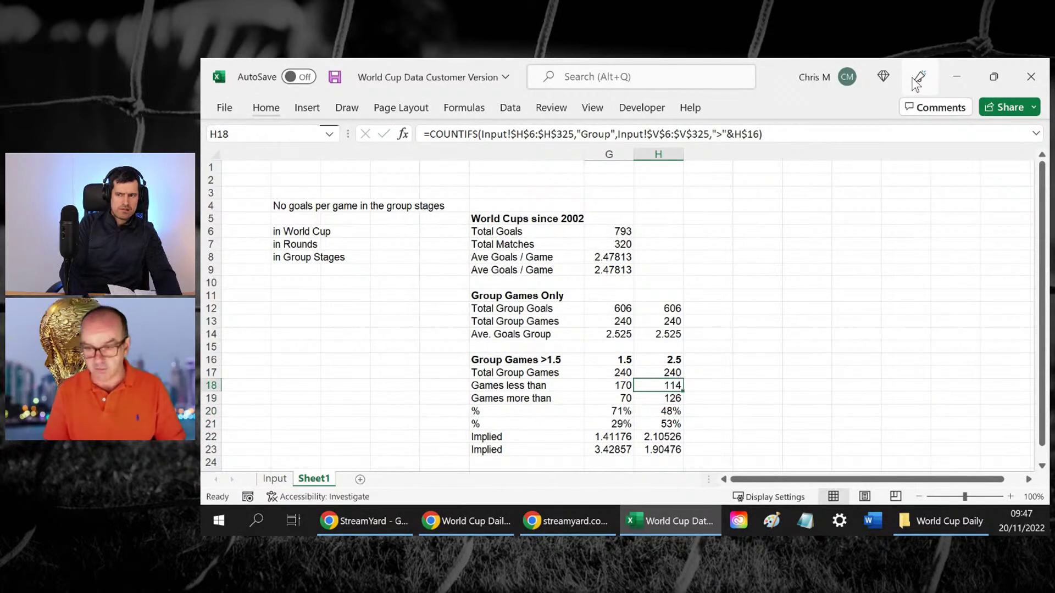
# Undo the fill into H17:H23 and go to the percentage formula in G20
pyautogui.hotkey('ctrl', 'z')
pyautogui.press('Down')
pyautogui.press('Up')
pyautogui.press('Down')
pyautogui.press('Down')
pyautogui.press('Down')
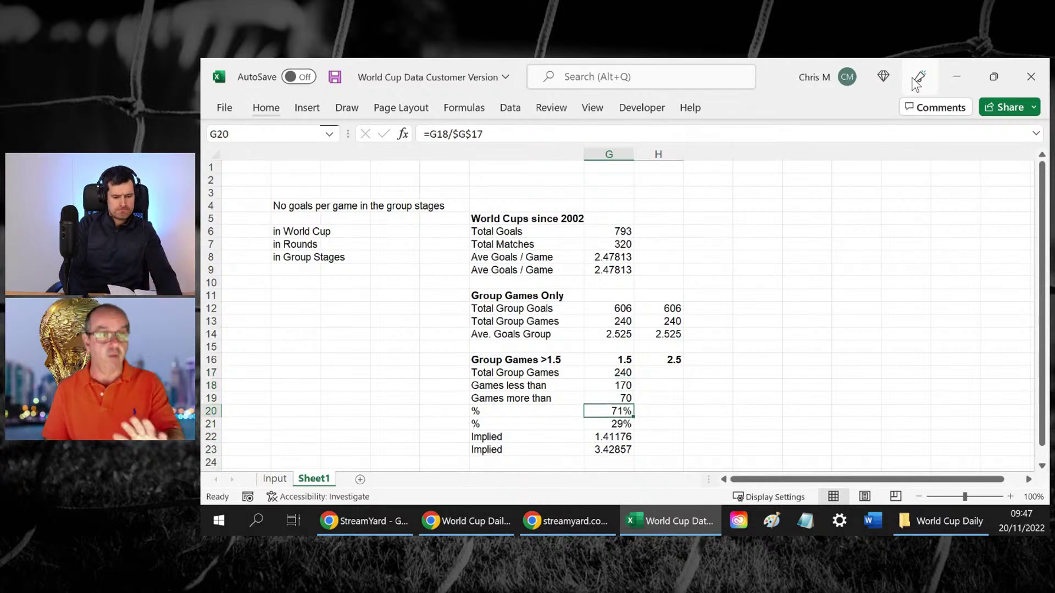
# Change the percentage formula in G20 to use the mixed reference G$17 as its divisor
pyautogui.press('F2')
pyautogui.click(470, 134)
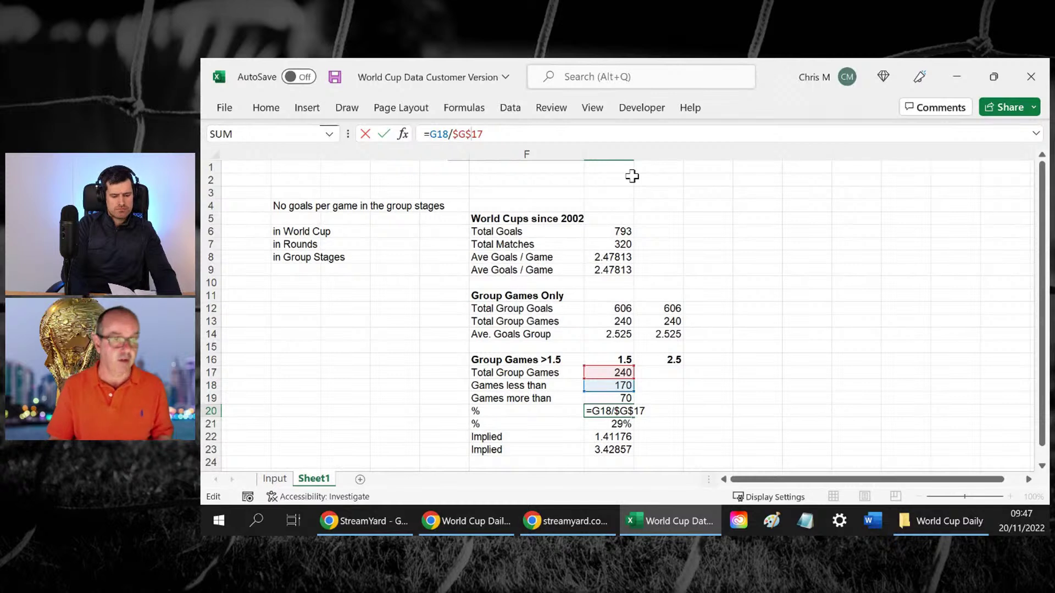
pyautogui.press('F4')
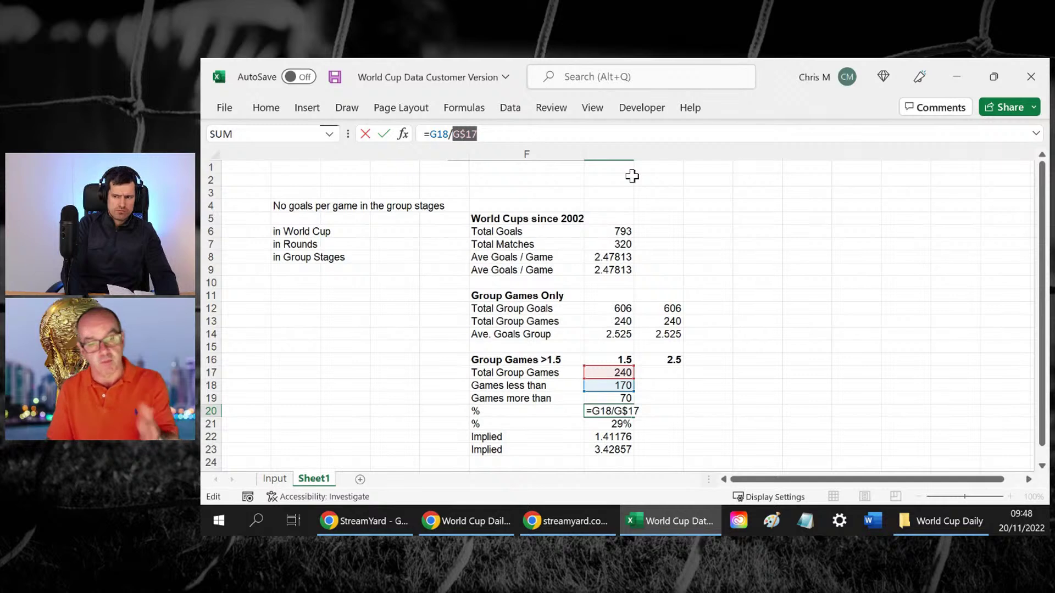
pyautogui.press('Return')
pyautogui.write('%')
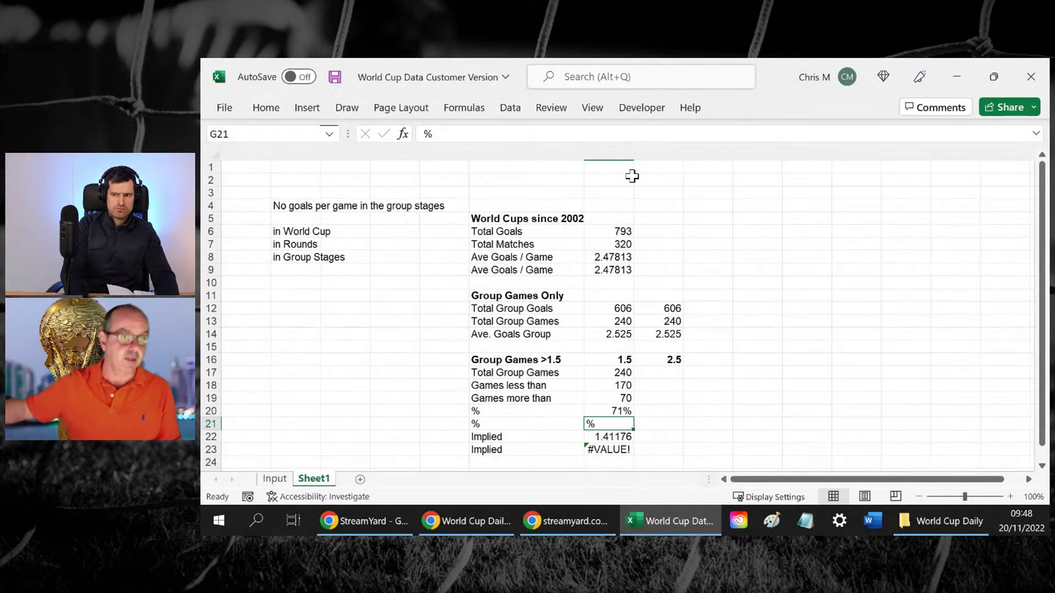
pyautogui.press('Tab')
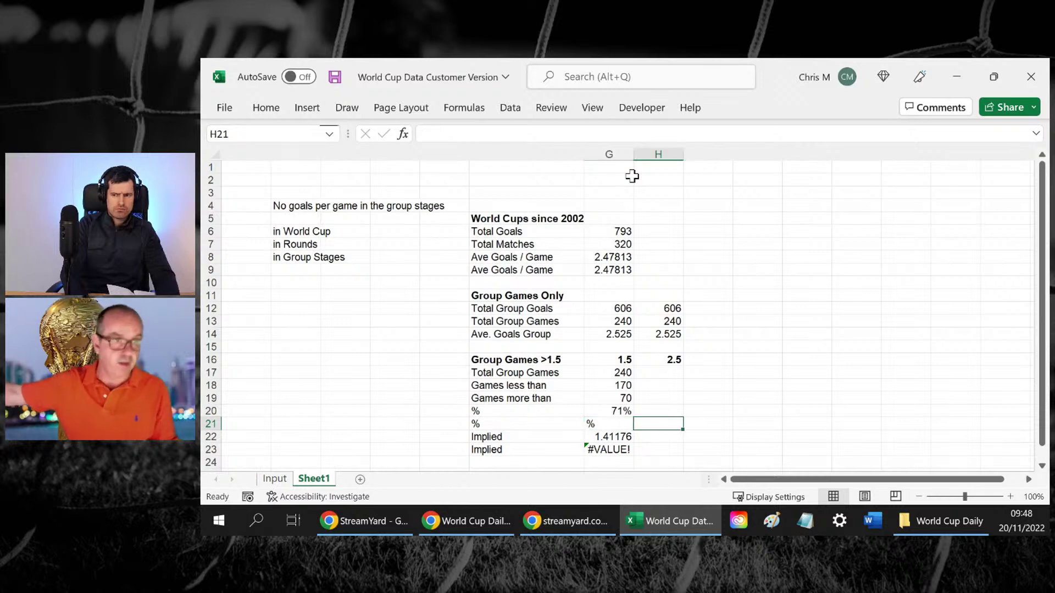
pyautogui.press('Left')
pyautogui.hotkey('ctrl', 'd')
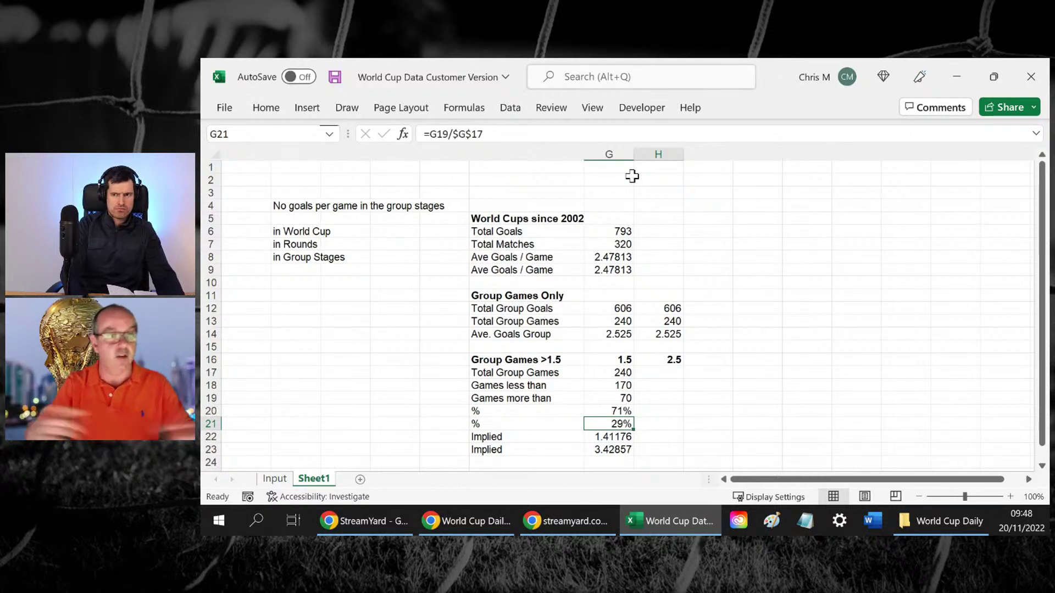
# Change the percentage formula in G21 to =G19/G$17
pyautogui.click(495, 134)
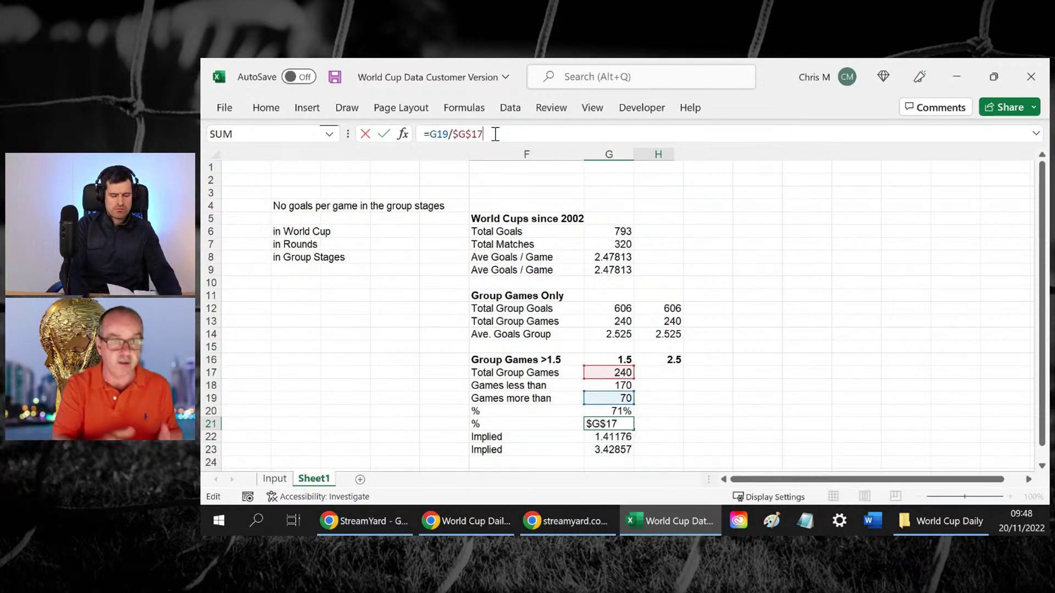
pyautogui.press('F2')
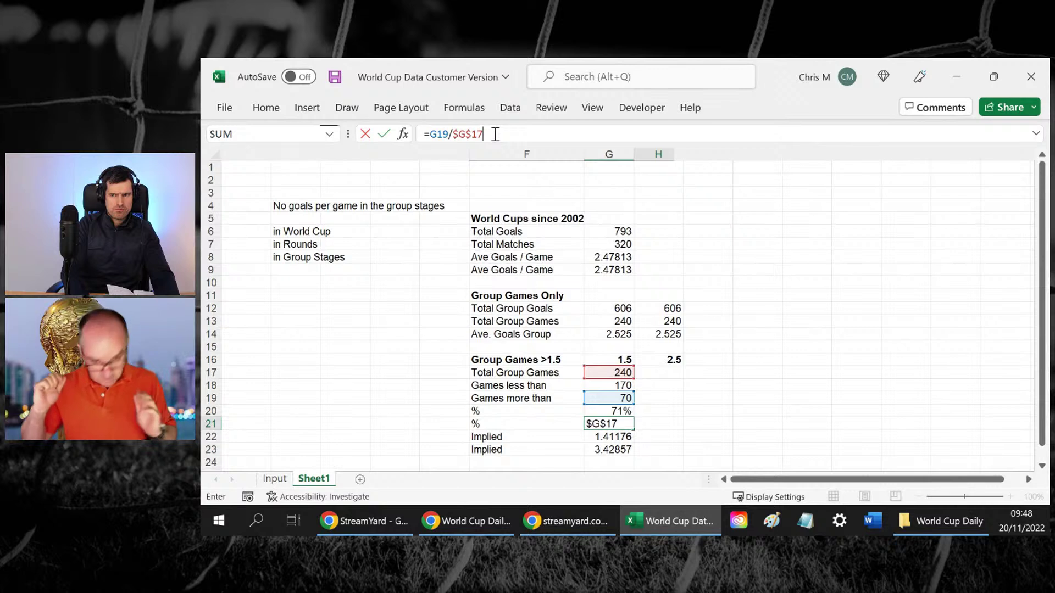
pyautogui.press('F4')
pyautogui.press('Return')
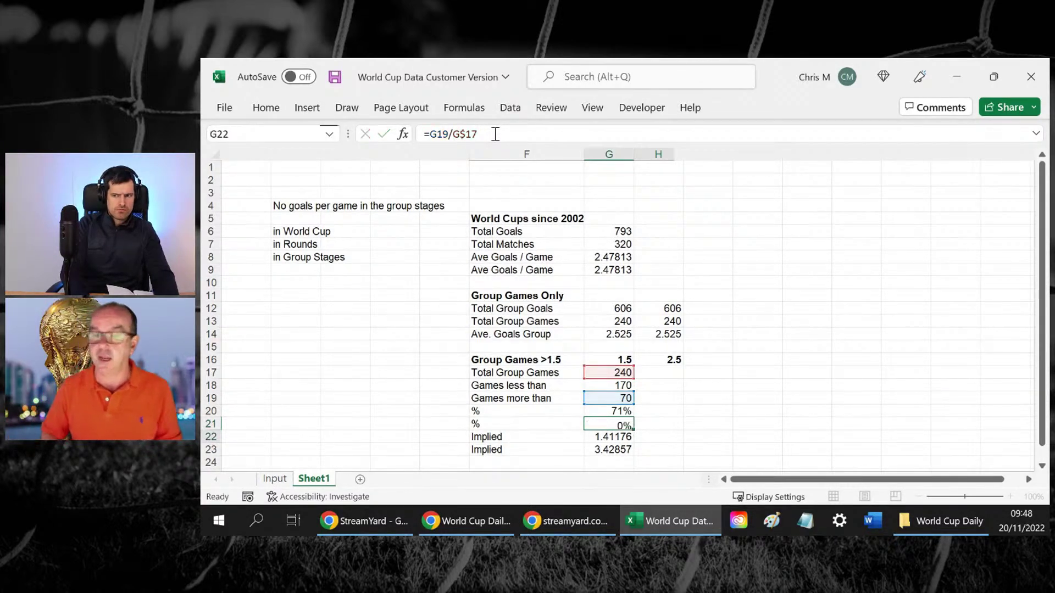
# Fill the formulas in G17:G23 right into H17:H23 for the 2.5 threshold
pyautogui.press('Up')
pyautogui.press('Up')
pyautogui.press('Up')
pyautogui.press('Up')
pyautogui.press('Up')
pyautogui.hotkey('shift', 'Down')
pyautogui.hotkey('shift', 'Down')
pyautogui.hotkey('shift', 'Down')
pyautogui.hotkey('shift', 'Down')
pyautogui.hotkey('shift', 'Down')
pyautogui.hotkey('shift', 'Down')
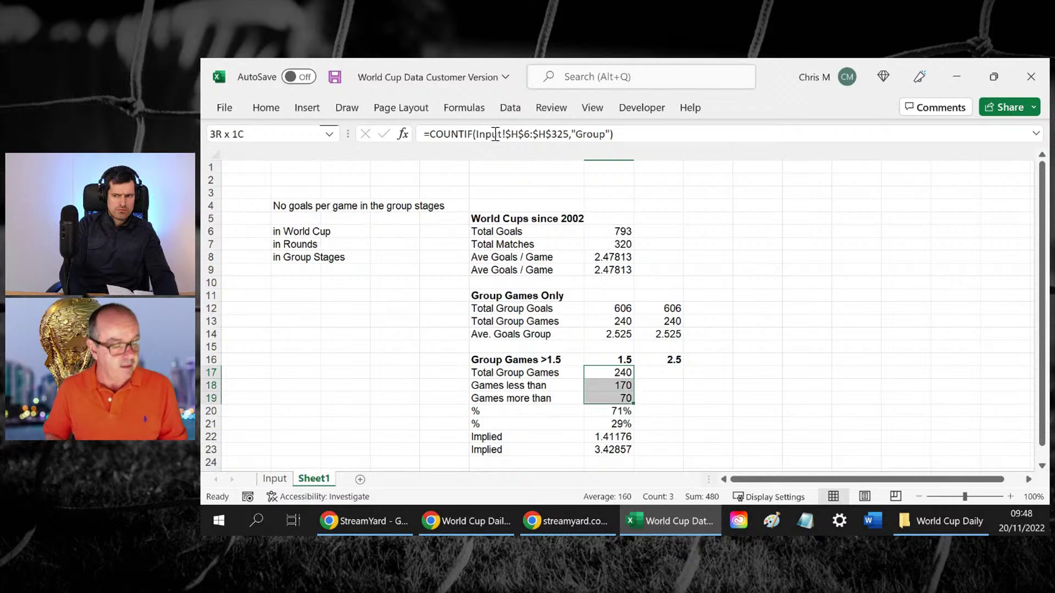
pyautogui.hotkey('shift', 'Right')
pyautogui.hotkey('ctrl', 'r')
# Check the cell references in the percentage and implied formulas from H20 to H23
pyautogui.press('Down')
pyautogui.press('Down')
pyautogui.press('Down')
pyautogui.press('Right')
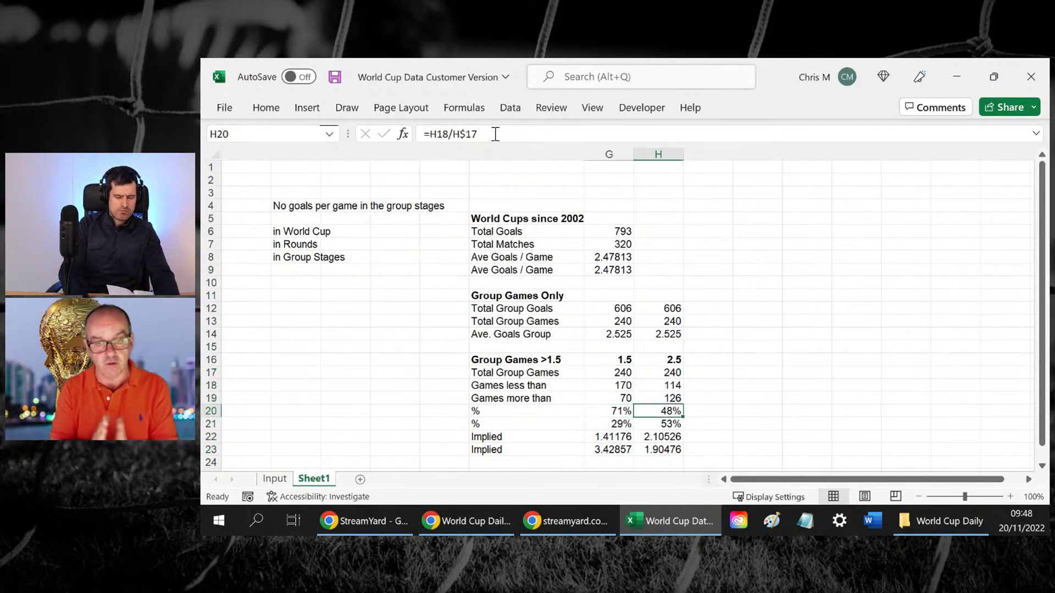
pyautogui.press('F2')
pyautogui.press('Return')
pyautogui.press('F2')
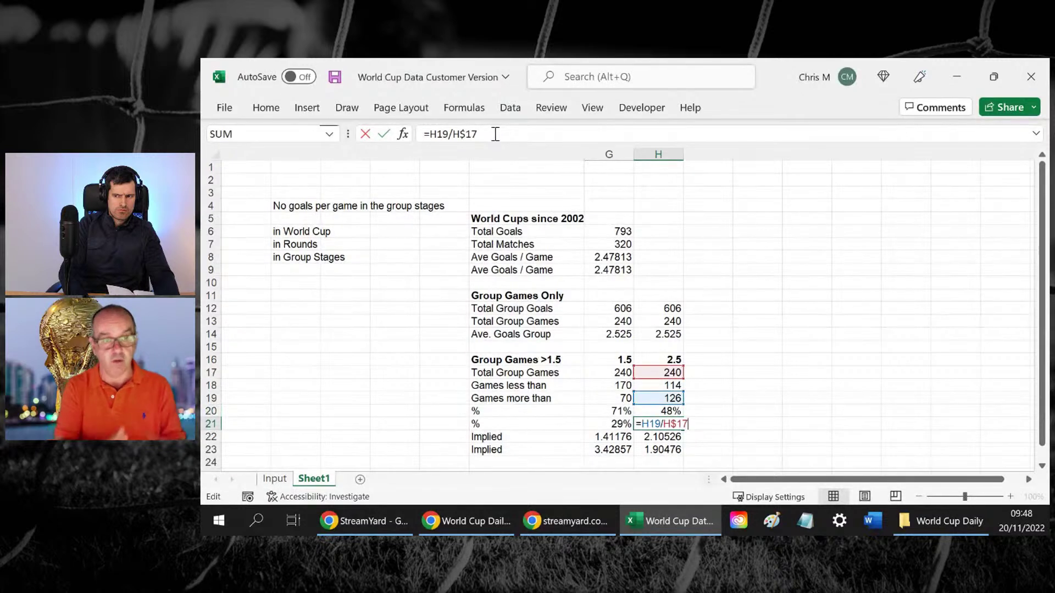
pyautogui.press('Escape')
pyautogui.press('Up')
pyautogui.press('F2')
pyautogui.press('Escape')
pyautogui.press('Down')
pyautogui.press('Down')
pyautogui.press('F2')
pyautogui.press('Return')
pyautogui.press('F2')
pyautogui.press('Escape')
# Add a 0.5 threshold in I16 and make it bold
pyautogui.press('Up')
pyautogui.press('Up')
pyautogui.press('Up')
pyautogui.press('Up')
pyautogui.press('Up')
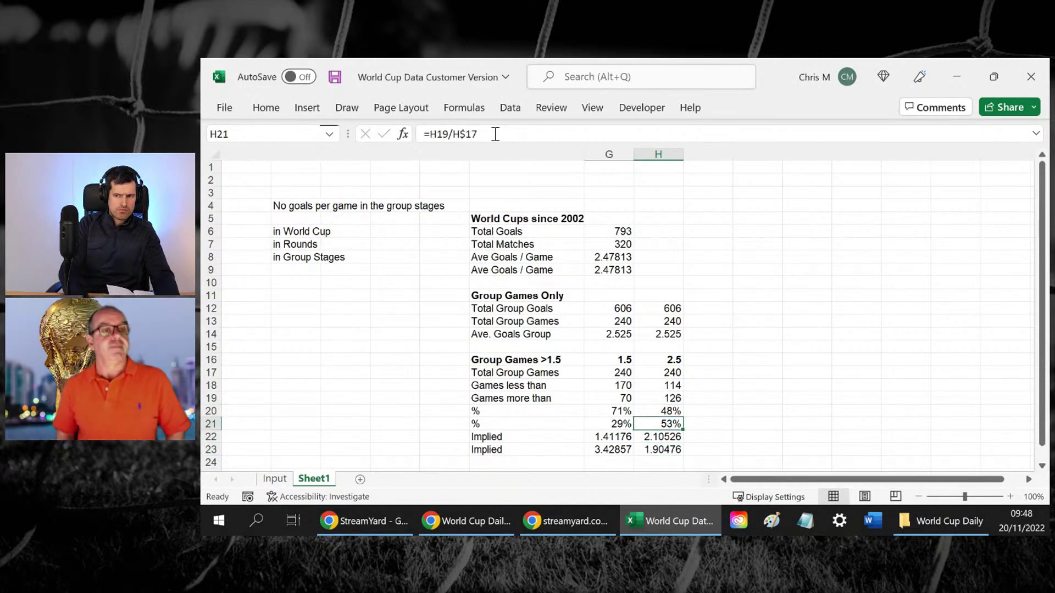
pyautogui.press('Up')
pyautogui.press('Up')
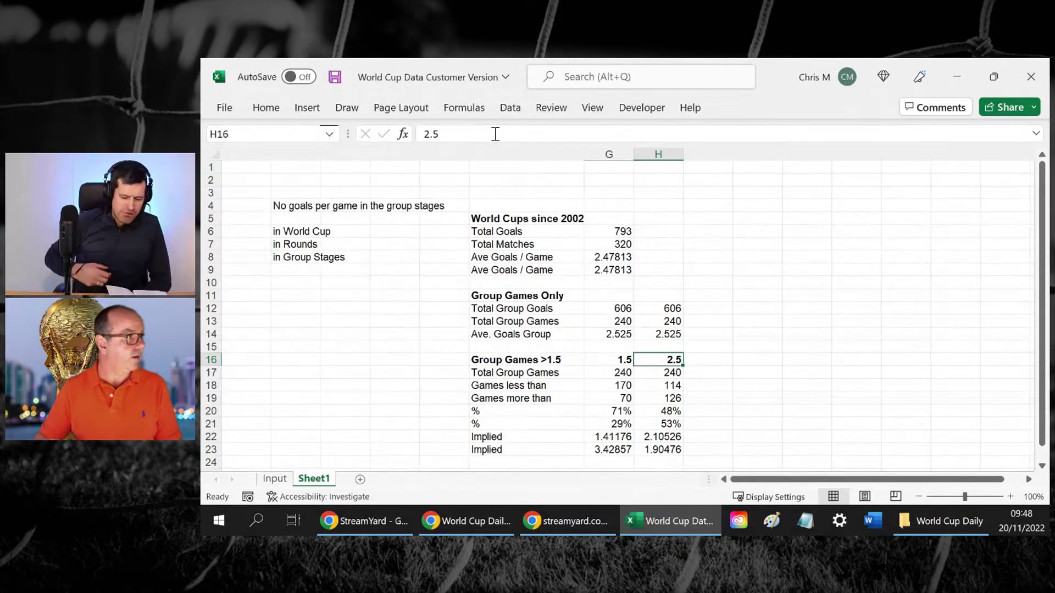
pyautogui.press('Right')
pyautogui.write('0.5')
pyautogui.press('Return')
pyautogui.press('Up')
pyautogui.hotkey('ctrl', 'b')
# Fill the formulas in H17:H23 right into I17:I23 for the 0.5 threshold
pyautogui.press('Left')
pyautogui.press('Right')
pyautogui.hotkey('shift', 'Right')
pyautogui.hotkey('shift', 'Down')
pyautogui.hotkey('shift', 'Down')
pyautogui.hotkey('shift', 'Down')
pyautogui.hotkey('shift', 'Down')
pyautogui.hotkey('shift', 'Down')
pyautogui.hotkey('shift', 'Down')
pyautogui.hotkey('shift', 'Down')
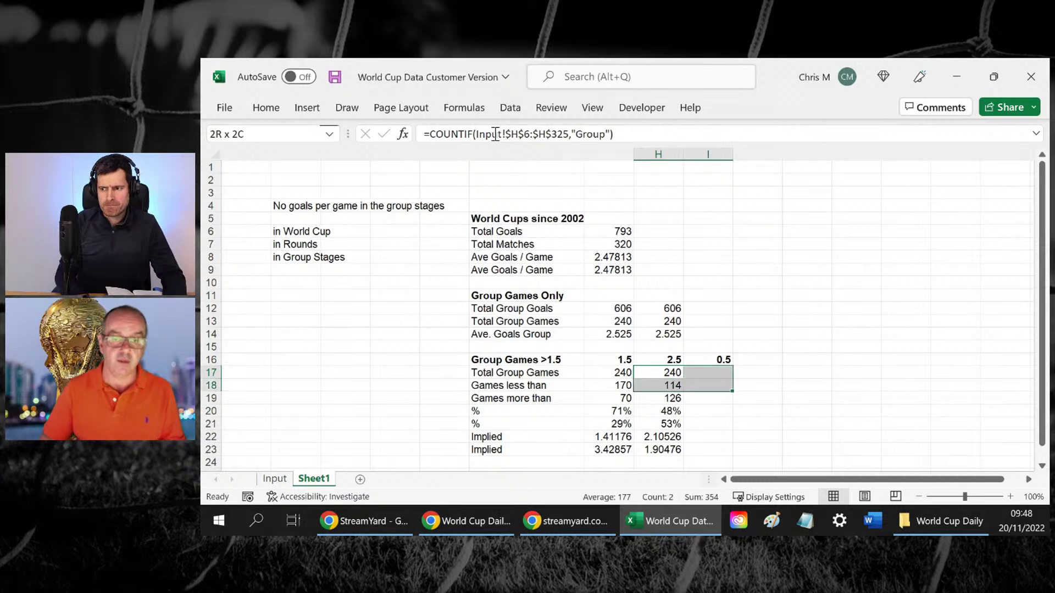
pyautogui.hotkey('shift', 'Up')
pyautogui.hotkey('ctrl', 'r')
# Check the cell references in the game count formulas from I17 to I19
pyautogui.press('Right')
pyautogui.press('Right')
pyautogui.press('Right')
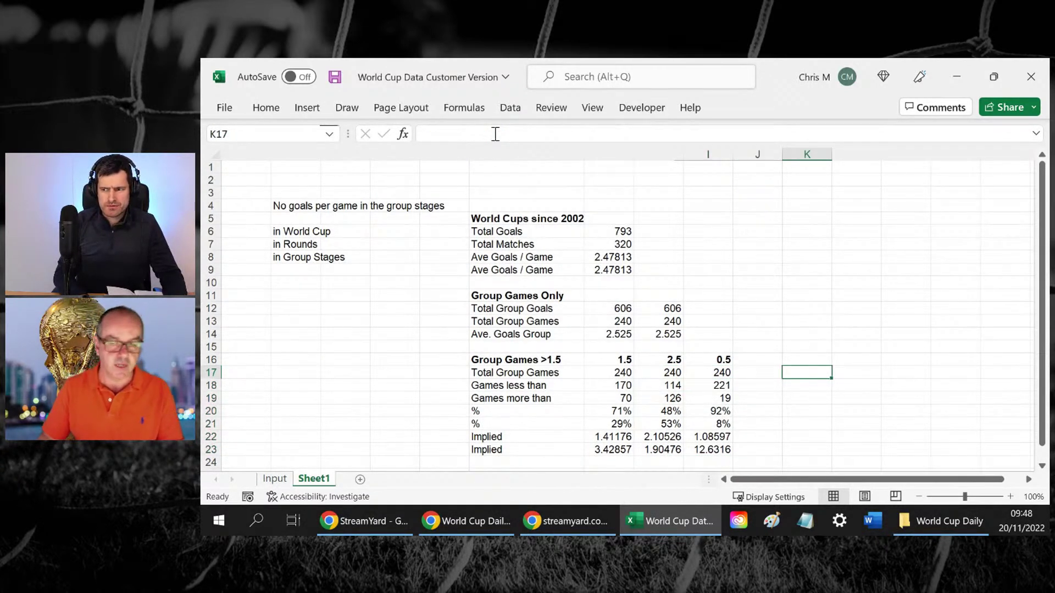
pyautogui.press('Left')
pyautogui.press('Left')
pyautogui.press('F2')
pyautogui.press('Return')
pyautogui.press('F2')
pyautogui.press('Return')
pyautogui.press('F2')
pyautogui.press('Escape')
pyautogui.press('Down')
pyautogui.press('Right')
pyautogui.press('Right')
pyautogui.press('Up')
pyautogui.press('Up')
pyautogui.press('Up')
pyautogui.press('Up')
pyautogui.press('Up')
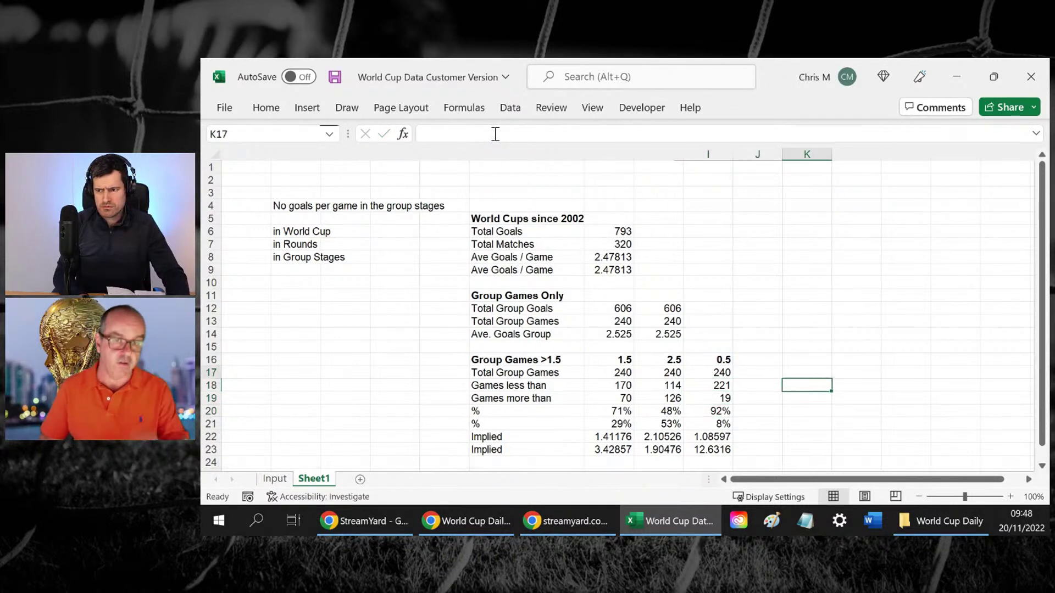
# Go through the column I results and inspect the references in the I21 and I19 formulas
pyautogui.press('Left')
pyautogui.press('Left')
pyautogui.press('Down')
pyautogui.press('Down')
pyautogui.press('Down')
pyautogui.press('Down')
pyautogui.press('Down')
pyautogui.press('Down')
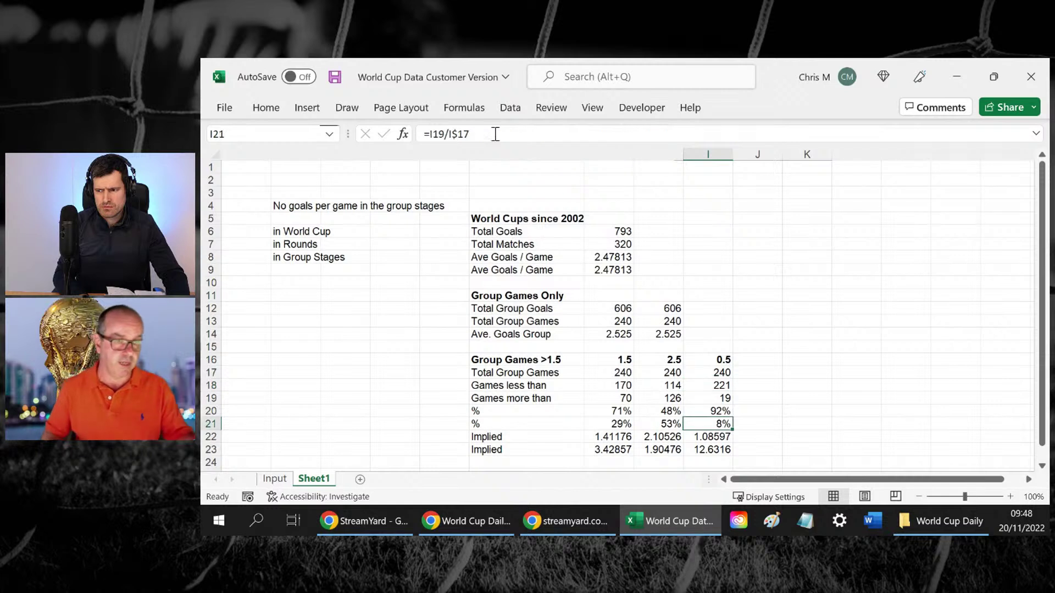
pyautogui.press('Down')
pyautogui.press('Down')
pyautogui.press('Up')
pyautogui.press('Up')
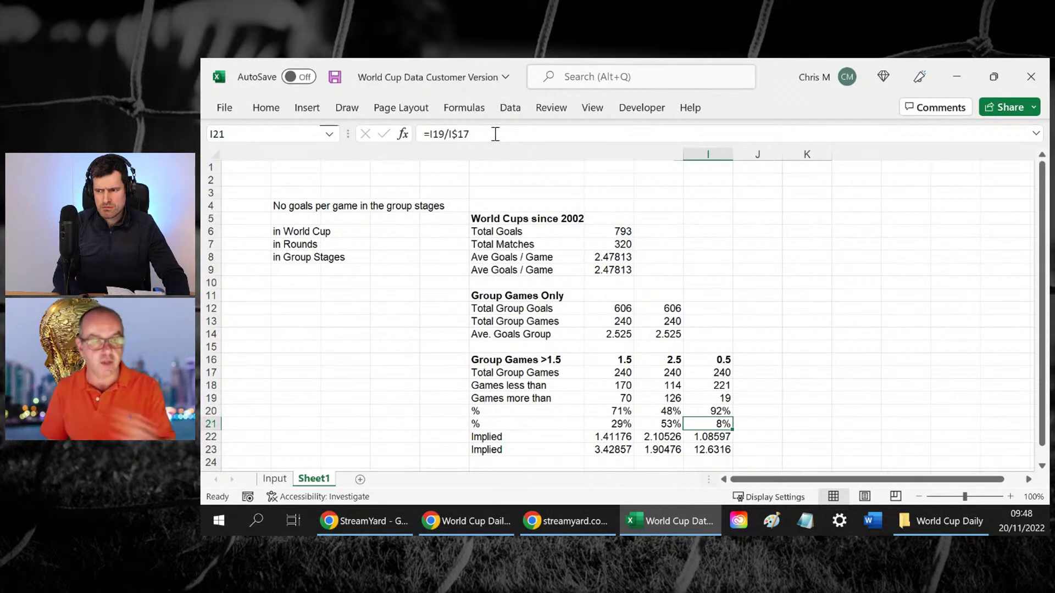
pyautogui.click(495, 134)
pyautogui.press('Escape')
pyautogui.press('Up')
pyautogui.press('Up')
pyautogui.click(495, 134)
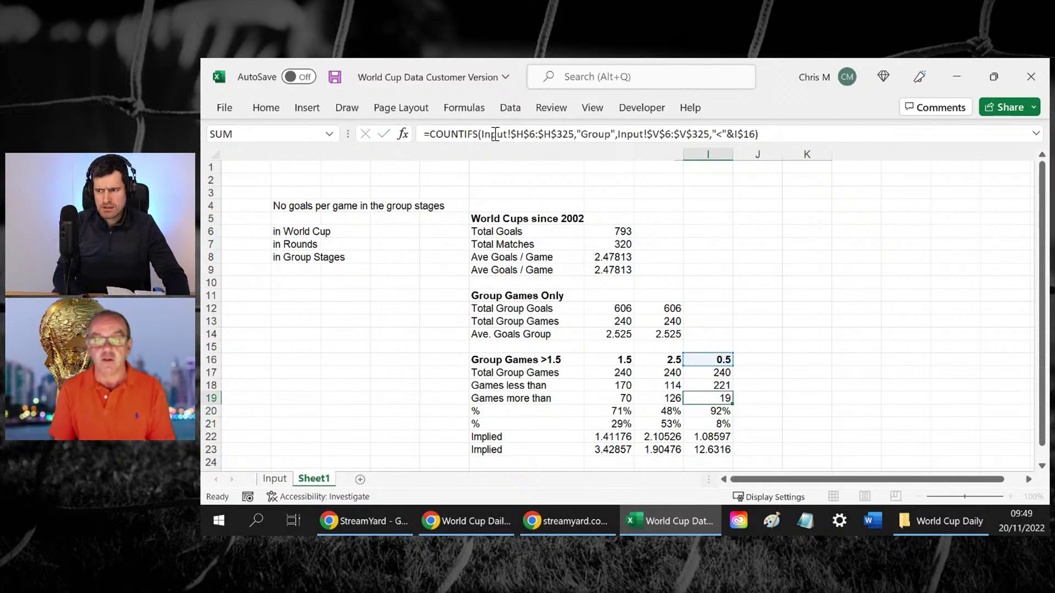
pyautogui.press('Escape')
# Inspect the references in the percentage and implied formulas from I20 down to I23
pyautogui.press('Up')
pyautogui.press('Up')
pyautogui.press('Down')
pyautogui.press('Down')
pyautogui.press('Down')
pyautogui.click(495, 134)
pyautogui.press('Return')
pyautogui.click(495, 134)
pyautogui.press('Return')
pyautogui.click(495, 134)
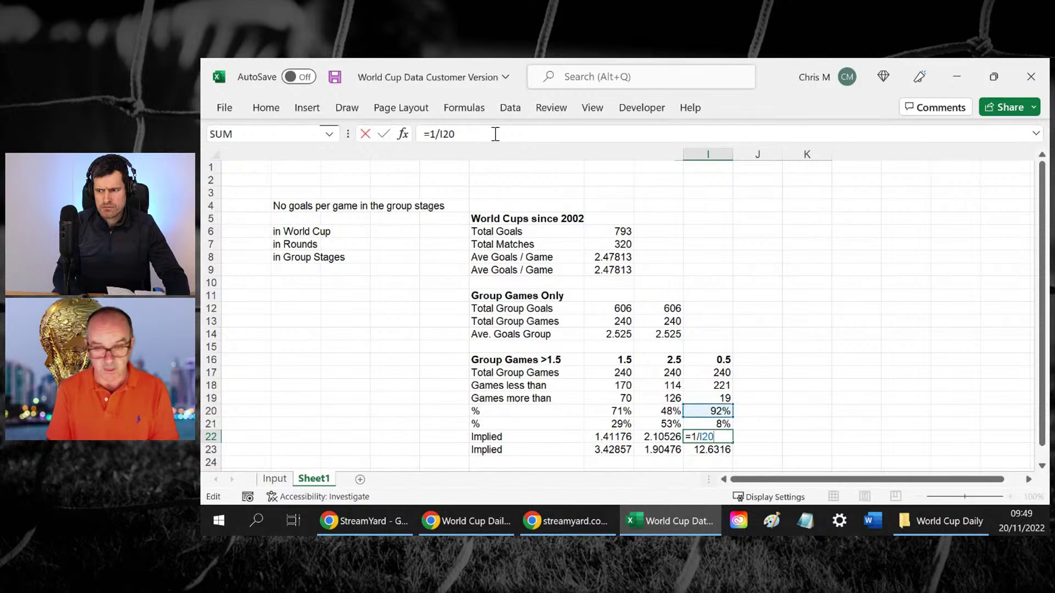
pyautogui.press('Return')
pyautogui.click(495, 134)
pyautogui.press('Escape')
# Trace the referenced cells in the I19, I18 and I17 formulas, working upward
pyautogui.press('Up')
pyautogui.press('Up')
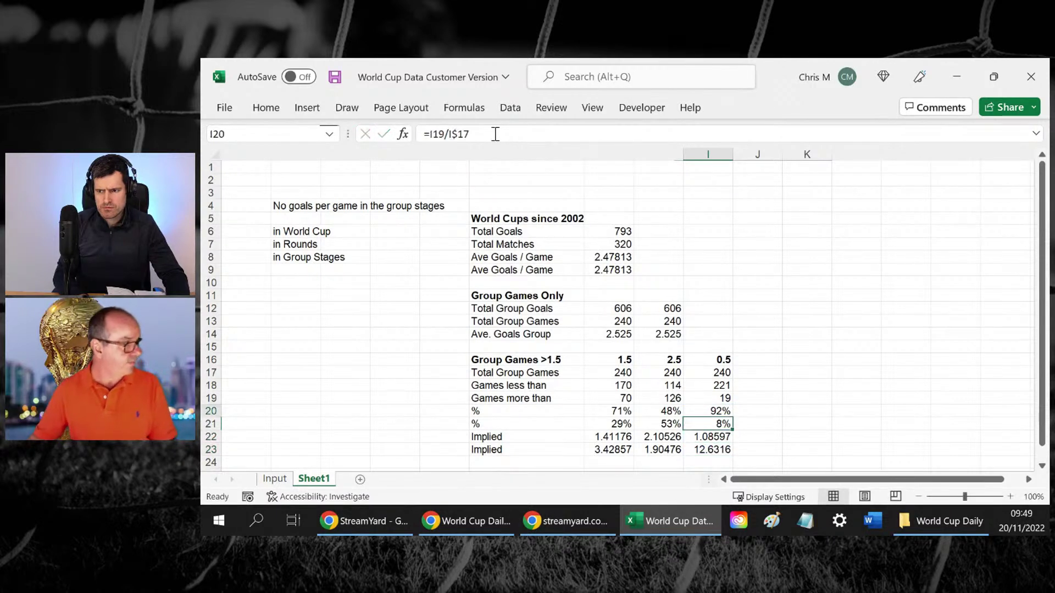
pyautogui.press('Up')
pyautogui.press('Up')
pyautogui.click(495, 134)
pyautogui.press('Escape')
pyautogui.press('Up')
pyautogui.click(495, 134)
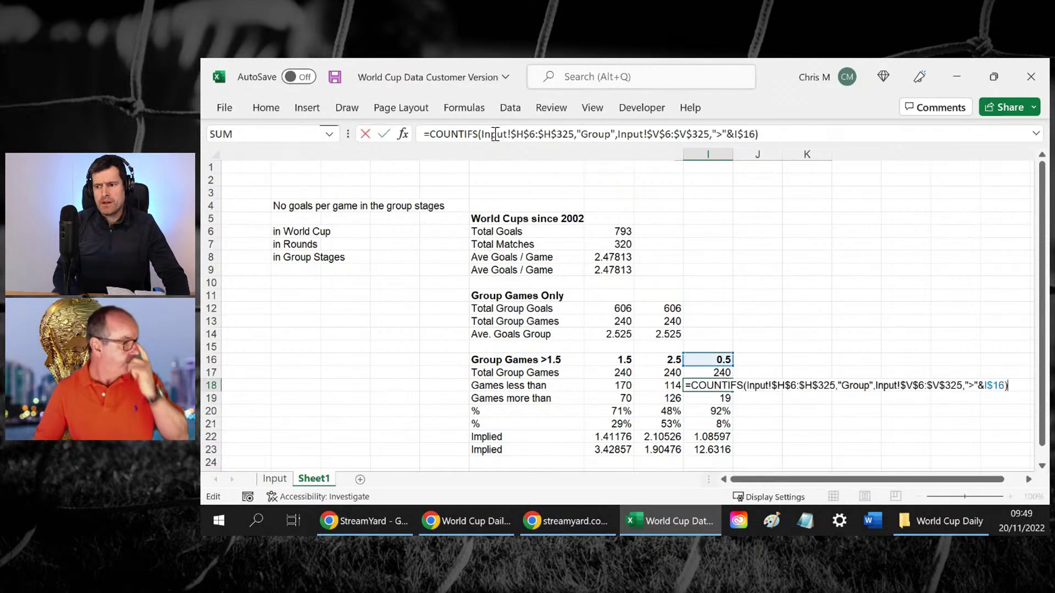
pyautogui.press('Escape')
pyautogui.press('Up')
pyautogui.click(495, 134)
pyautogui.press('Escape')
pyautogui.press('Up')
pyautogui.press('Left')
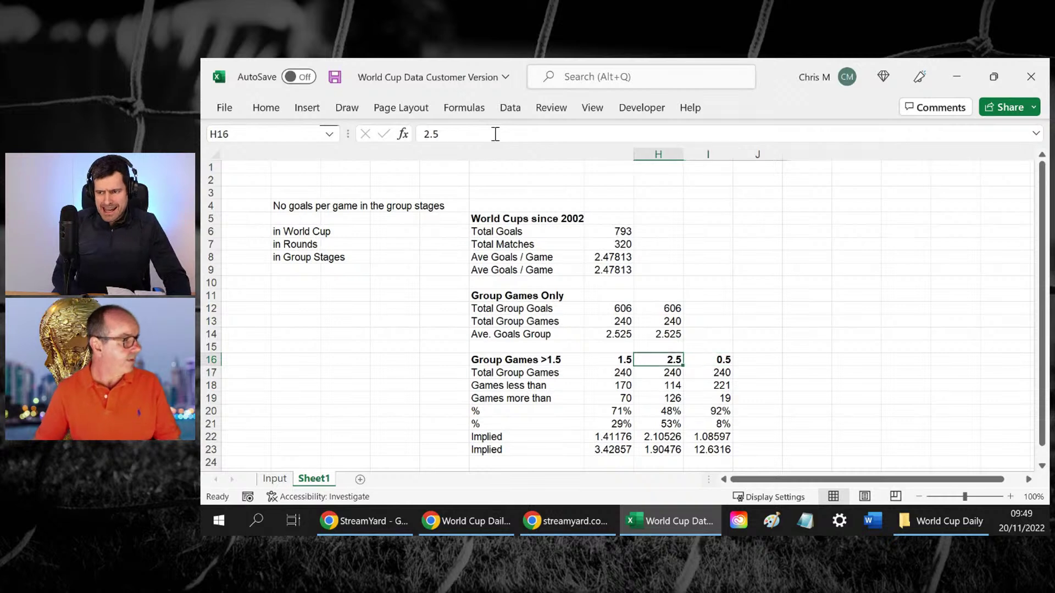
pyautogui.press('Left')
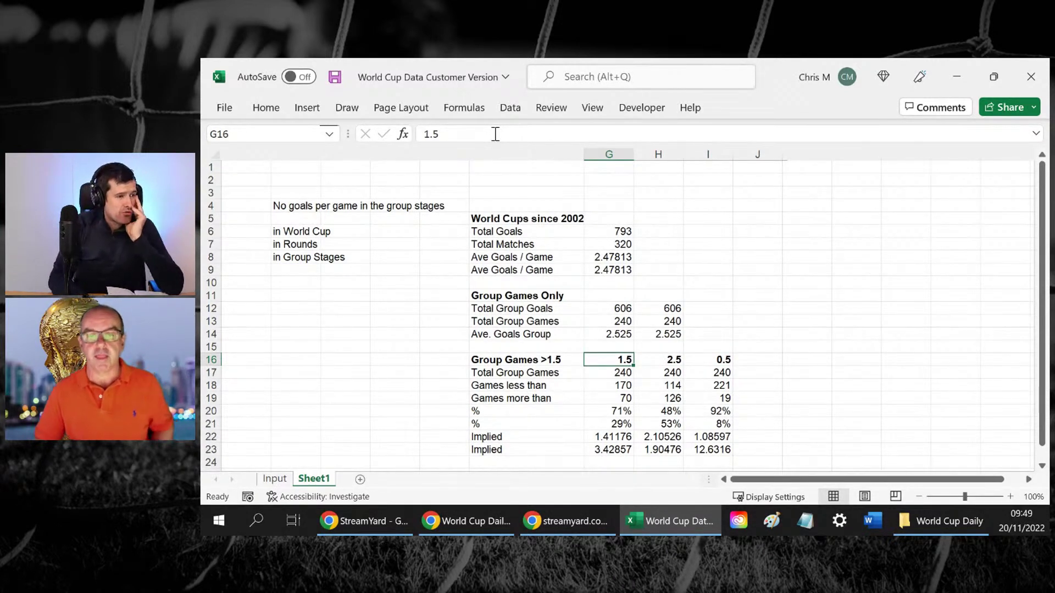
pyautogui.press('Right')
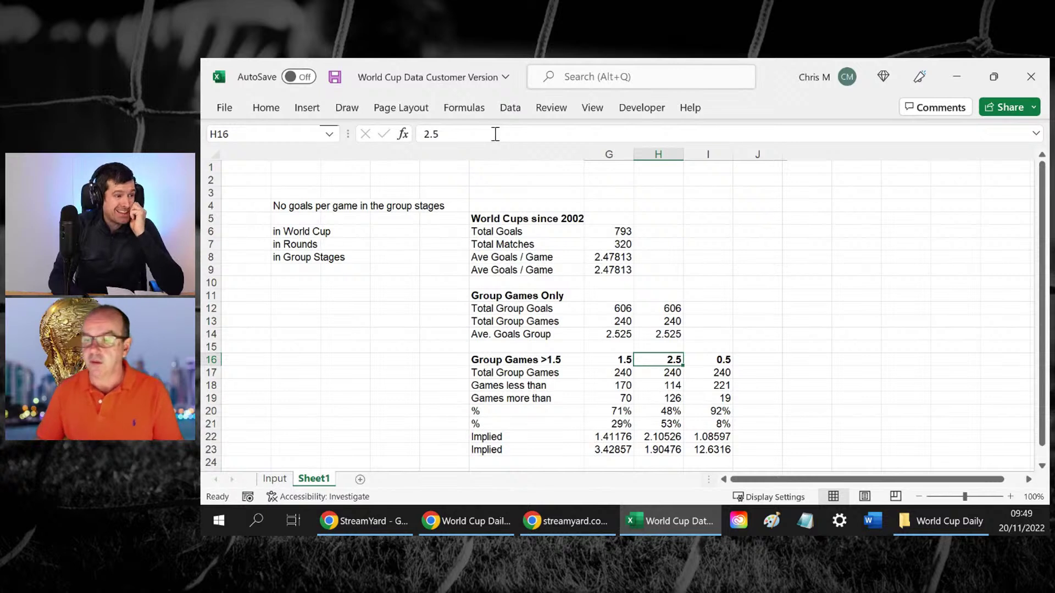
pyautogui.press('Right')
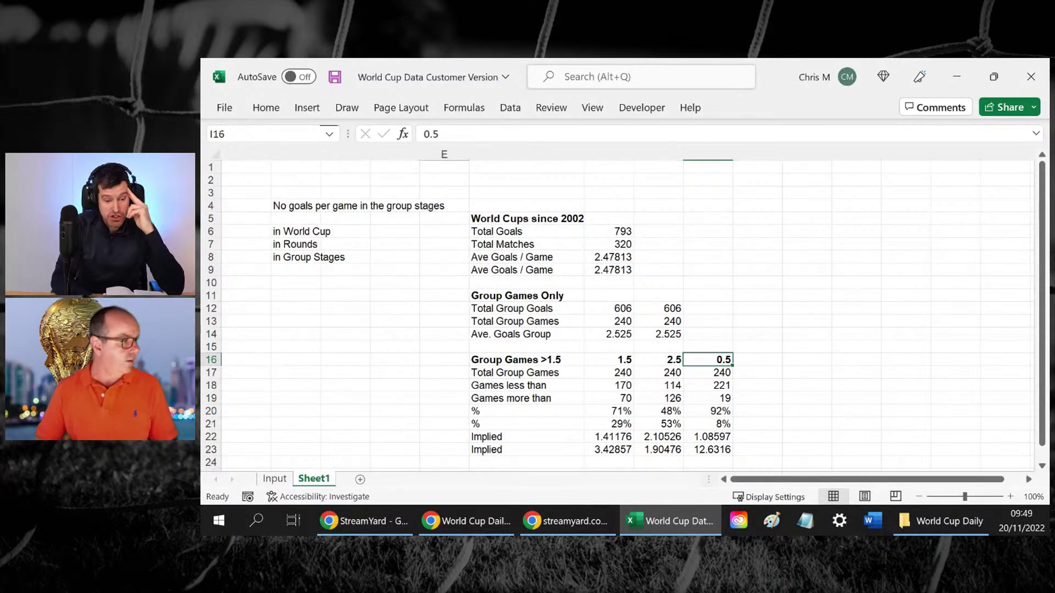
pyautogui.hotkey('alt', 'Tab')
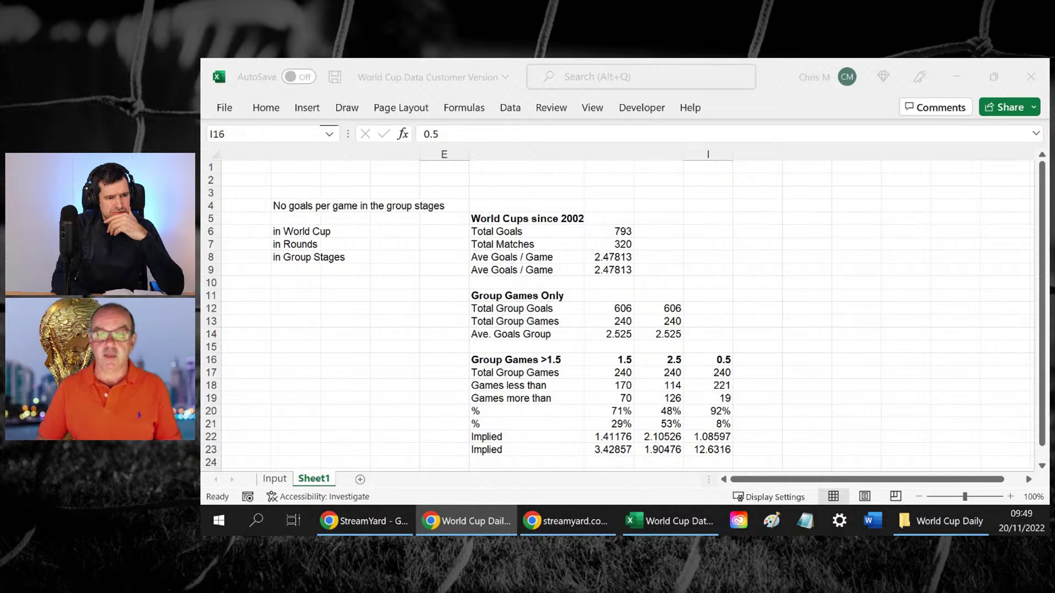
pyautogui.click(617, 362)
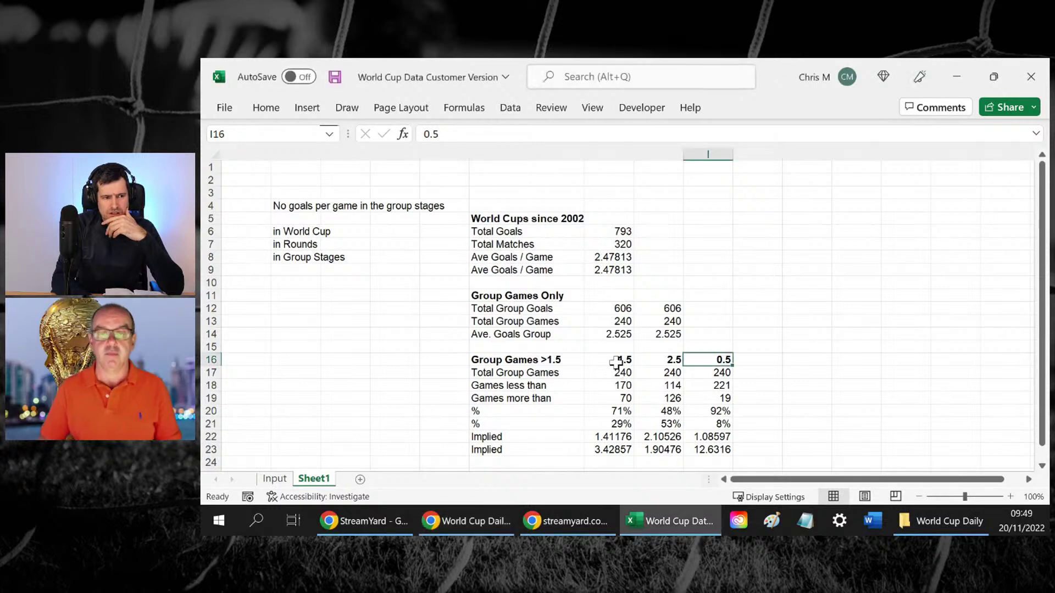
# Compare the row 16 threshold references in the COUNTIFS formulas of G18 and H18
pyautogui.click(621, 373)
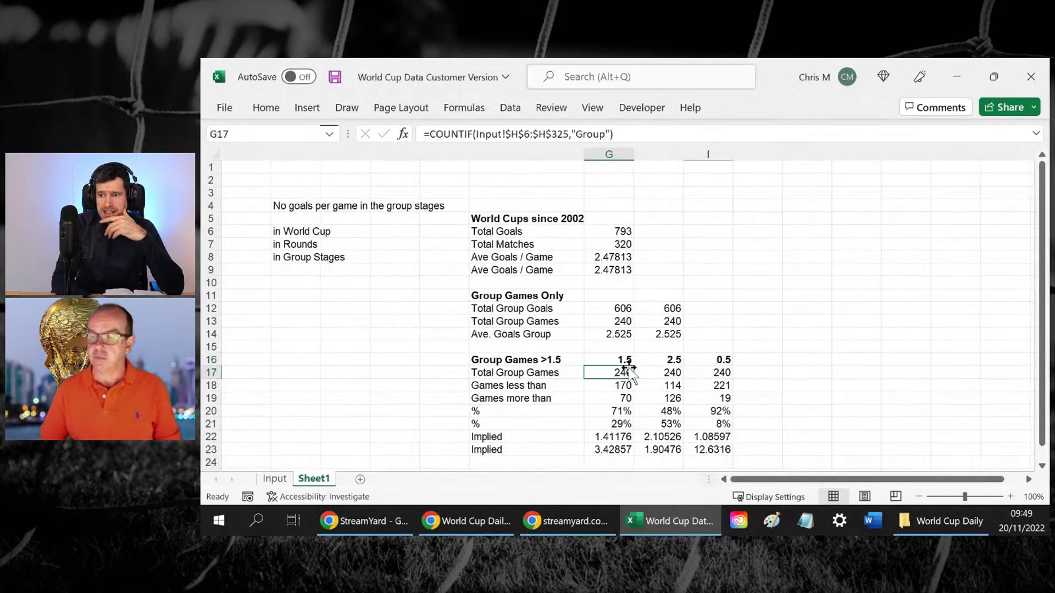
pyautogui.press('Down')
pyautogui.press('Left')
pyautogui.press('Right')
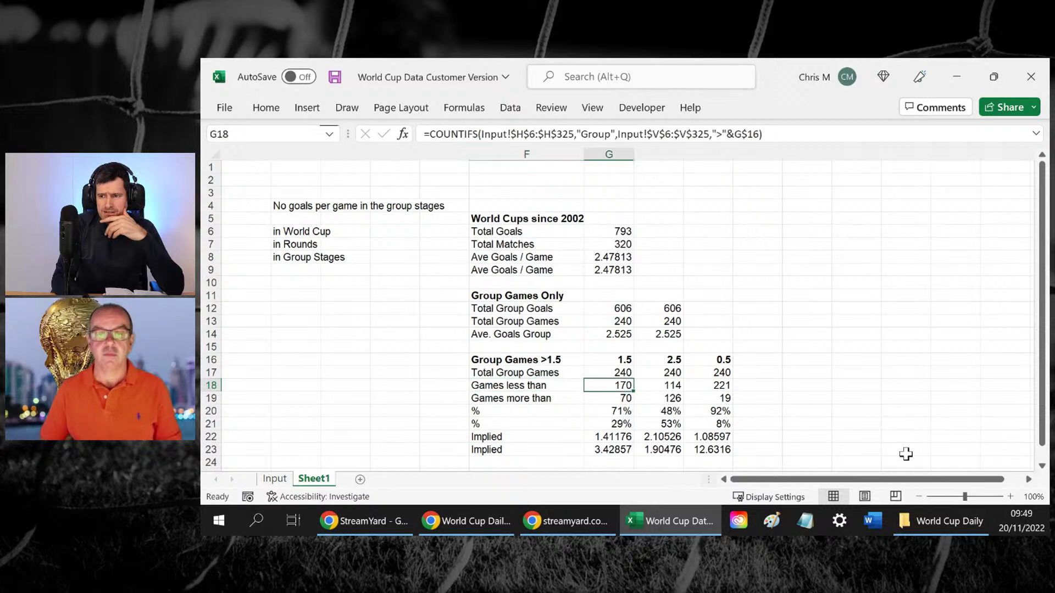
pyautogui.press('F2')
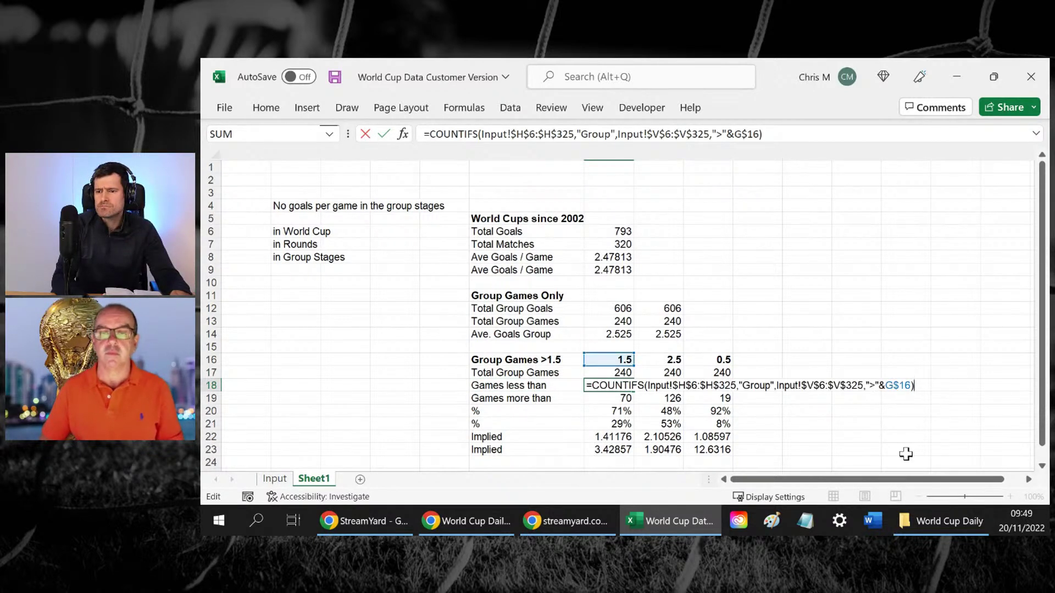
pyautogui.press('Tab')
pyautogui.press('F2')
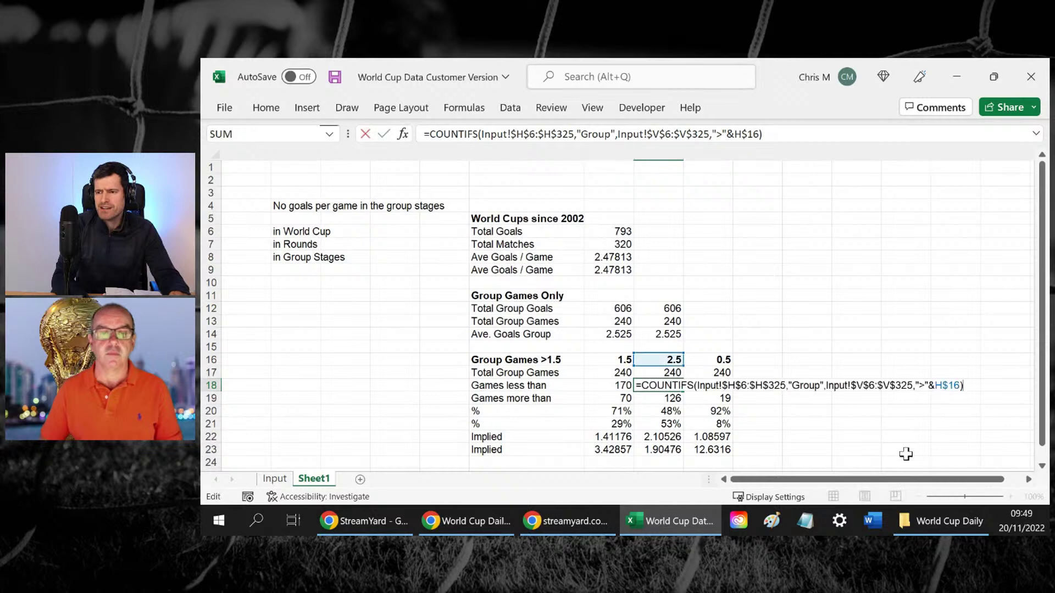
pyautogui.press('Escape')
pyautogui.press('F2')
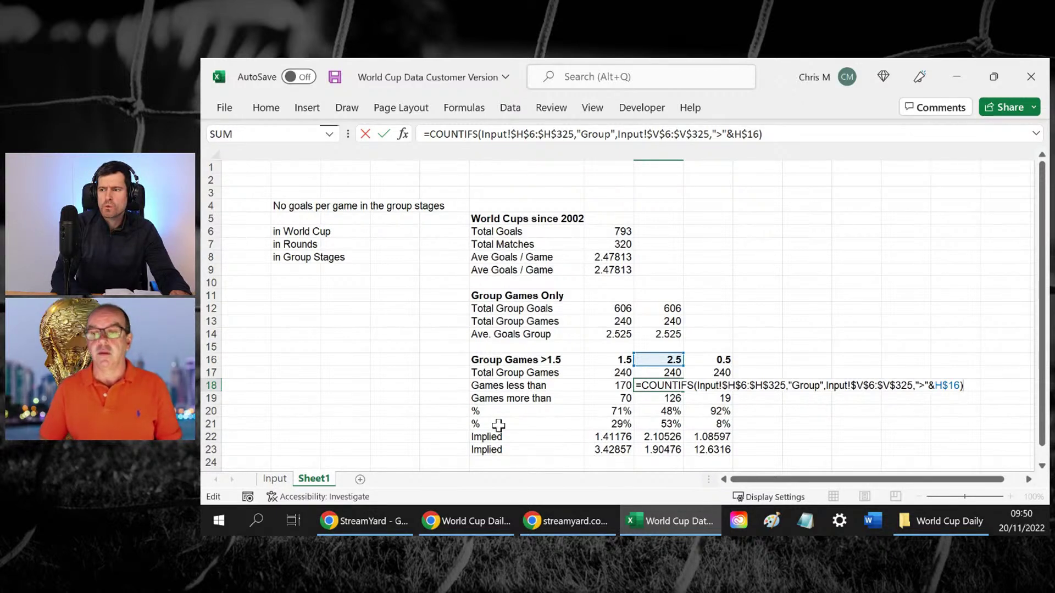
pyautogui.press('Escape')
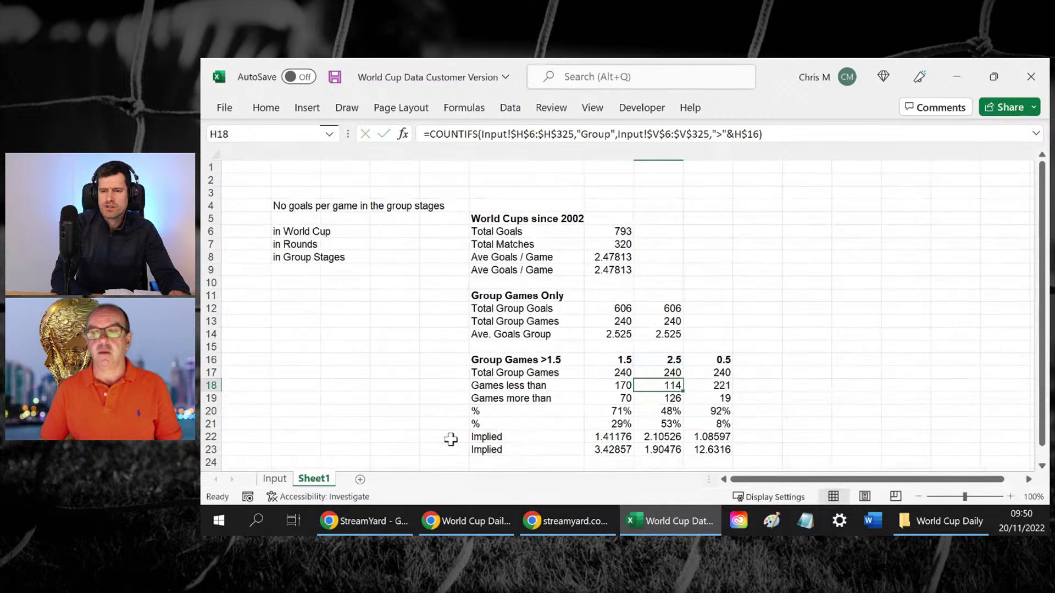
# Filter the Total Goals column of the Input sheet to values greater than 2.5
pyautogui.click(275, 478)
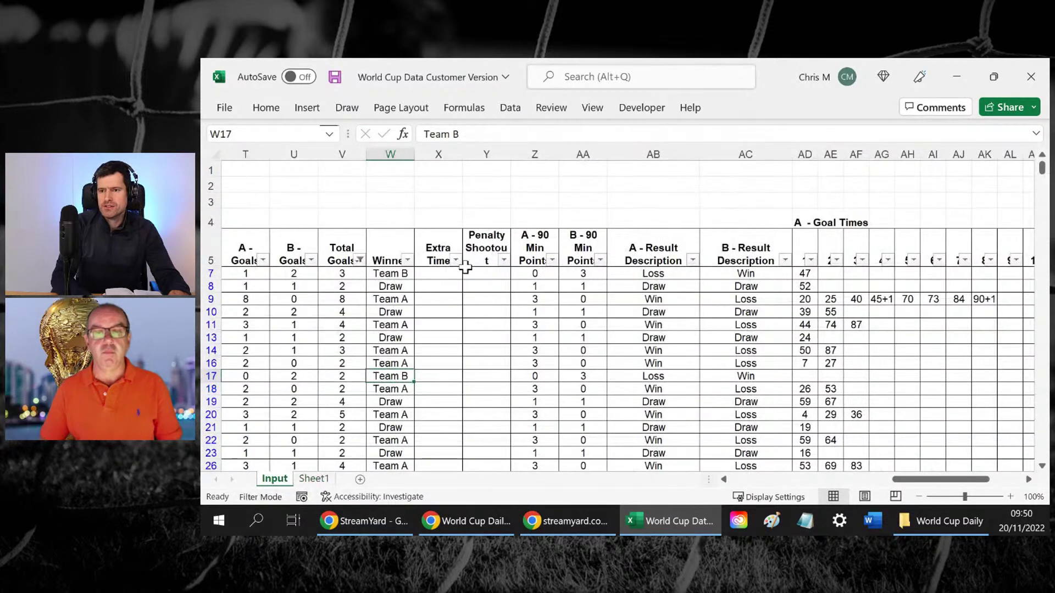
pyautogui.click(388, 247)
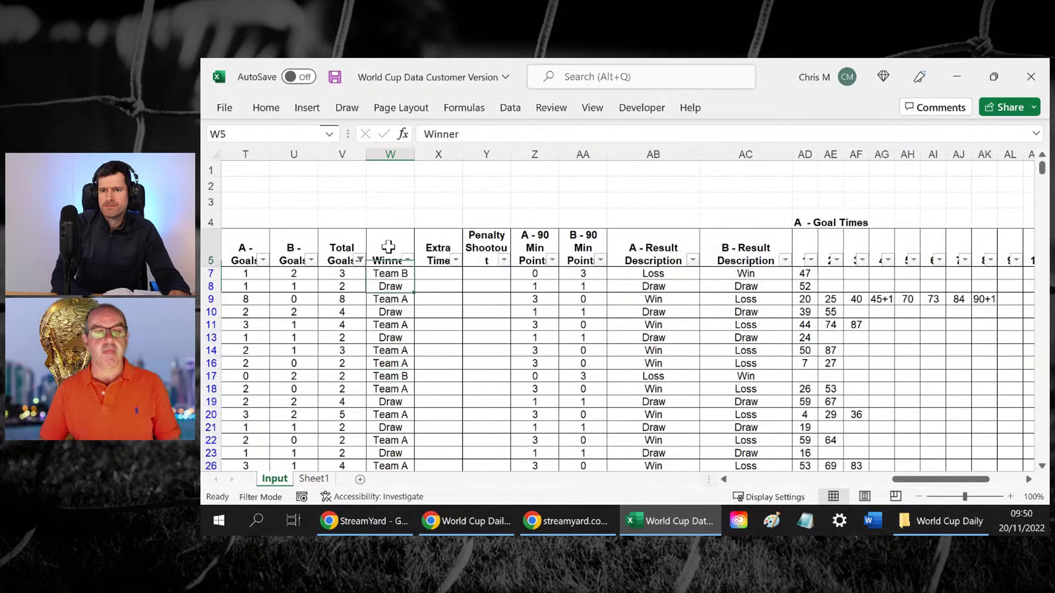
pyautogui.click(360, 259)
pyautogui.moveTo(561, 290)
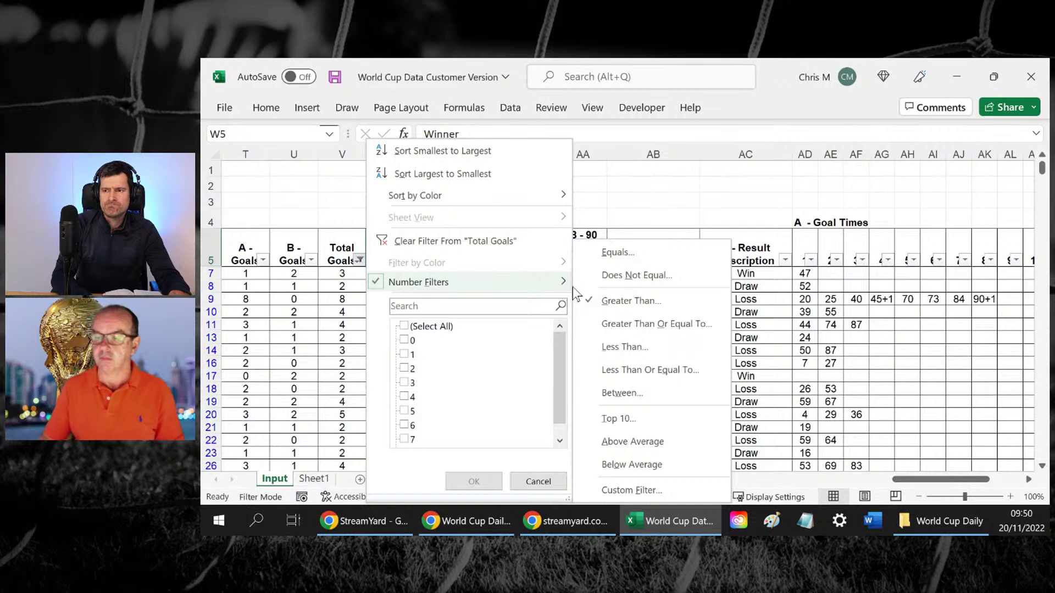
pyautogui.click(629, 301)
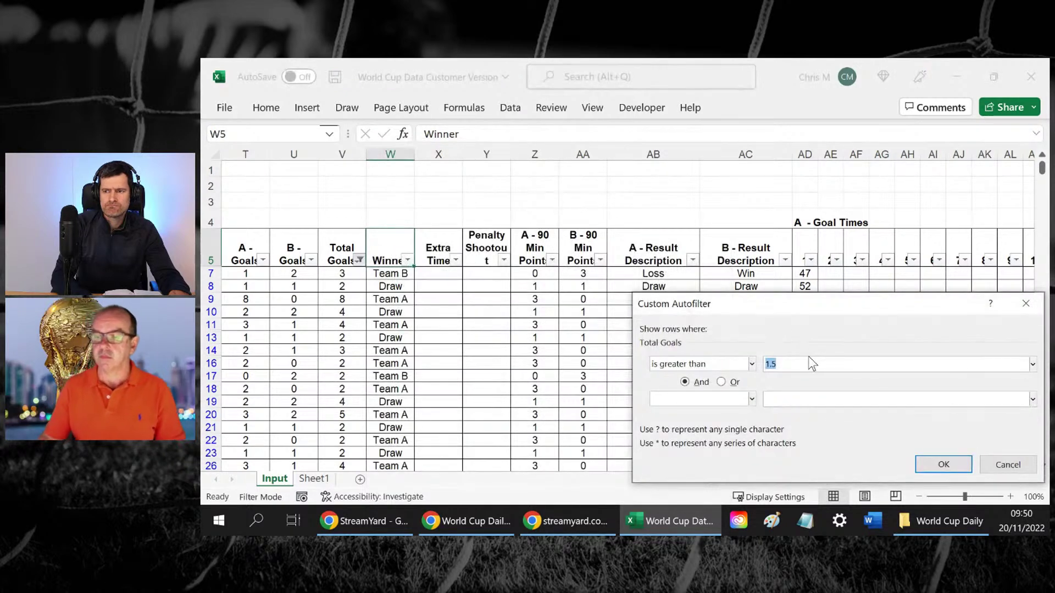
pyautogui.write('2.5')
pyautogui.press('Return')
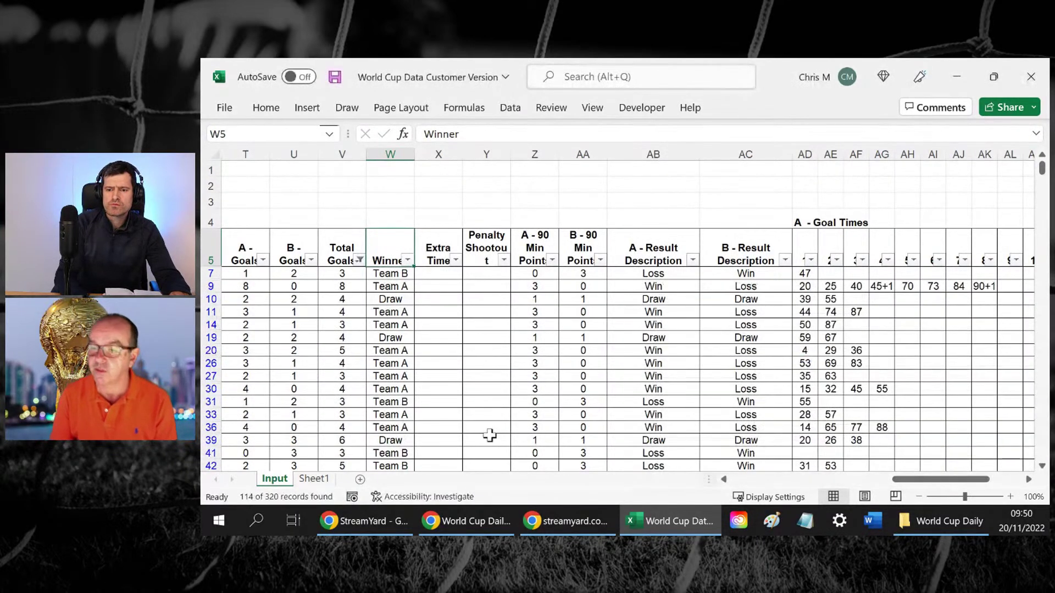
# Check the filtered match rows on the Input sheet against the 2.5 goals column on Sheet1
pyautogui.click(307, 479)
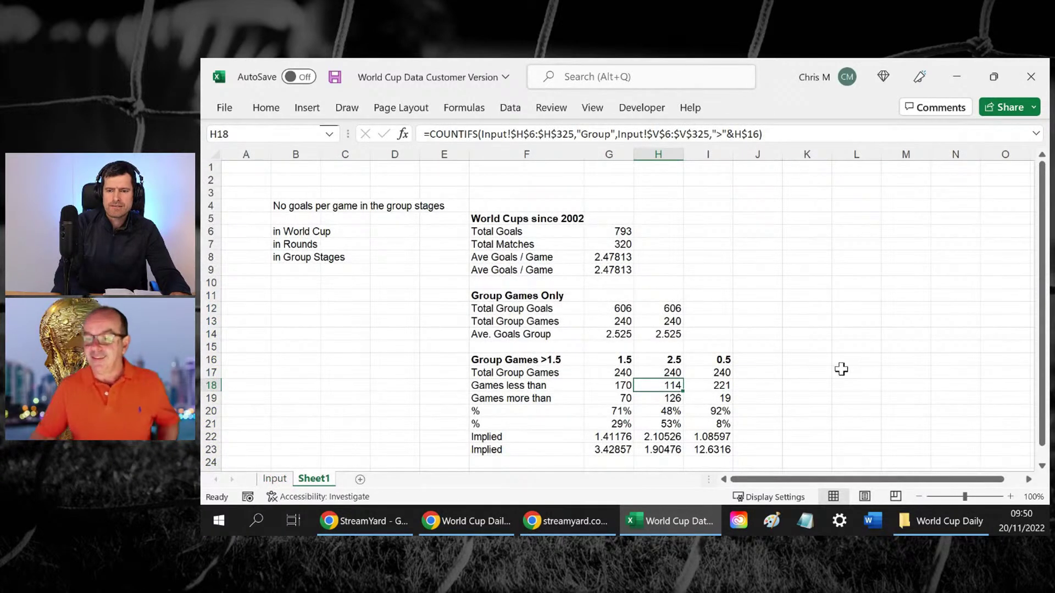
pyautogui.click(275, 479)
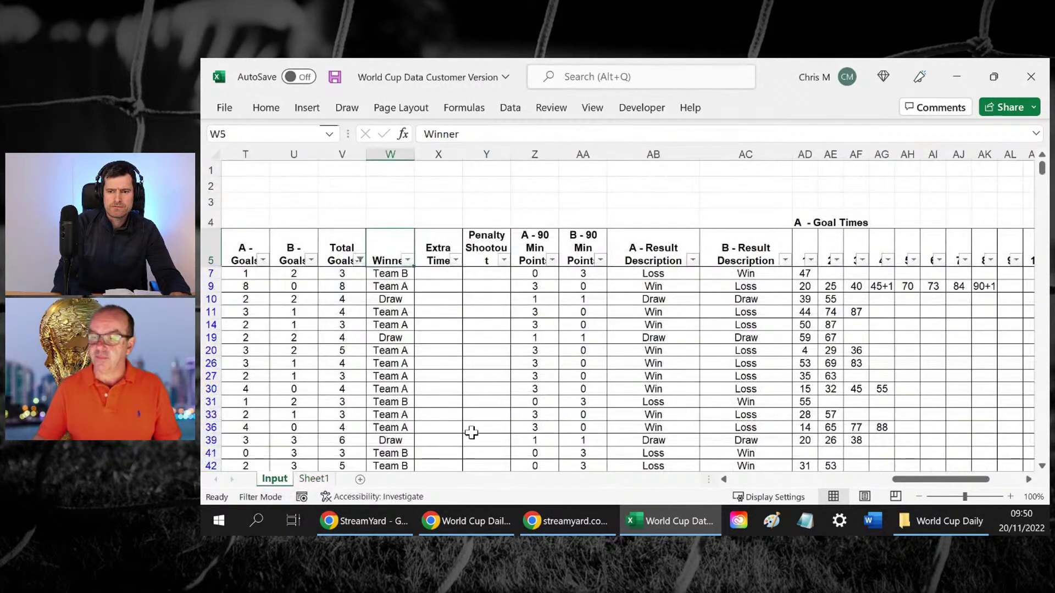
pyautogui.click(598, 300)
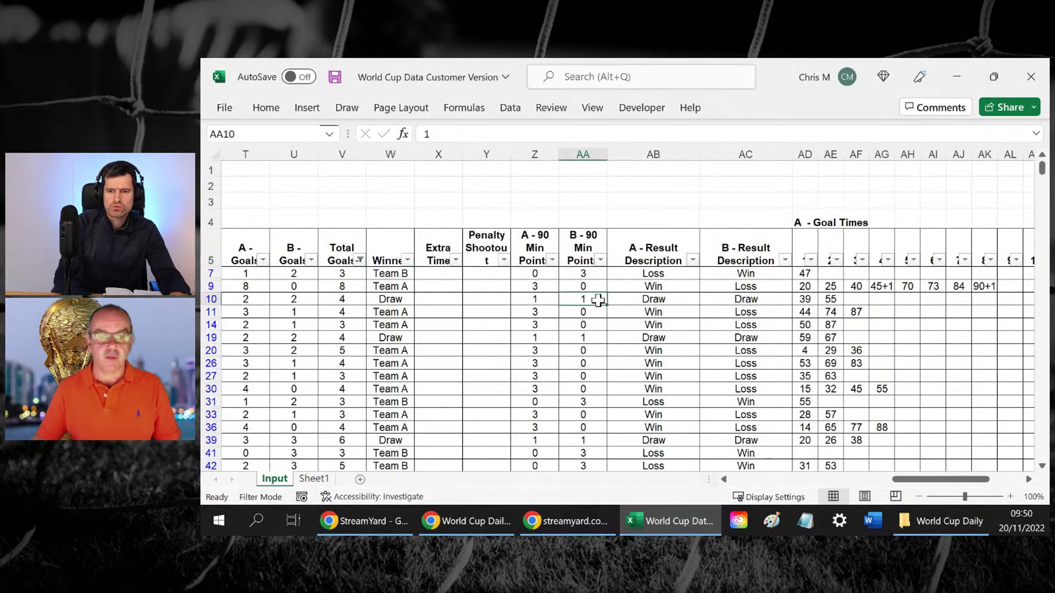
pyautogui.click(476, 240)
pyautogui.press('Left')
pyautogui.press('Left')
pyautogui.press('Down')
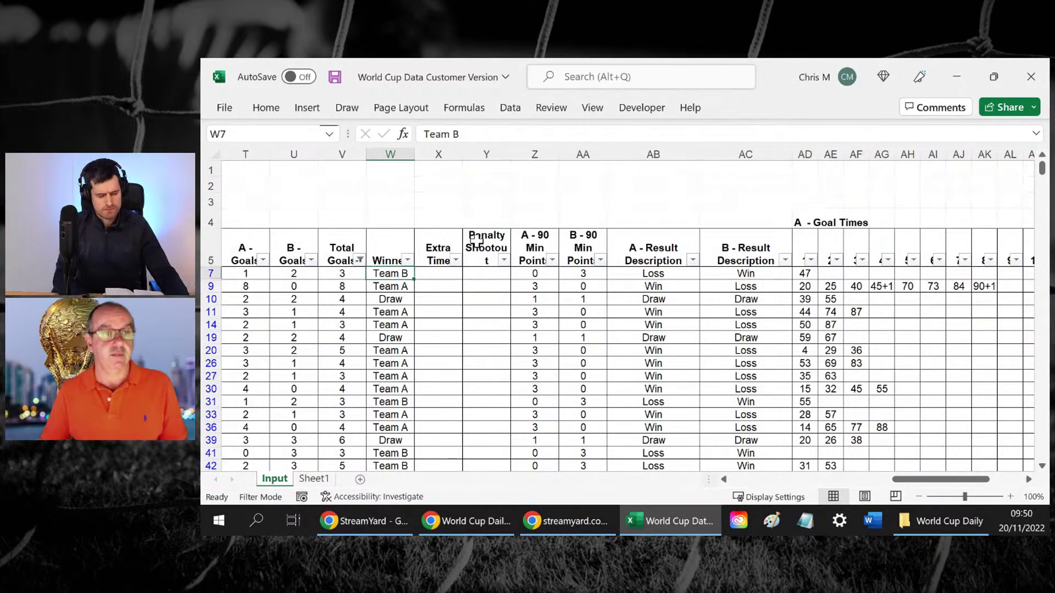
pyautogui.hotkey('ctrl', 'shift', 'Down')
pyautogui.hotkey('ctrl', 'Up')
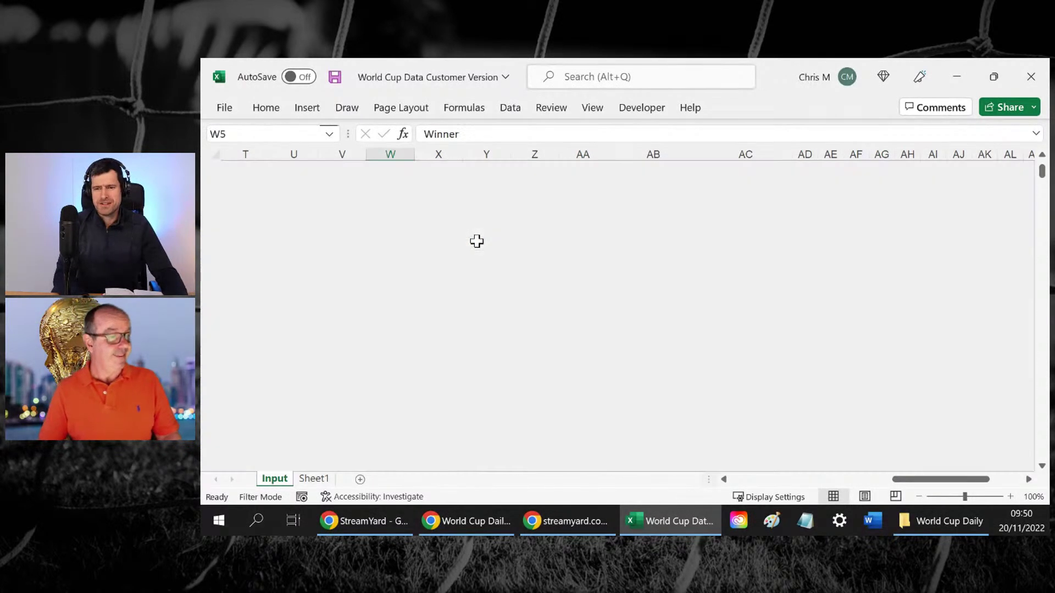
pyautogui.hotkey('ctrl', 'Up')
pyautogui.hotkey('ctrl', 'pagedown')
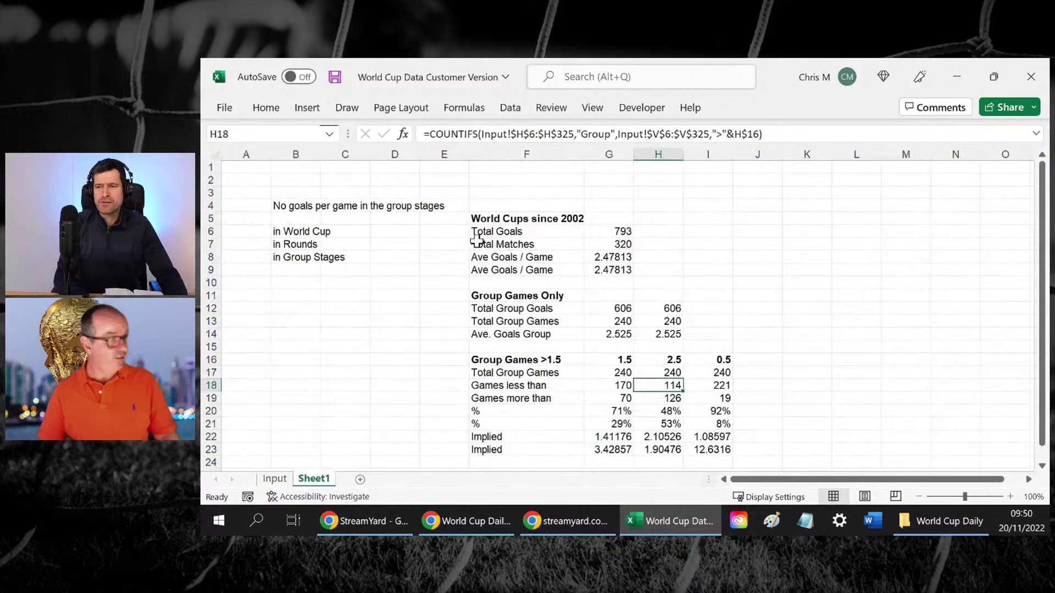
# Examine the greater-than criteria in the COUNTIFS formulas of H18 and G18
pyautogui.press('F2')
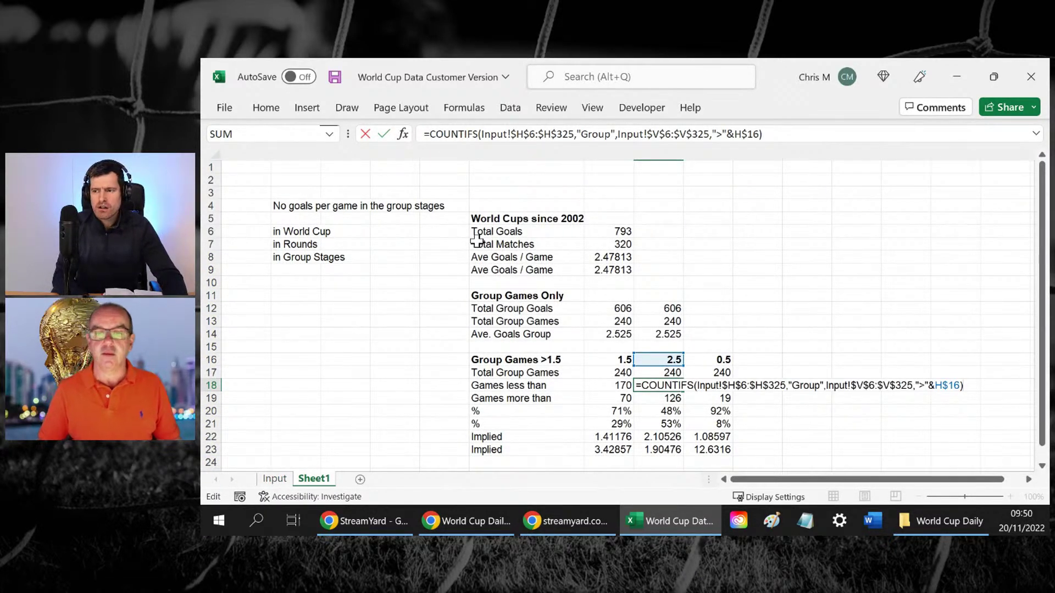
pyautogui.press('Escape')
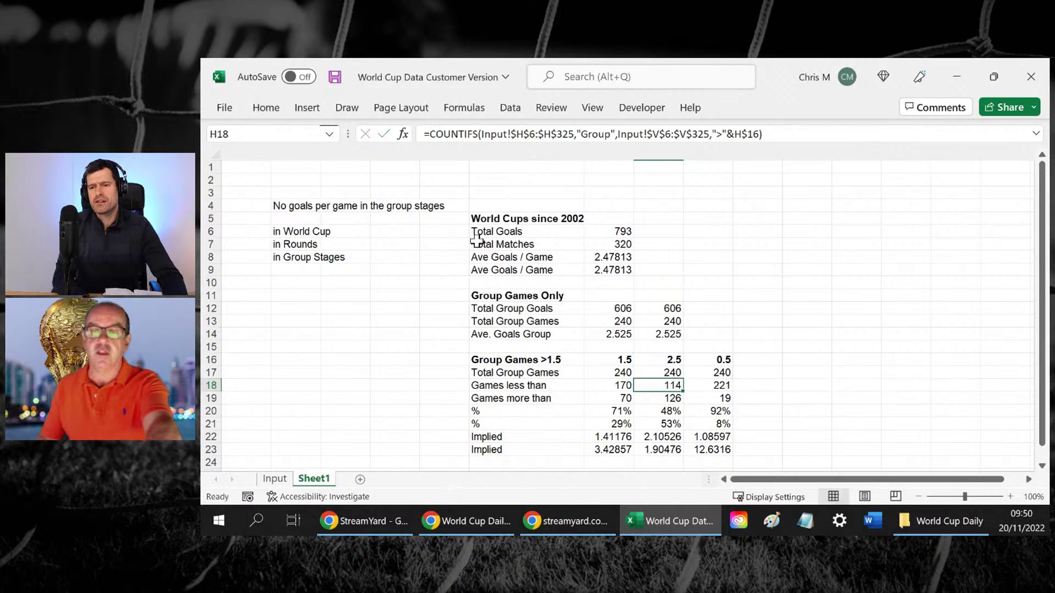
pyautogui.press('Left')
pyautogui.press('F2')
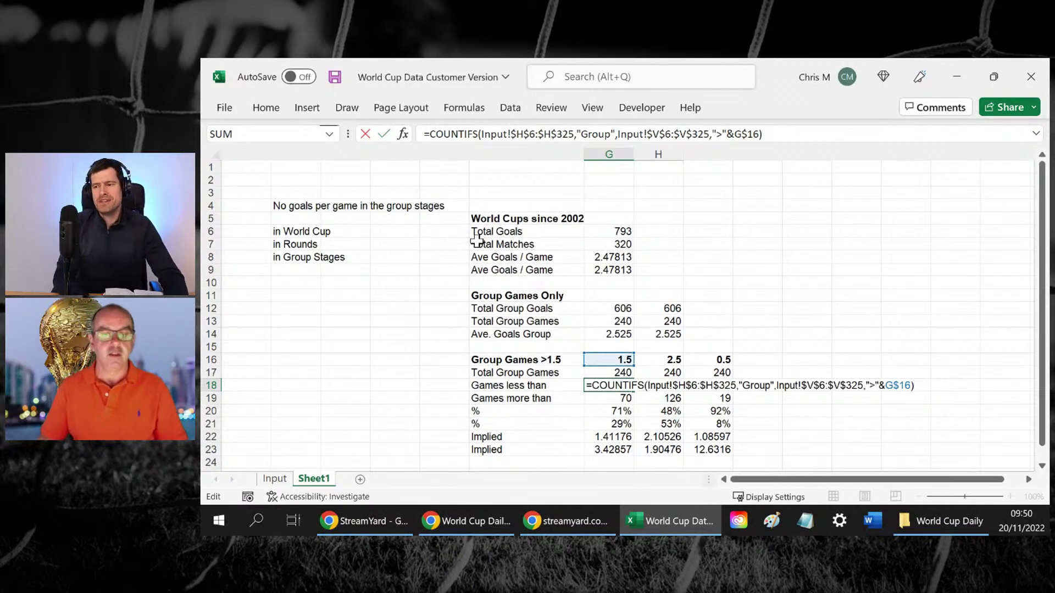
pyautogui.press('Escape')
# Replace the label in F18 with a copy of the "Games more than" label from F19
pyautogui.press('Left')
pyautogui.press('Down')
pyautogui.hotkey('ctrl', 'c')
pyautogui.press('Up')
pyautogui.hotkey('ctrl', 'v')
pyautogui.press('Escape')
pyautogui.press('Down')
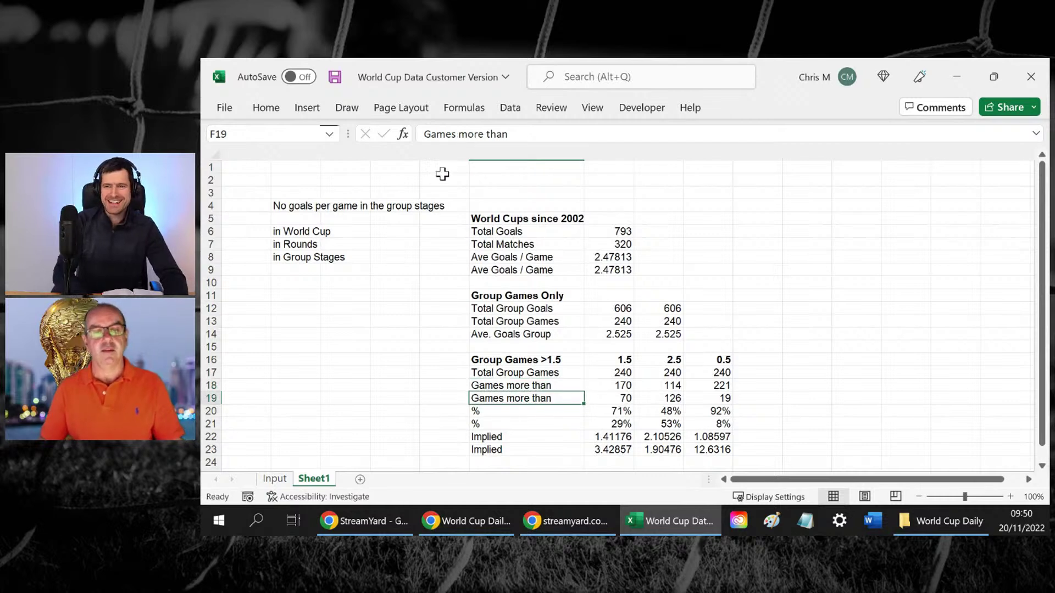
# Change the label in F19 to "Games less than"
pyautogui.click(482, 135)
pyautogui.press('BackSpace')
pyautogui.press('BackSpace')
pyautogui.press('BackSpace')
pyautogui.press('BackSpace')
pyautogui.write('less')
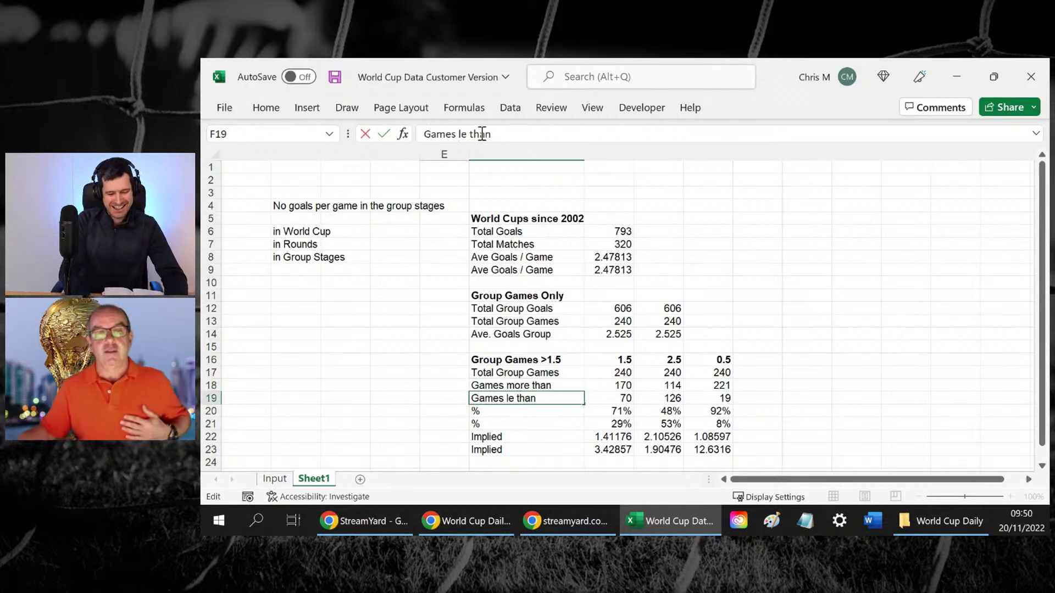
pyautogui.press('Return')
pyautogui.press('Up')
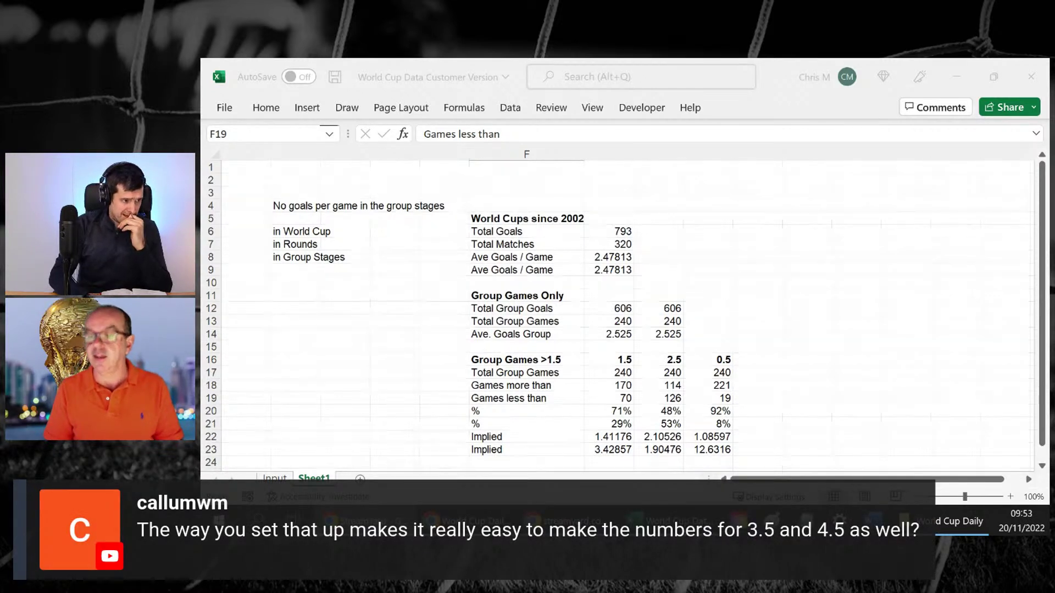
# Add the goal thresholds 3.5 in J16 and 5.5 in K16
pyautogui.hotkey('alt', 'Tab')
pyautogui.click(769, 355)
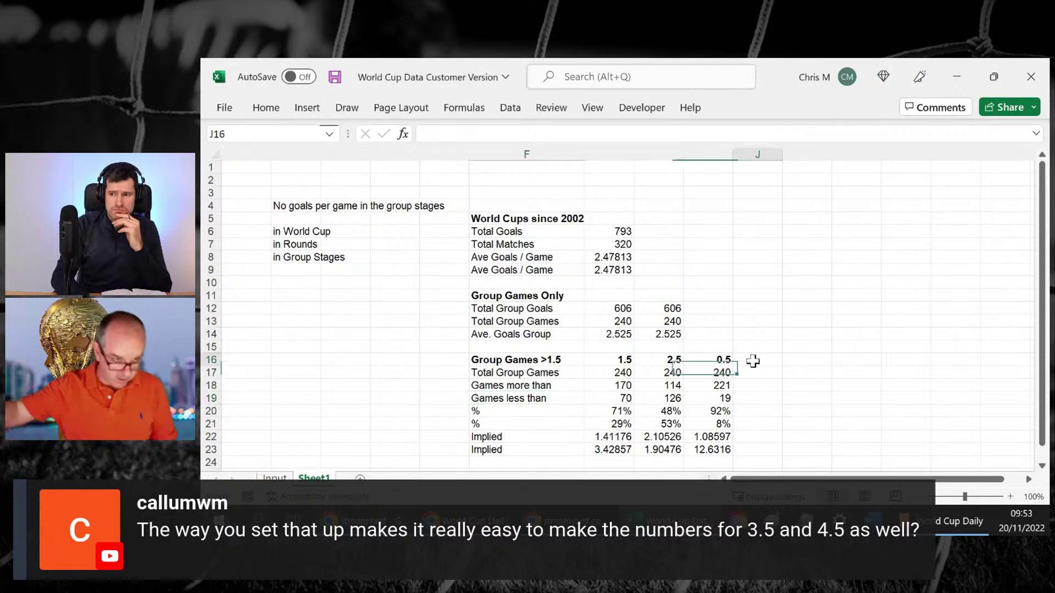
pyautogui.write('3.5')
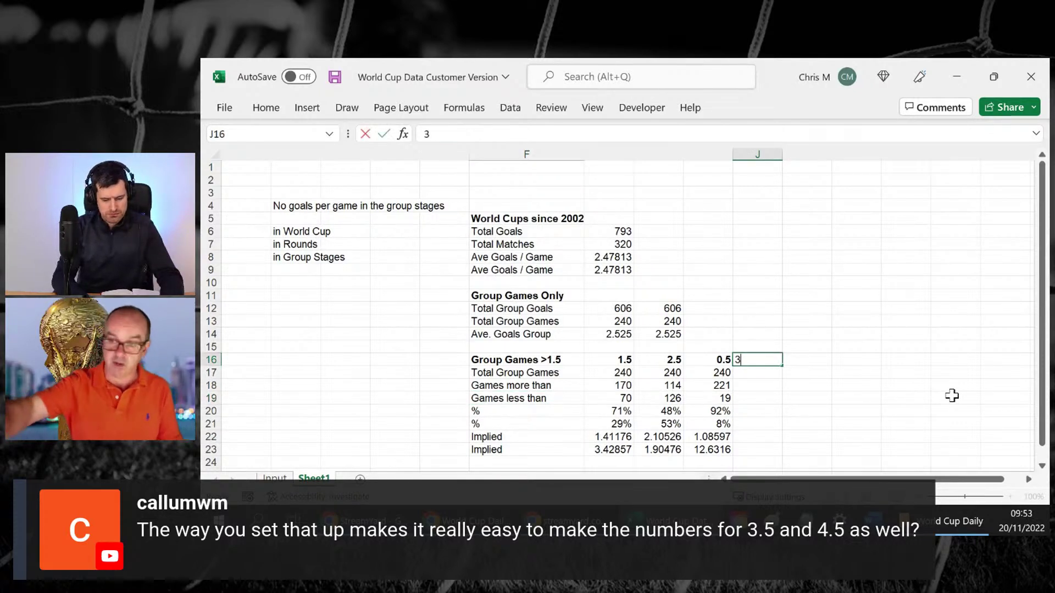
pyautogui.press('Tab')
pyautogui.write('5.5')
pyautogui.press('Return')
# Fill the formulas in I17:I23 across to columns J and K
pyautogui.press('Left')
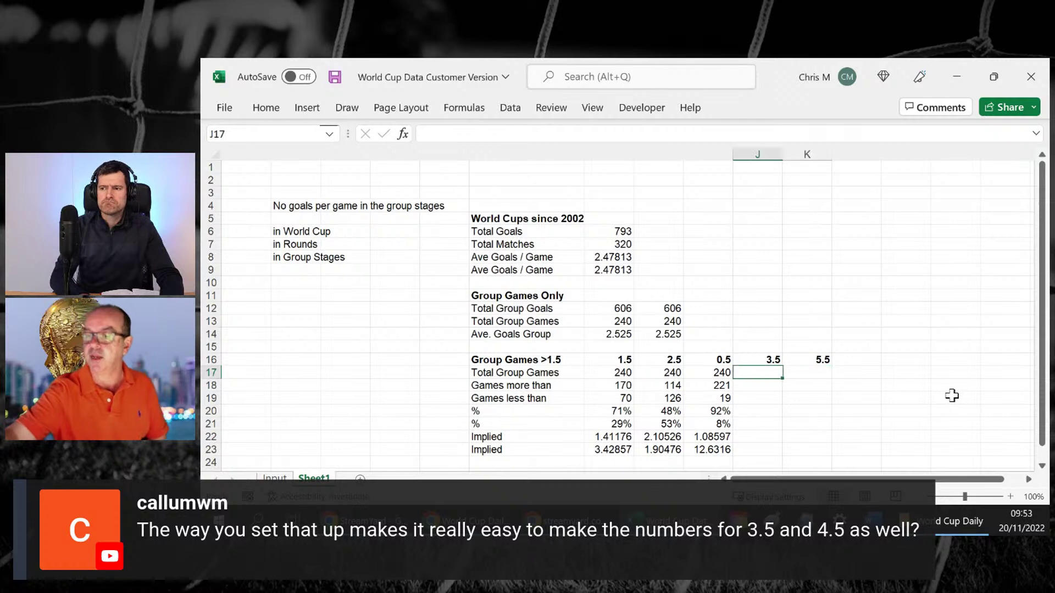
pyautogui.press('Left')
pyautogui.hotkey('shift', 'Right')
pyautogui.hotkey('shift', 'Right')
pyautogui.hotkey('shift', 'Down')
pyautogui.hotkey('shift', 'Down')
pyautogui.hotkey('shift', 'Down')
pyautogui.hotkey('shift', 'Down')
pyautogui.hotkey('shift', 'Down')
pyautogui.hotkey('shift', 'Down')
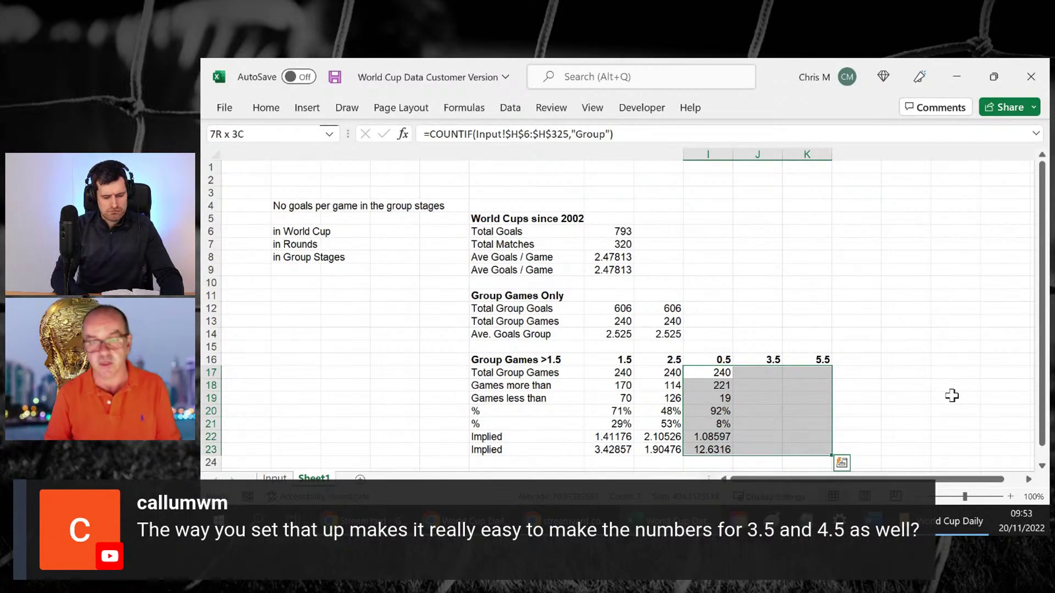
pyautogui.hotkey('ctrl', 'r')
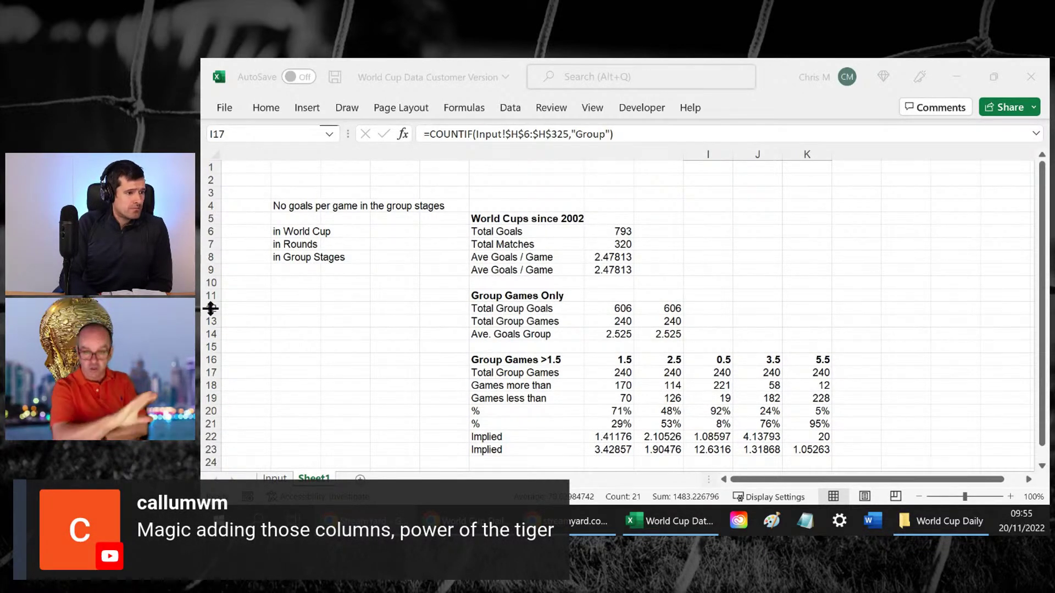
# Go through the thresholds in row 16 and the Total Group Games formulas in row 17, from column G to K
pyautogui.hotkey('alt', 'Tab')
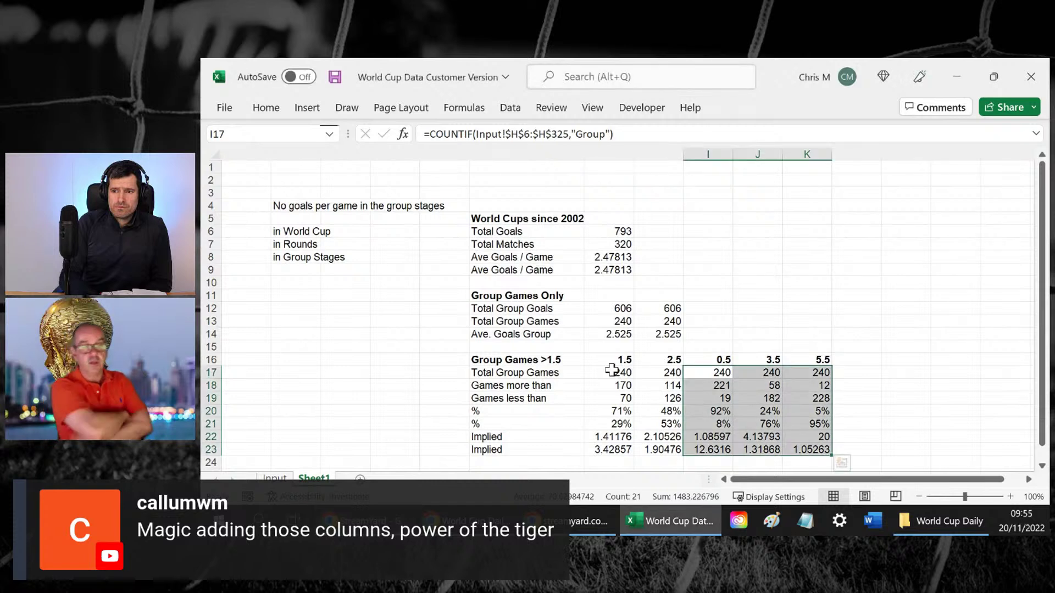
pyautogui.click(611, 371)
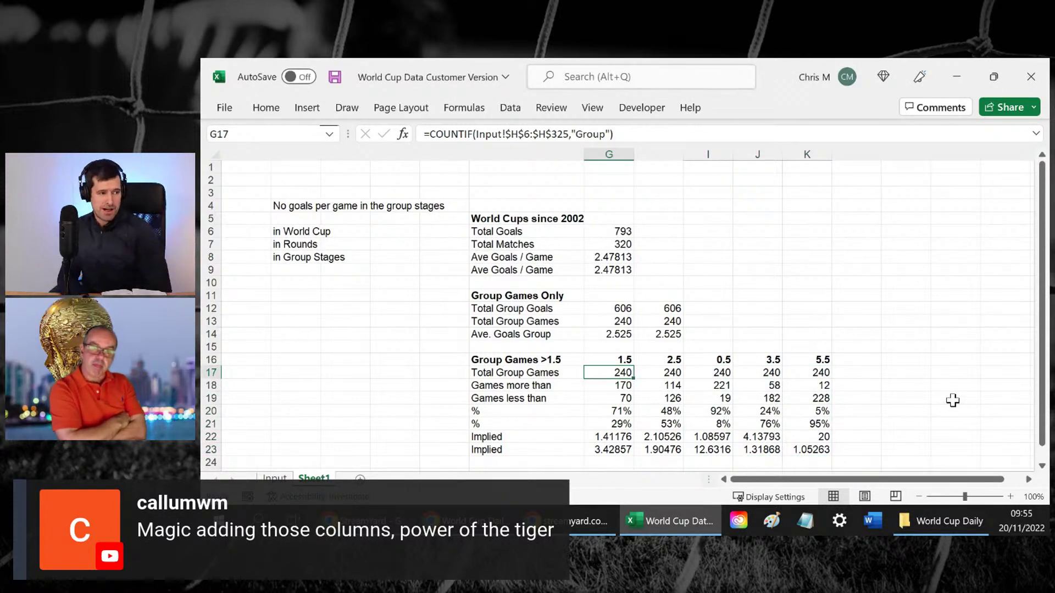
pyautogui.press('Up')
pyautogui.hotkey('shift', 'Right')
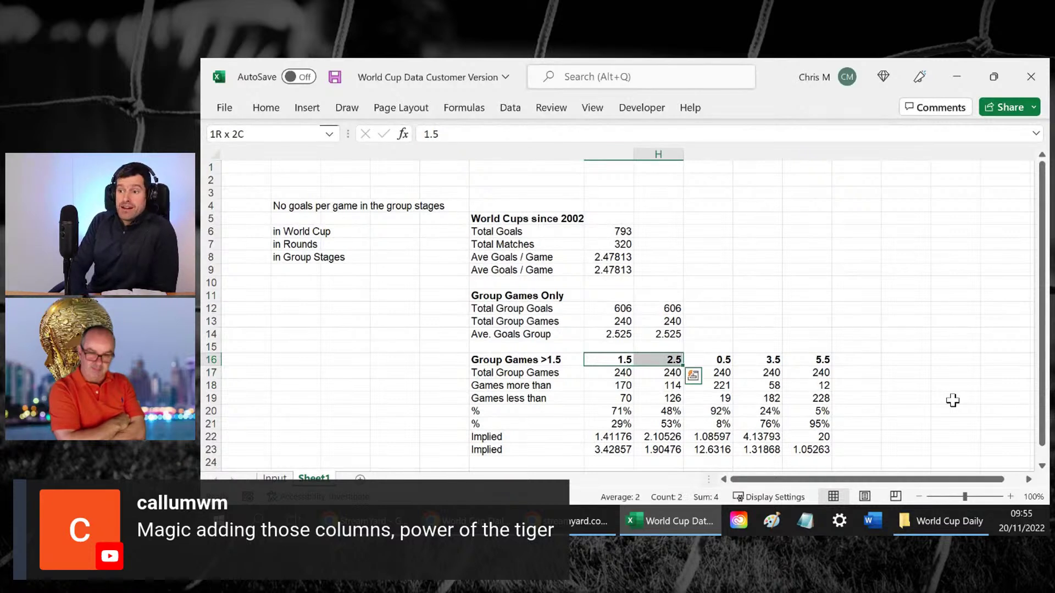
pyautogui.press('Down')
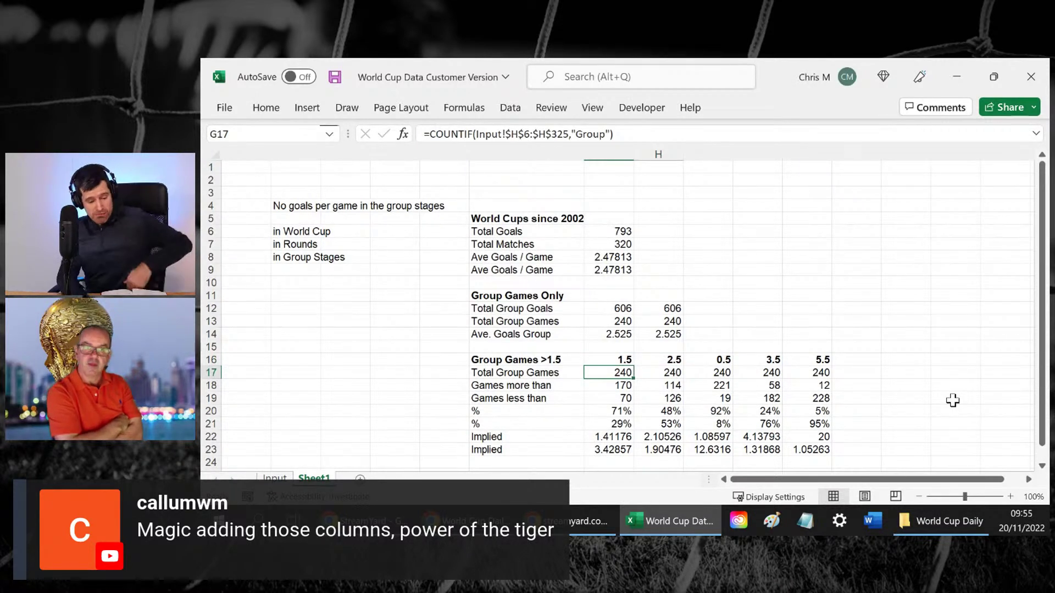
pyautogui.press('Right')
pyautogui.press('Right')
pyautogui.press('Right')
pyautogui.press('Right')
pyautogui.press('Up')
pyautogui.press('Left')
pyautogui.press('Left')
pyautogui.press('Left')
pyautogui.press('Left')
pyautogui.press('Down')
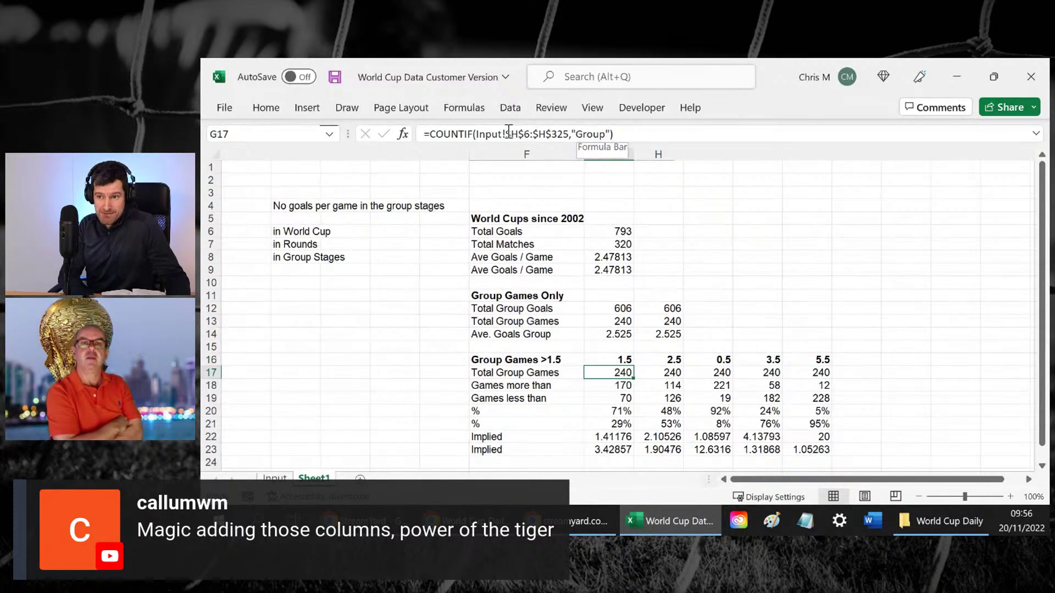
# Examine the G$16 threshold reference in the COUNTIFS formula of G18
pyautogui.press('Down')
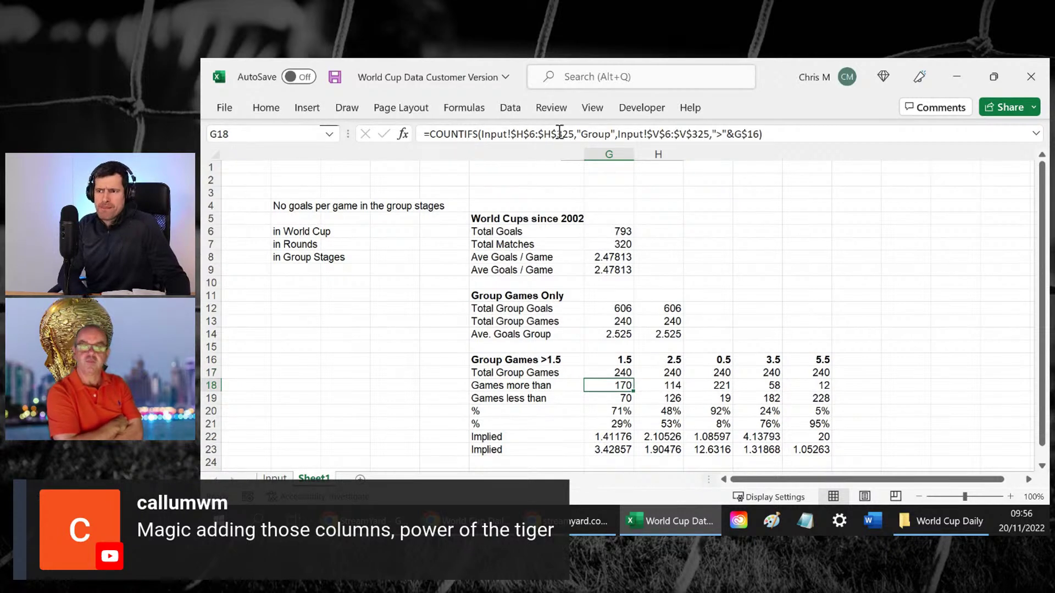
pyautogui.click(746, 133)
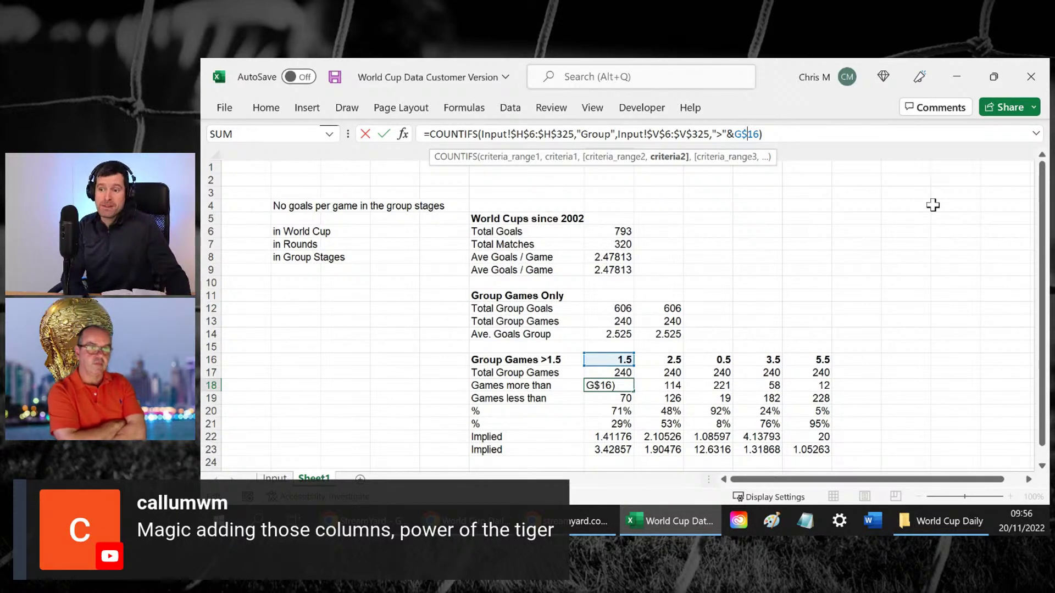
pyautogui.hotkey('ctrl', 'Return')
# Go up and down the column G formulas between rows 17 and 22 to review how they build on each other
pyautogui.press('Down')
pyautogui.press('Down')
pyautogui.press('Up')
pyautogui.press('Down')
pyautogui.press('Down')
pyautogui.press('Down')
pyautogui.press('Up')
pyautogui.press('Up')
pyautogui.press('Up')
pyautogui.press('Up')
pyautogui.press('Up')
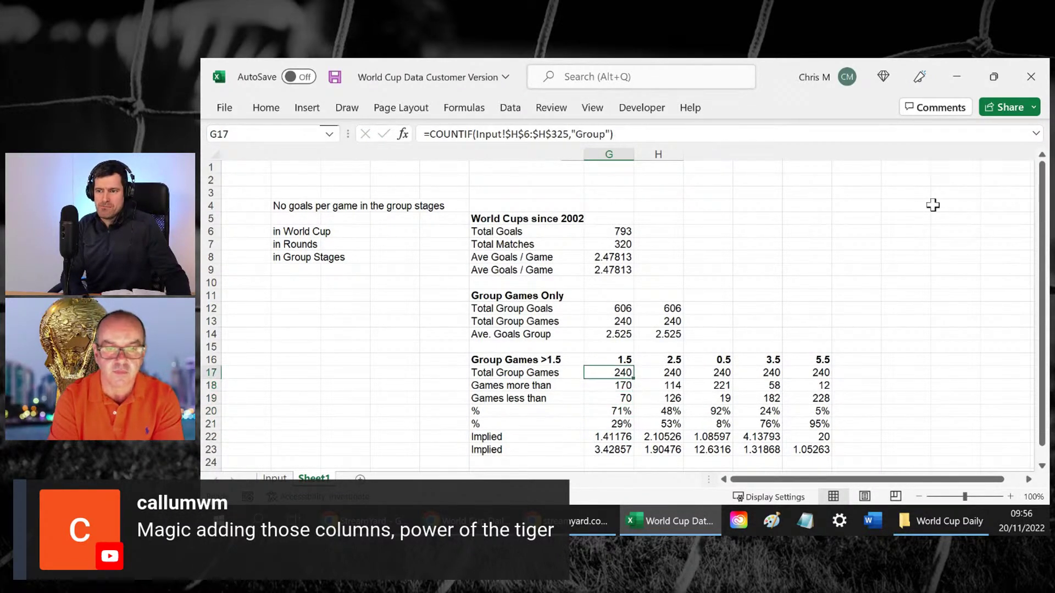
pyautogui.hotkey('shift', 'Down')
pyautogui.press('Down')
pyautogui.press('Down')
pyautogui.press('Down')
pyautogui.press('Down')
pyautogui.press('Down')
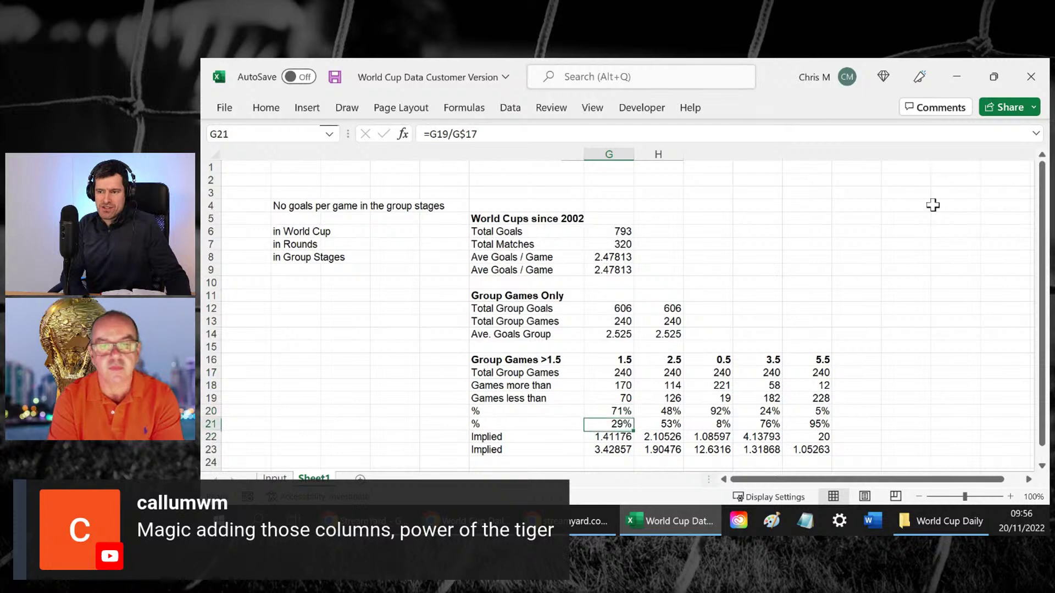
pyautogui.press('Up')
pyautogui.press('Up')
pyautogui.press('Up')
pyautogui.press('Up')
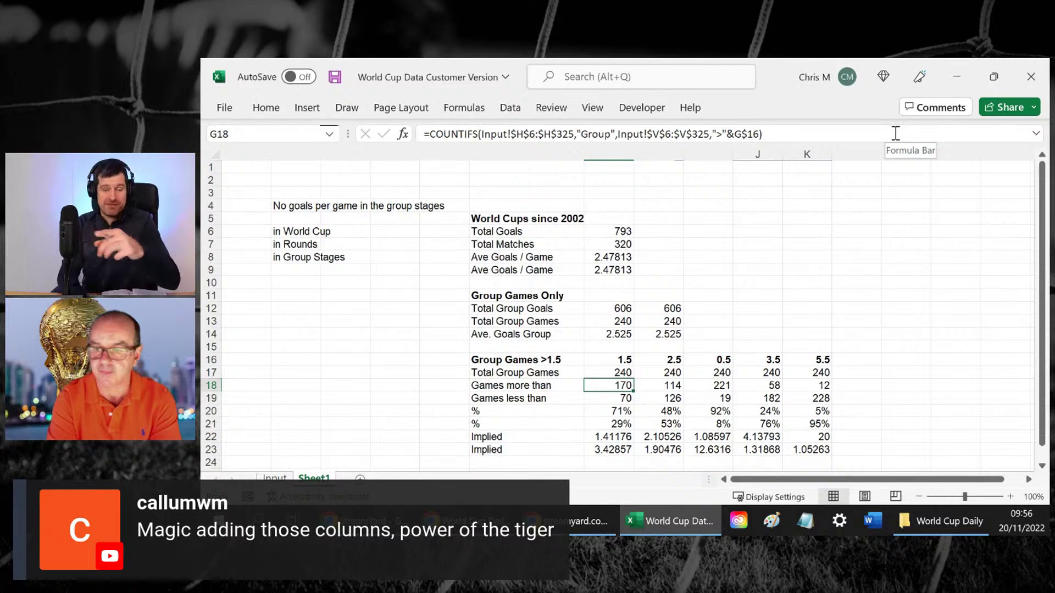
# Check the threshold reference in H18 and select the whole formula block G17:K23
pyautogui.press('Right')
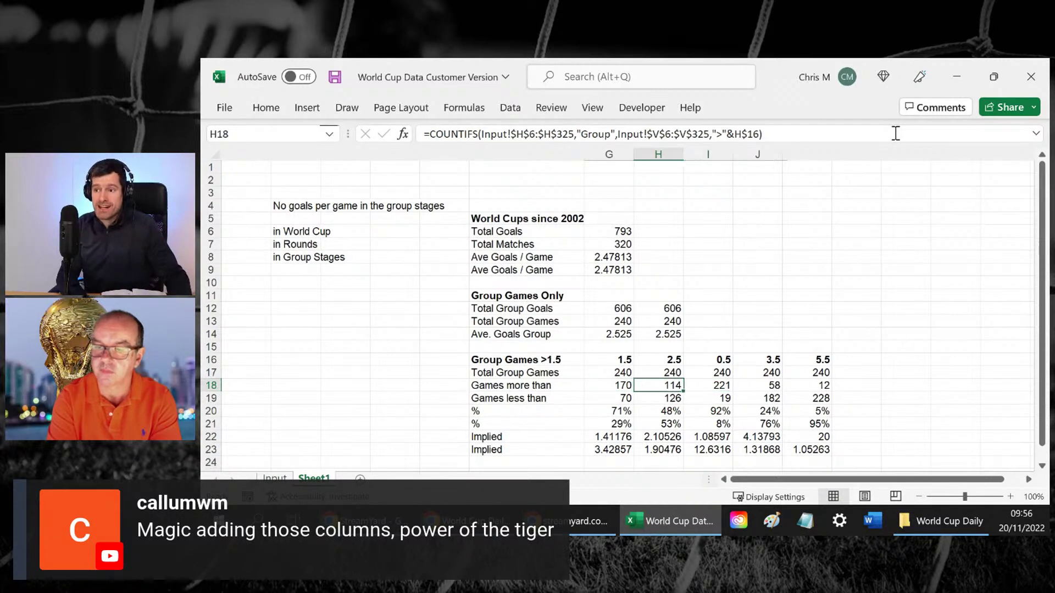
pyautogui.press('Up')
pyautogui.press('Left')
pyautogui.hotkey('shift', 'Right')
pyautogui.hotkey('shift', 'Right')
pyautogui.hotkey('shift', 'Right')
pyautogui.hotkey('shift', 'Right')
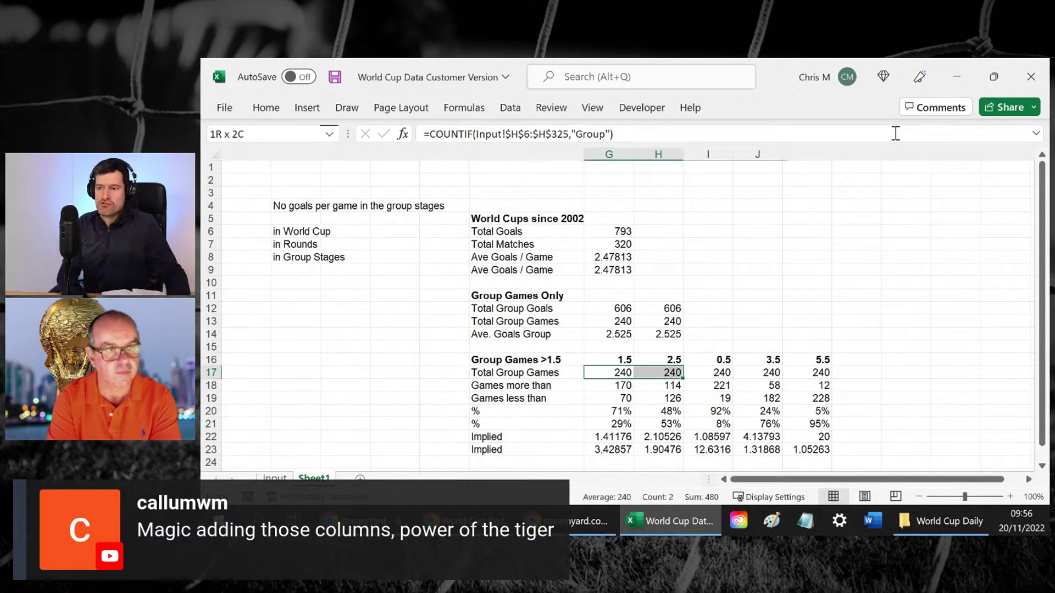
pyautogui.hotkey('shift', 'Down')
pyautogui.hotkey('shift', 'Down')
pyautogui.hotkey('shift', 'Down')
pyautogui.hotkey('shift', 'Down')
pyautogui.hotkey('shift', 'Down')
pyautogui.hotkey('shift', 'Down')
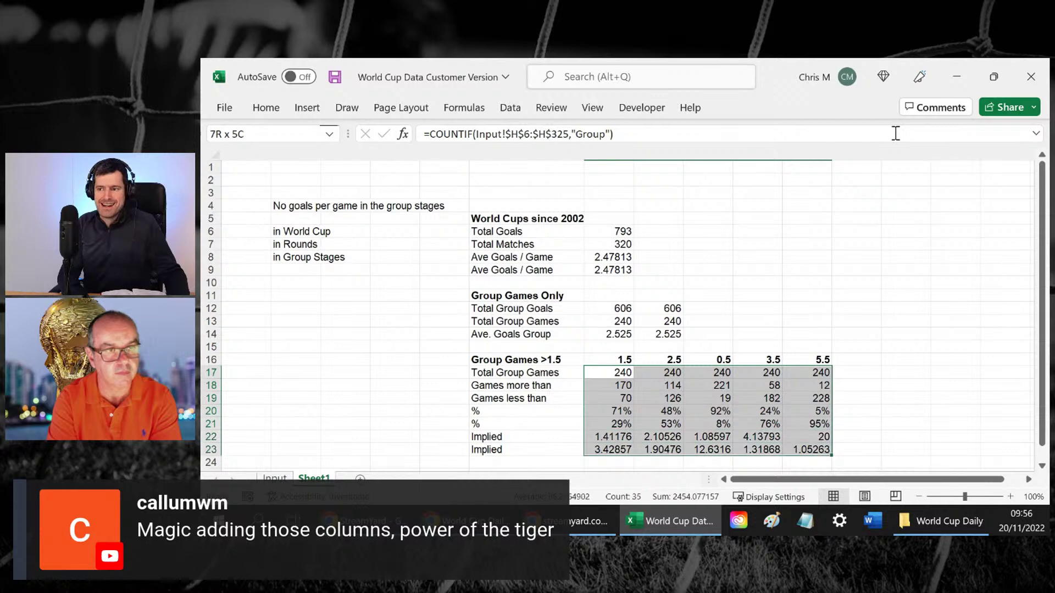
pyautogui.click(700, 304)
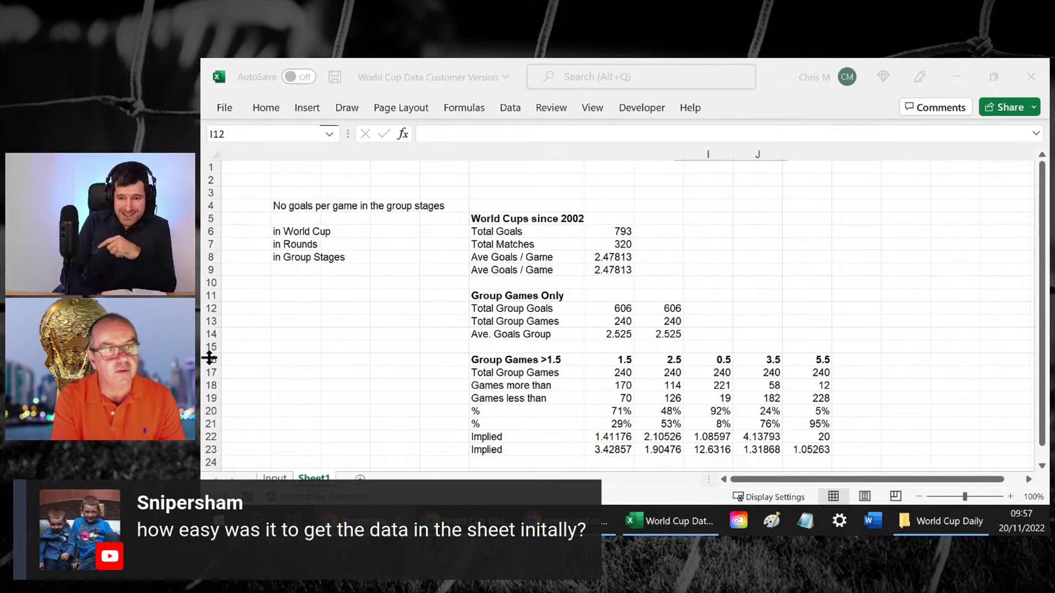
pyautogui.doubleClick(356, 354)
pyautogui.click(356, 355)
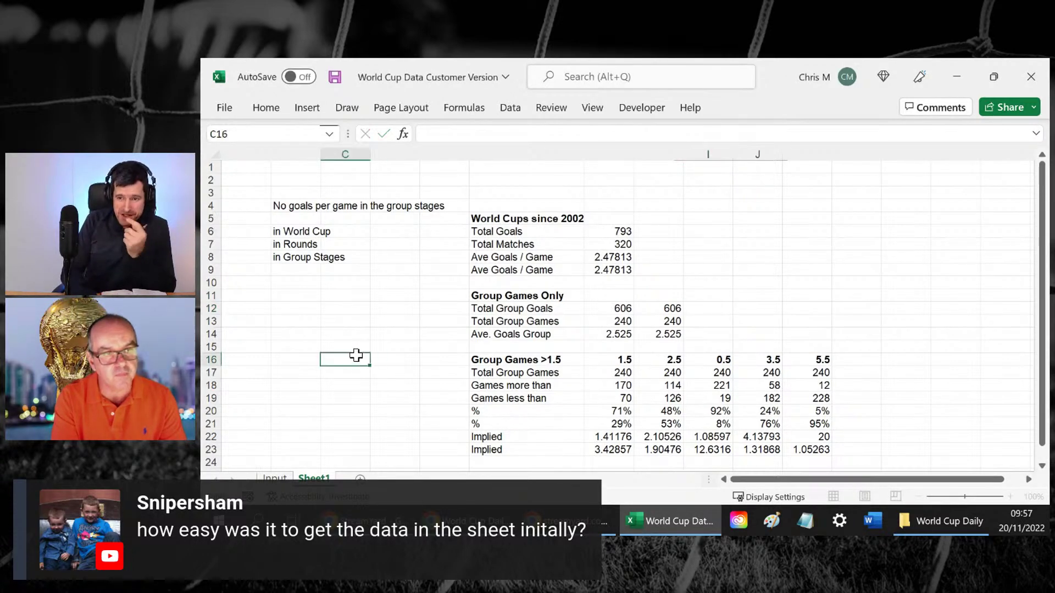
# Clear the active filter on the match table in the Input sheet so every match is listed
pyautogui.click(275, 478)
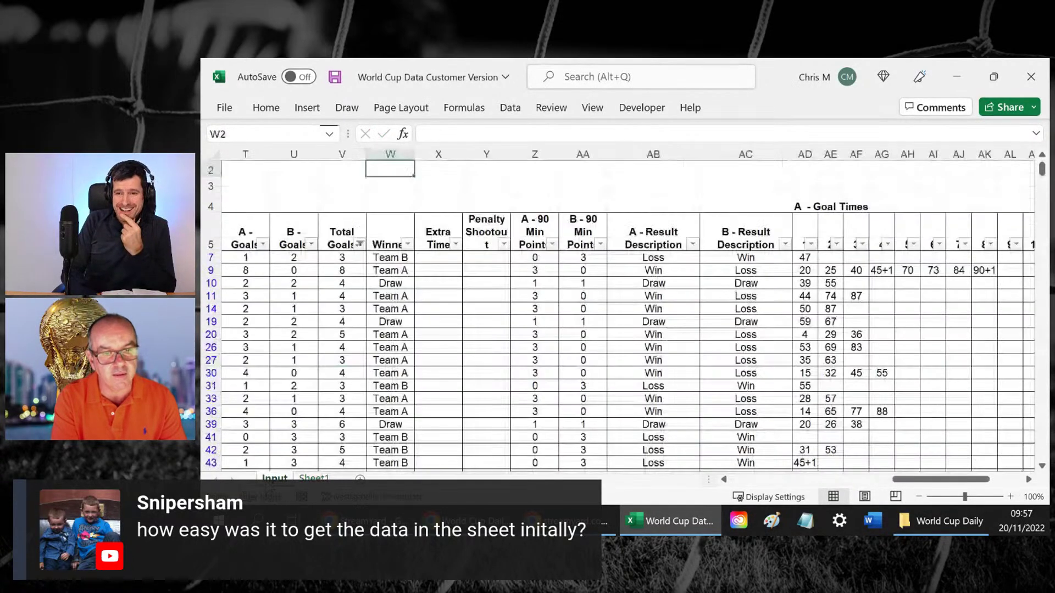
pyautogui.click(291, 234)
pyautogui.hotkey('alt', 'a')
pyautogui.press('c')
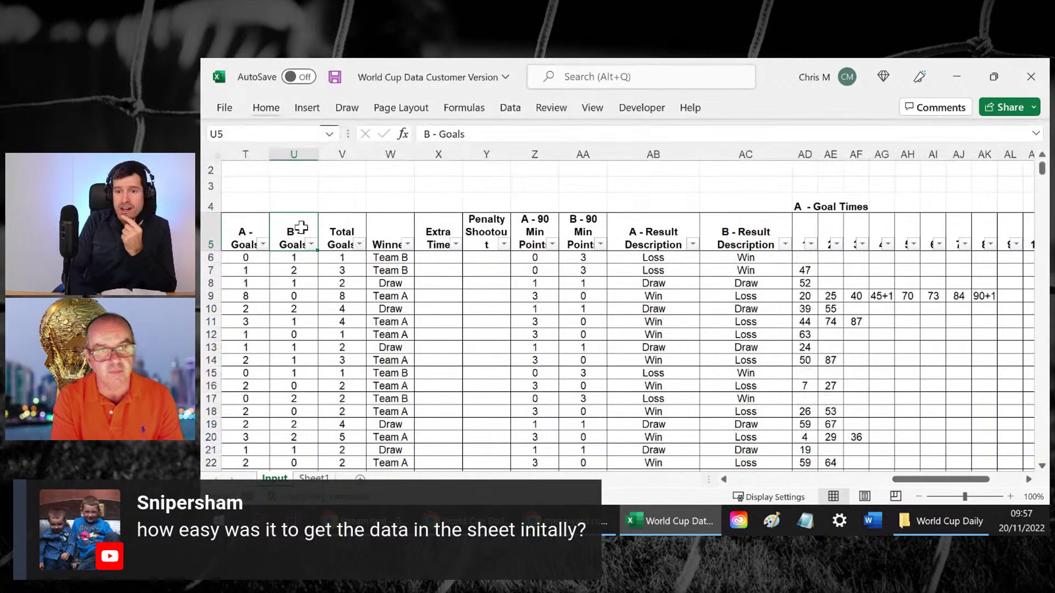
# Go back to the start of the match table and select the first Match ID in C6
pyautogui.press('Left')
pyautogui.press('Left')
pyautogui.press('Left')
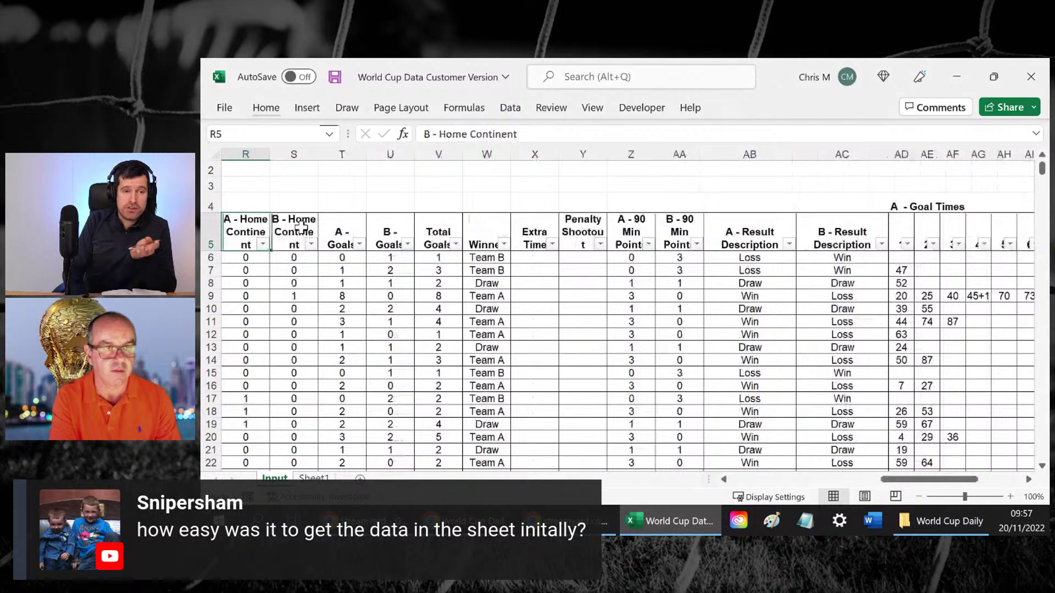
pyautogui.hotkey('ctrl', 'Left')
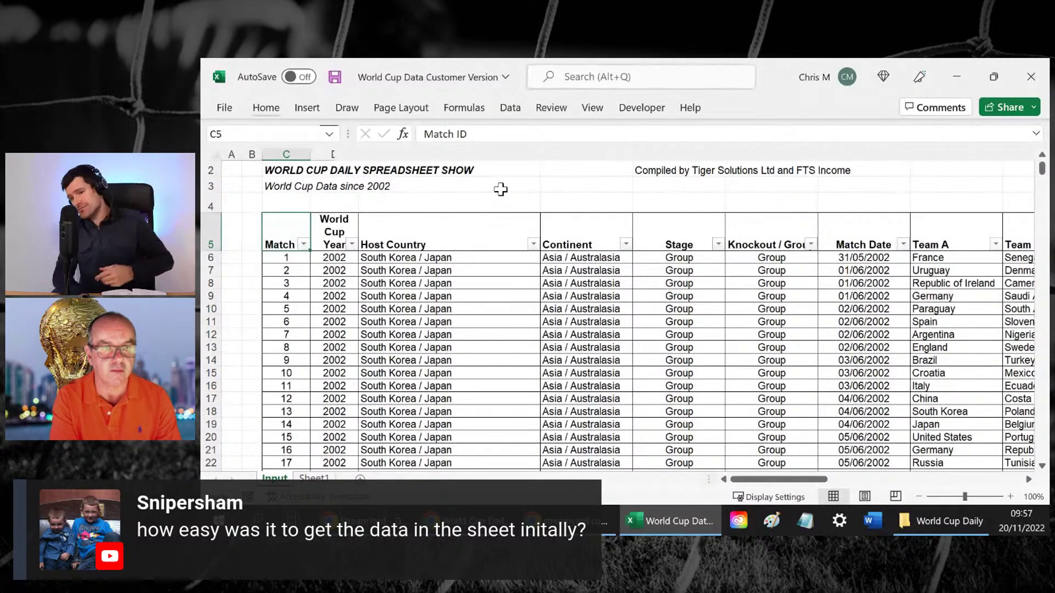
pyautogui.press('Down')
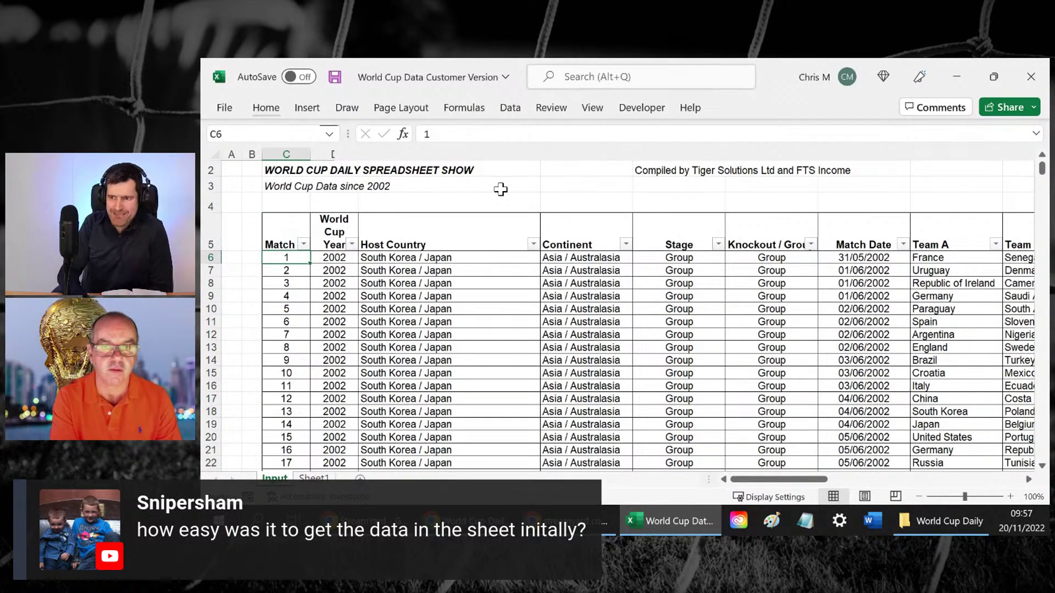
# Go across the first match's row from the Match ID to the A - Goal Times columns to review the recorded fields
pyautogui.press('Right')
pyautogui.press('Right')
pyautogui.press('Right')
pyautogui.press('Right')
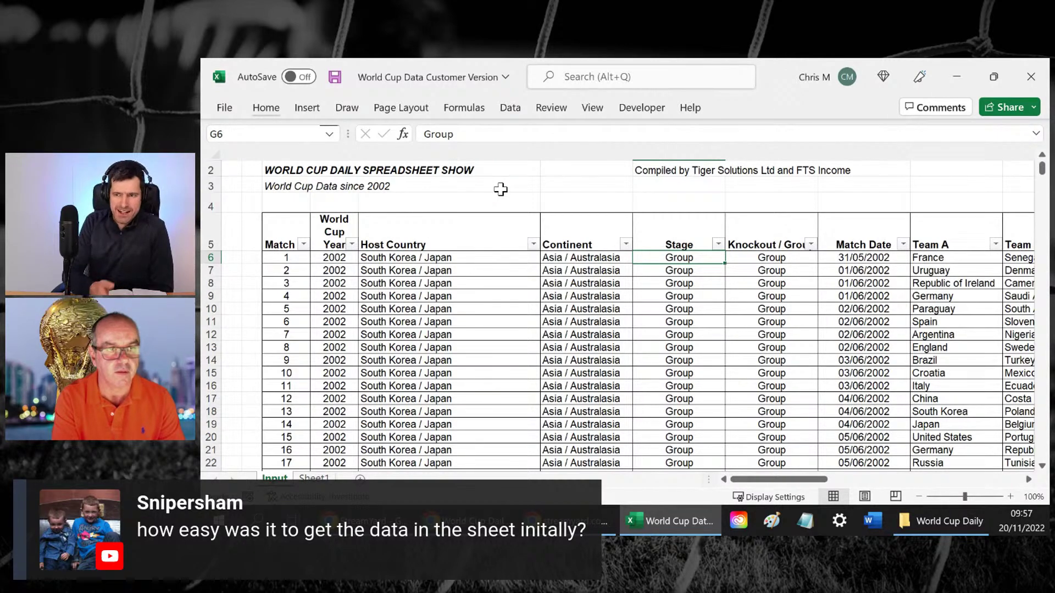
pyautogui.press('Right')
pyautogui.press('Right')
pyautogui.press('Right')
pyautogui.press('Right')
pyautogui.press('Right')
pyautogui.press('Right')
pyautogui.press('Right')
pyautogui.press('Right')
pyautogui.press('Right')
pyautogui.press('Right')
pyautogui.press('Right')
pyautogui.press('Right')
pyautogui.press('Right')
pyautogui.press('Right')
pyautogui.press('Right')
pyautogui.press('Right')
pyautogui.press('Right')
pyautogui.press('Right')
pyautogui.press('Right')
pyautogui.press('Right')
pyautogui.press('Right')
pyautogui.press('Right')
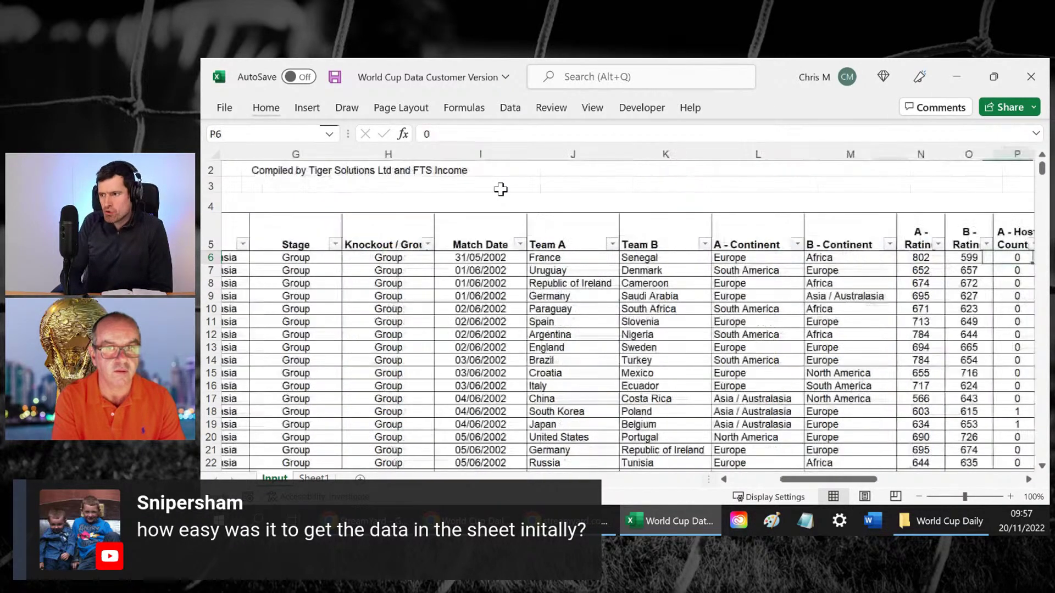
# Go back across the first match's row from the goal times to the Match ID in C6
pyautogui.press('Left')
pyautogui.press('Left')
pyautogui.press('Left')
pyautogui.press('Left')
pyautogui.press('Left')
pyautogui.press('Left')
pyautogui.press('Left')
pyautogui.press('Left')
pyautogui.press('Left')
pyautogui.press('Left')
pyautogui.press('Left')
pyautogui.press('Left')
pyautogui.press('Left')
pyautogui.press('Left')
pyautogui.press('Left')
pyautogui.press('Left')
pyautogui.press('Left')
pyautogui.press('Left')
pyautogui.press('Left')
pyautogui.press('Left')
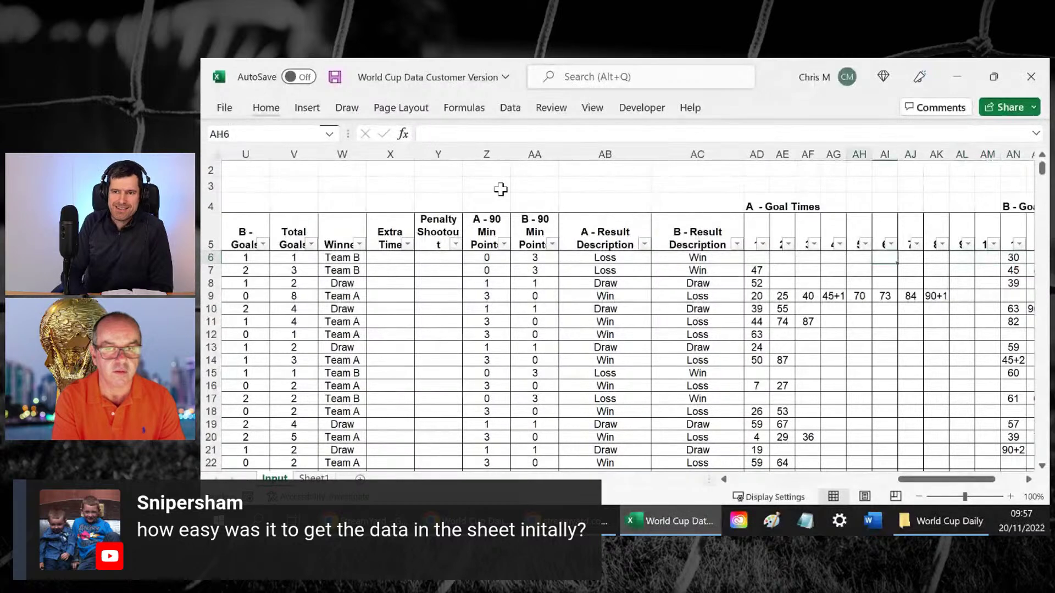
pyautogui.press('Left')
pyautogui.press('Left')
pyautogui.press('Left')
pyautogui.press('Left')
pyautogui.press('Left')
pyautogui.press('Left')
pyautogui.press('Left')
pyautogui.press('Left')
pyautogui.press('Left')
pyautogui.press('Left')
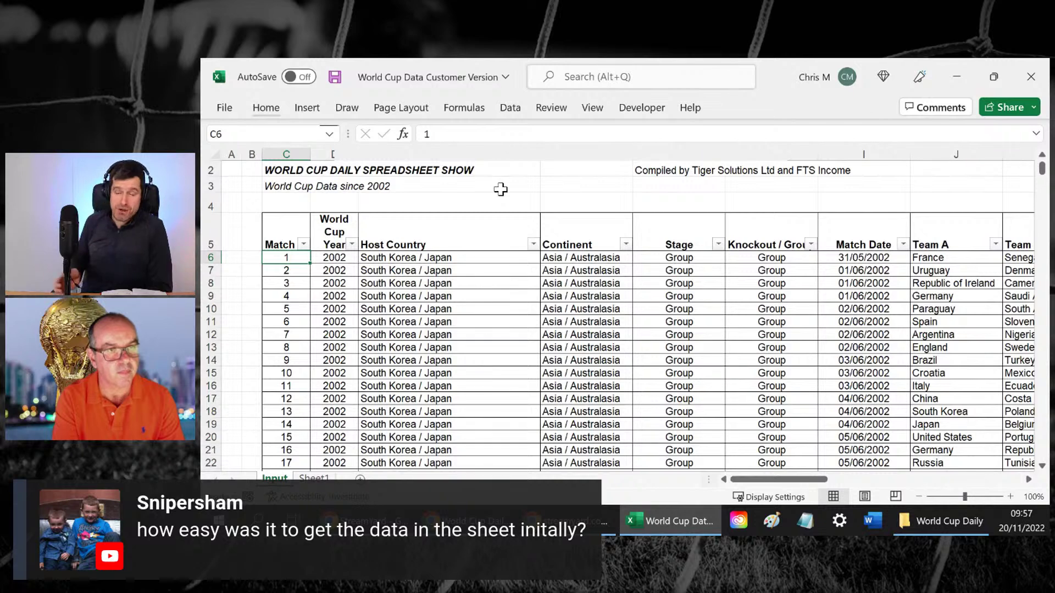
pyautogui.press('Right')
pyautogui.press('Right')
pyautogui.press('Left')
pyautogui.press('Left')
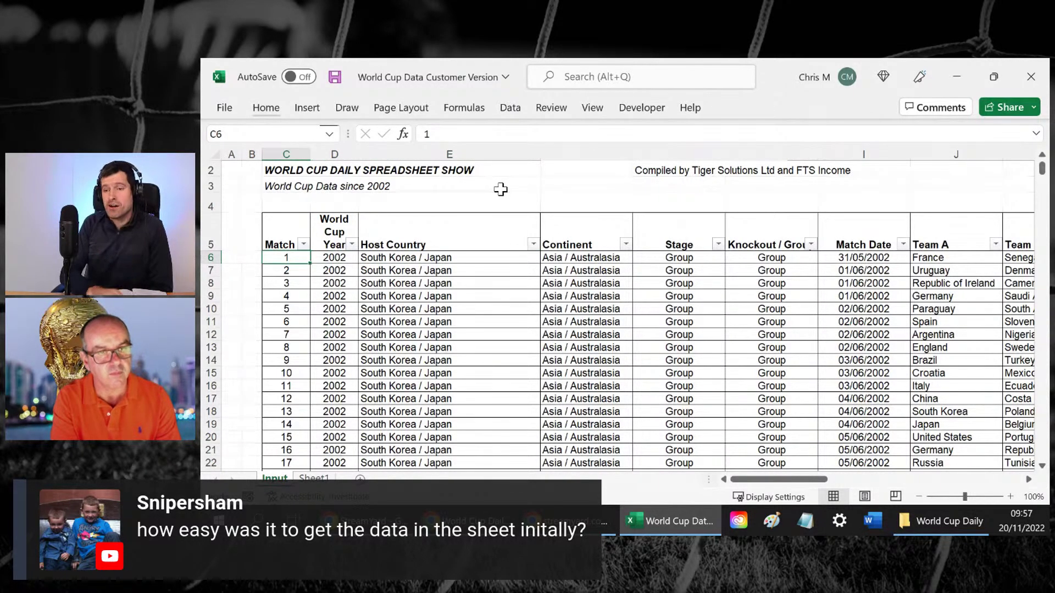